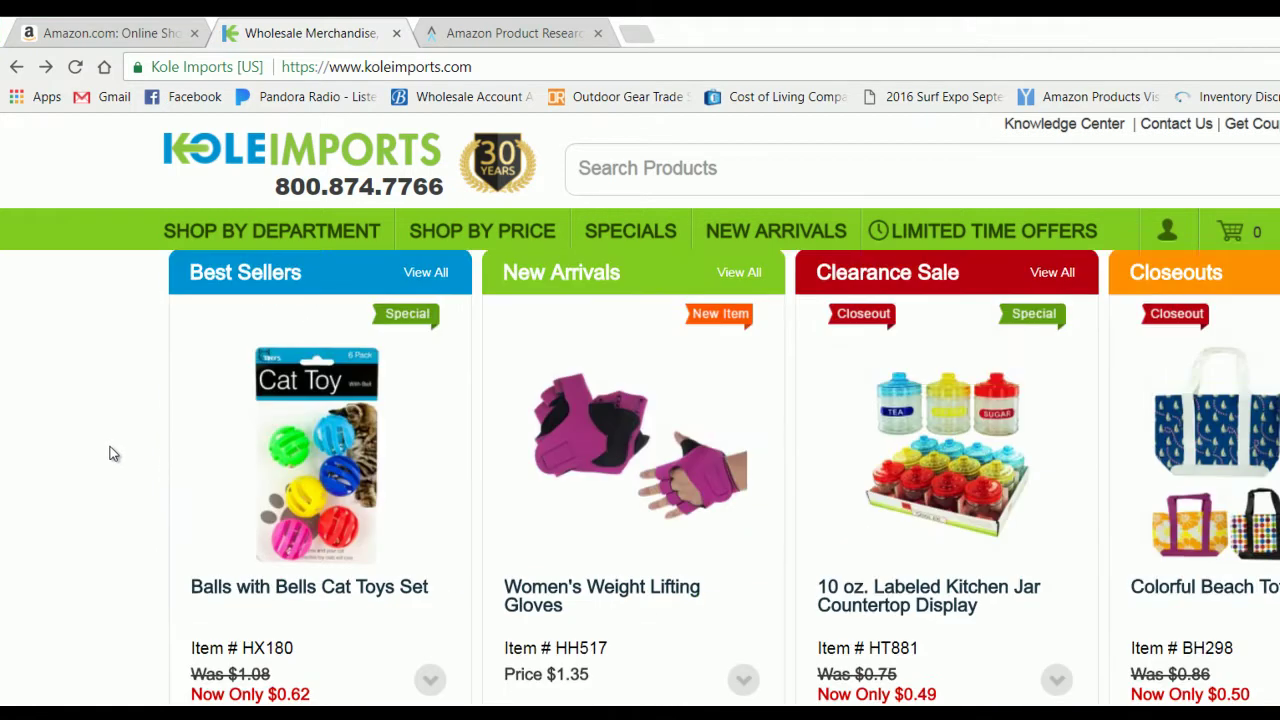
Look over the Kole Imports home page's featured products and best selling categories, and its specials, price and department options
scroll(110, 450, "down", 3)
scroll(112, 452, "up", 8)
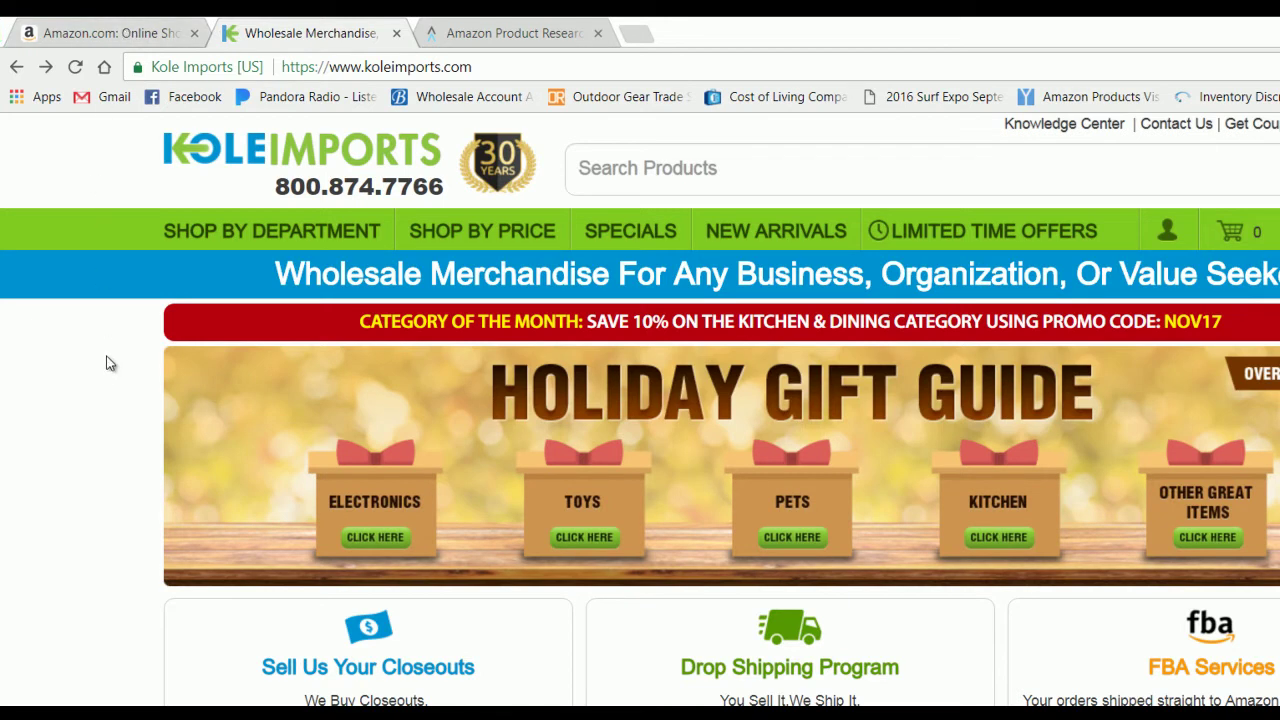
scroll(119, 357, "down", 5)
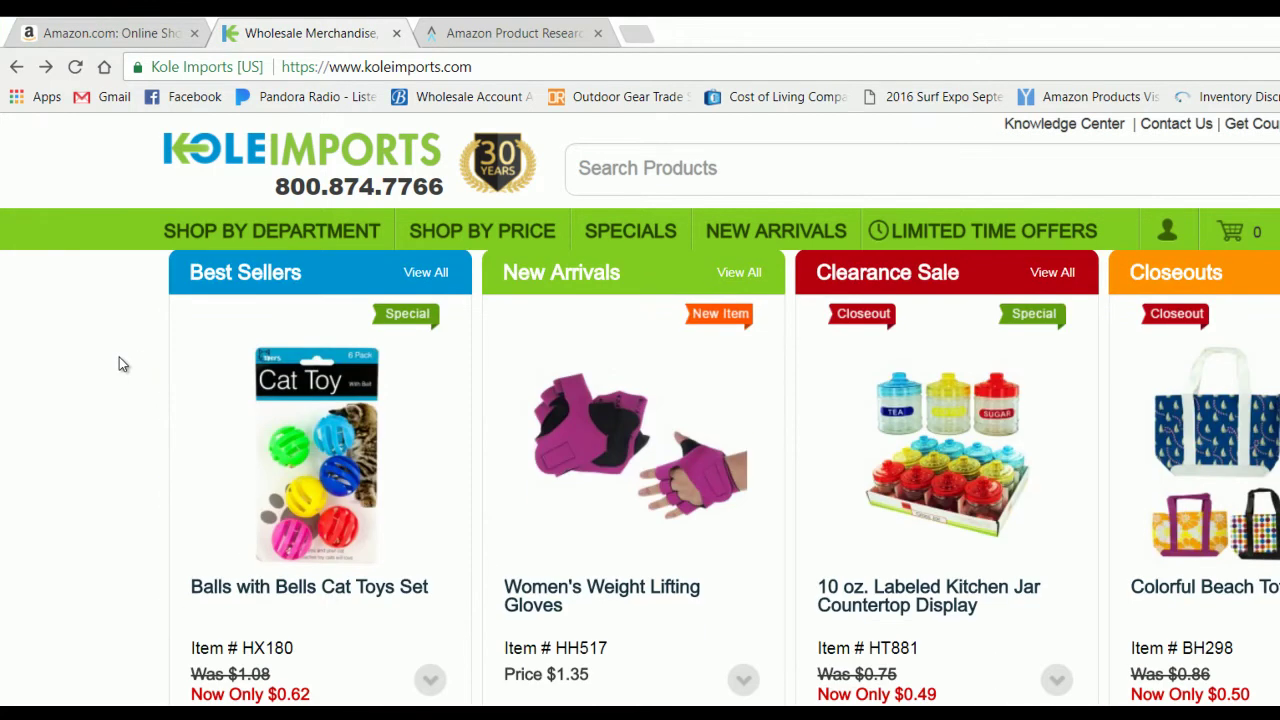
scroll(119, 364, "down", 1)
scroll(119, 364, "down", 2)
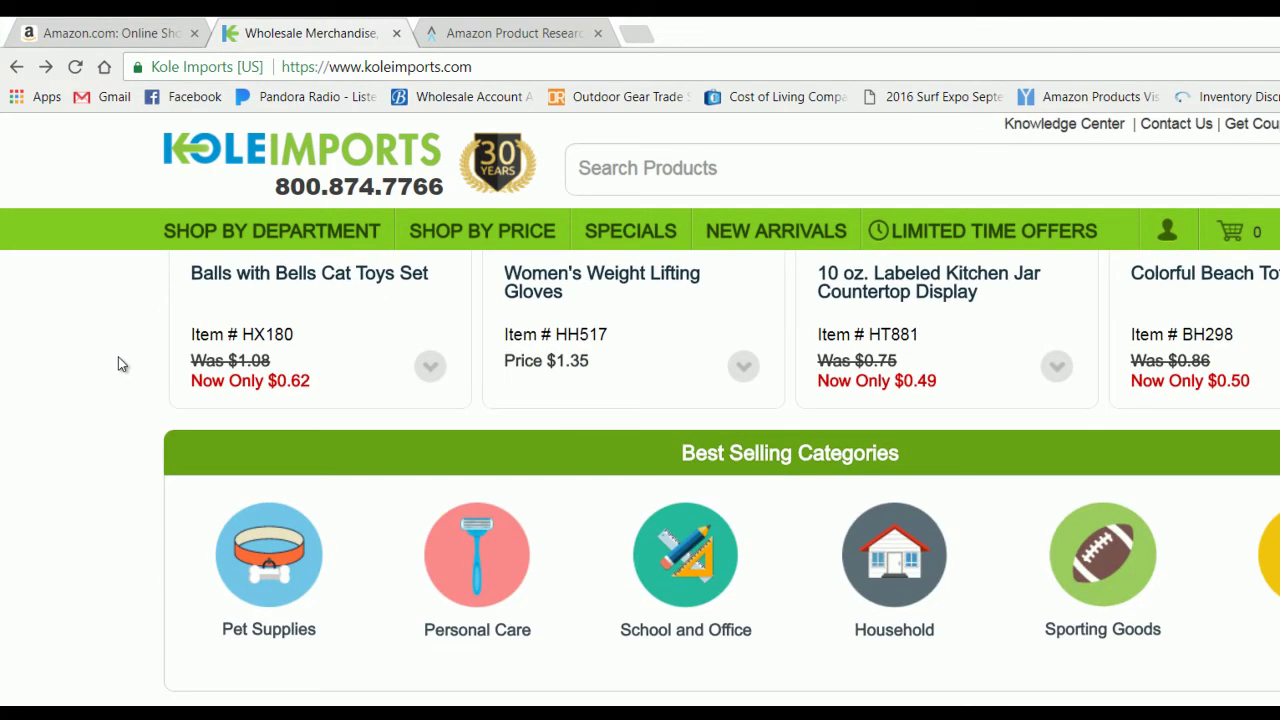
scroll(119, 364, "up", 8)
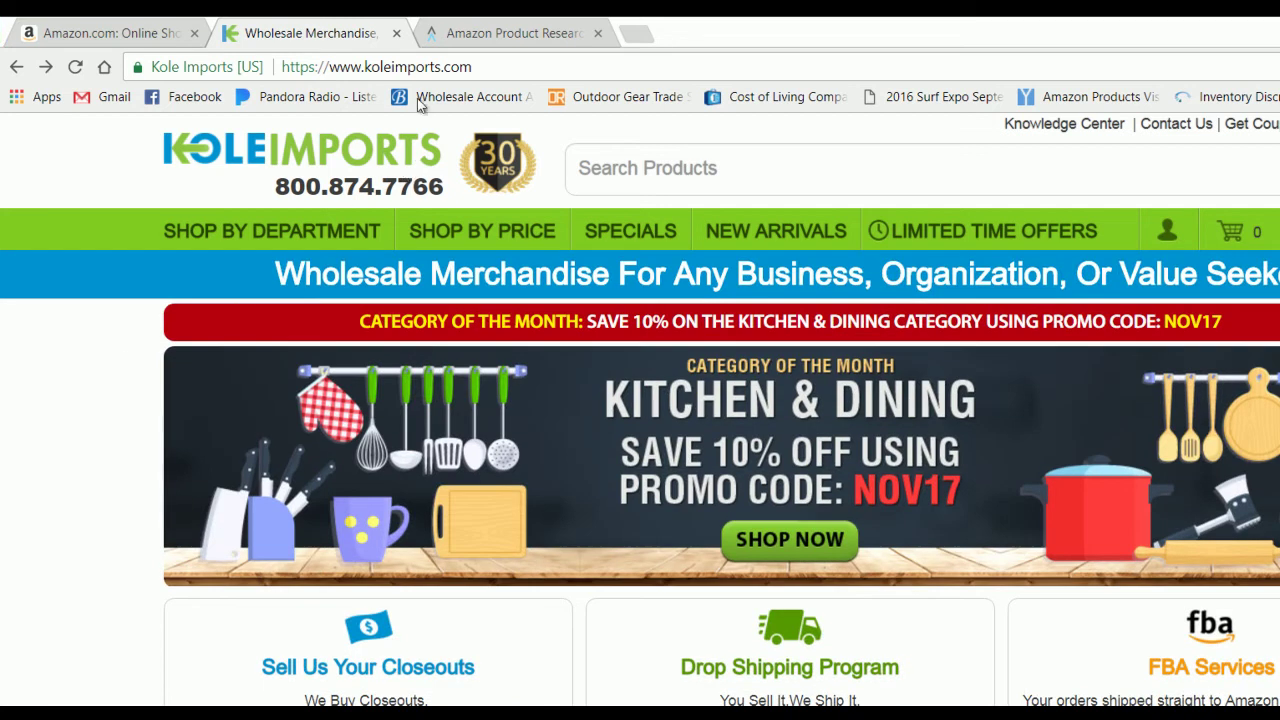
mouse_move(630, 232)
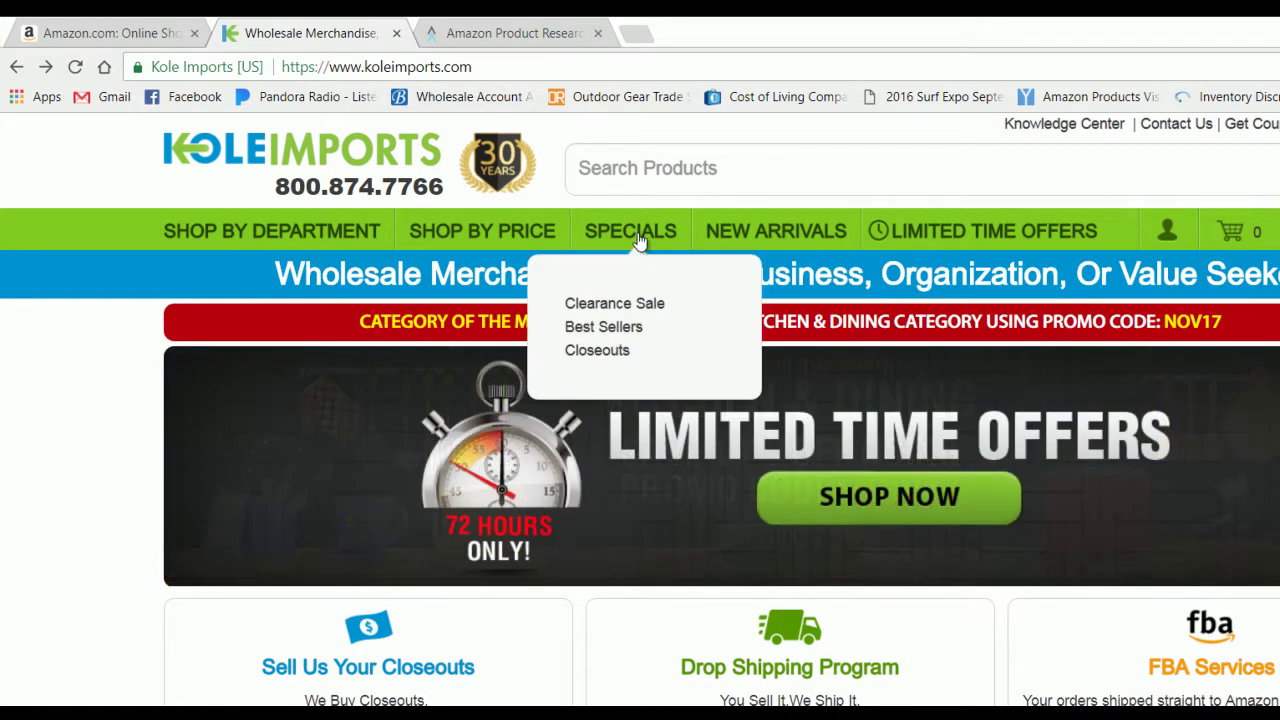
mouse_move(480, 230)
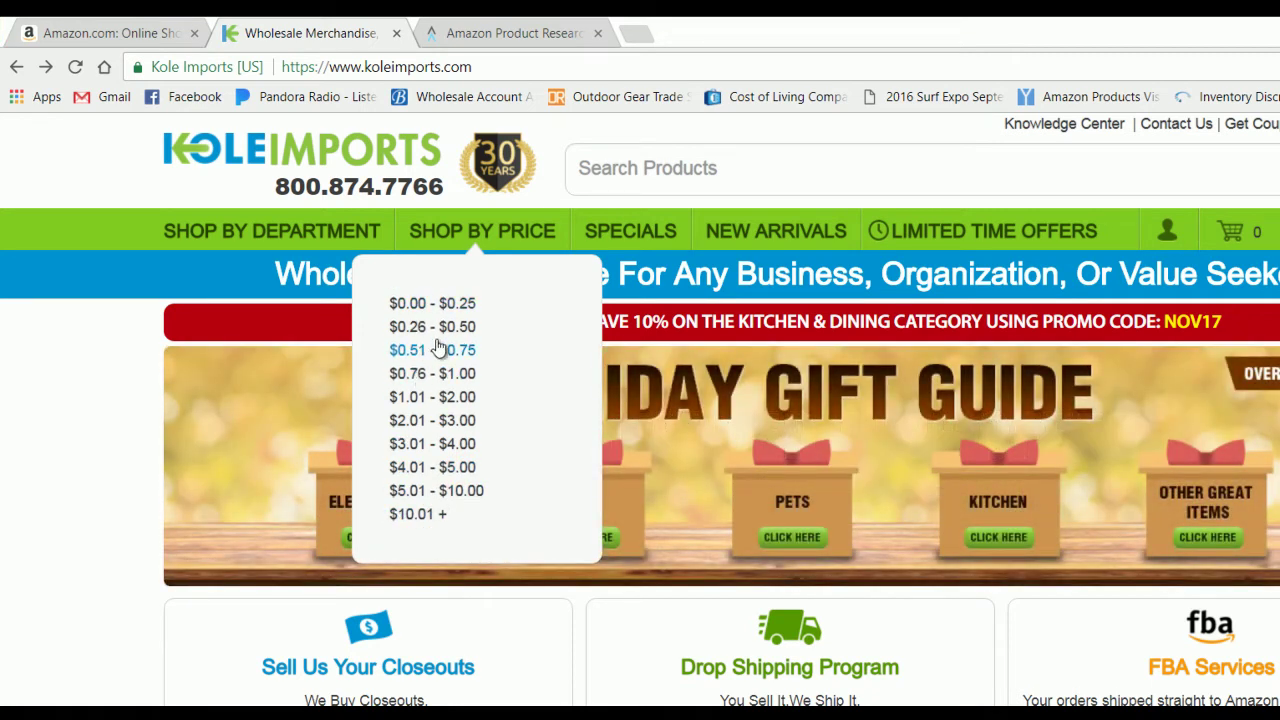
mouse_move(312, 238)
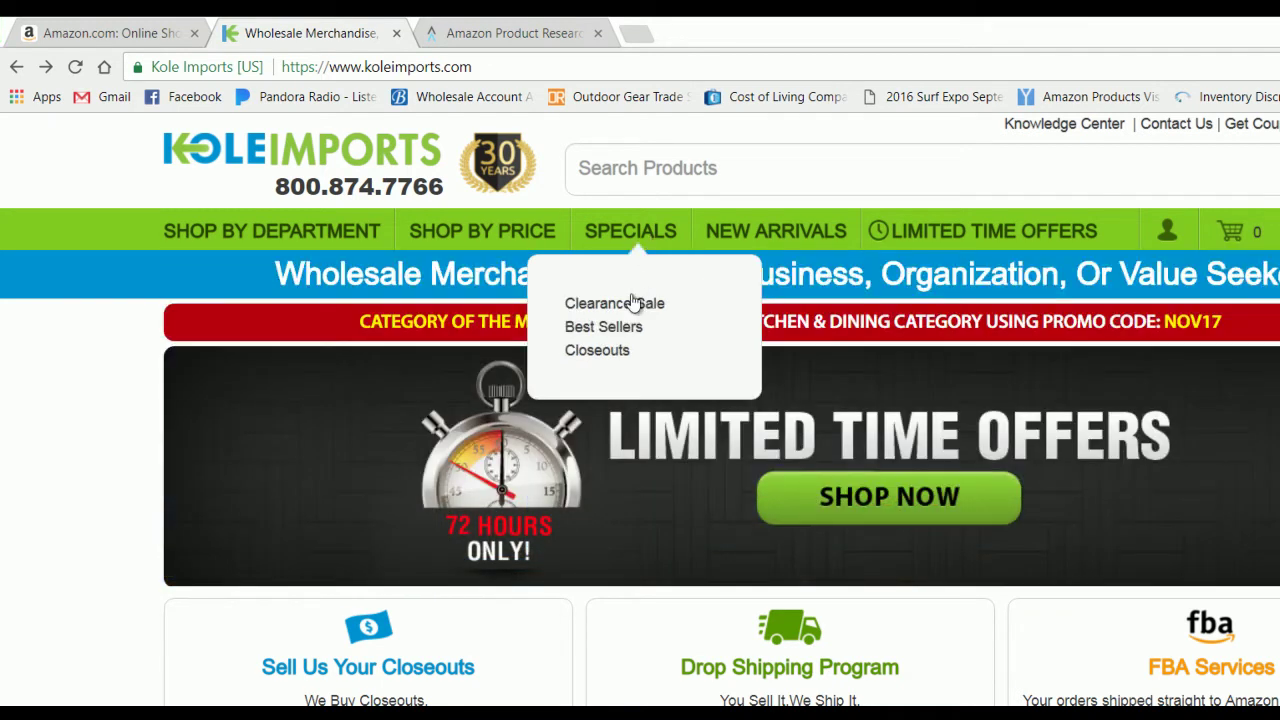
Open the Best Sellers page of the Kole Imports specials and look over its first products
left_click(620, 312)
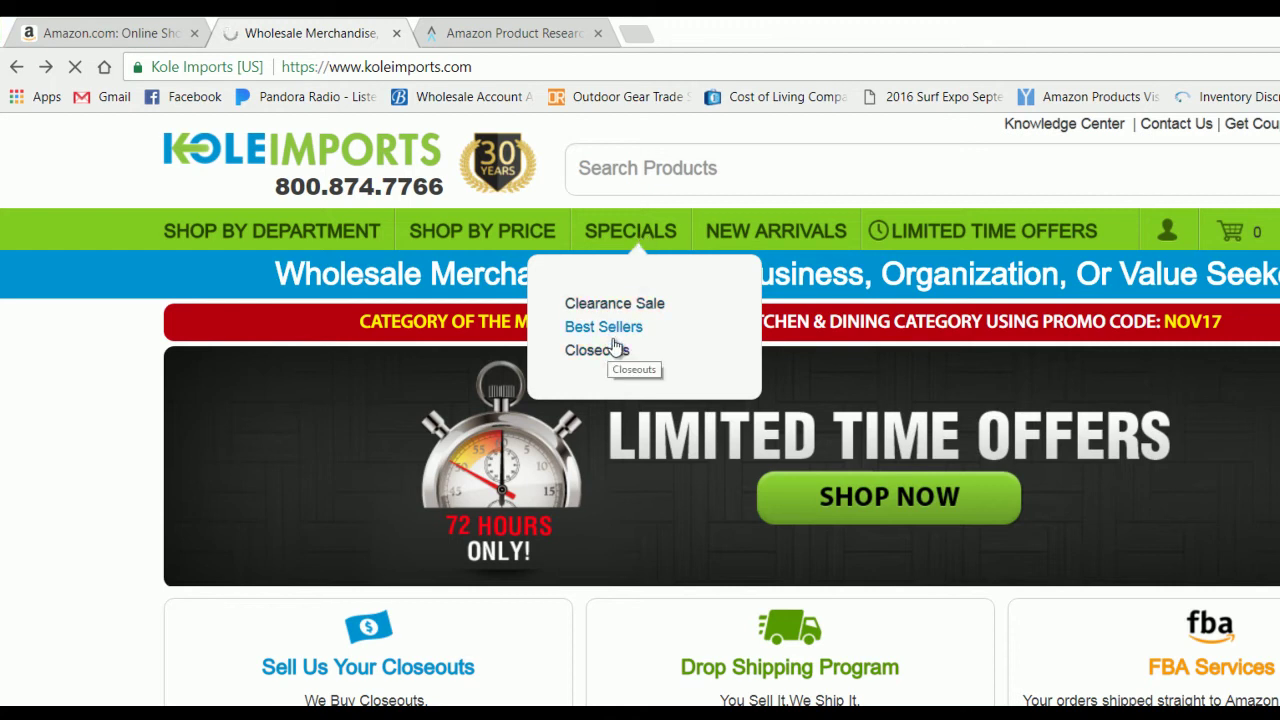
left_click(603, 327)
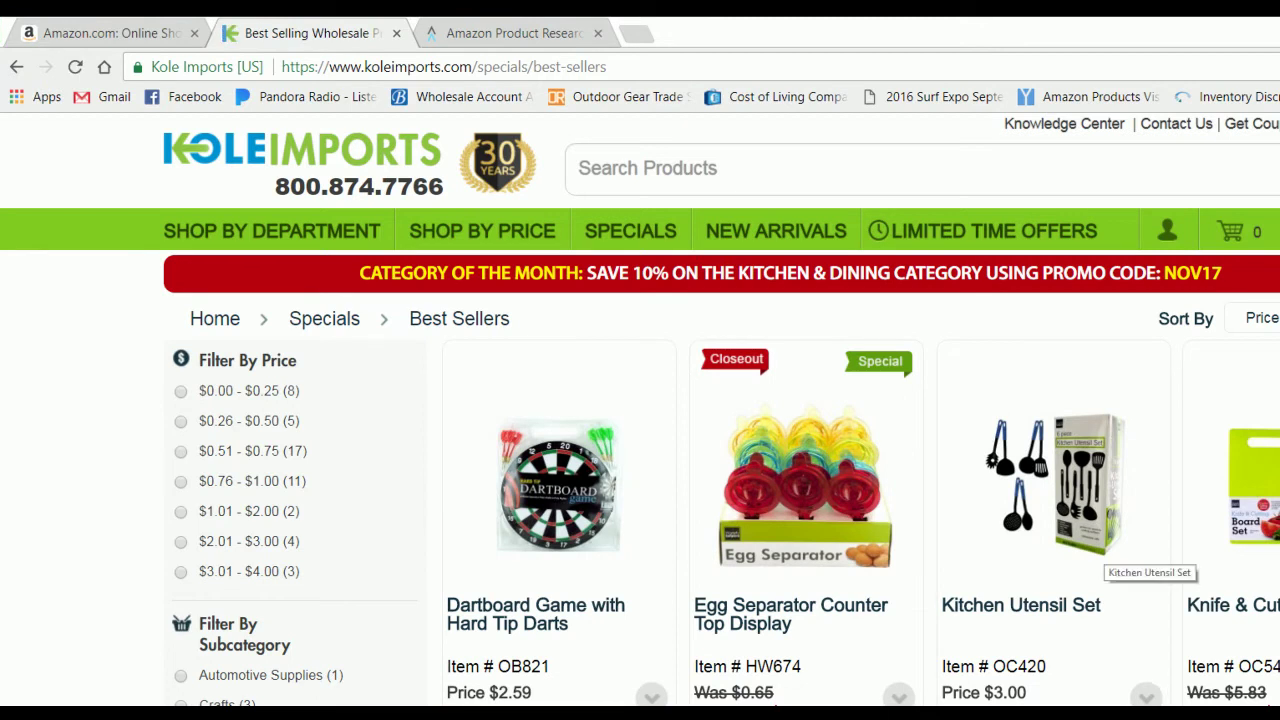
scroll(726, 478, "down", 5)
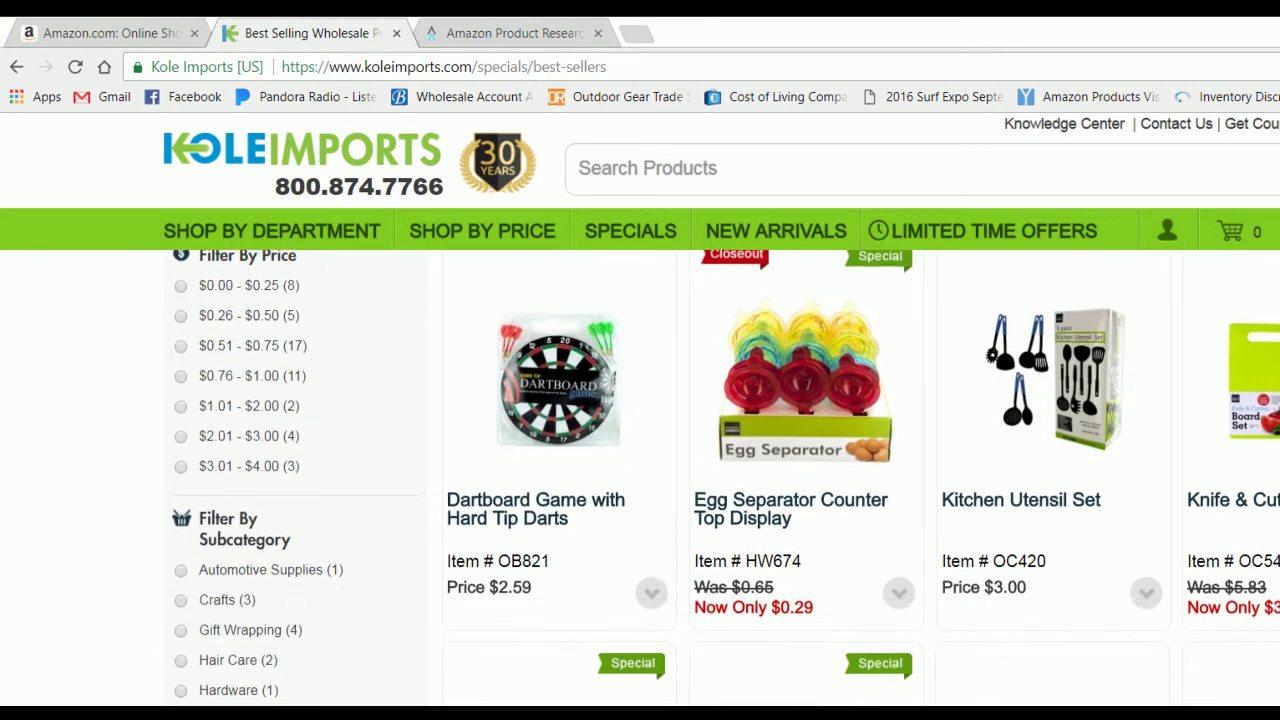
scroll(726, 478, "up", 5)
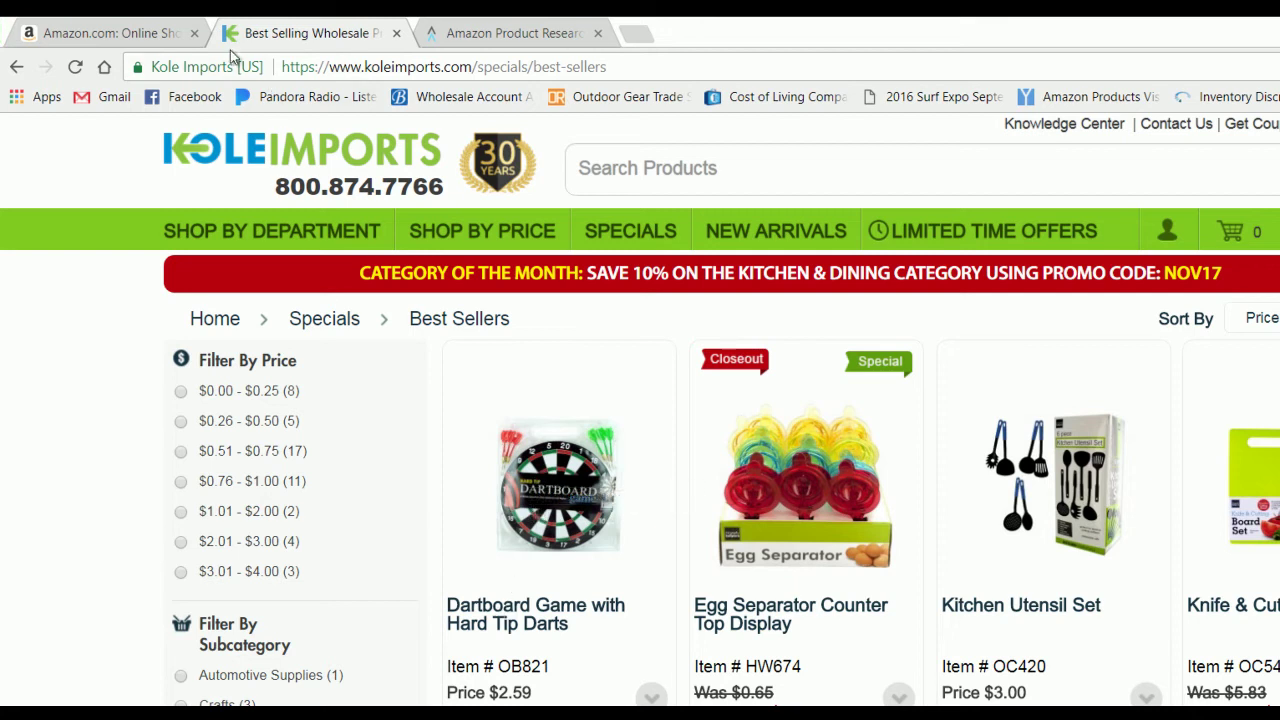
Switch to Amazon and search the store for the suggested term "kids dartboard"
left_click(104, 33)
left_click(351, 200)
type("dart")
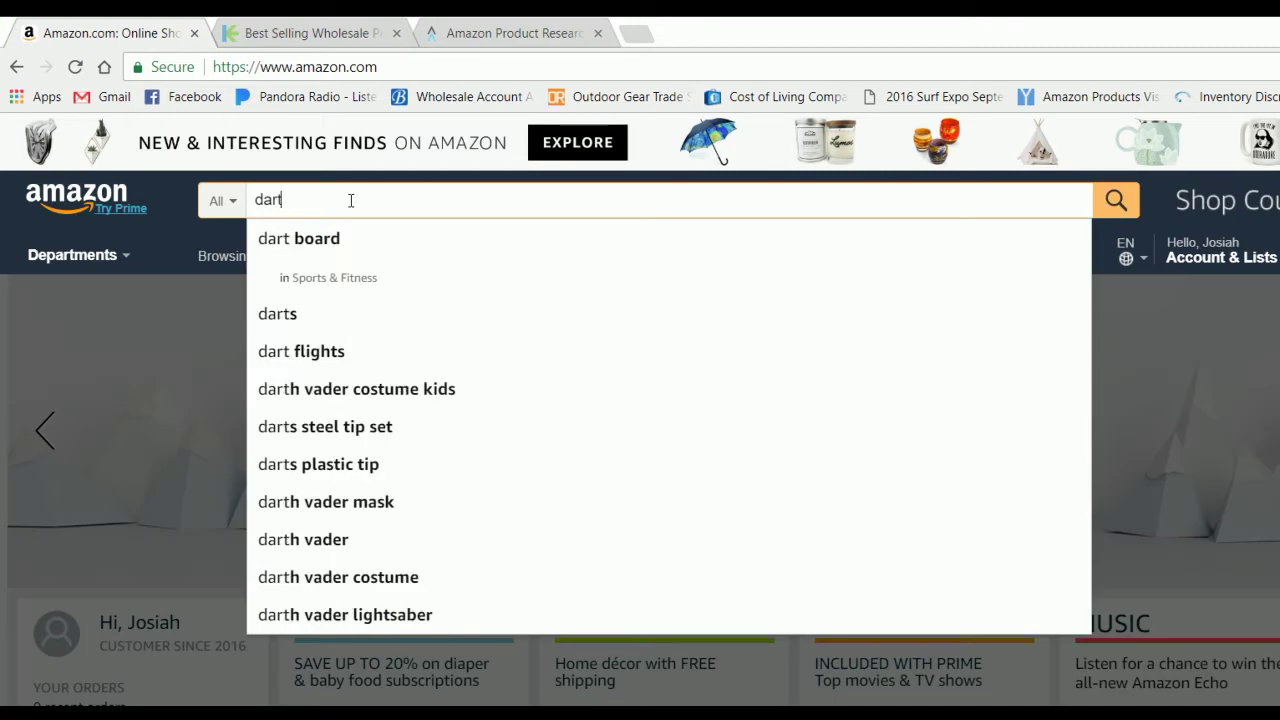
type("board")
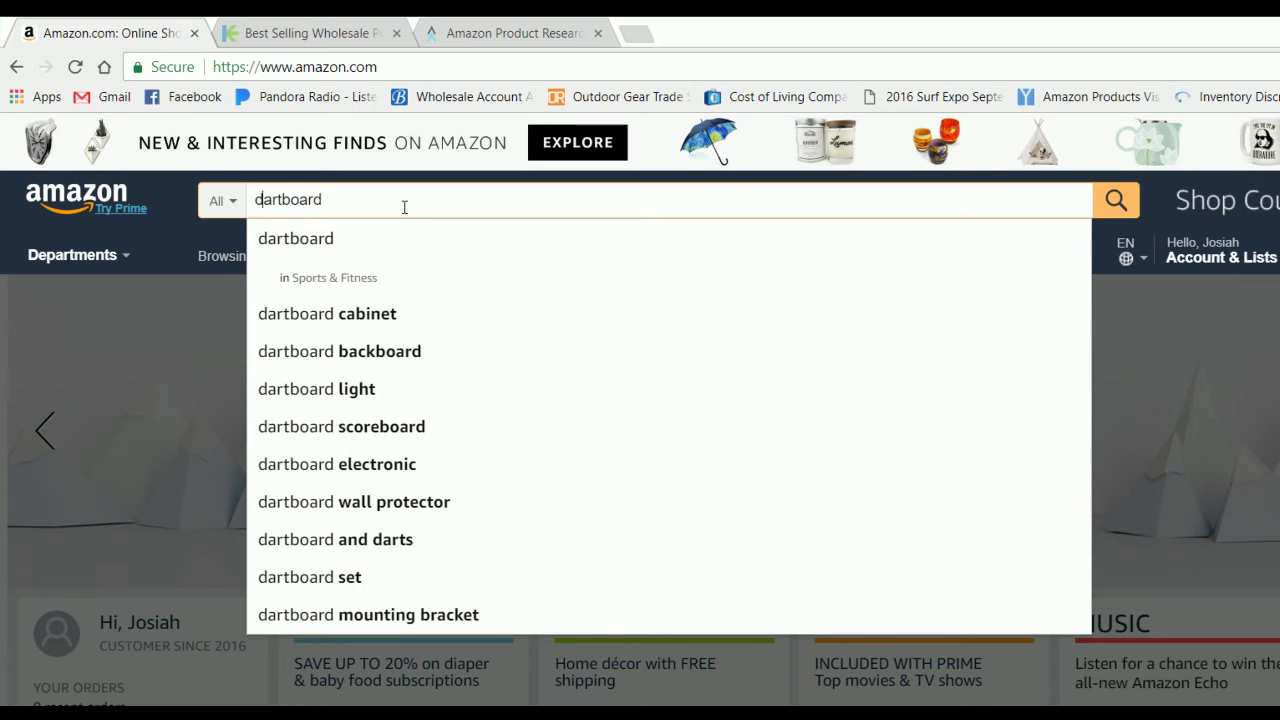
type("kid")
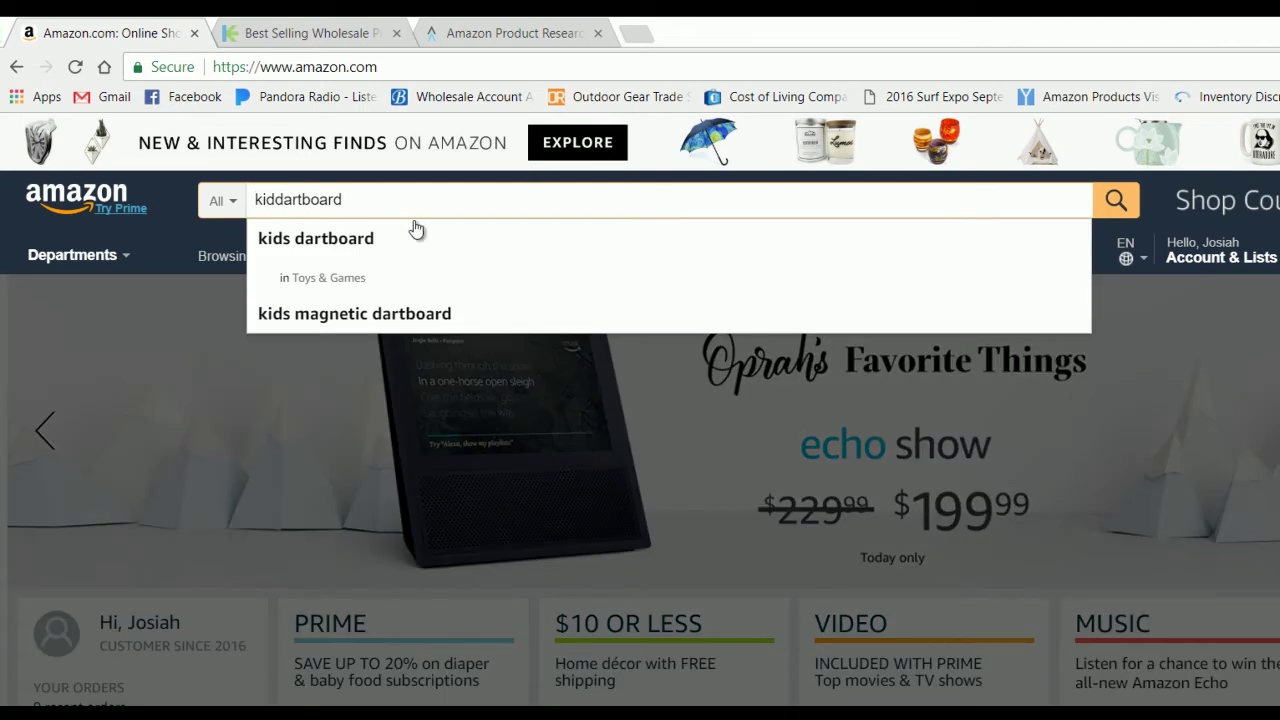
left_click(422, 240)
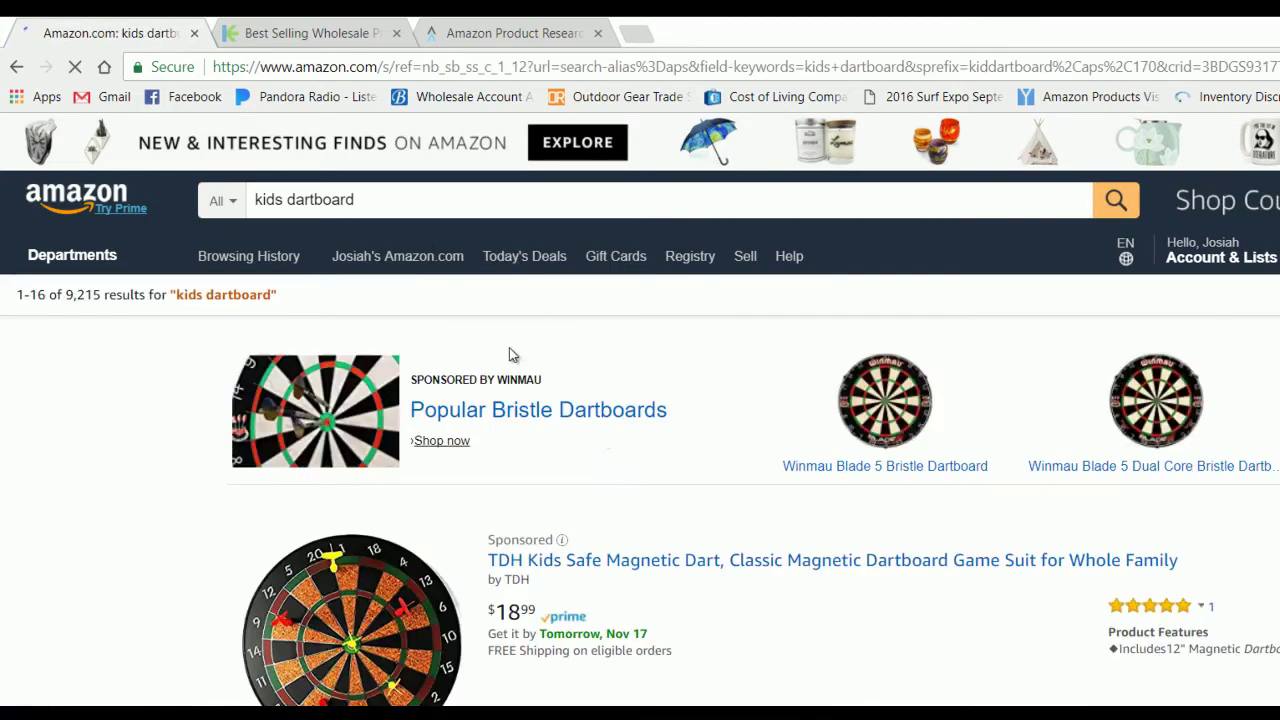
Examine the kids dartboard search results for comparable products, their prices and review counts
scroll(846, 666, "down", 5)
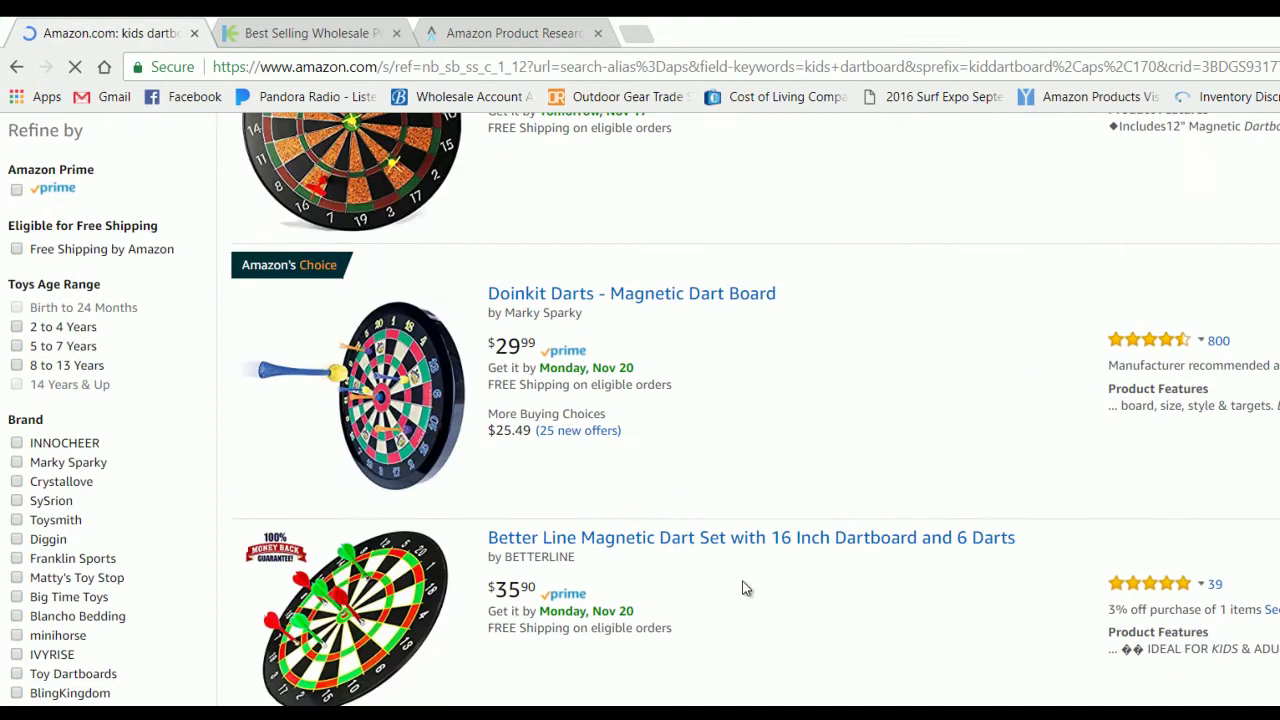
scroll(995, 656, "down", 1)
scroll(995, 656, "down", 3)
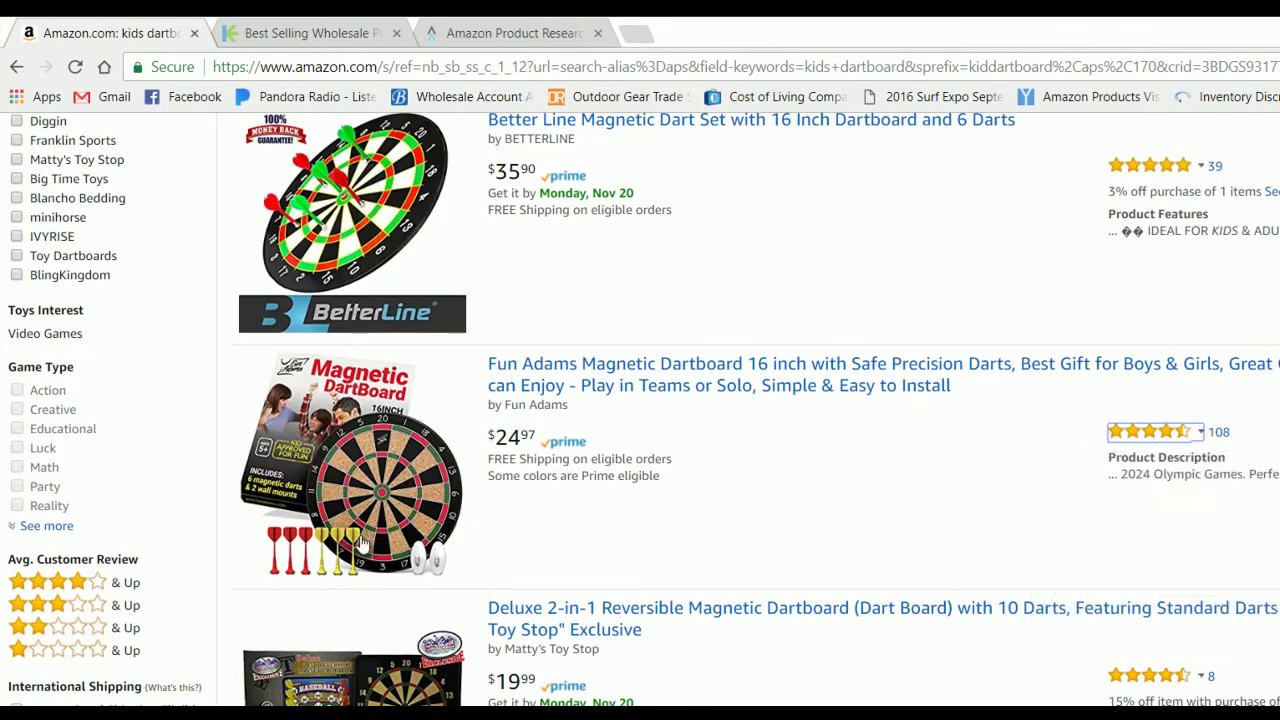
scroll(614, 650, "down", 5)
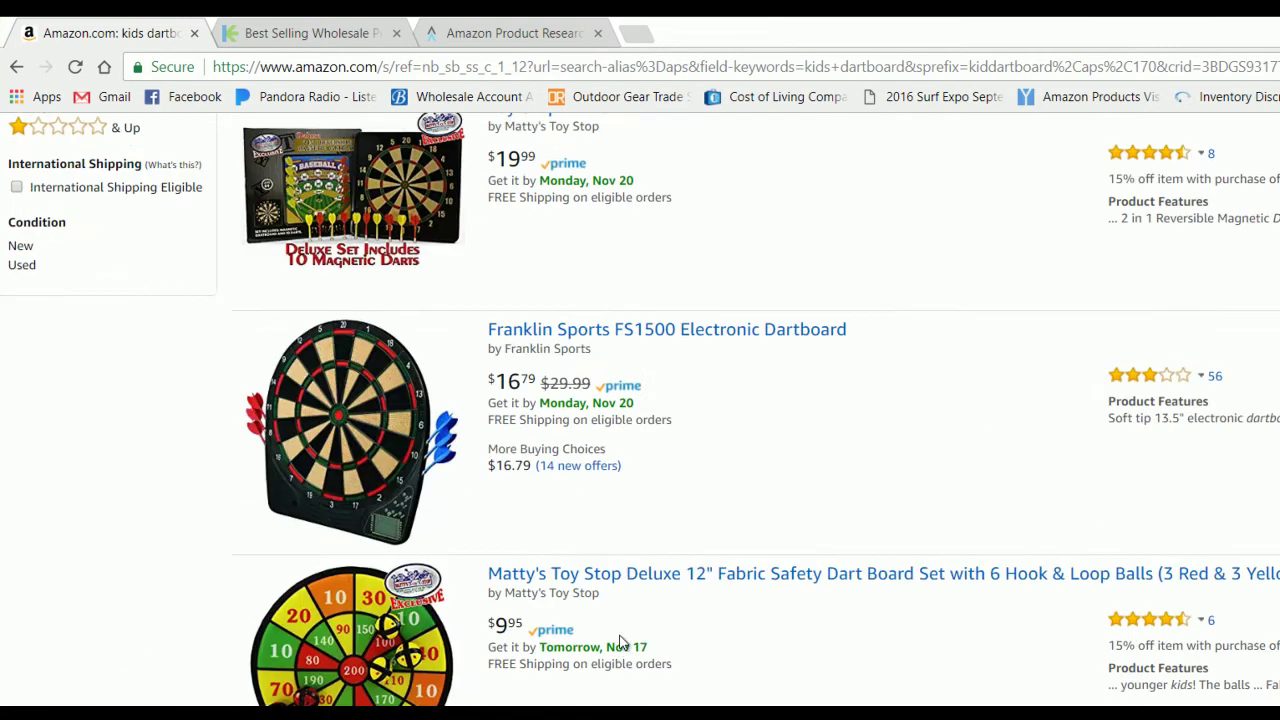
scroll(390, 690, "down", 3)
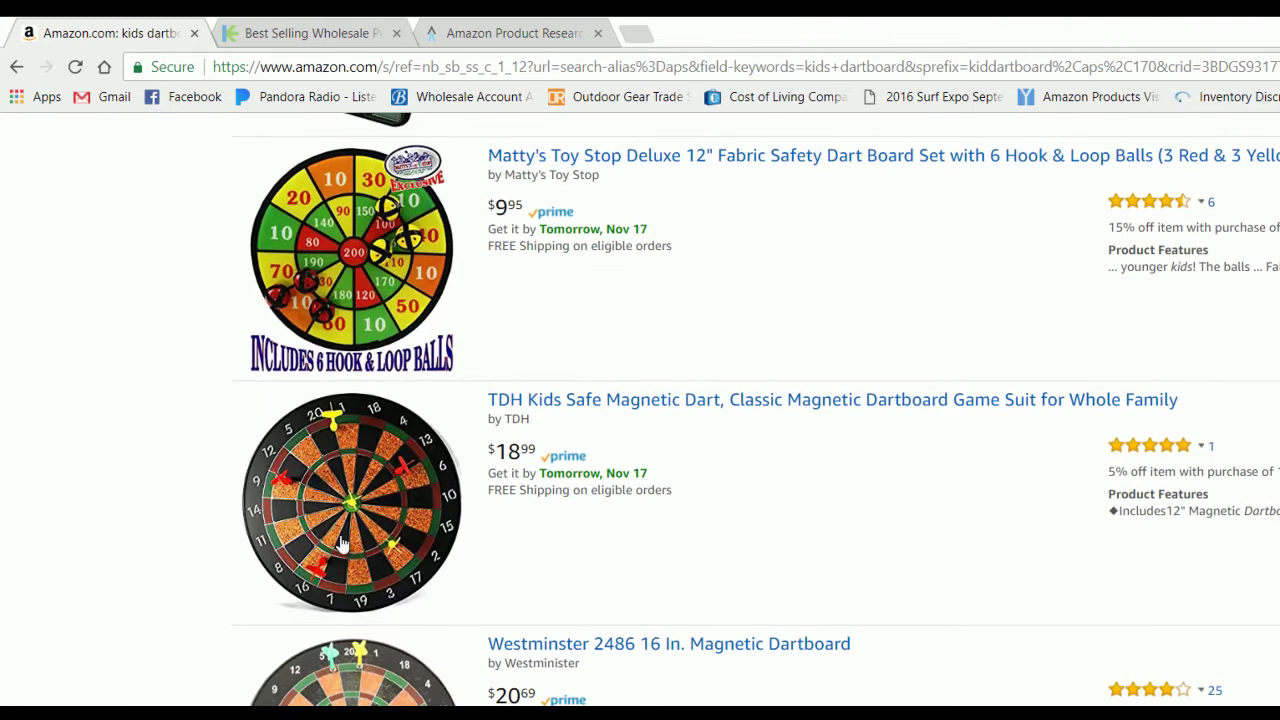
scroll(372, 545, "down", 3)
scroll(678, 480, "up", 6)
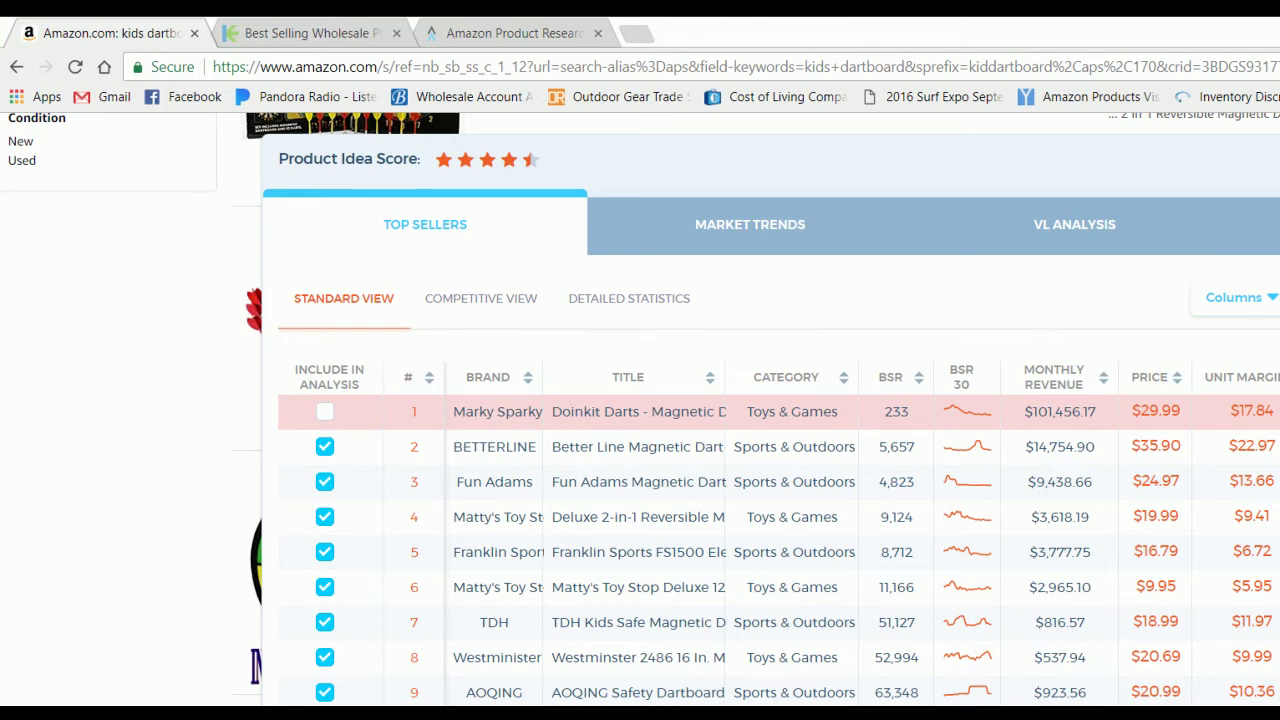
Review the monthly revenue and prices of the kids dartboard listings in the Top Sellers analysis table
scroll(780, 550, "down", 2)
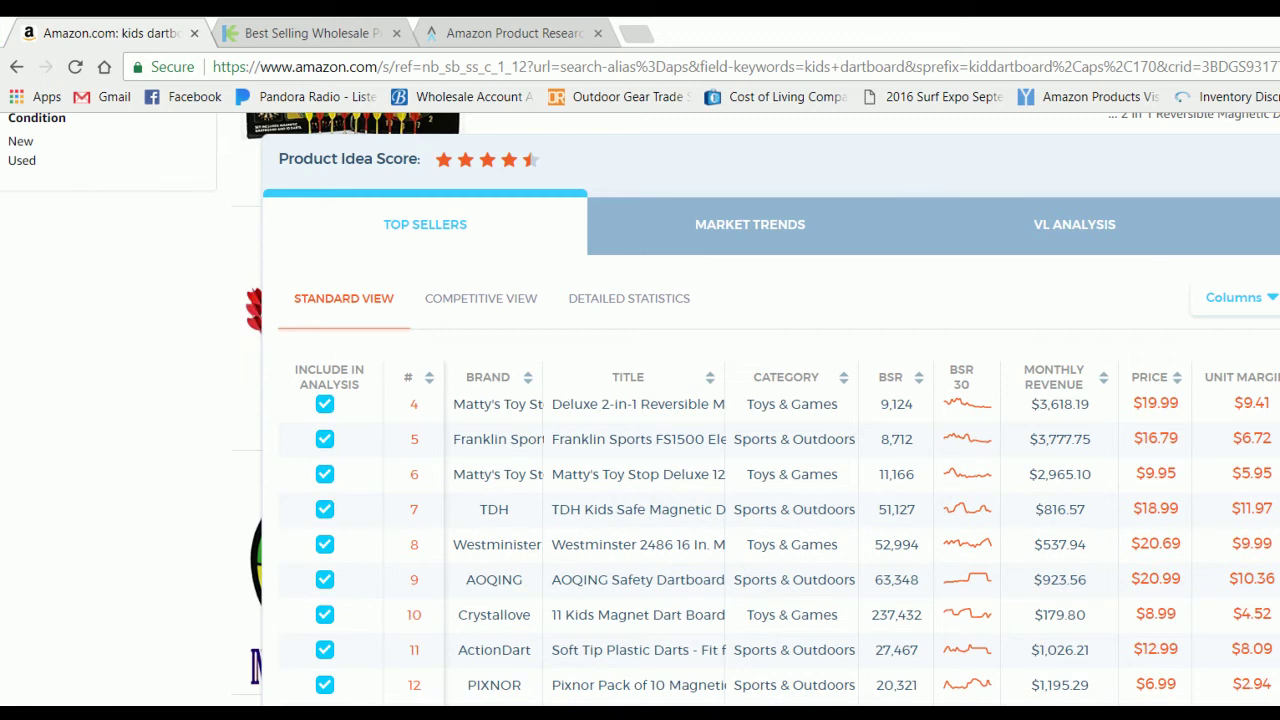
scroll(1233, 467, "up", 2)
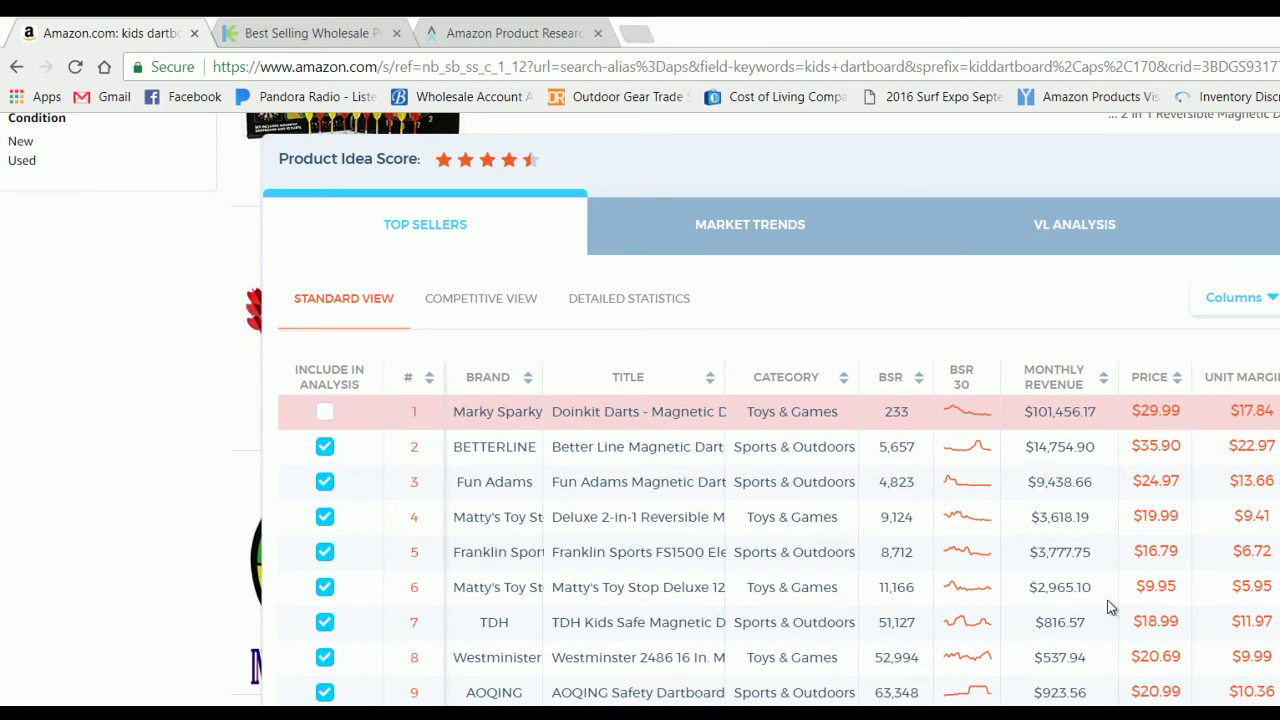
scroll(1150, 585, "down", 2)
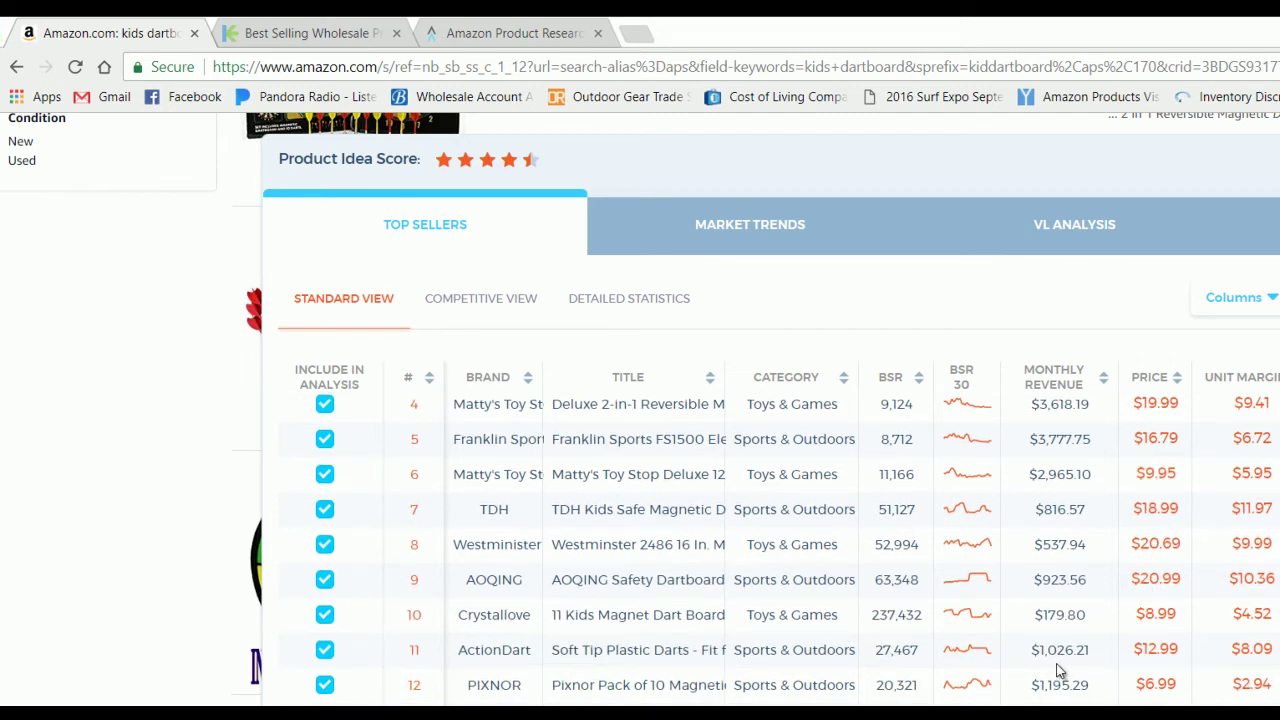
scroll(615, 572, "up", 5)
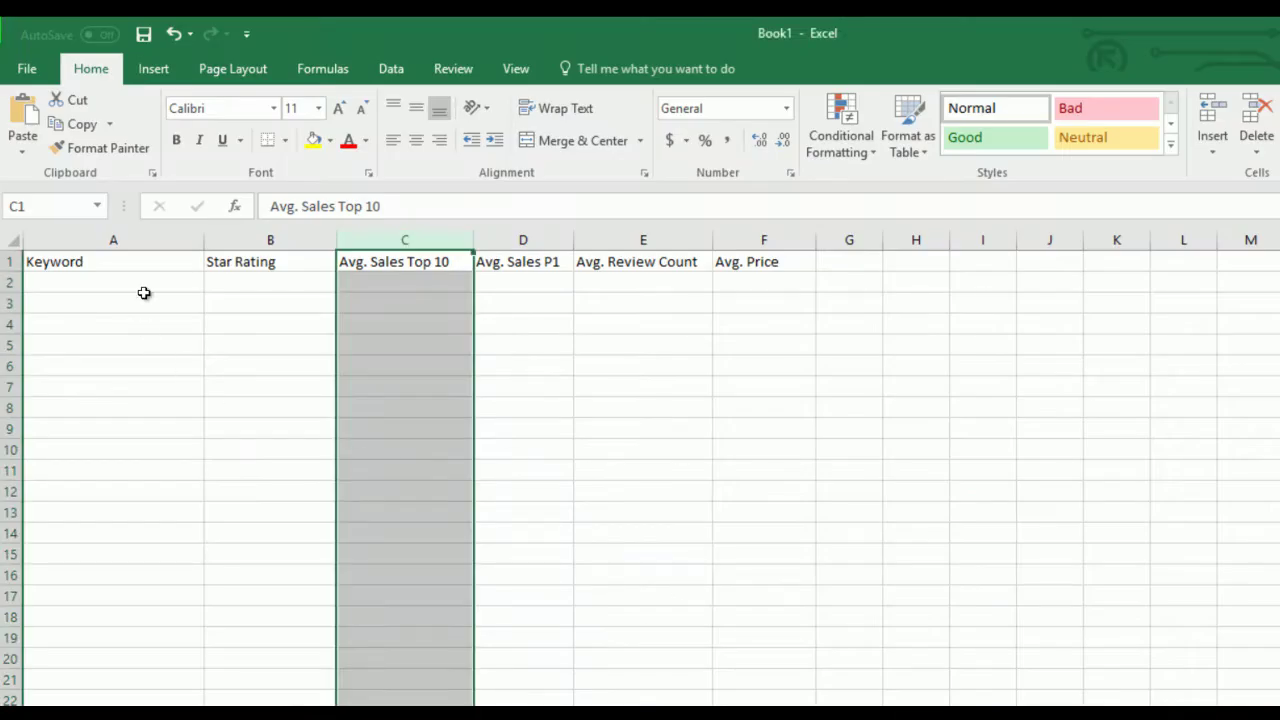
In the Excel workbook, enter "Kids Dartboard" in cell A2 under Keyword and move on to its Star Rating cell
left_click(148, 287)
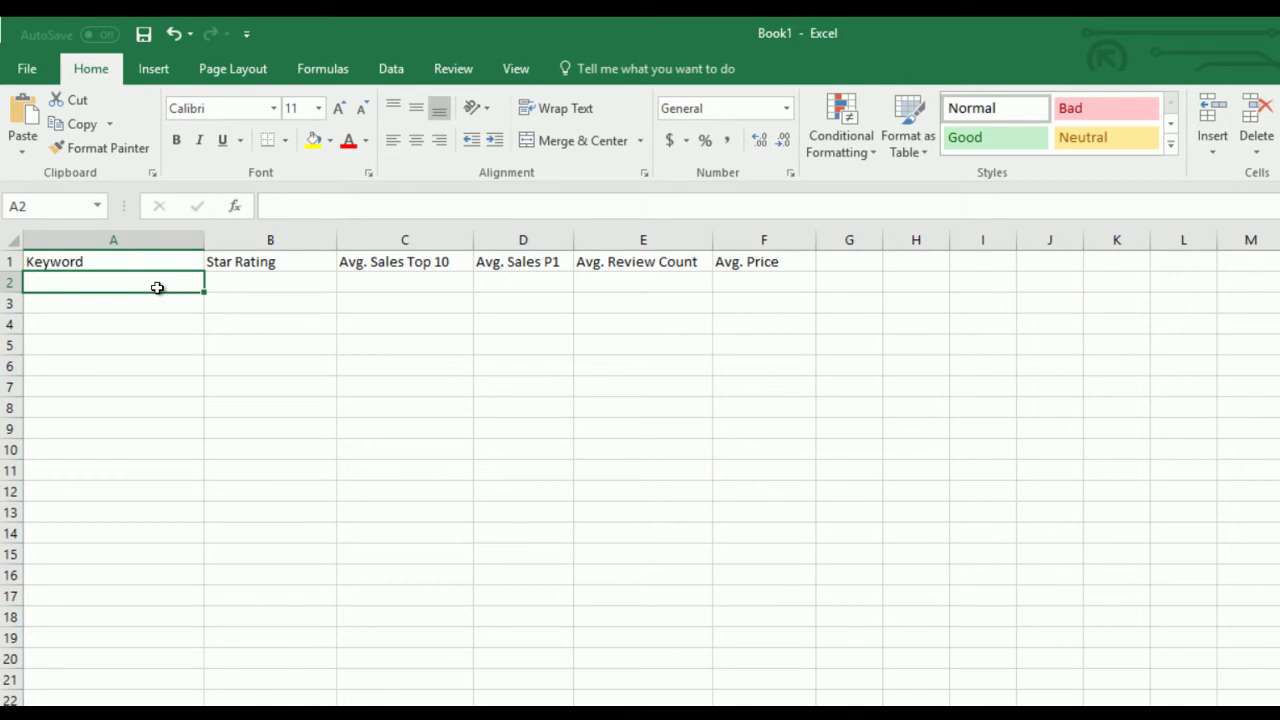
type("Kids ")
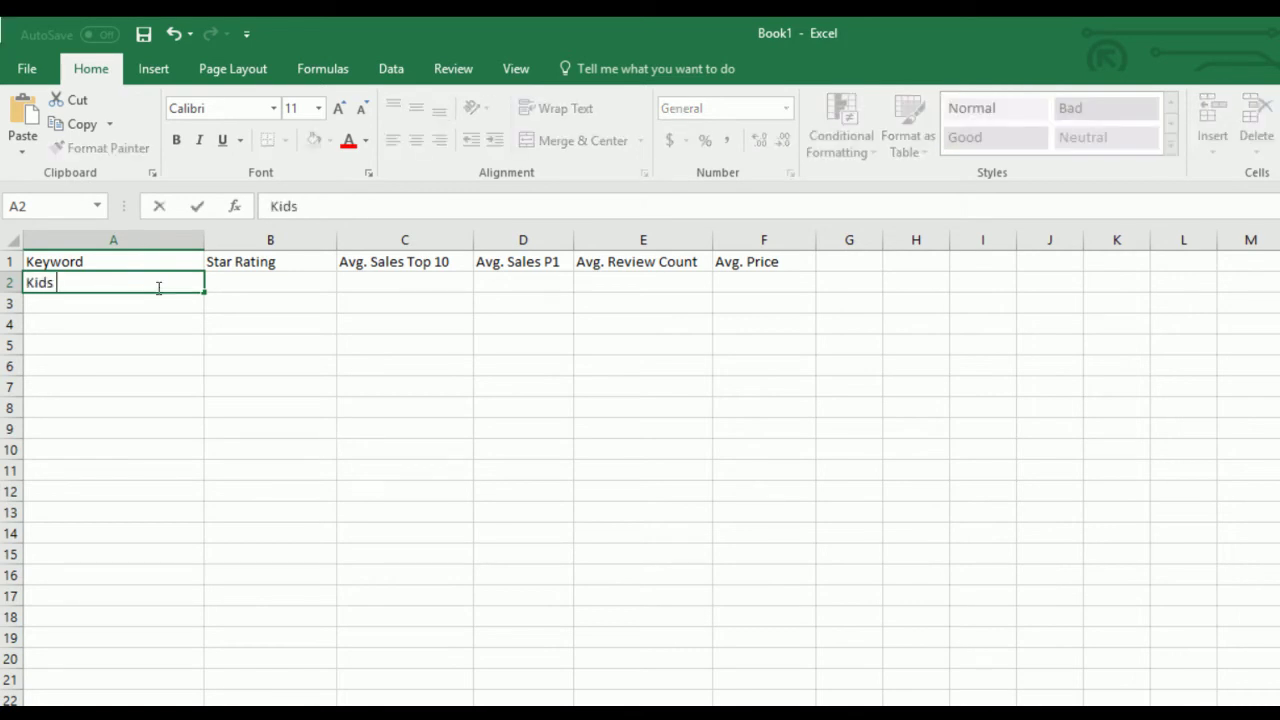
type("Dartboard")
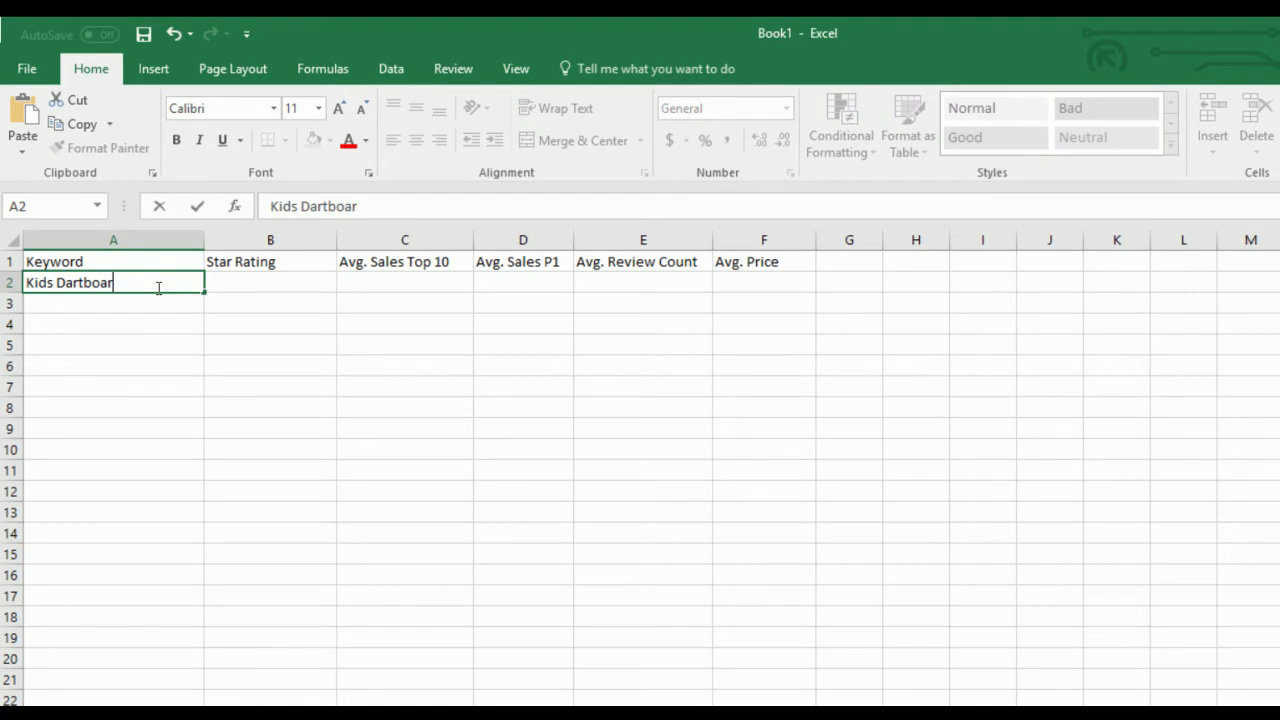
key("Tab")
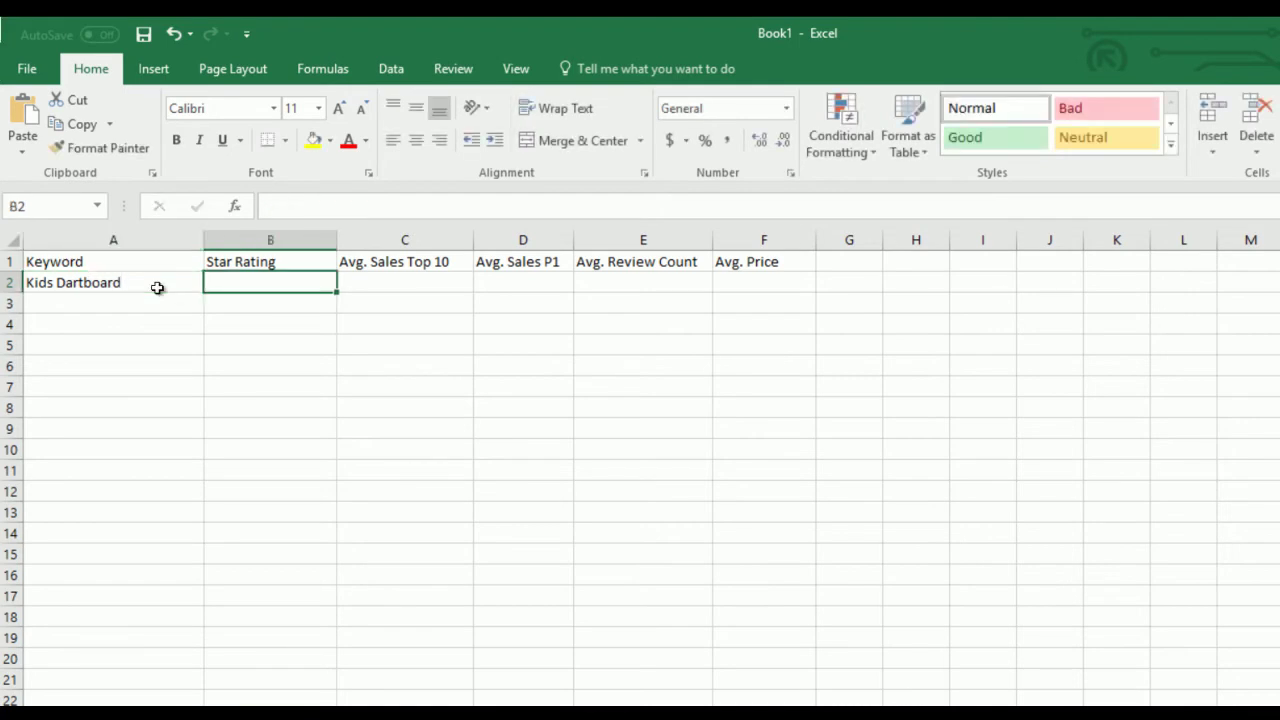
Switch back to the browser and examine the price, margin, sales and review columns of the Top Sellers table
key("alt+Tab")
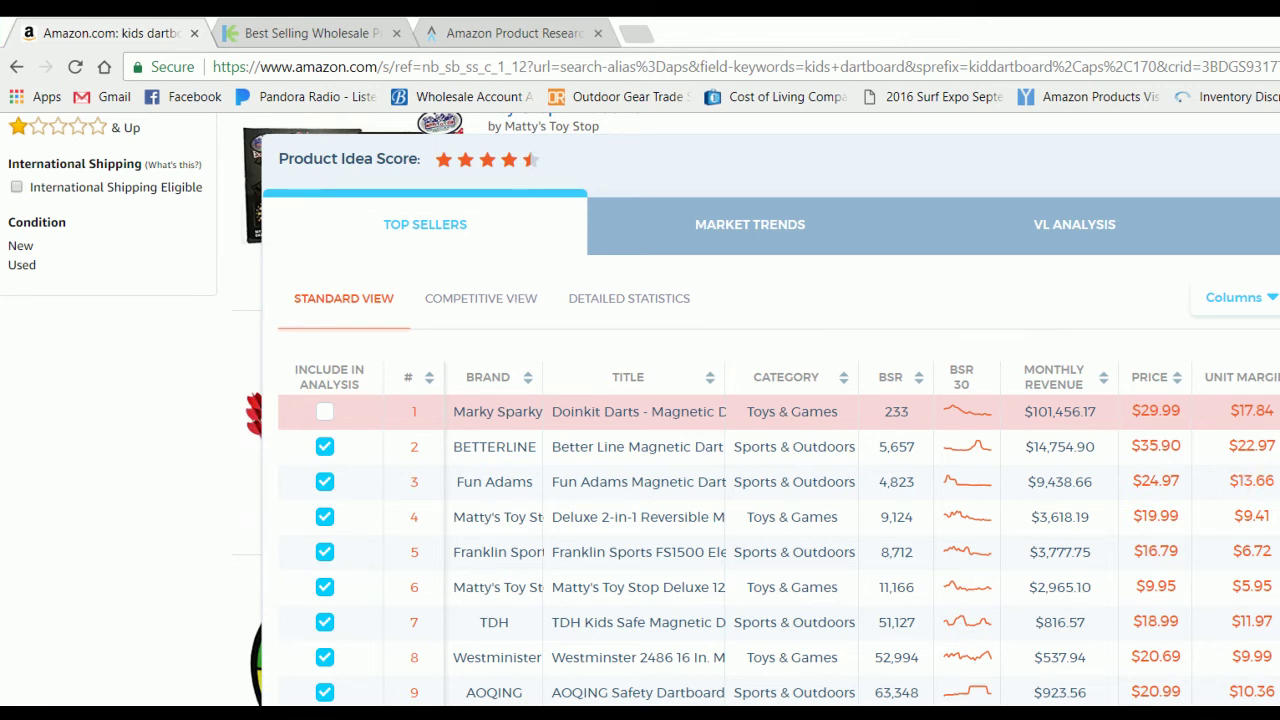
scroll(780, 540, "right", 10)
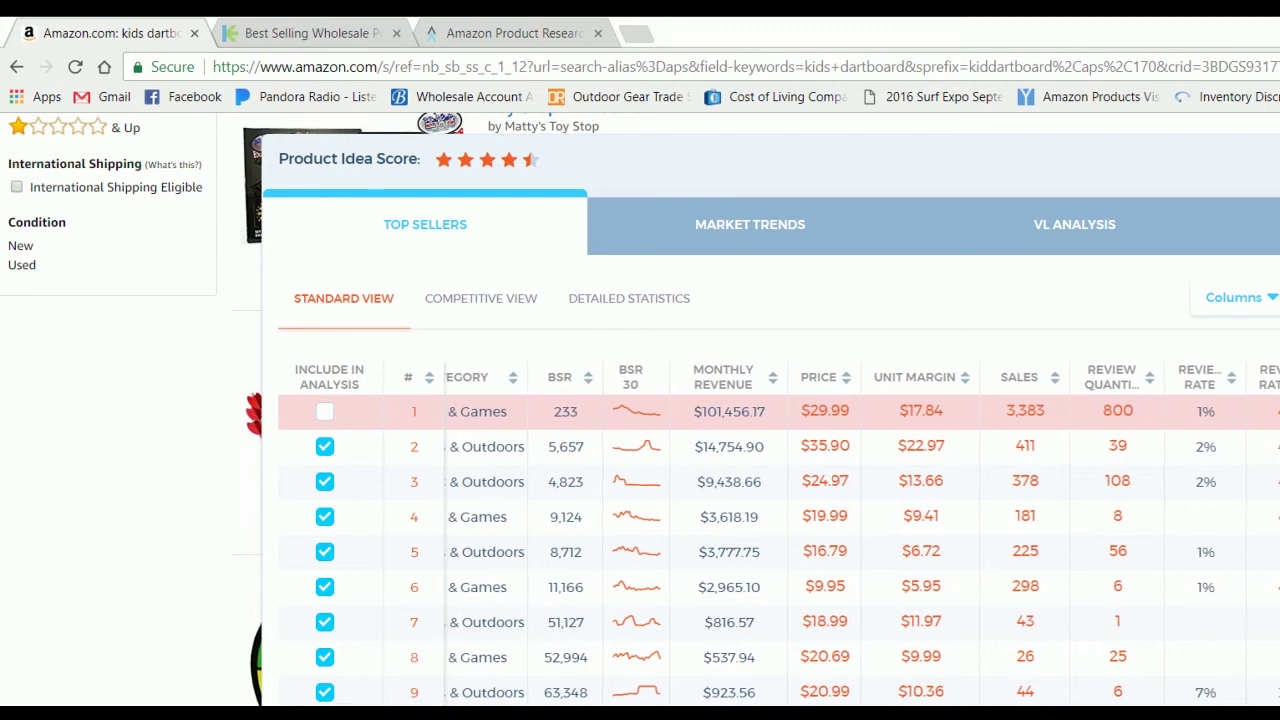
scroll(1217, 636, "right", 2)
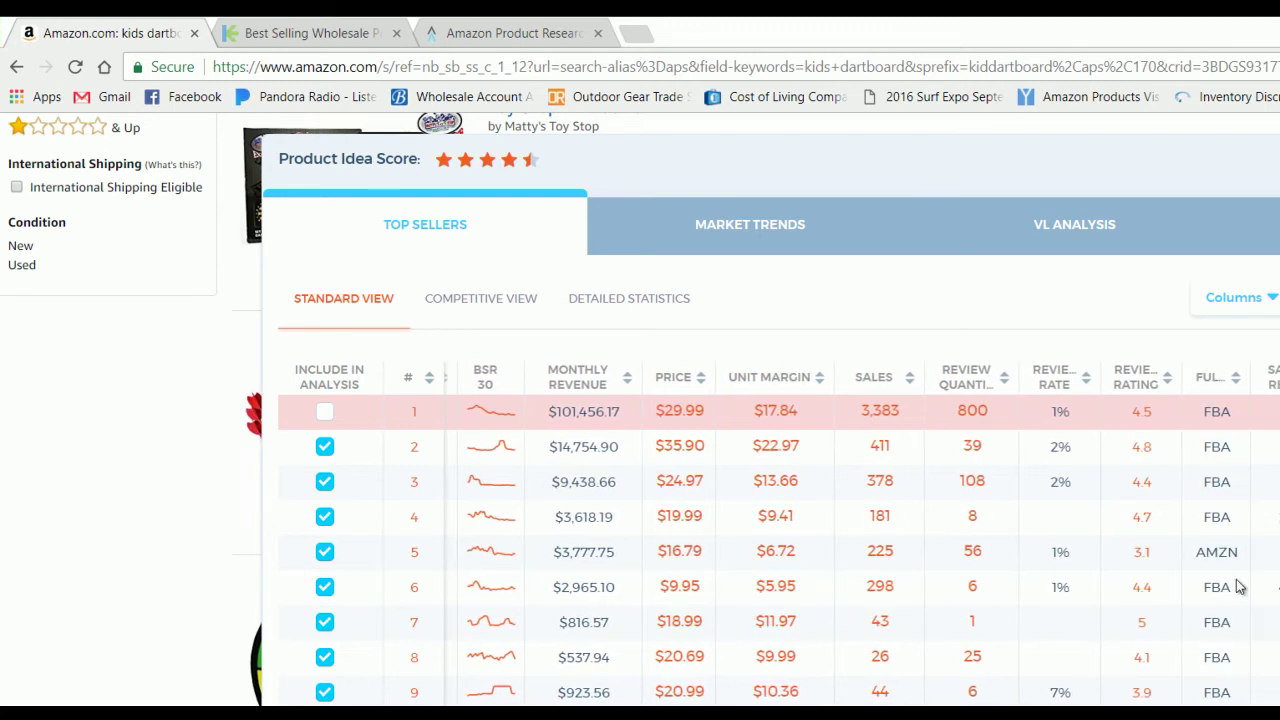
scroll(780, 550, "down", 3)
scroll(780, 550, "up", 3)
scroll(860, 530, "right", 3)
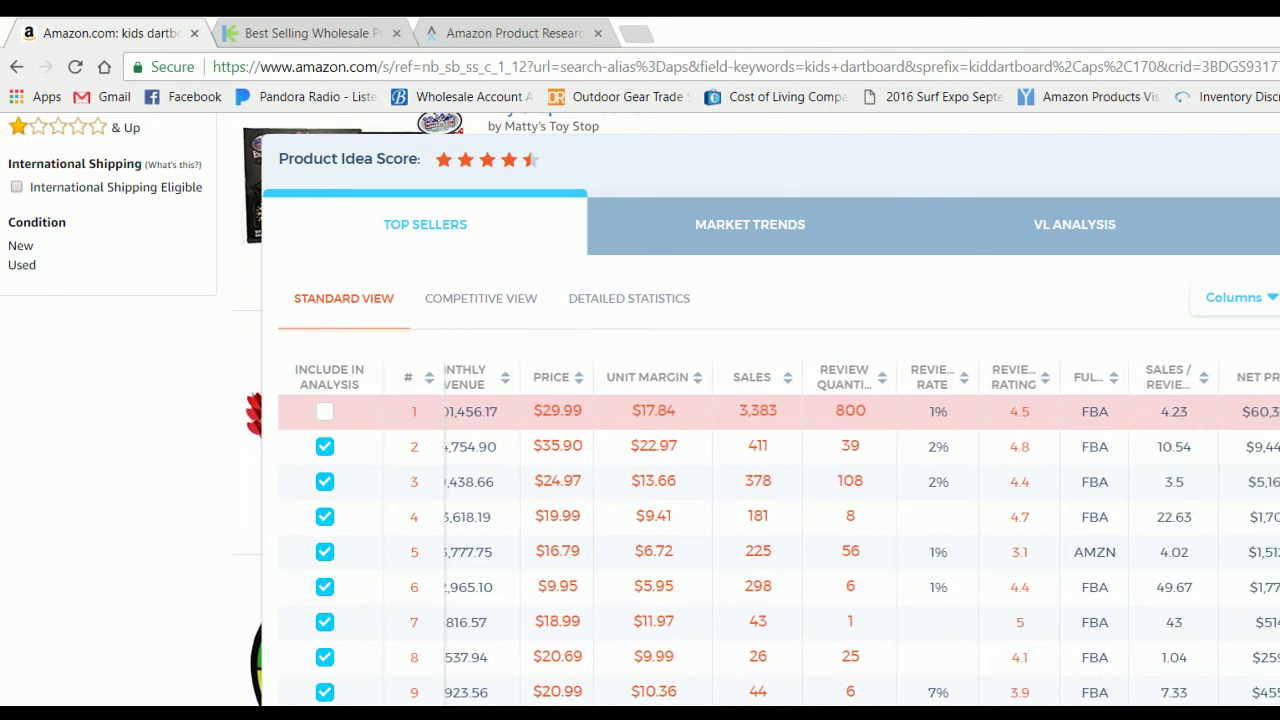
scroll(860, 530, "left", 10)
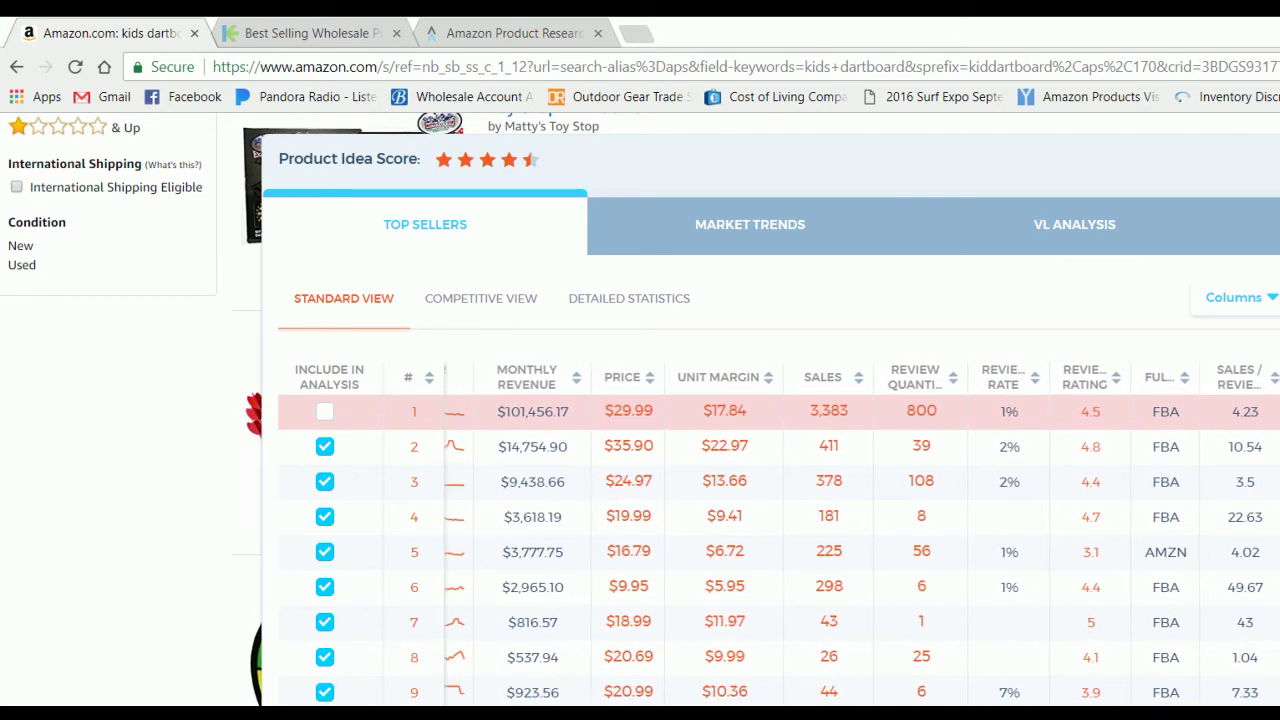
scroll(860, 530, "left", 7)
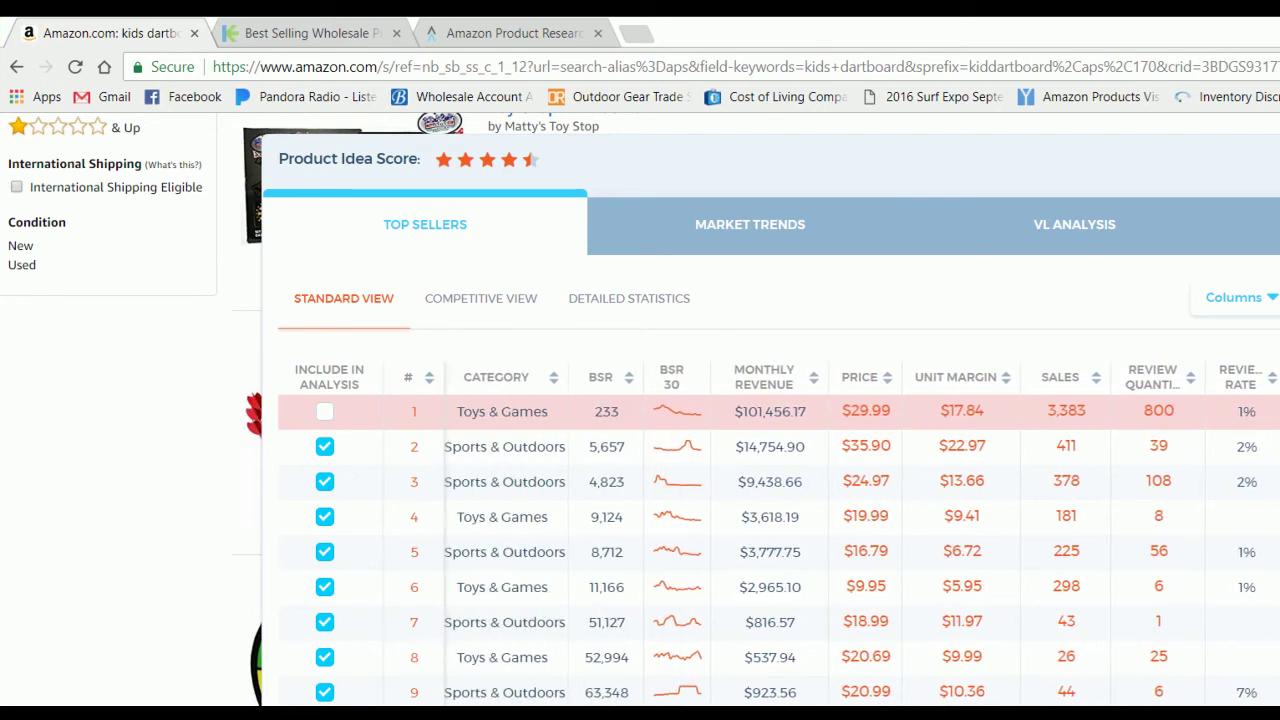
scroll(860, 530, "left", 4)
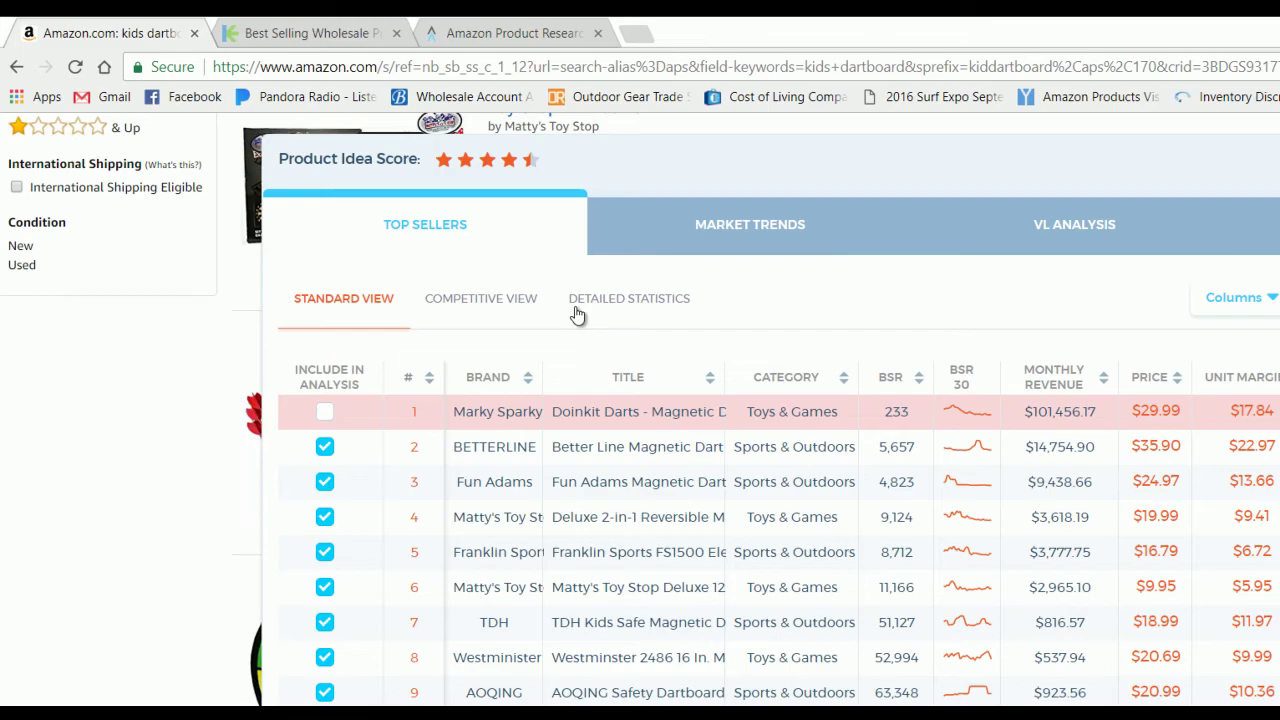
Switch to the Excel workbook and enter 4.5 as the Star Rating for Kids Dartboard in cell B2
key("alt+Tab")
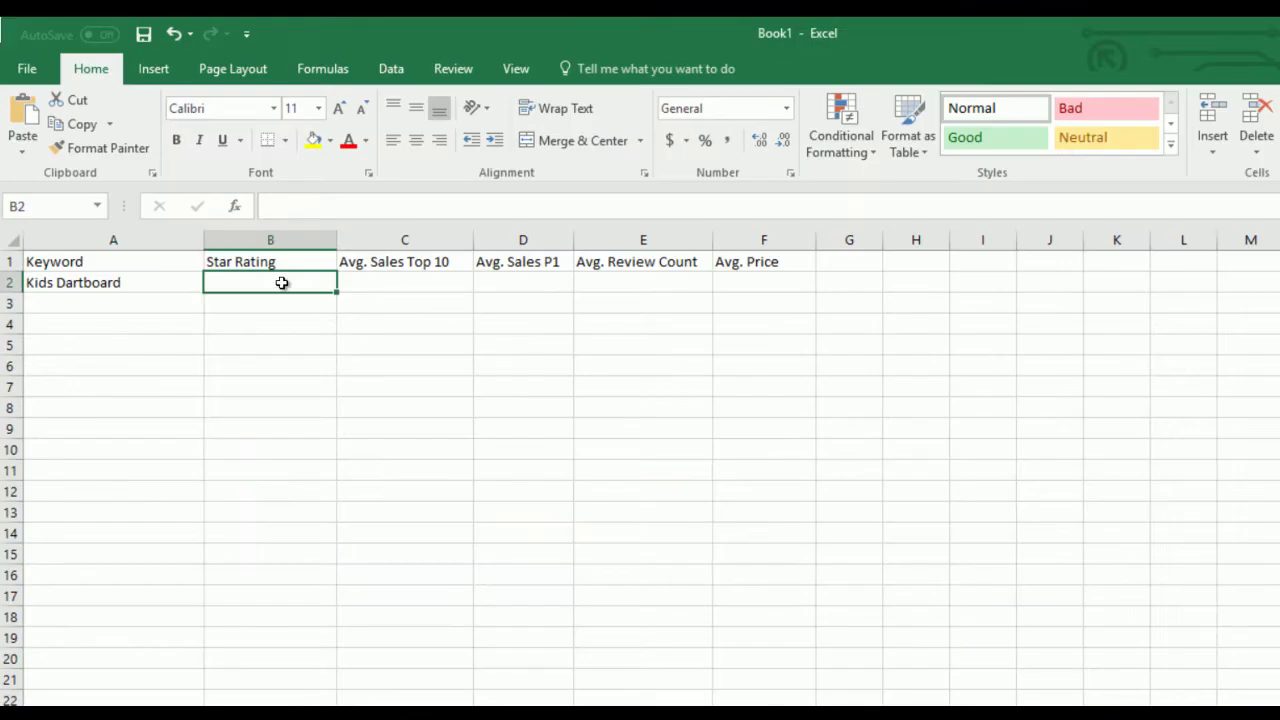
type("4.5")
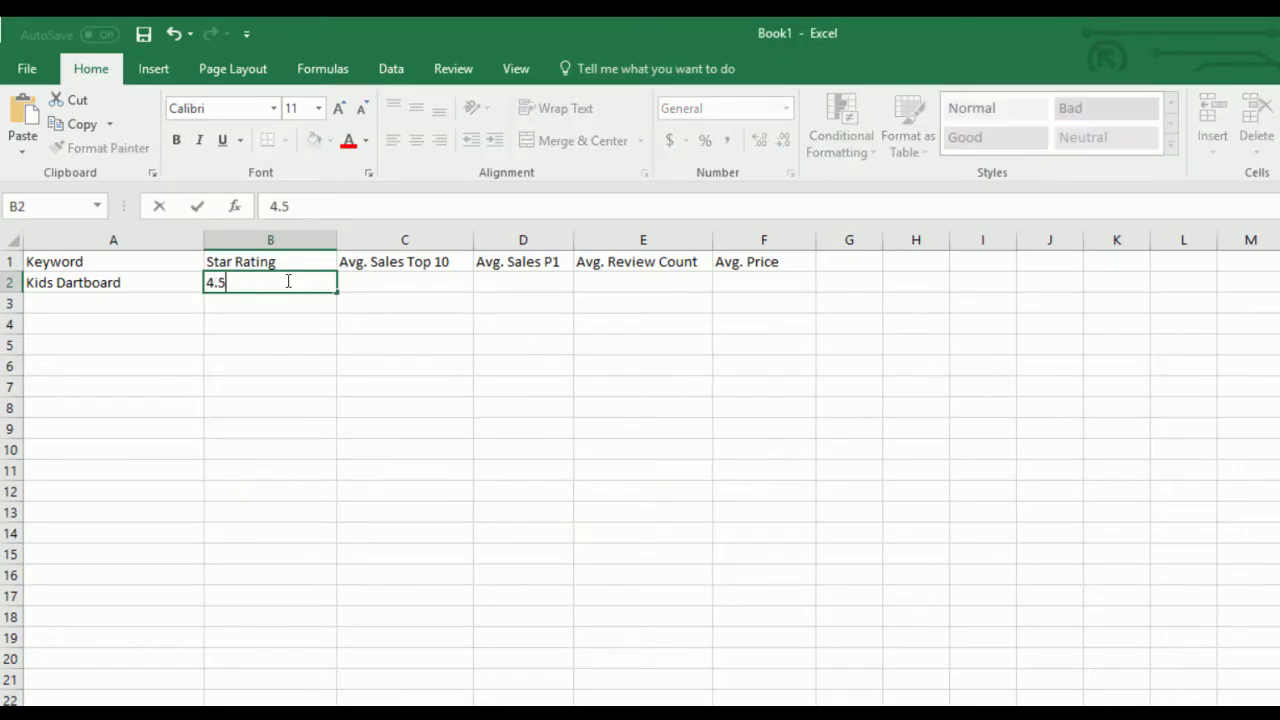
Switch back to the browser and examine the Top Sellers detailed statistics for average sales, revenue, price and review count
key("alt+Tab")
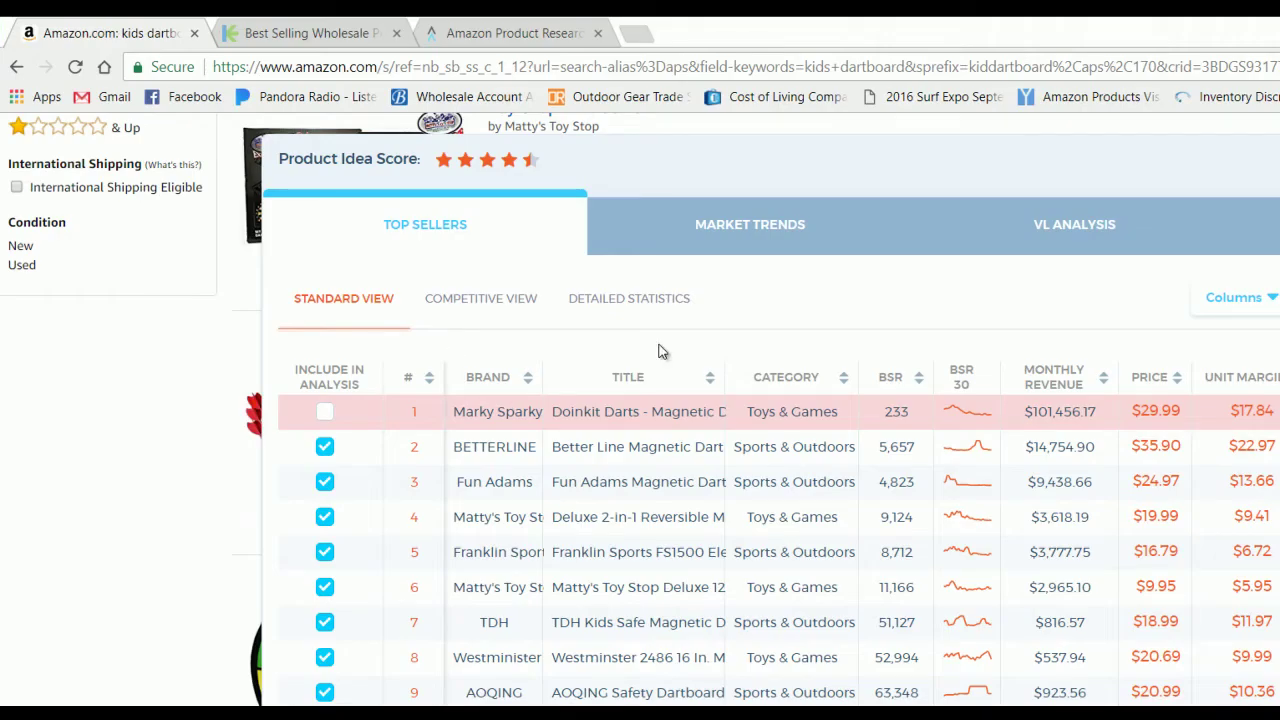
left_click(662, 306)
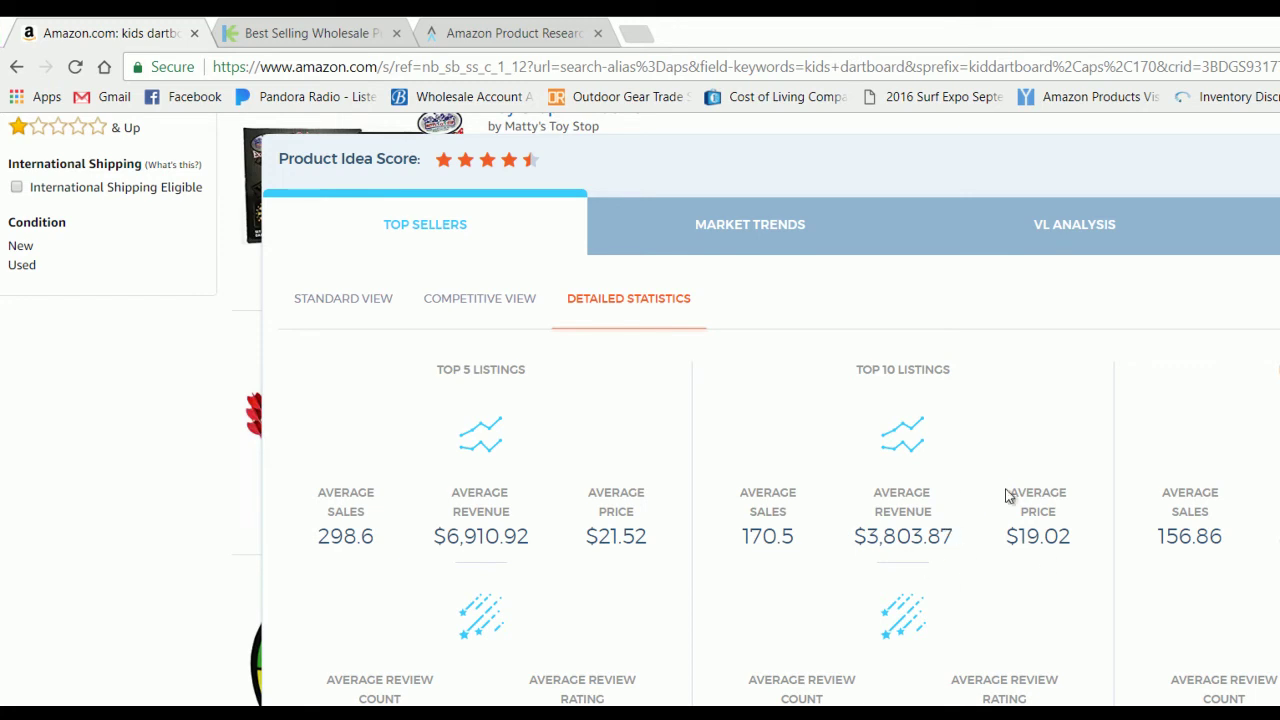
scroll(988, 532, "down", 1)
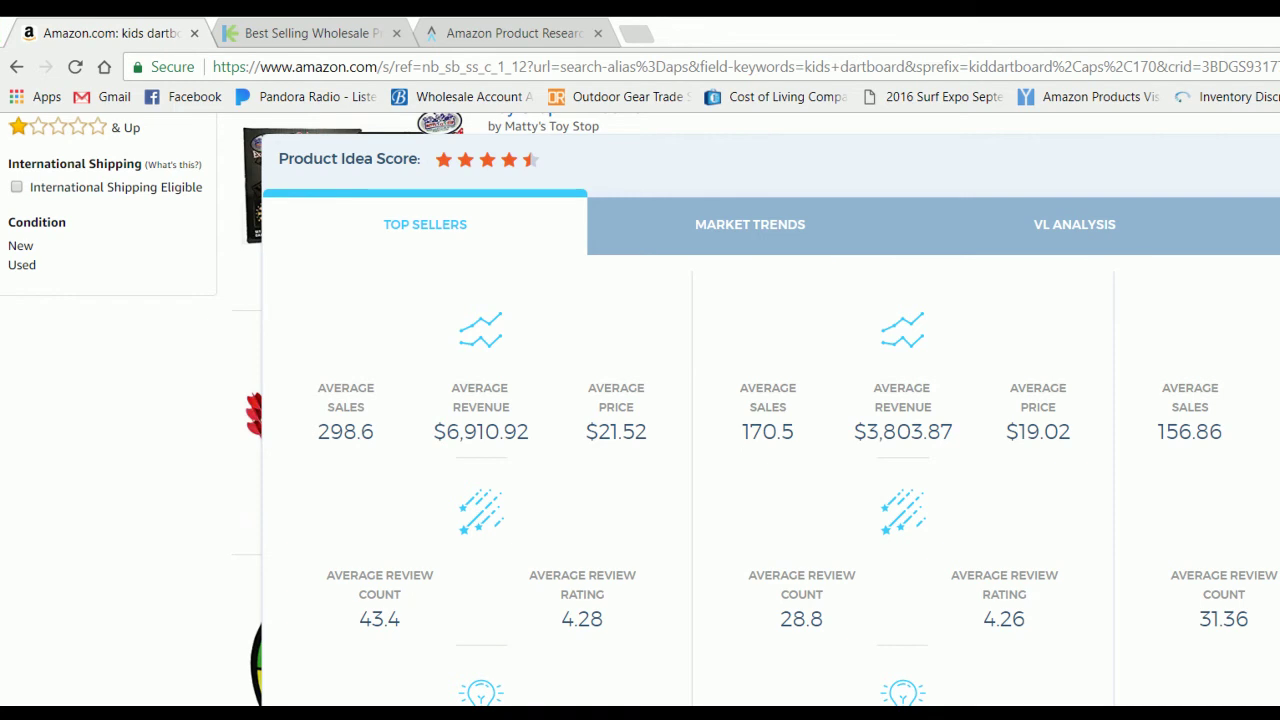
scroll(770, 480, "up", 1)
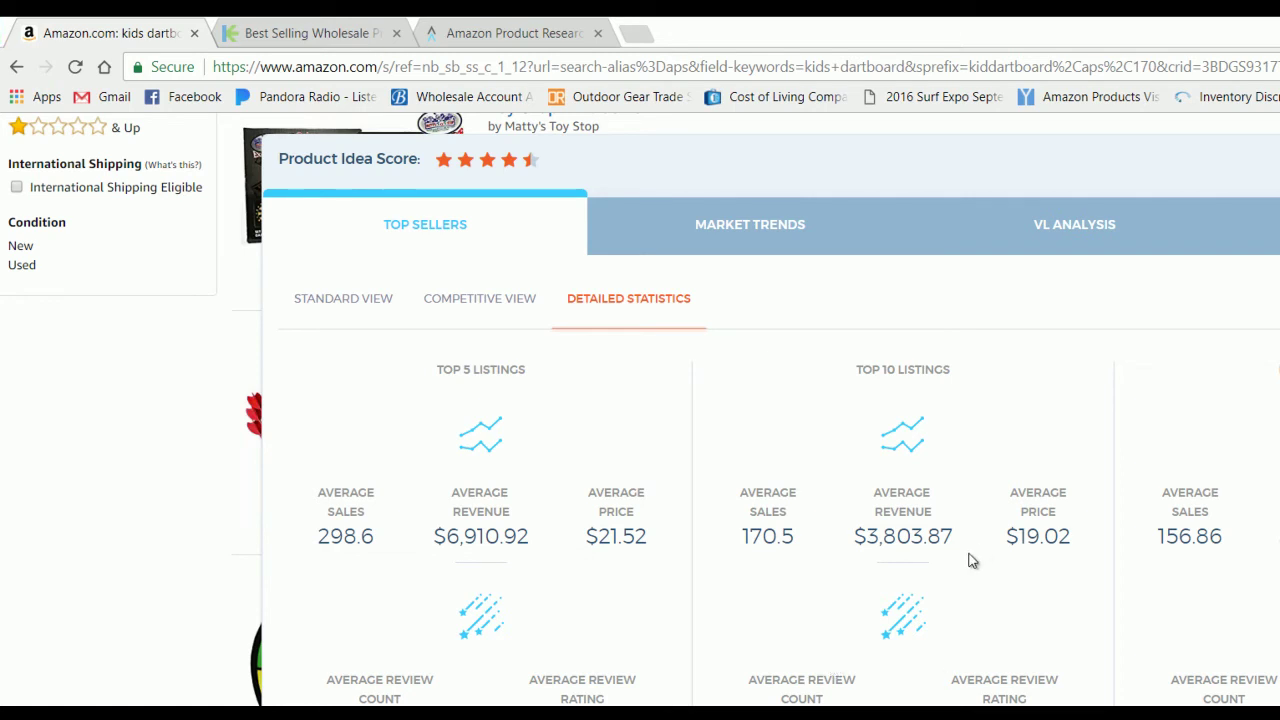
Examine the kids dartboard market trends, including the best selling period and the estimated sales trend chart
left_click(749, 240)
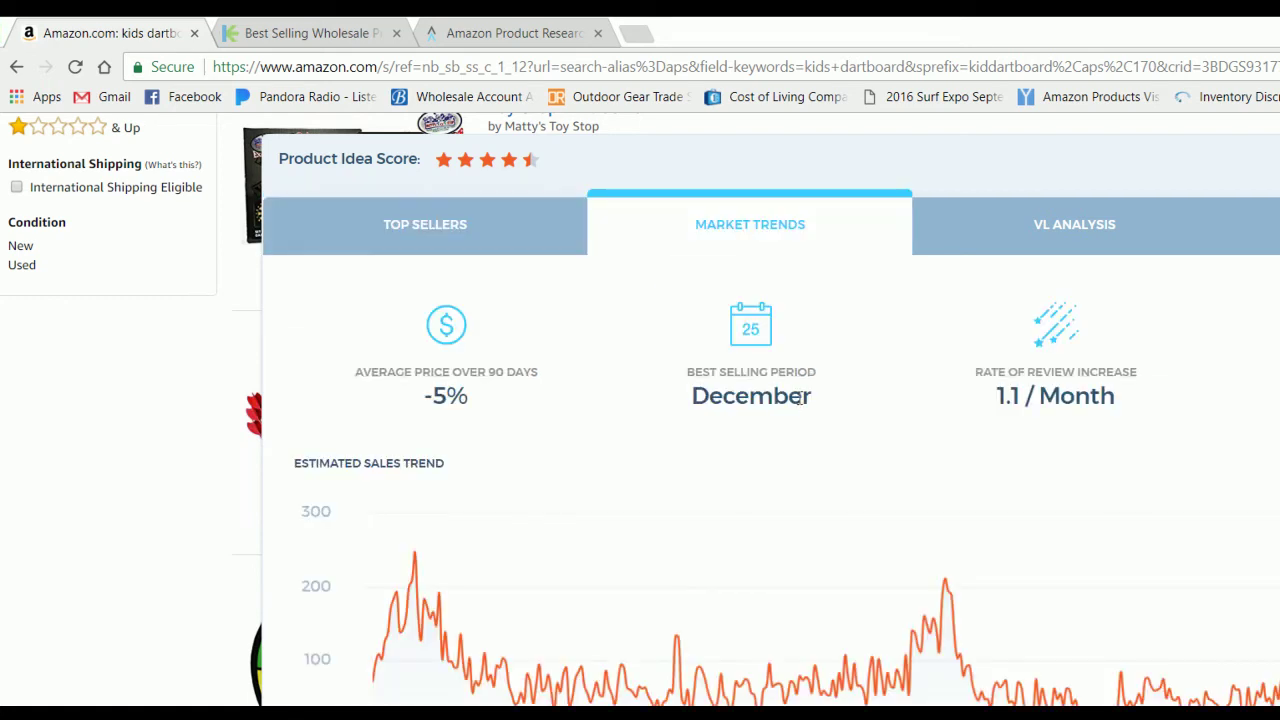
scroll(855, 494, "down", 1)
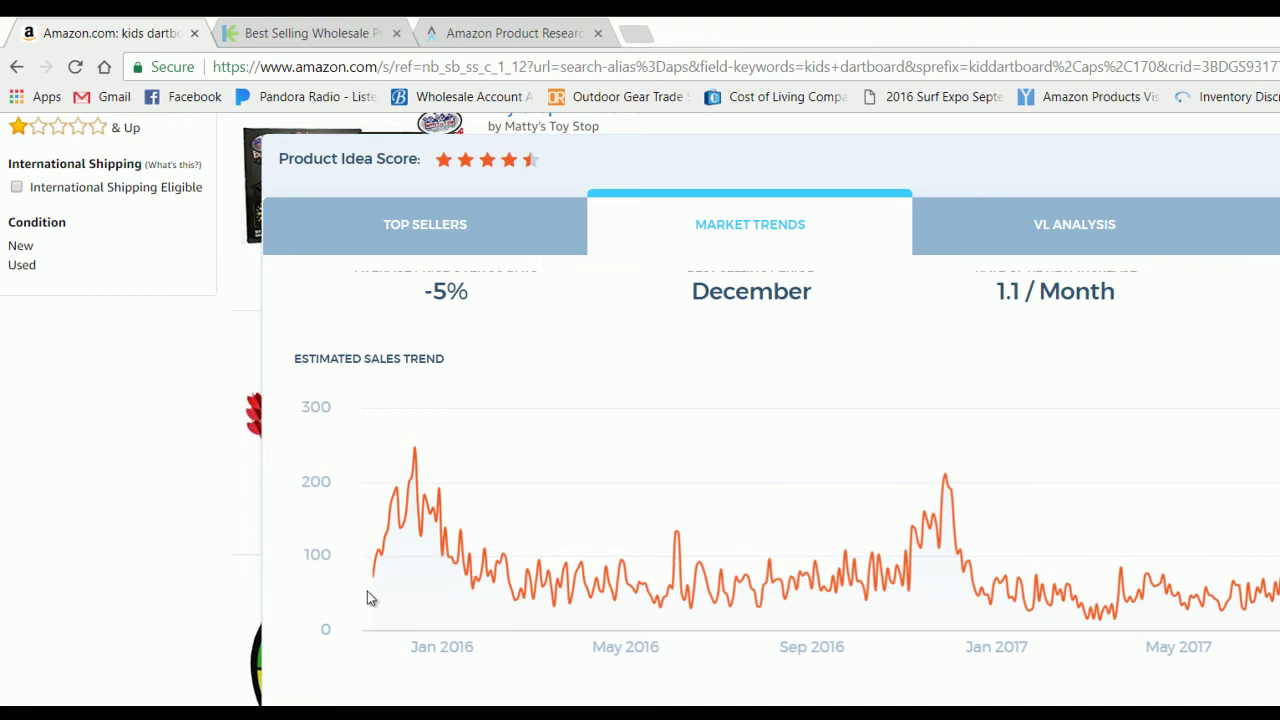
mouse_move(372, 581)
scroll(1083, 454, "down", 2)
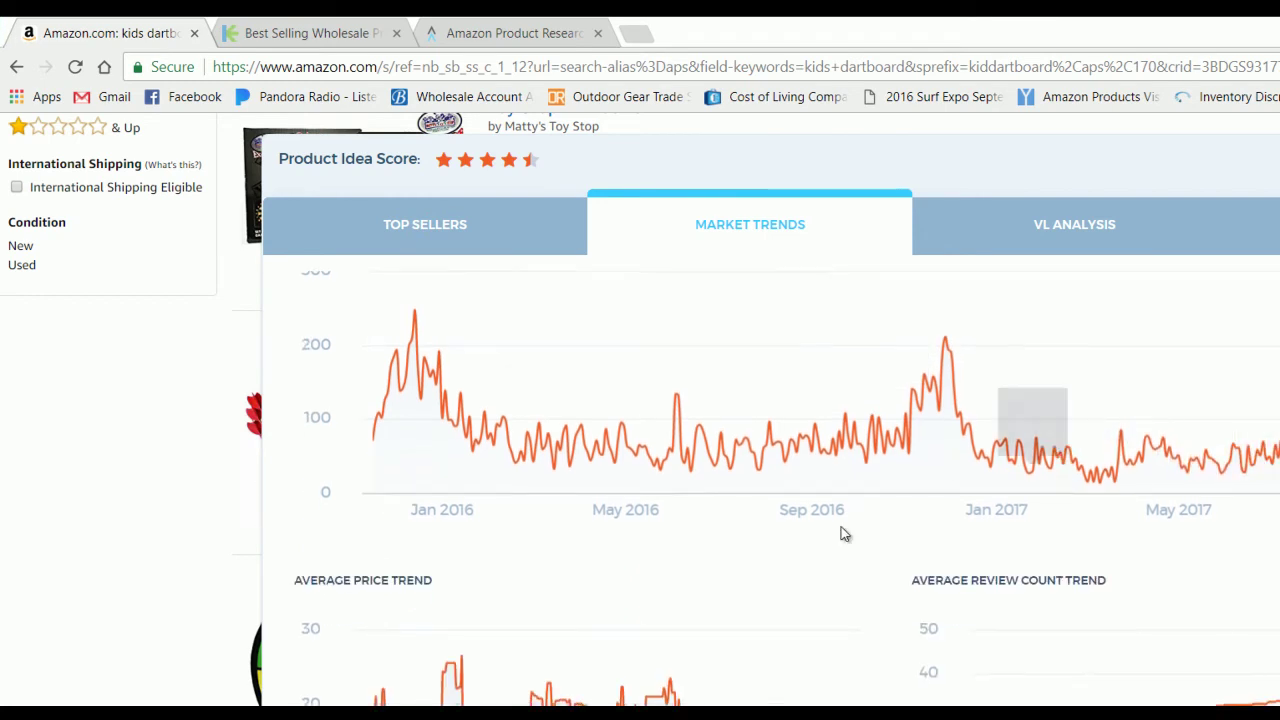
Look up the top 10 listings' average sales in the Top Sellers statistics and enter 170 in Excel cell C2 under Avg. Sales Top 10
left_click(535, 244)
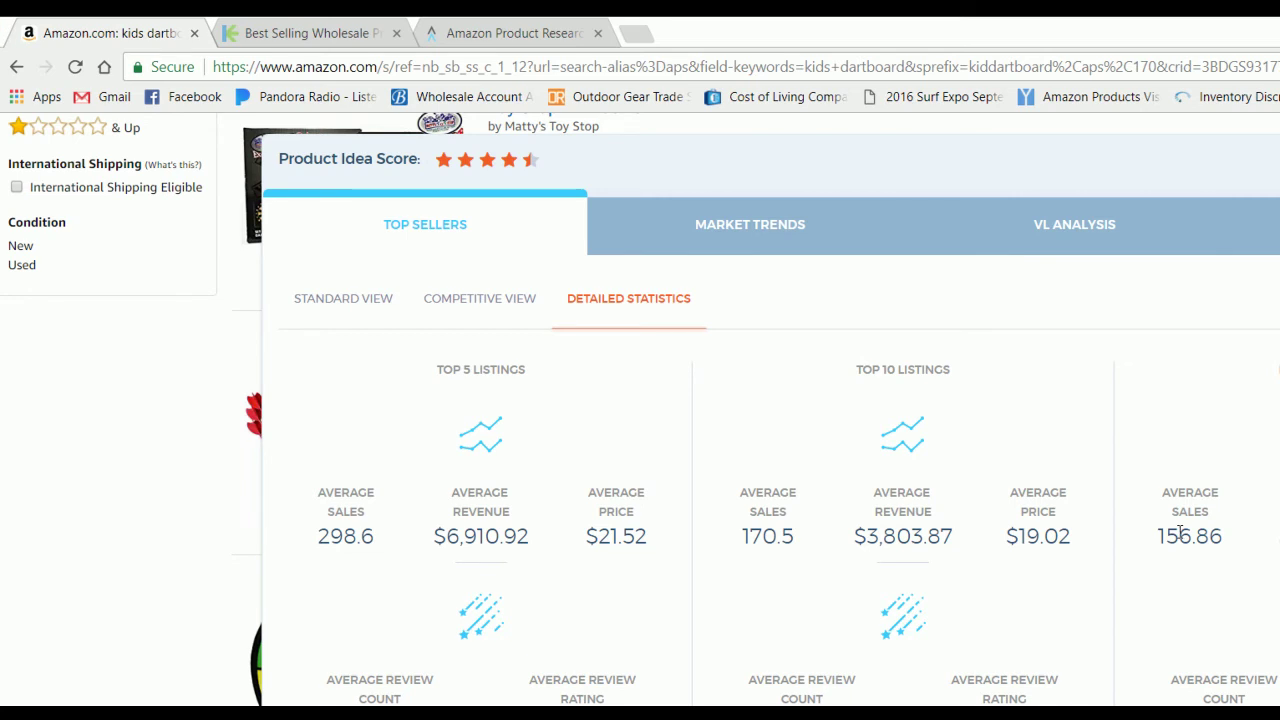
key("alt+Tab")
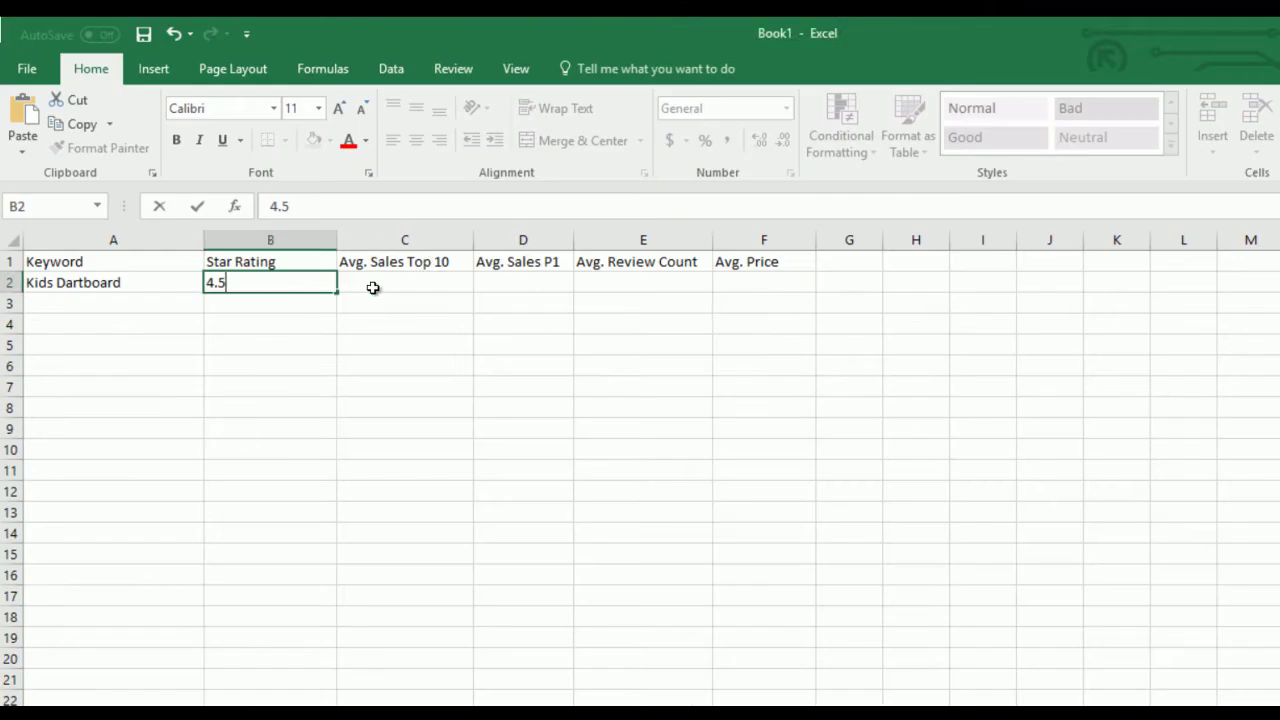
left_click(391, 286)
type("170")
key("Tab")
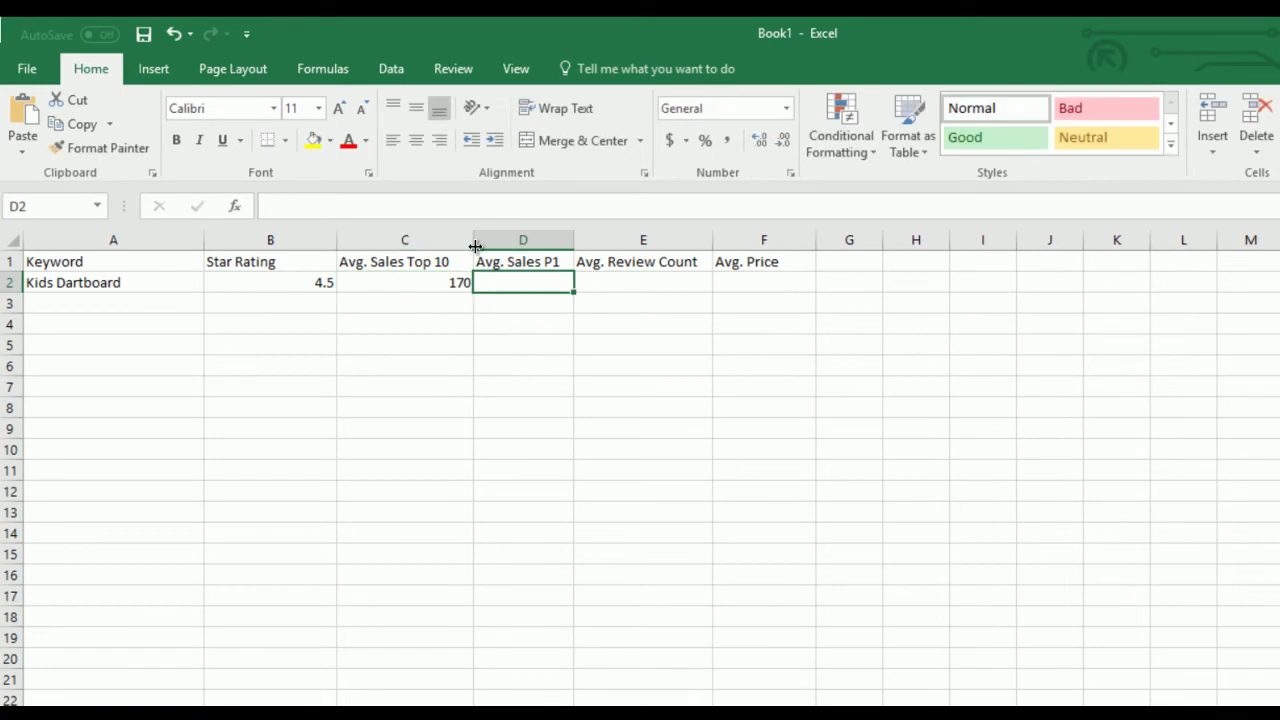
Look up the first page's average sales in the browser statistics and enter 157 in Excel cell D2 under Avg. Sales P1
key("alt+Tab")
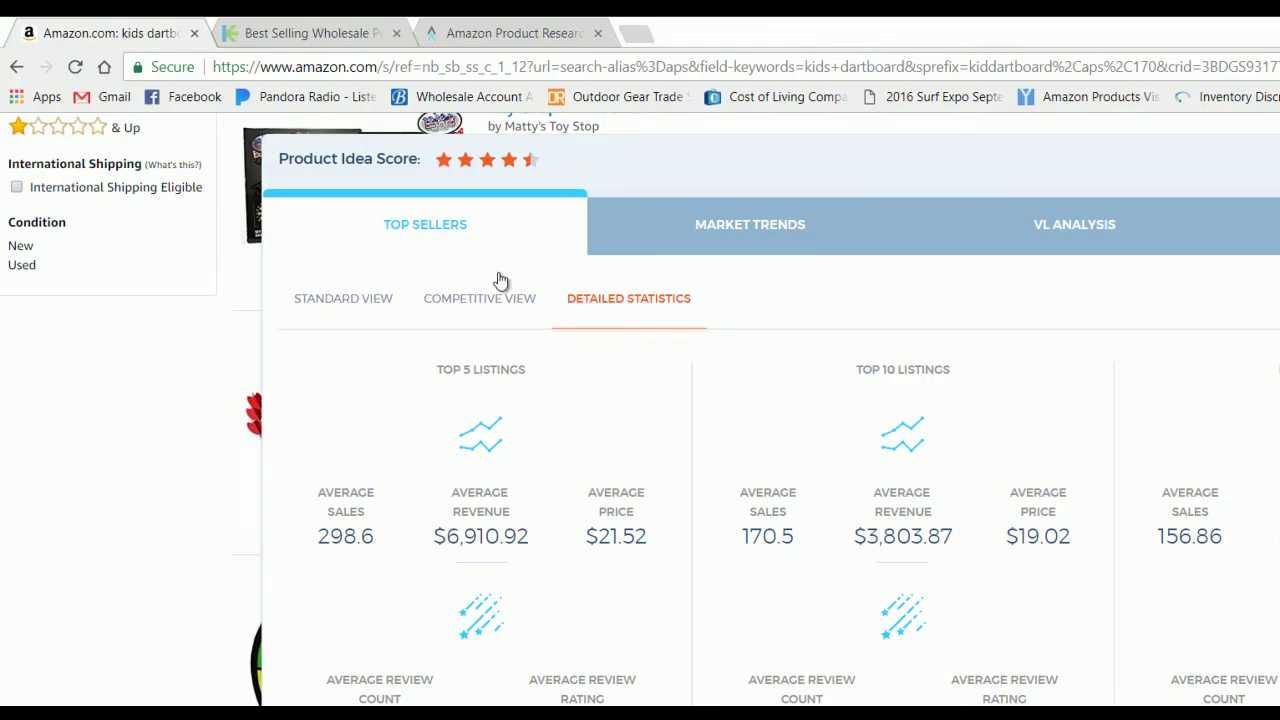
double_click(1162, 545)
left_click(1231, 543)
key("alt+Tab")
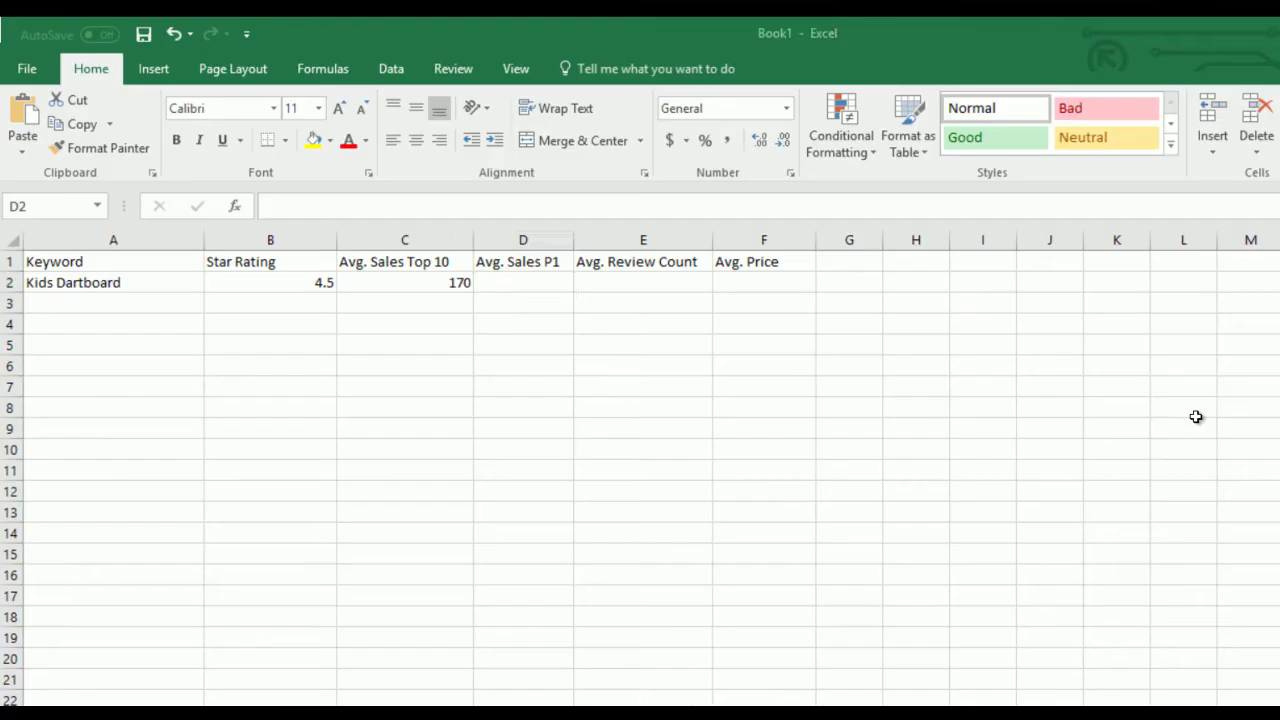
type("15")
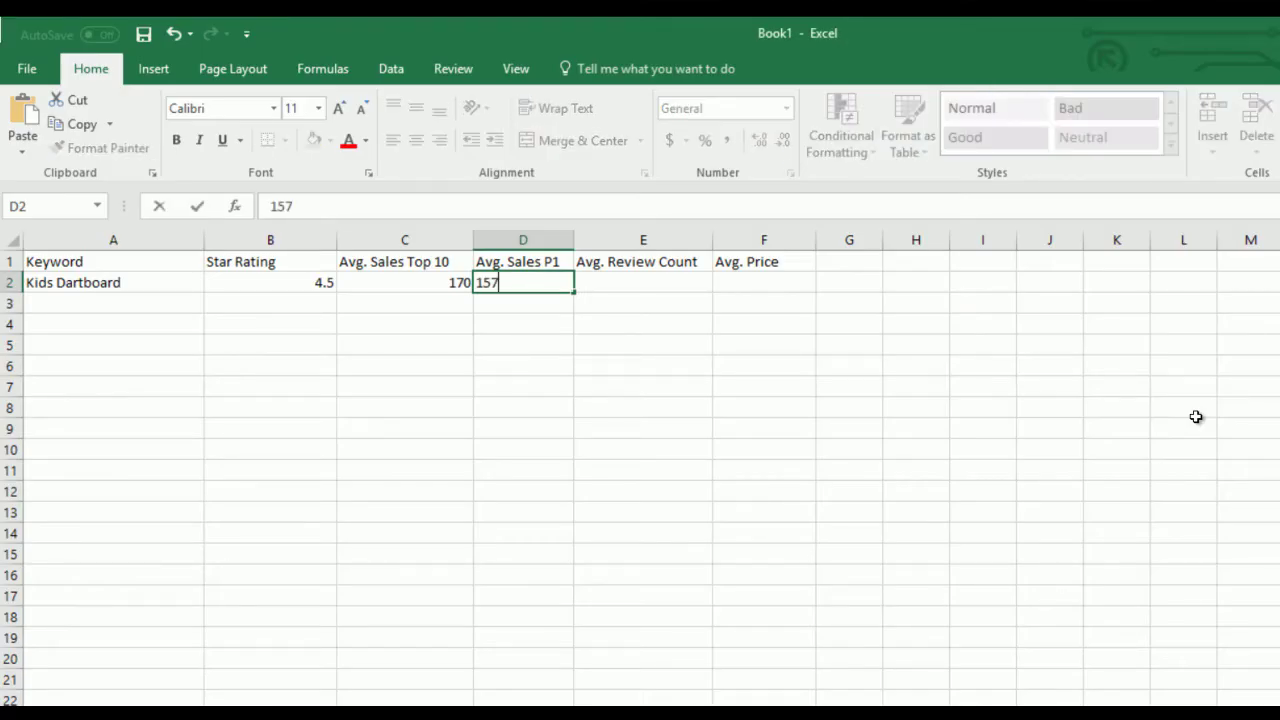
type("7")
key("Tab")
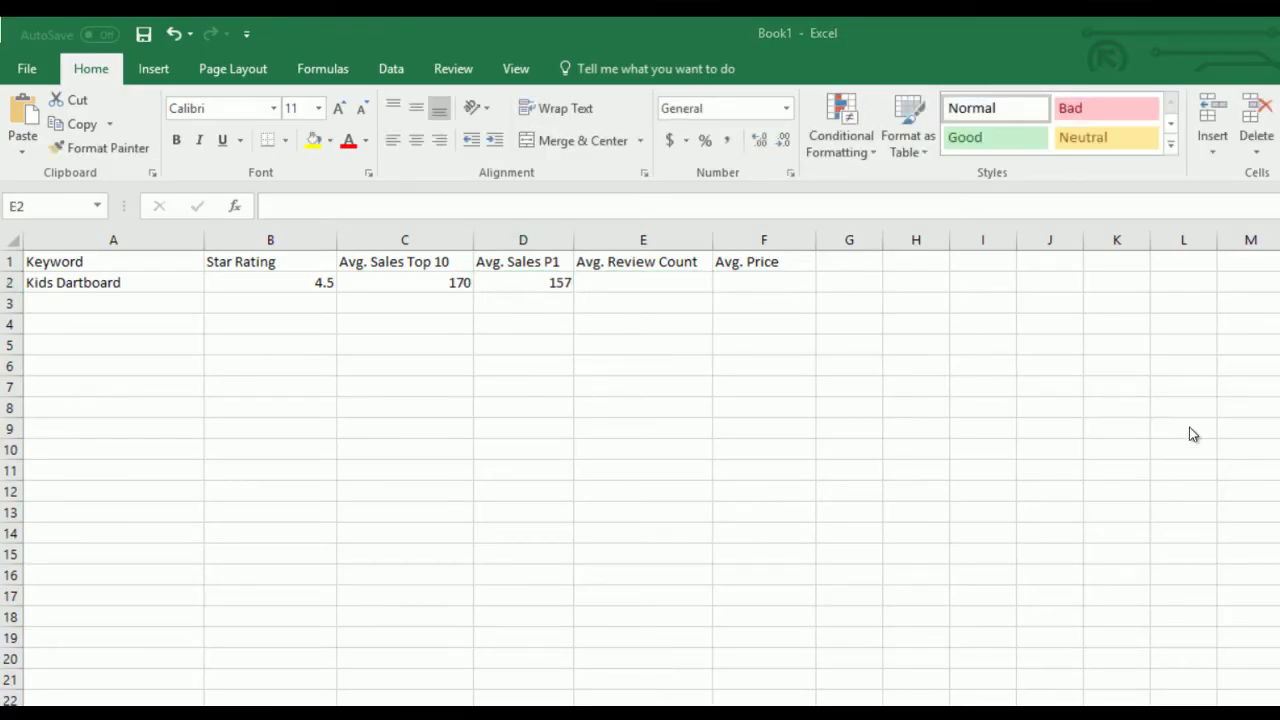
Look up the first page's average review count in the browser and enter 31 in Excel cell E2 under Avg. Review Count
key("alt+Tab")
scroll(770, 480, "down", 1)
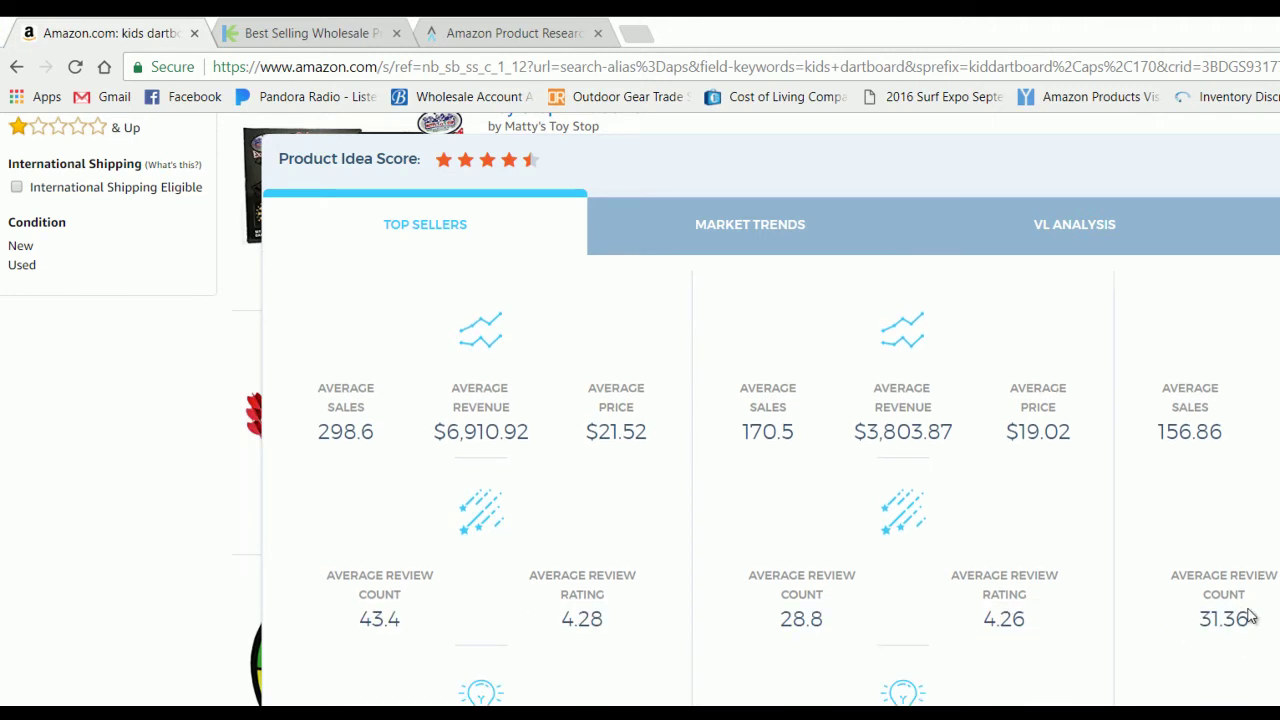
key("alt+Tab")
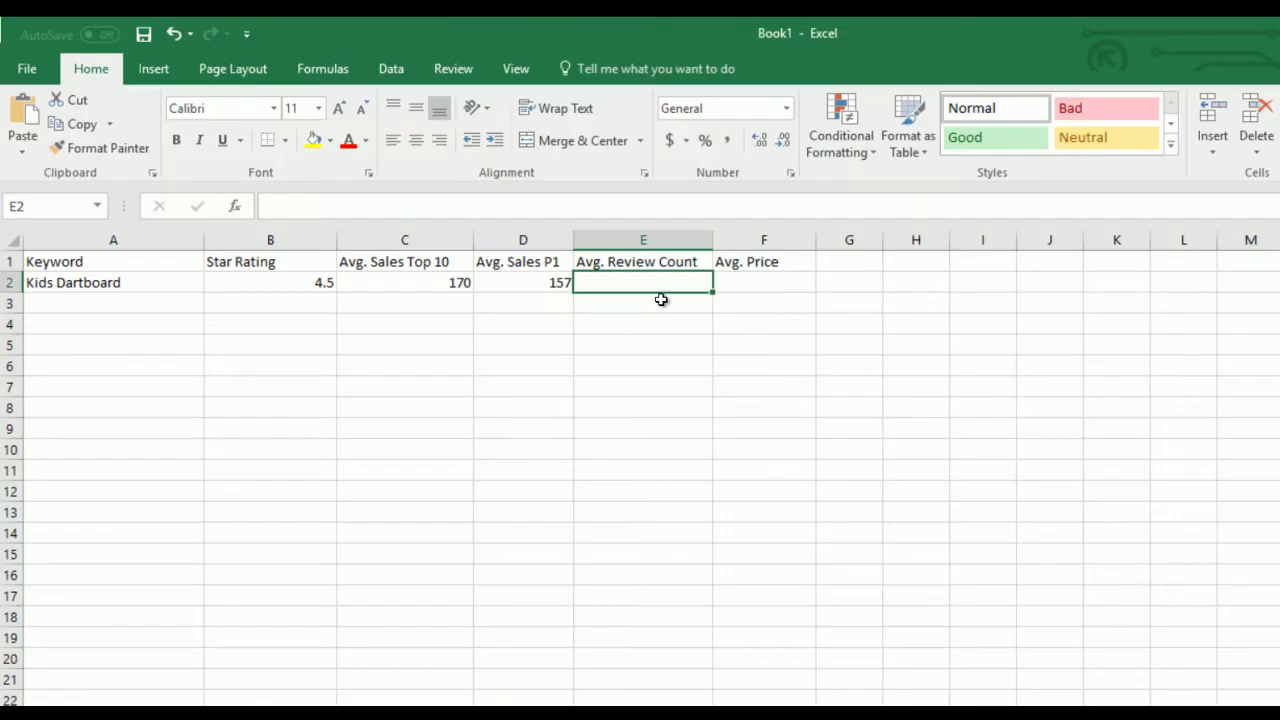
type("31")
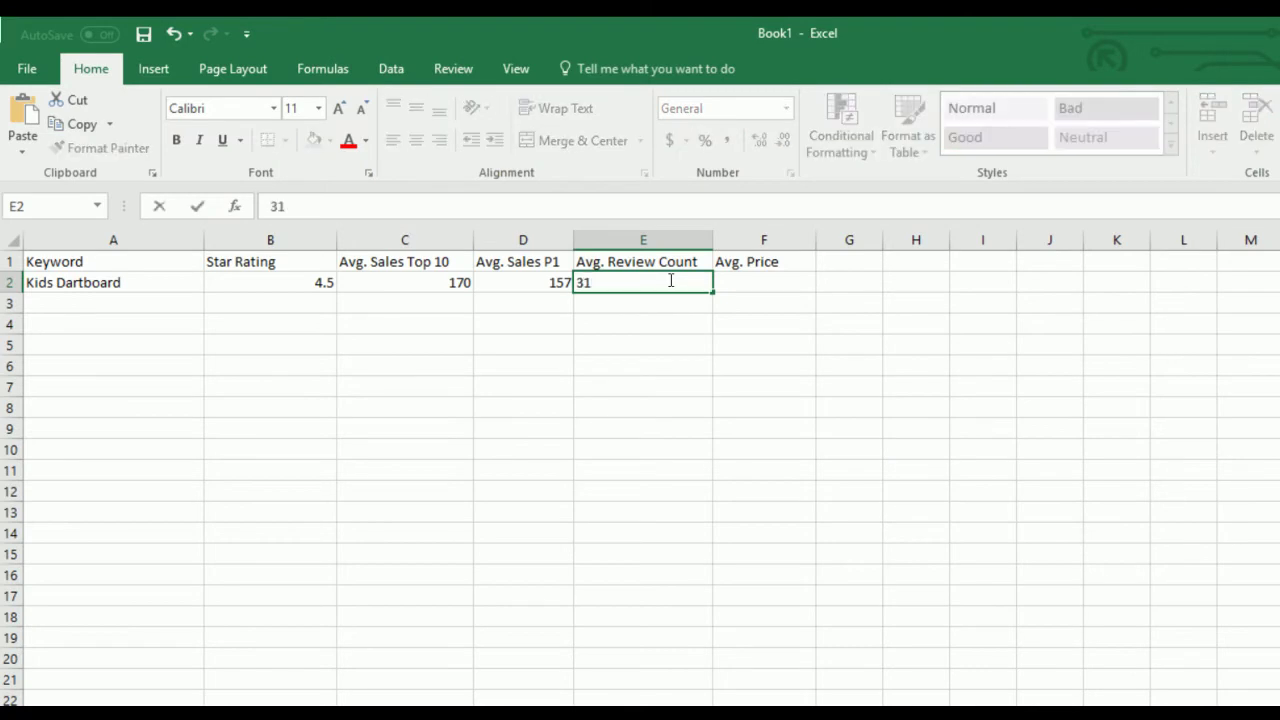
Switch back to the browser and examine the individual kids dartboard listings in the Top Sellers standard view
key("alt+Tab")
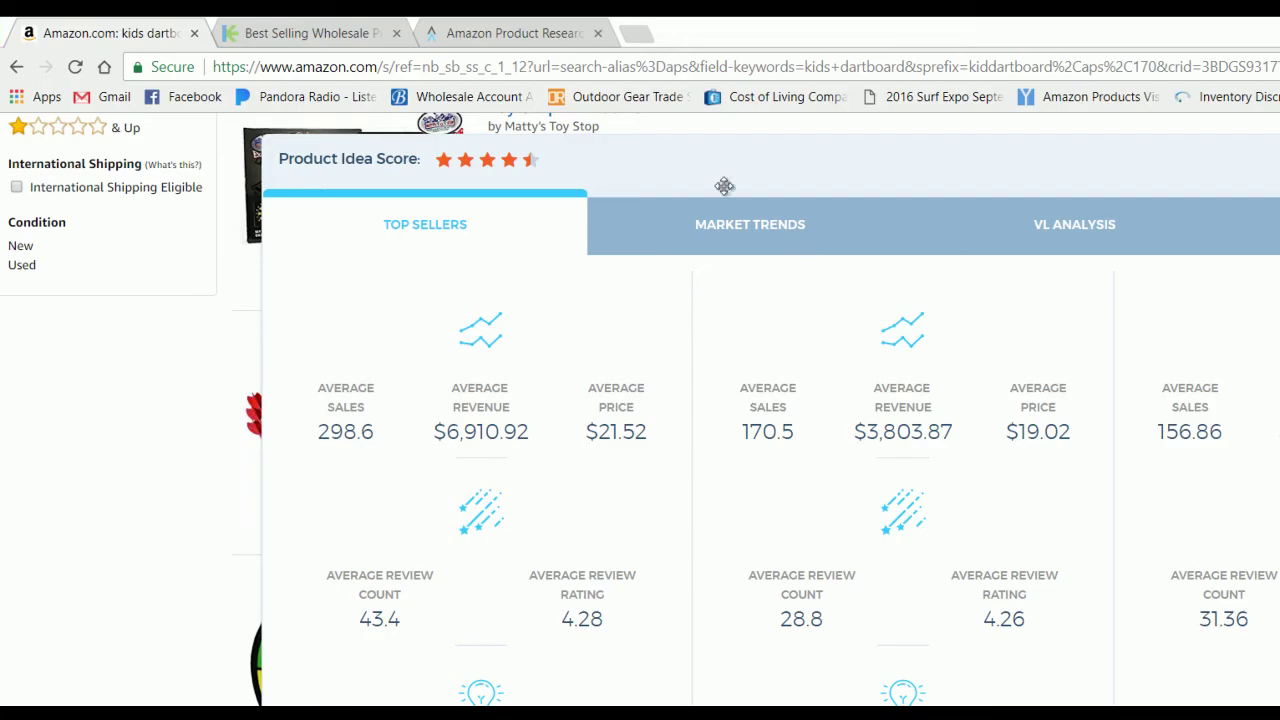
left_click(486, 240)
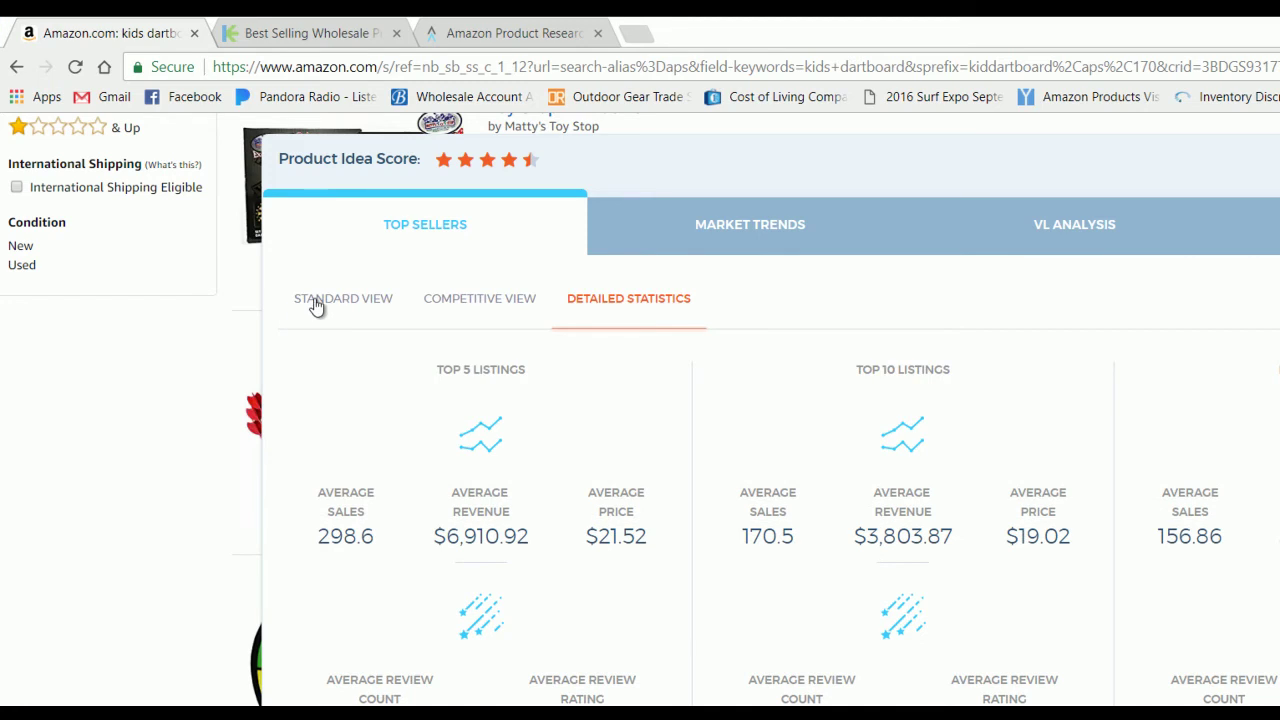
left_click(316, 302)
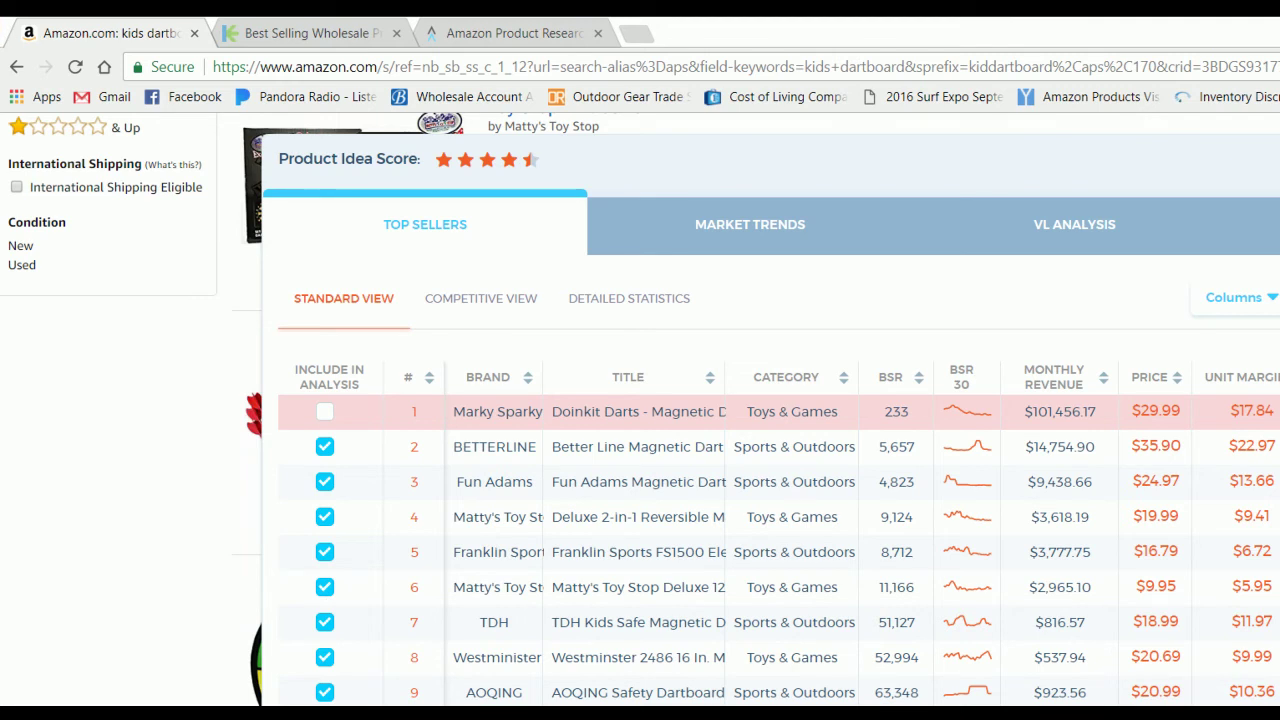
scroll(777, 549, "down", 1)
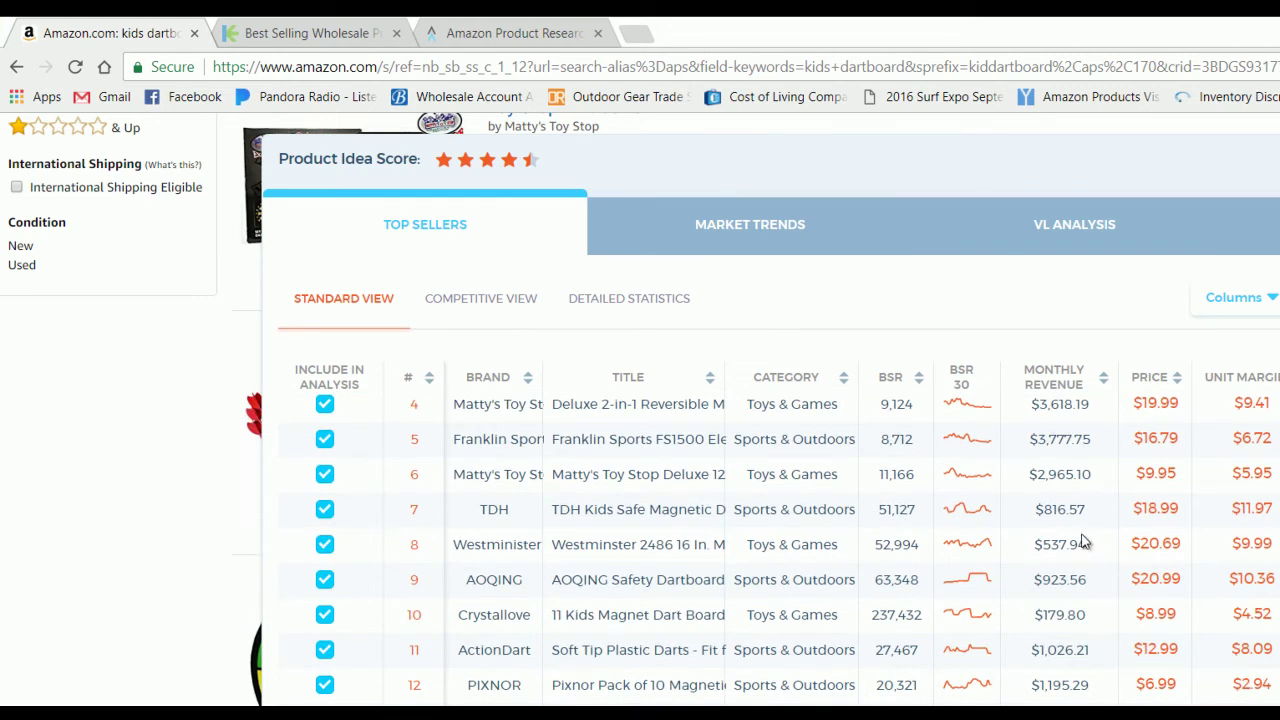
Look up the average price in the browser's detailed statistics and enter 18.40 in Excel cell F2 under Avg. Price
key("alt+Tab")
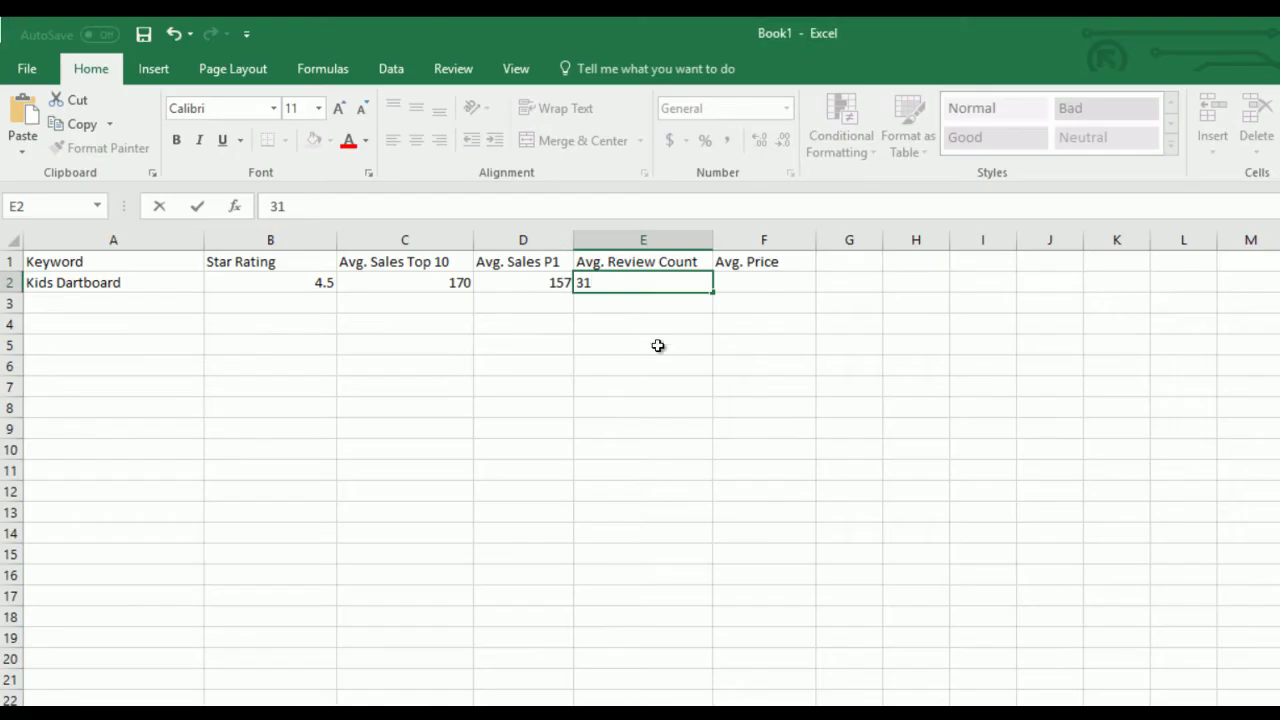
left_click(760, 283)
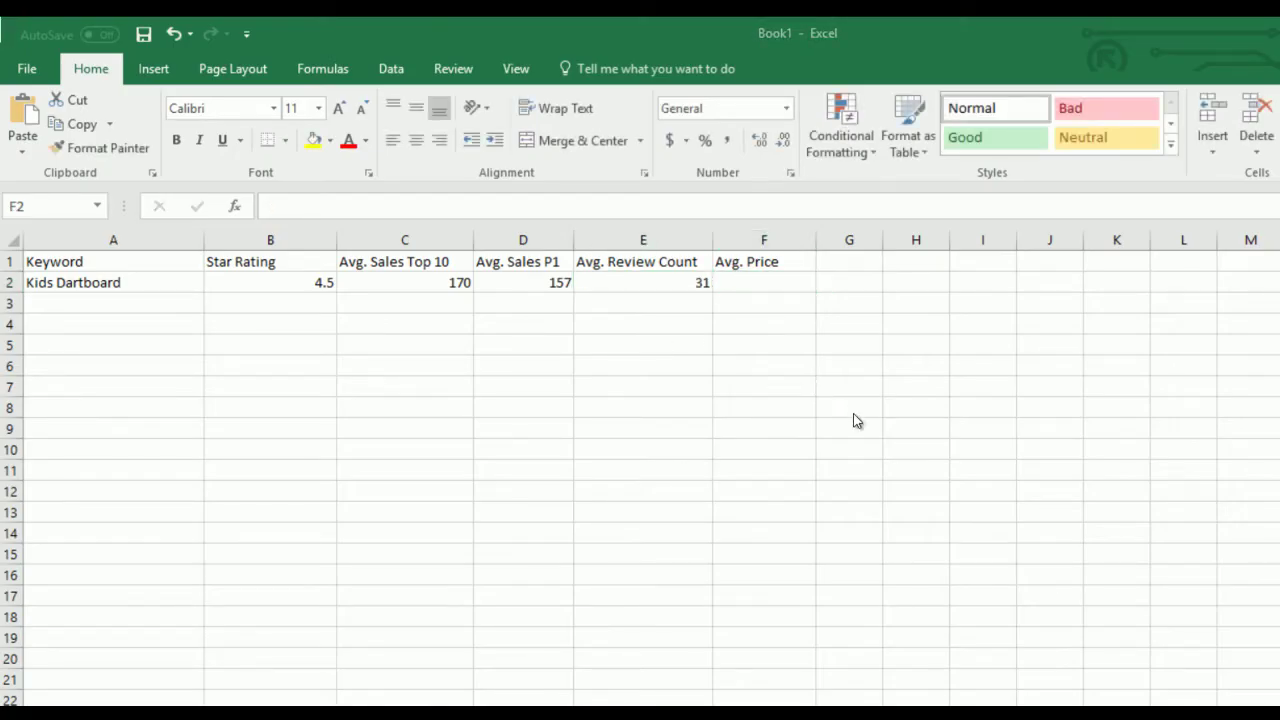
key("alt+Tab")
scroll(1251, 508, "up", 3)
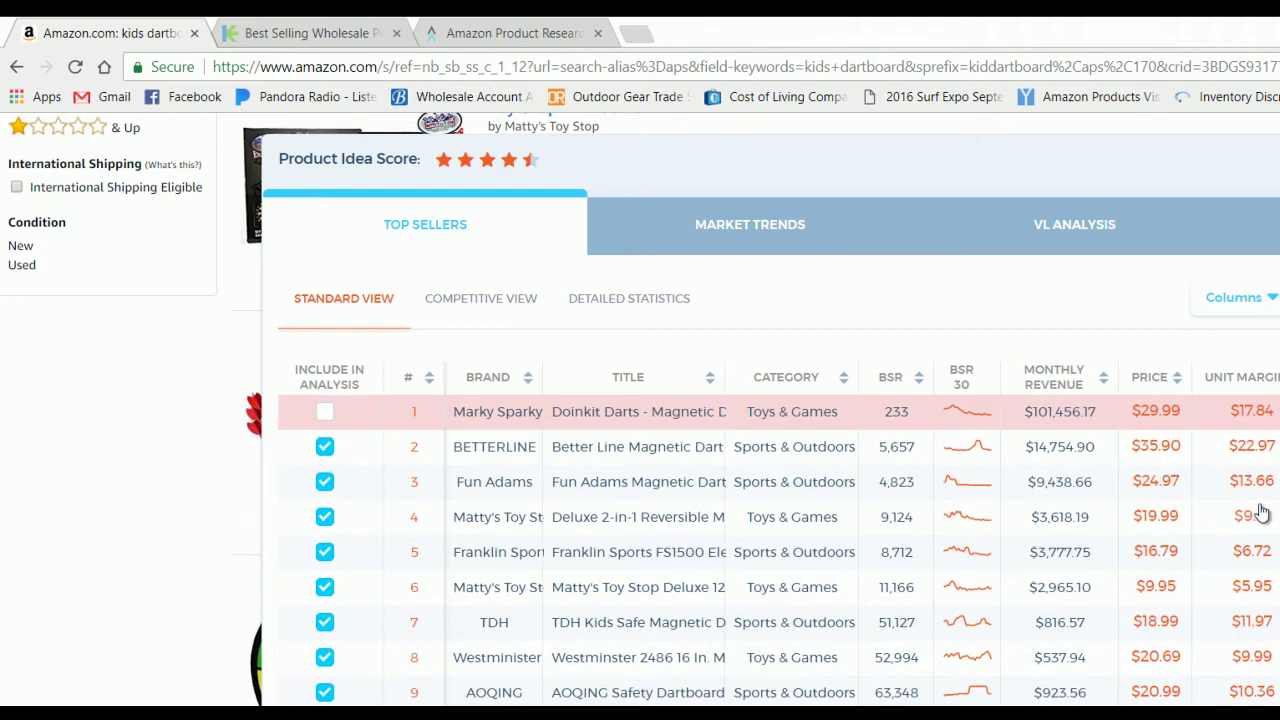
left_click(620, 300)
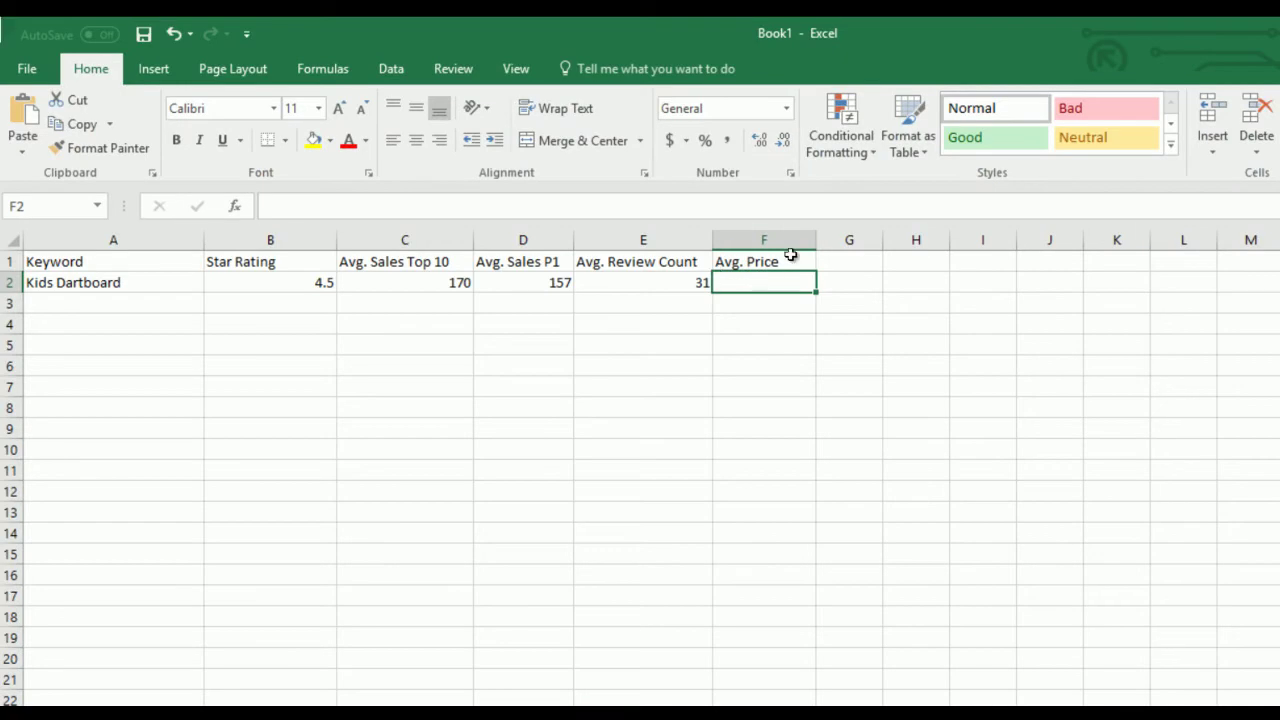
type("18.40")
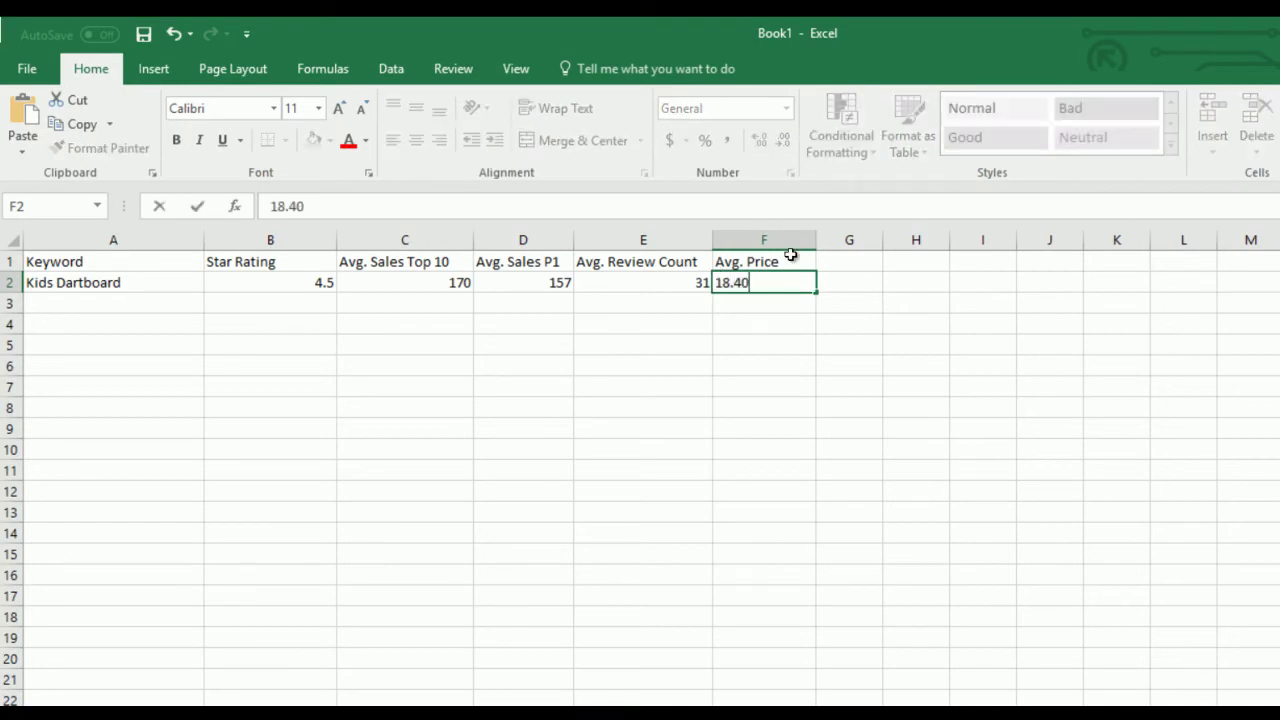
left_click(920, 287)
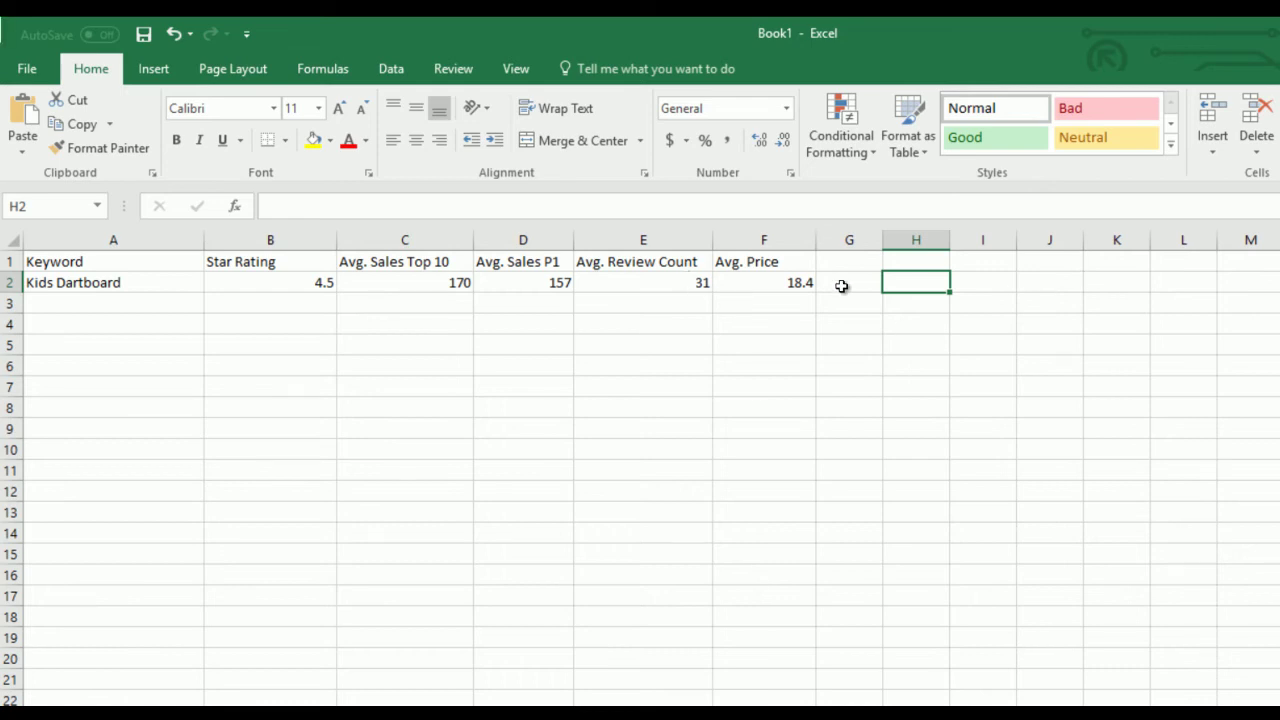
left_click(805, 285)
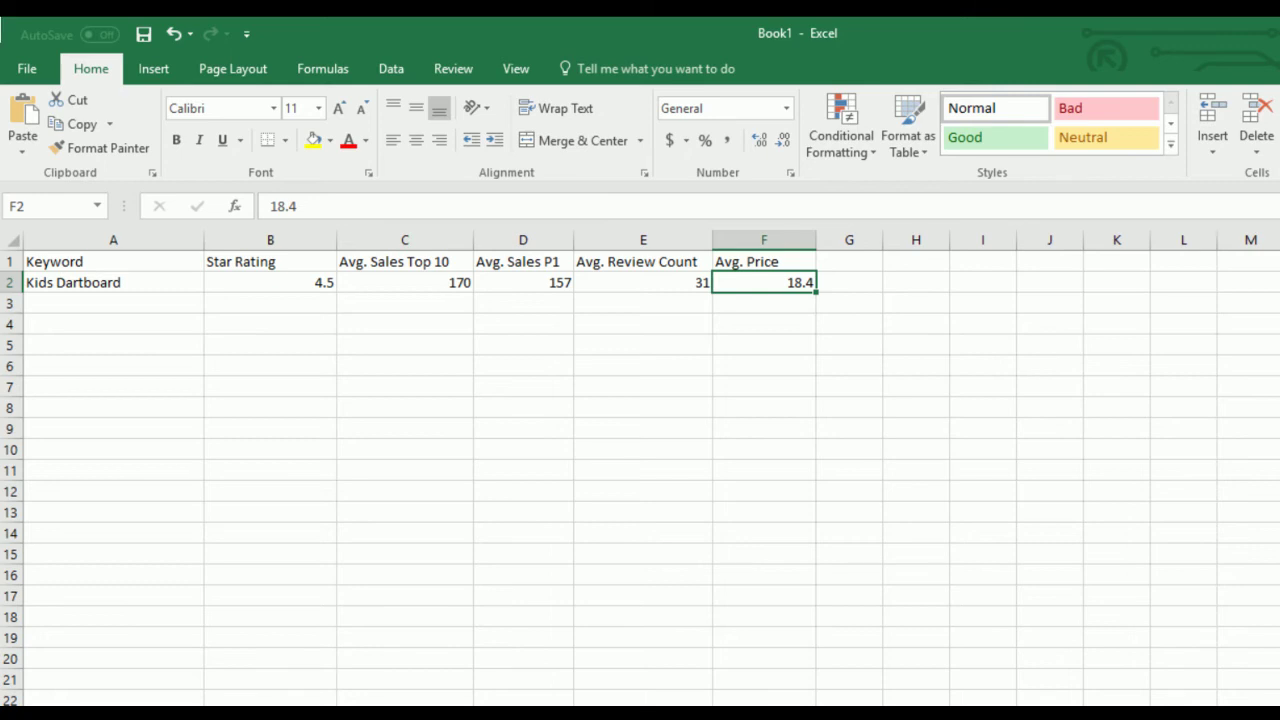
Close the kids dartboard analysis in the browser, check the Kole Imports best sellers and return to the Amazon search page
key("alt+Tab")
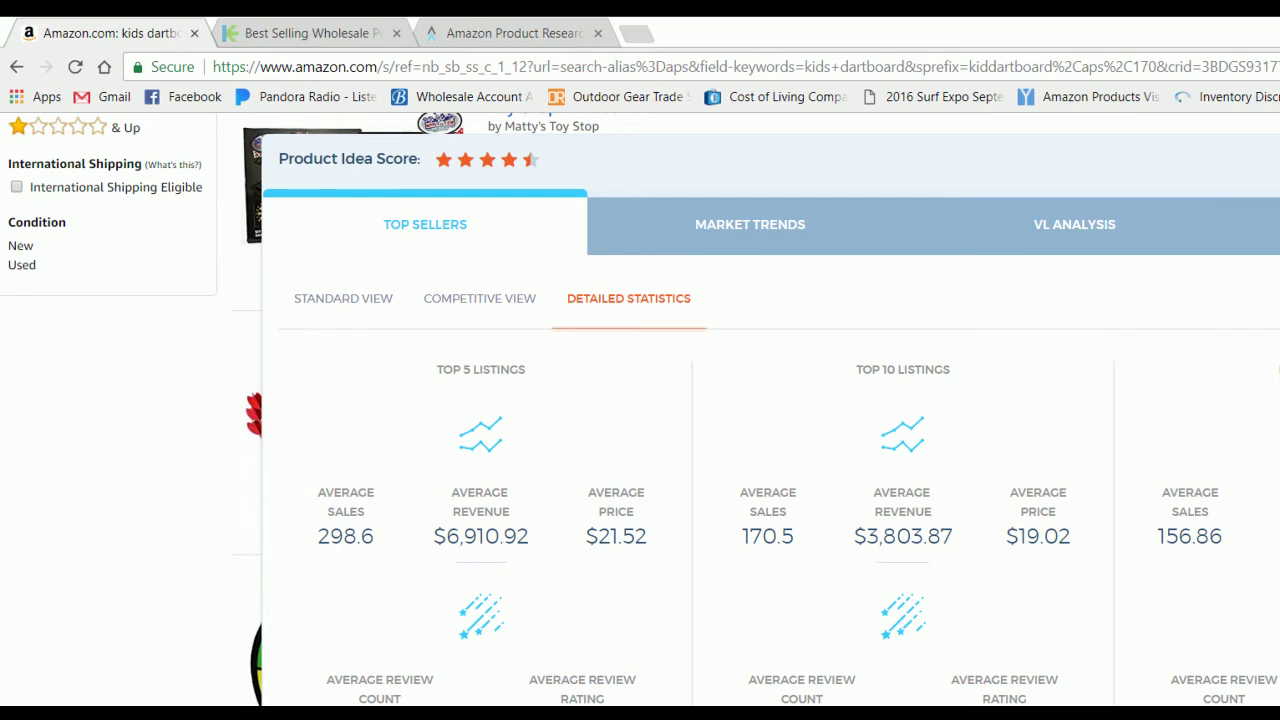
key("Escape")
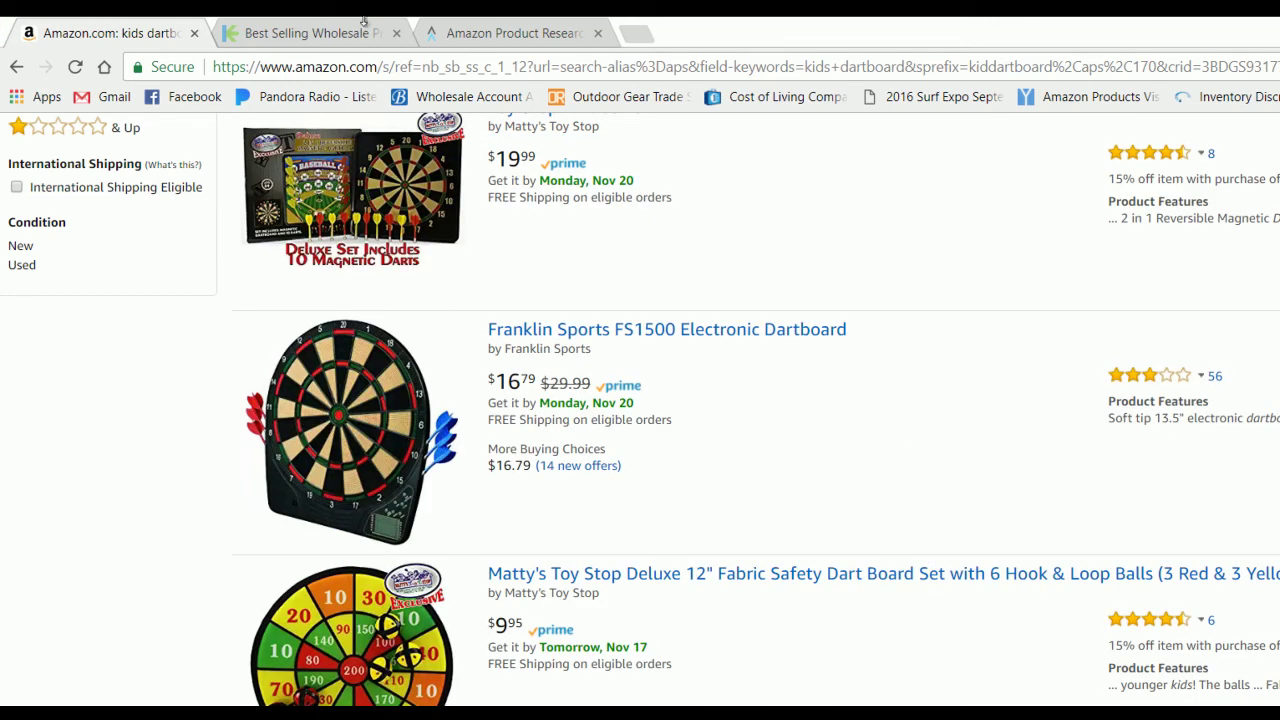
left_click(278, 36)
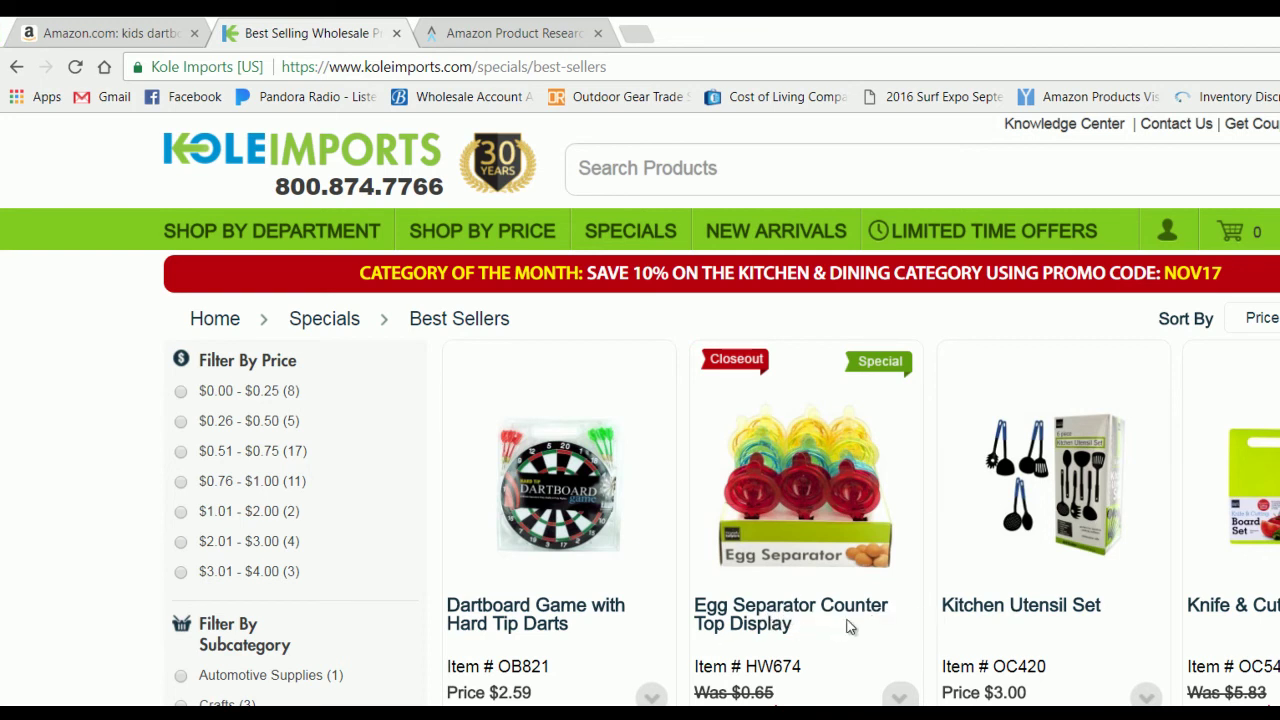
left_click(105, 30)
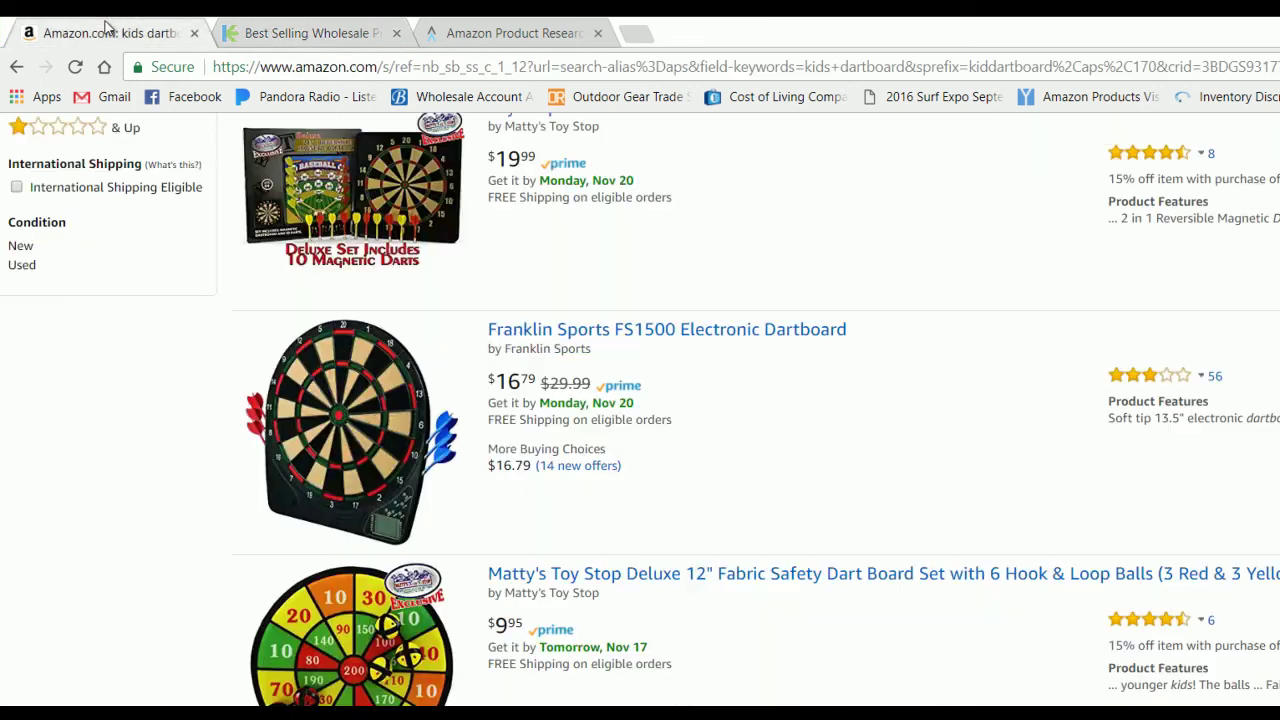
scroll(1053, 579, "up", 10)
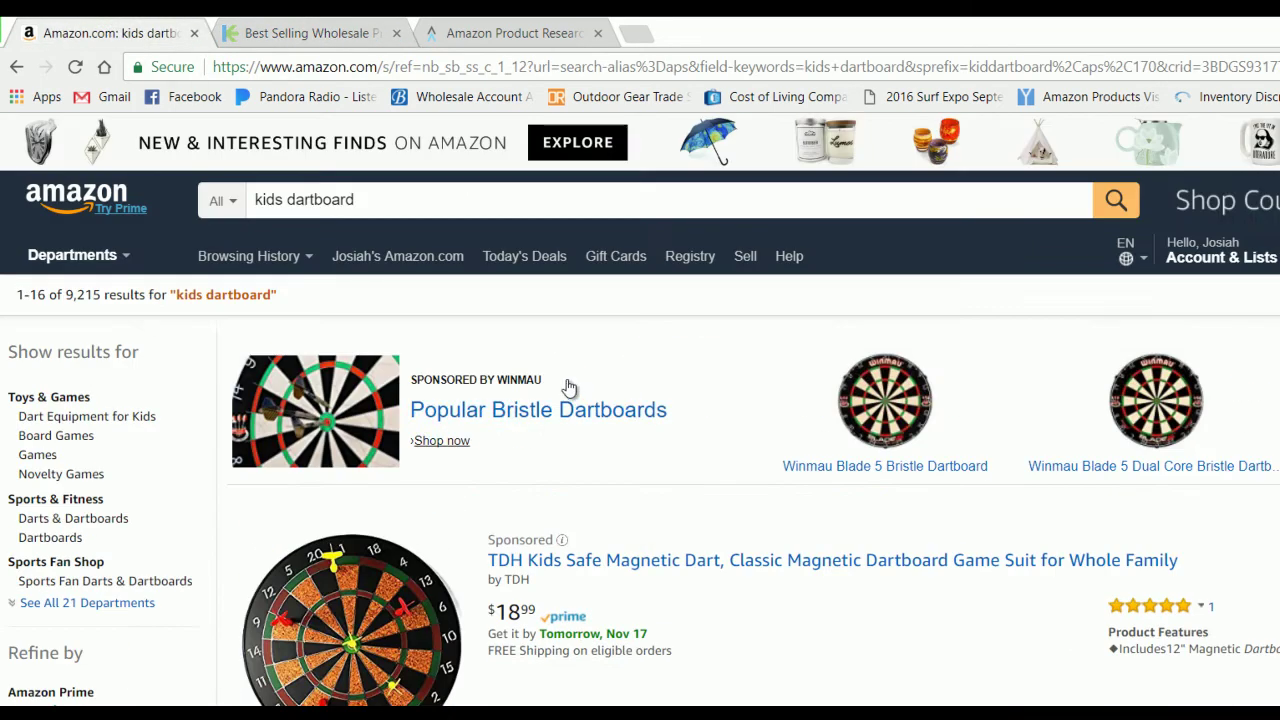
Search Amazon for "egg separator" and open the product analysis for the search results
triple_click(403, 201)
type("egg sep")
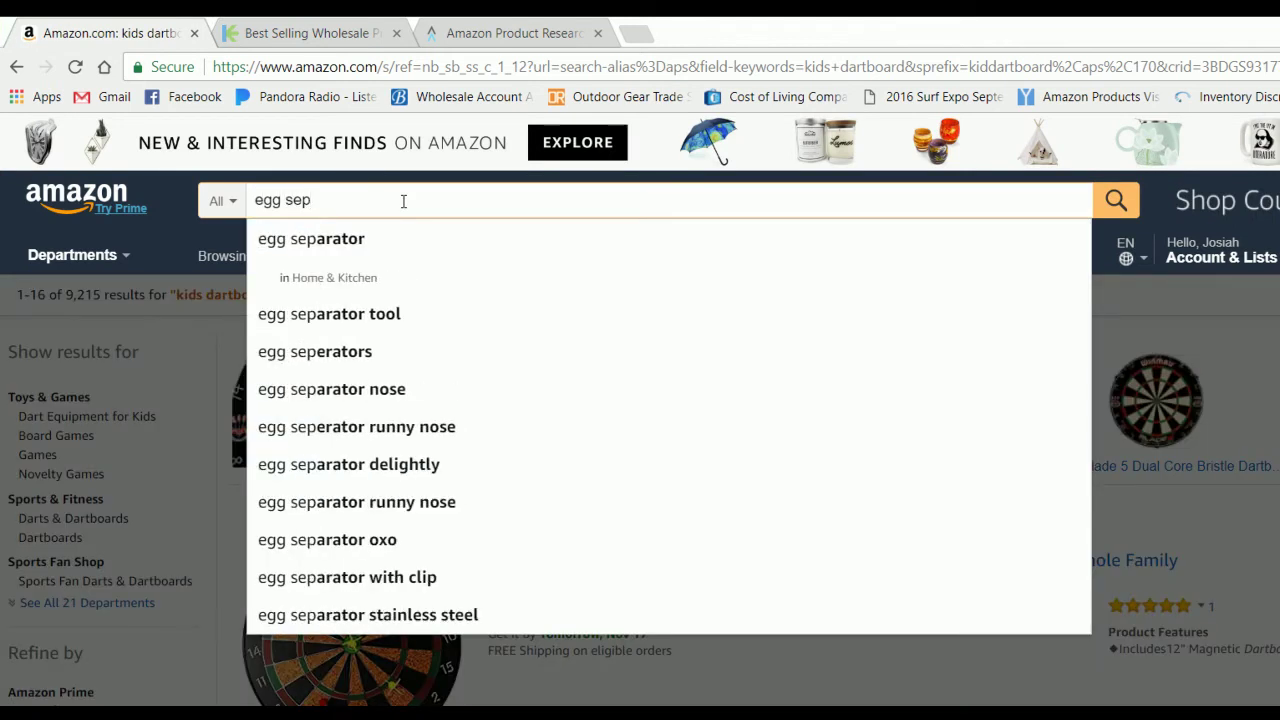
left_click(430, 238)
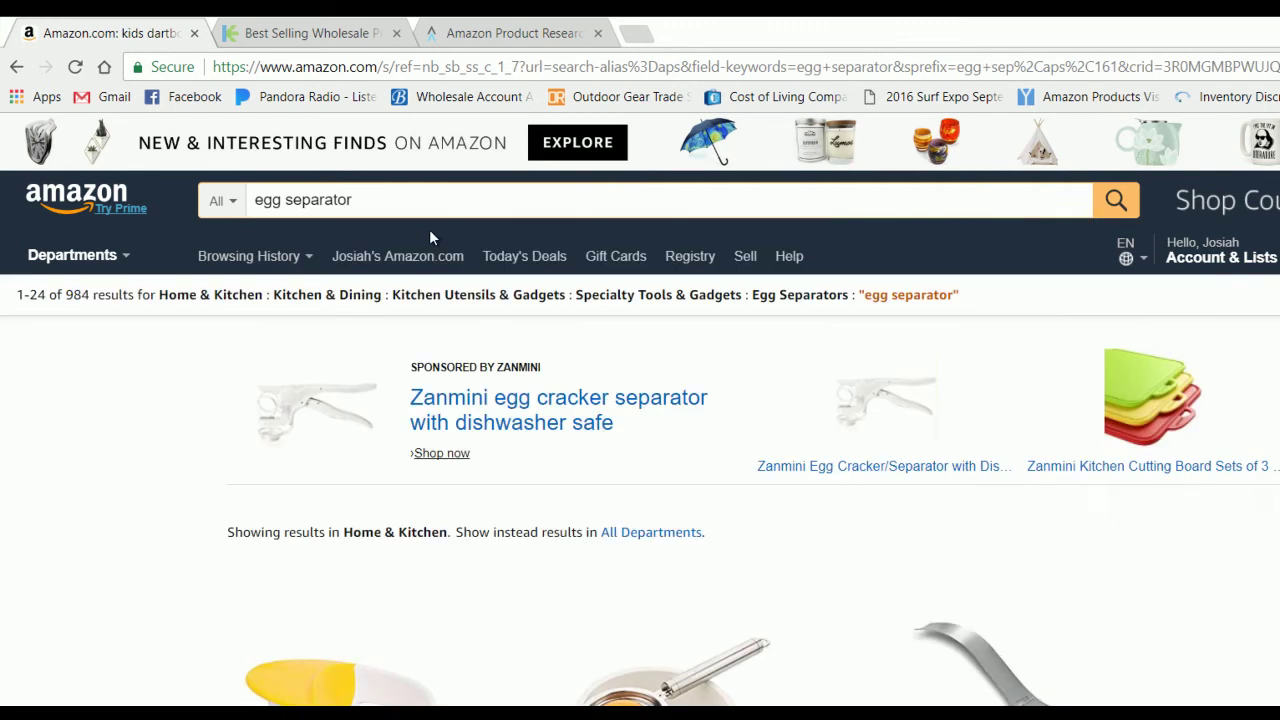
scroll(981, 479, "down", 4)
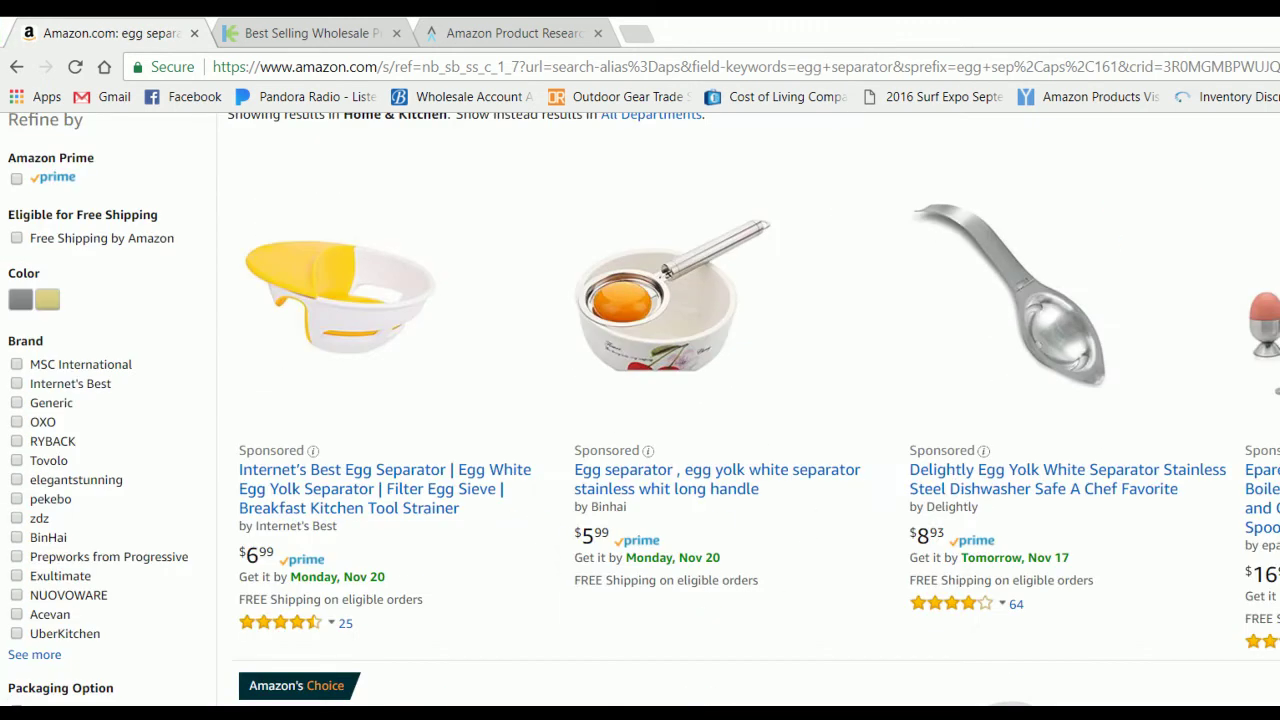
left_click(1279, 67)
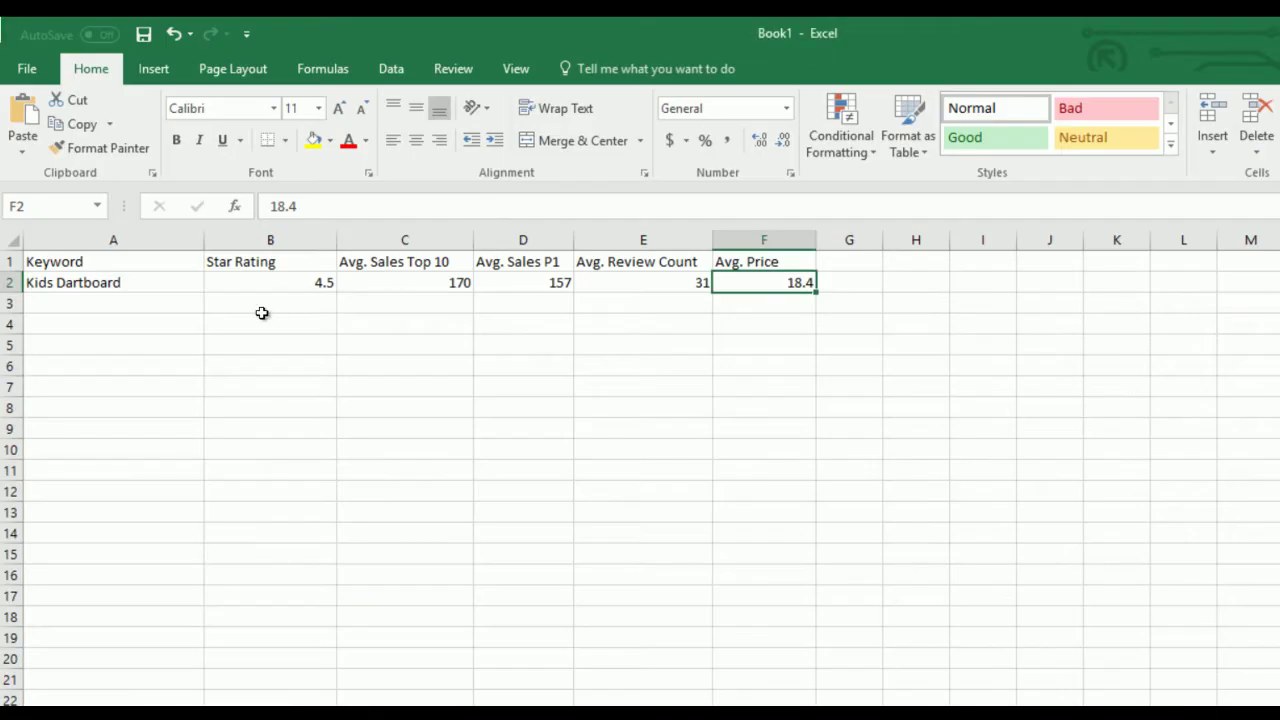
In Excel, enter 1.5 in cell B3 under Star Rating and "Egg separator" in cell A3 under Keyword
left_click(305, 305)
type("1.5")
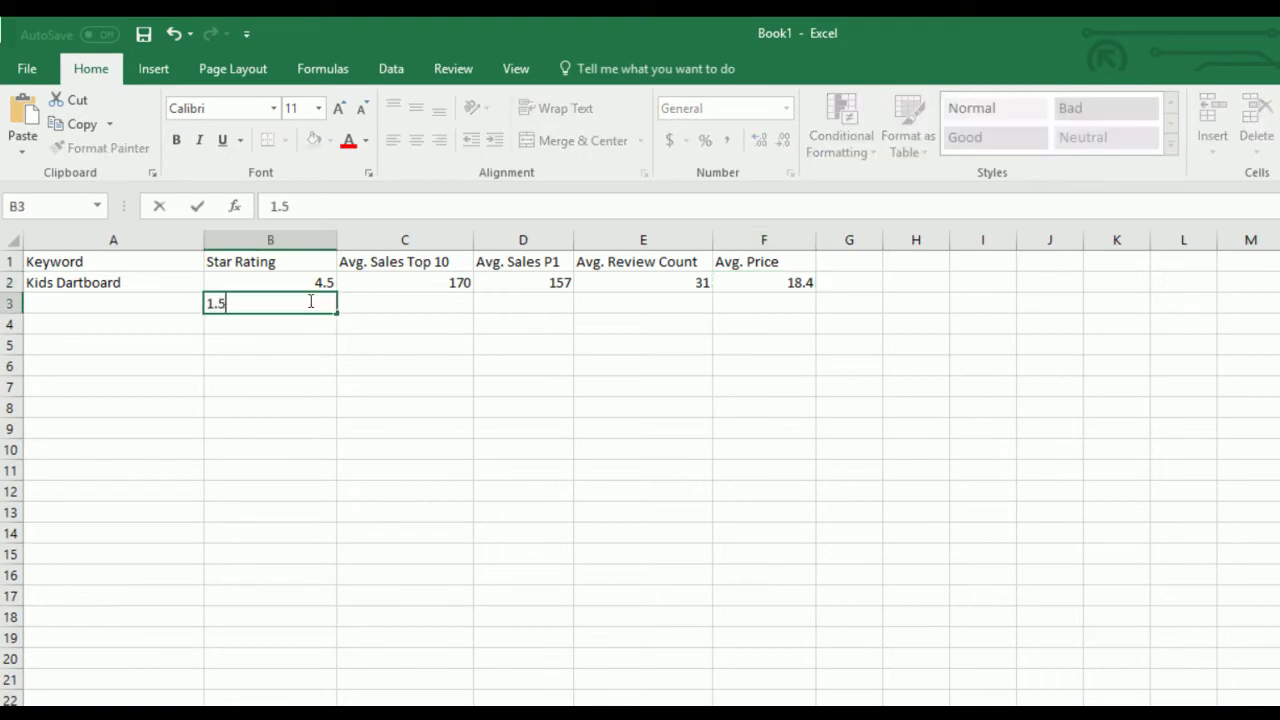
left_click(107, 304)
type("E")
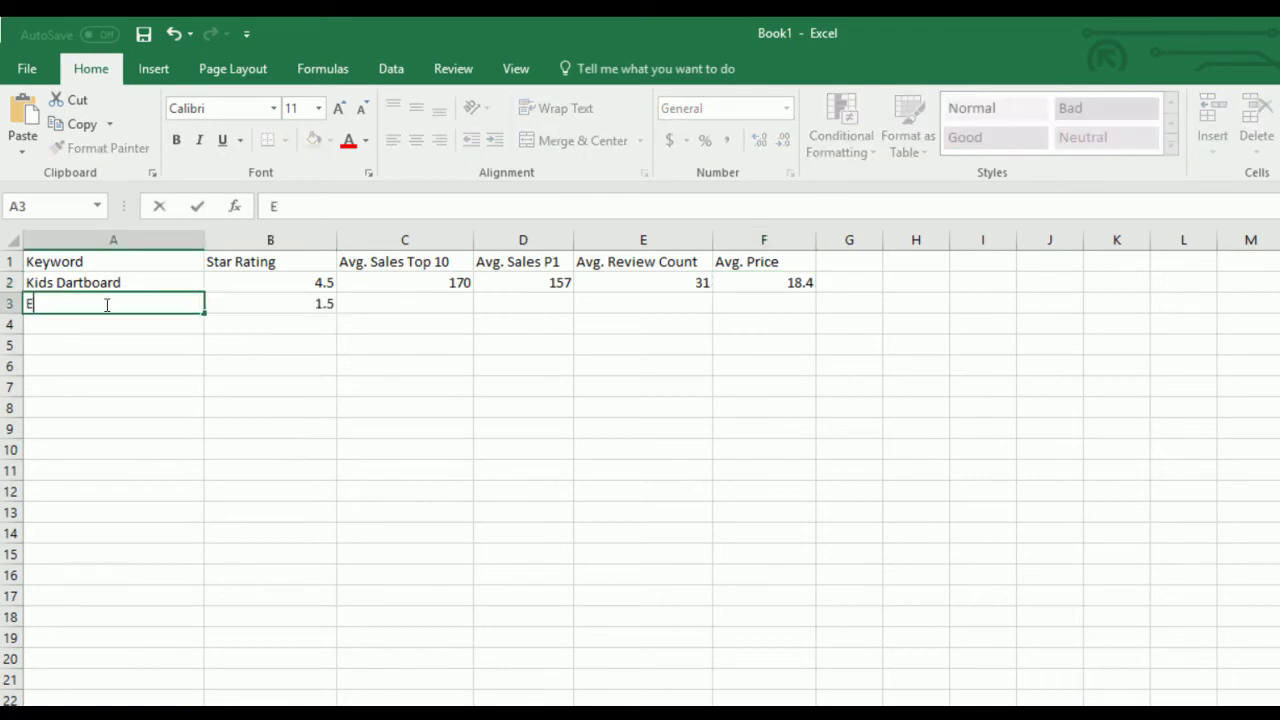
type("gg sea")
key("BackSpace")
type("pera")
key("BackSpace")
type("era")
key("BackSpace")
key("BackSpace")
key("BackSpace")
key("BackSpace")
type("parator")
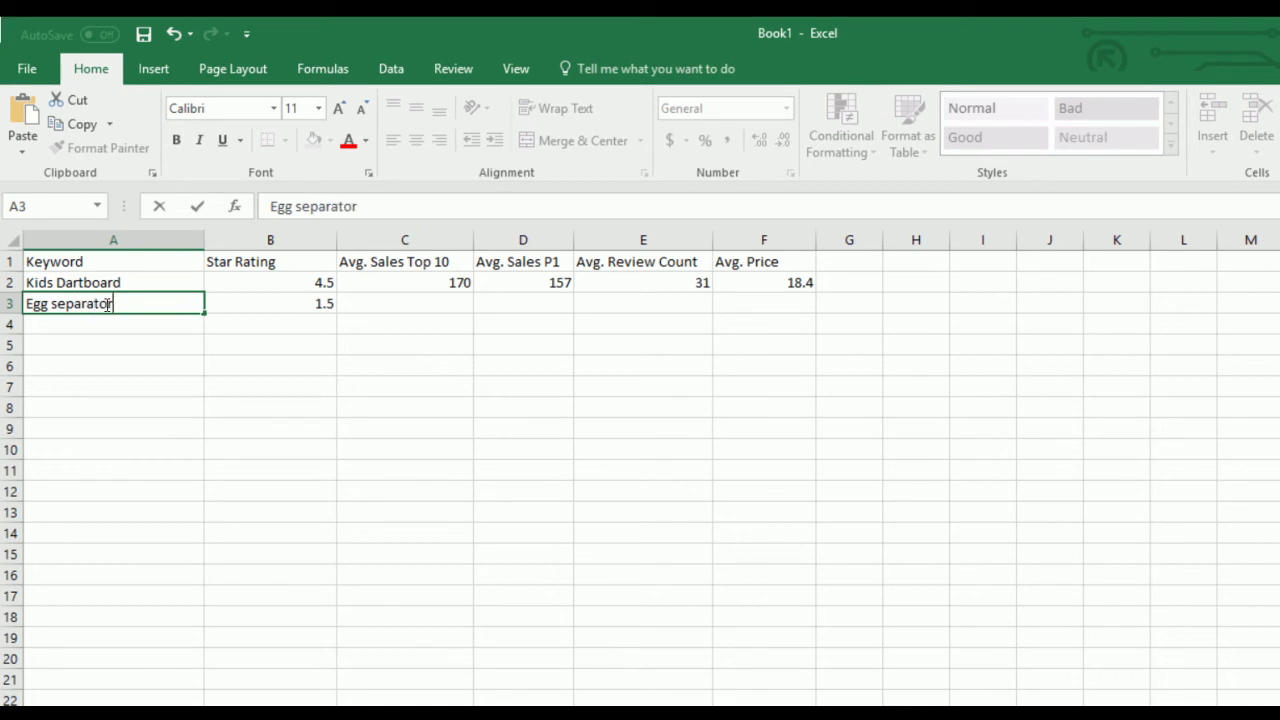
key("Tab")
key("Tab")
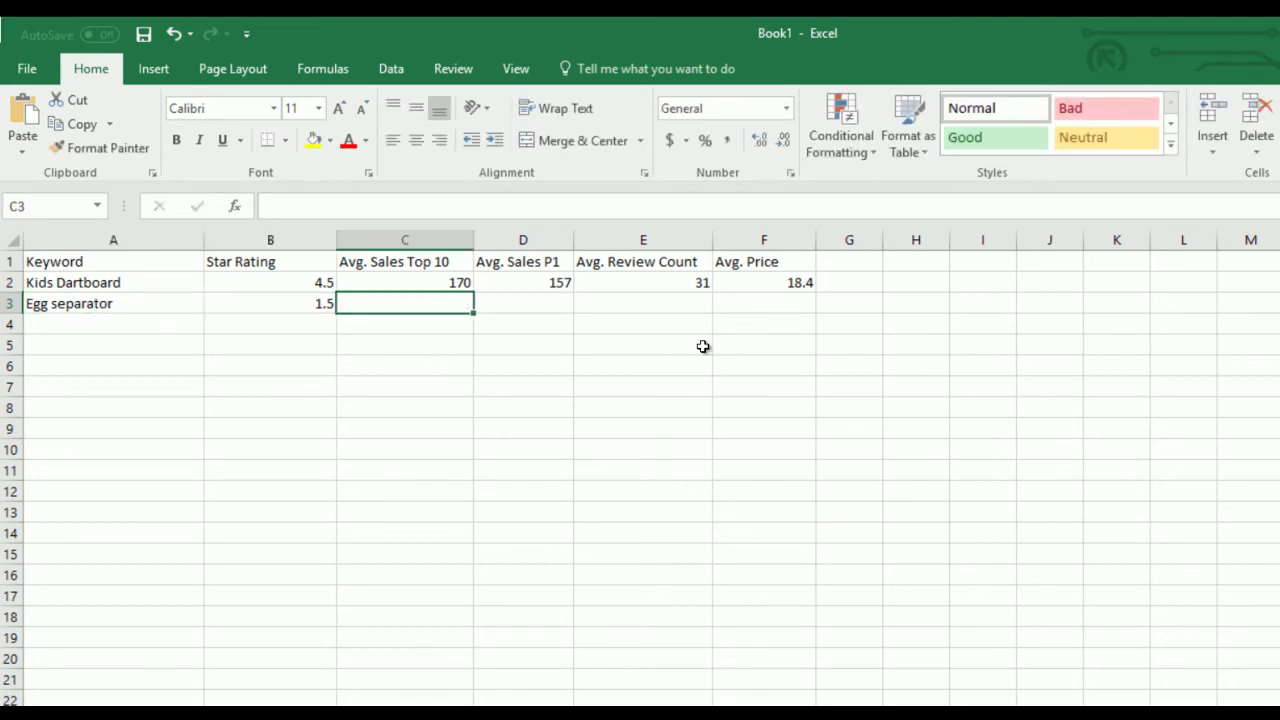
Look up the egg separator average sales in the browser's detailed statistics and enter 195 in Excel cell C3 and 121 in D3
key("alt+Tab")
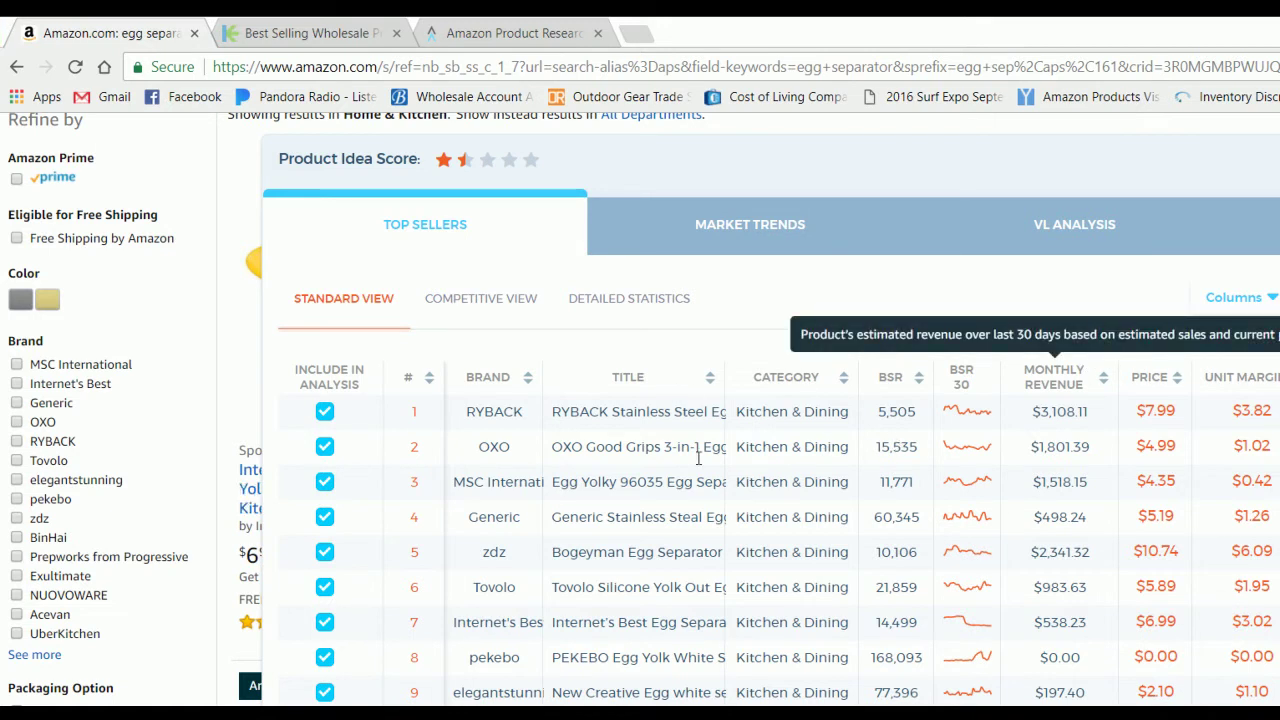
left_click(622, 305)
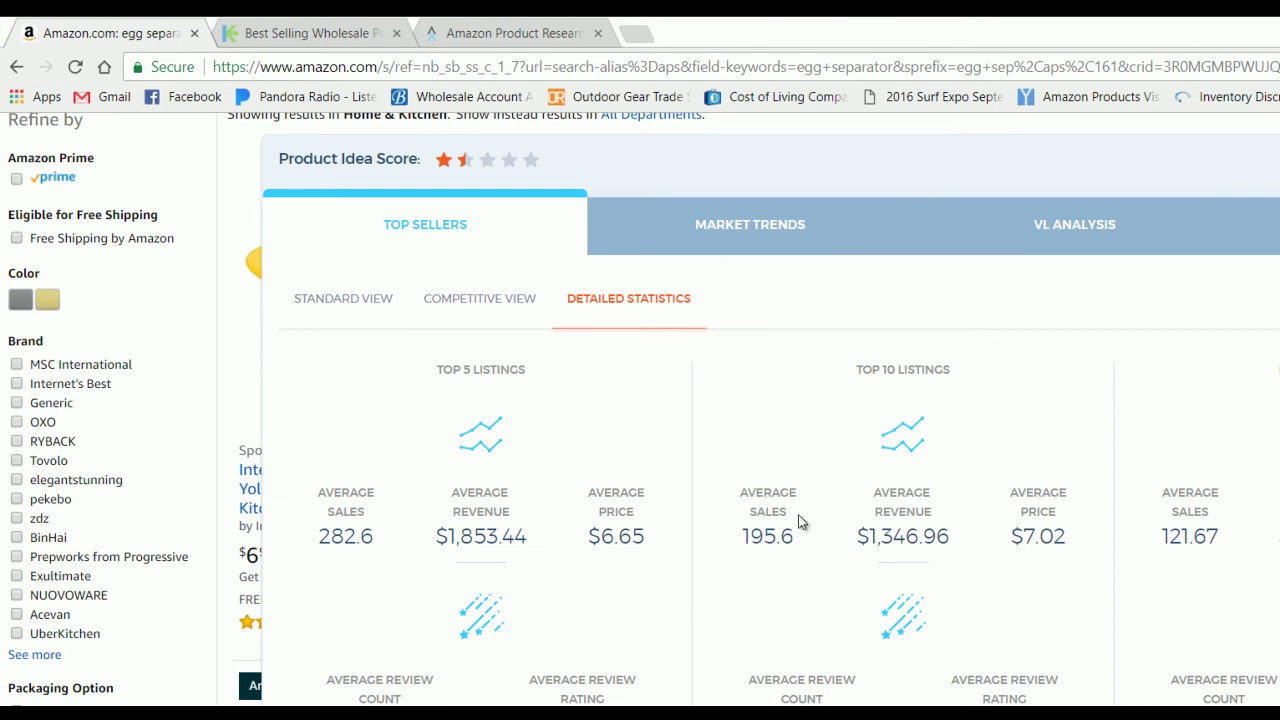
left_click_drag(742, 537, 787, 538)
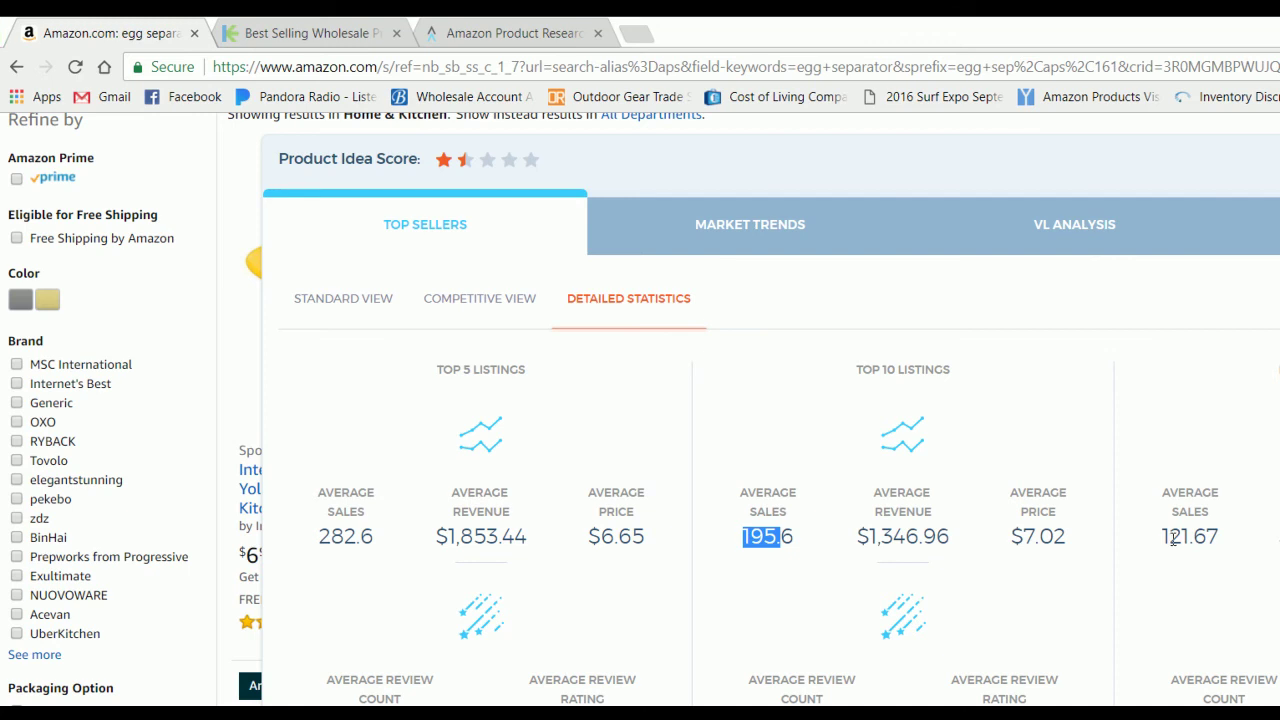
key("alt+Tab")
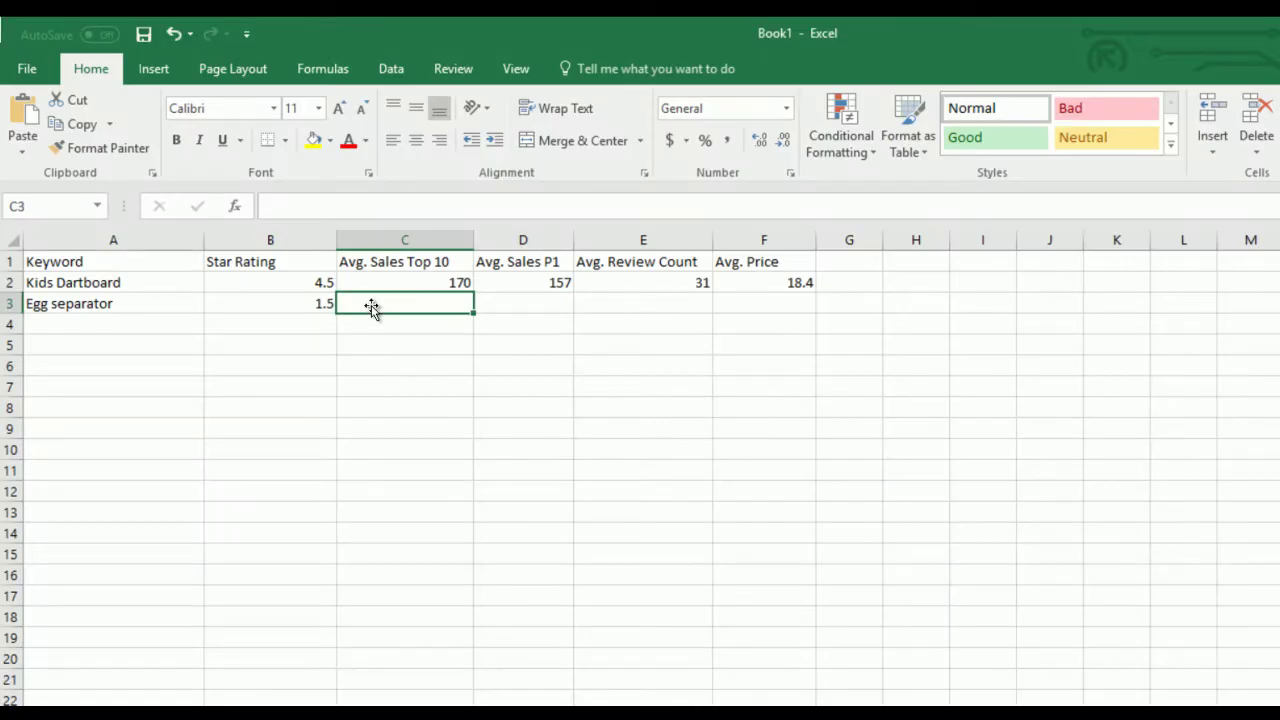
type("195")
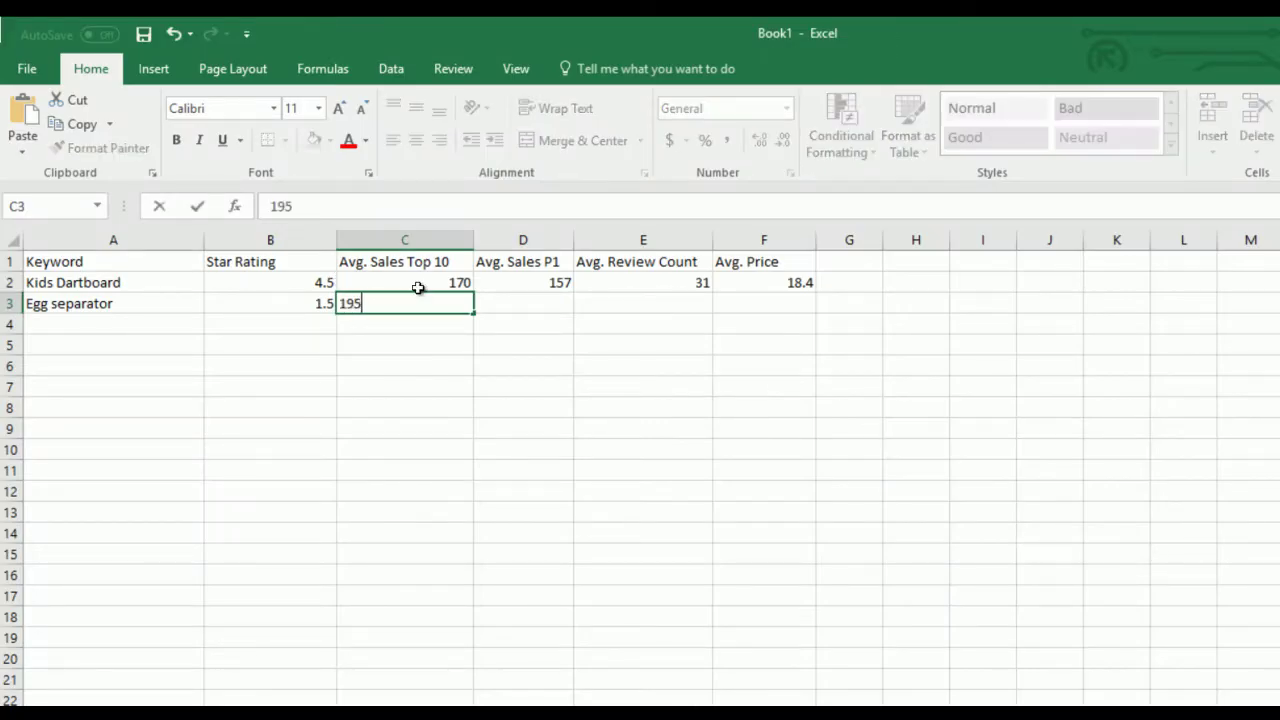
key("Tab")
type("1")
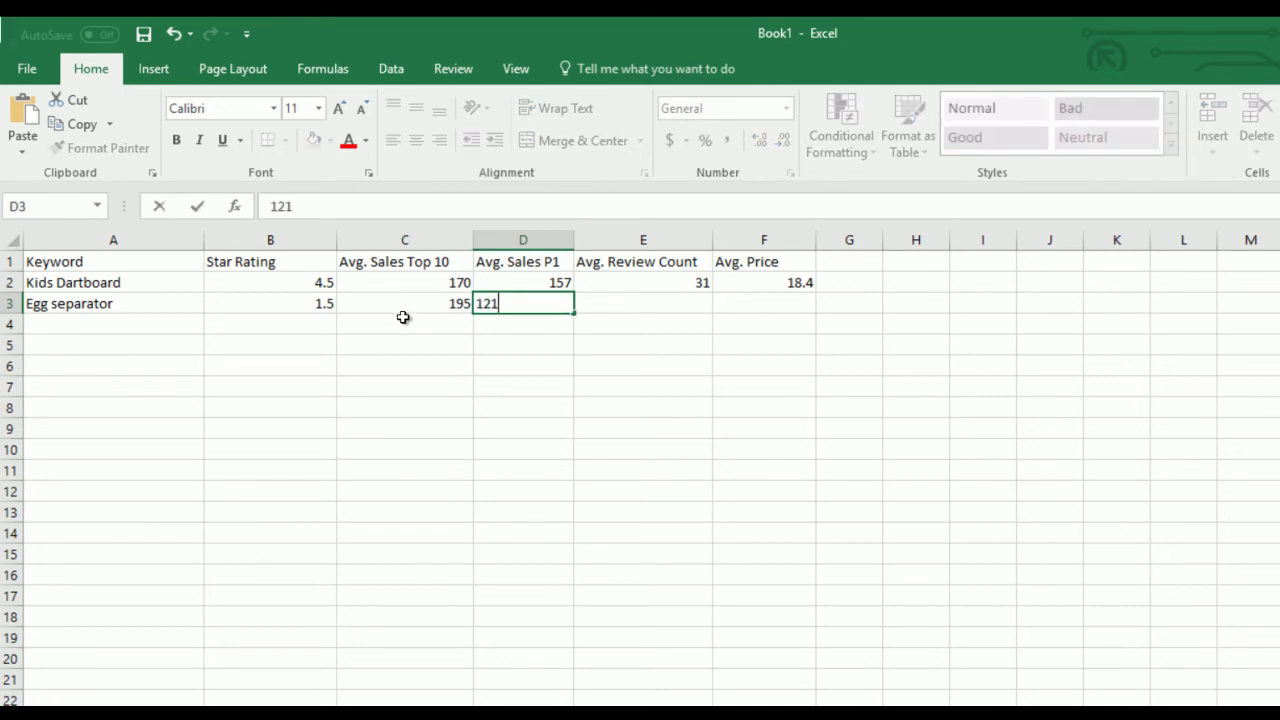
Look up the first page's average review count in the browser and enter 62 in Excel cell E3 under Avg. Review Count
key("alt+Tab")
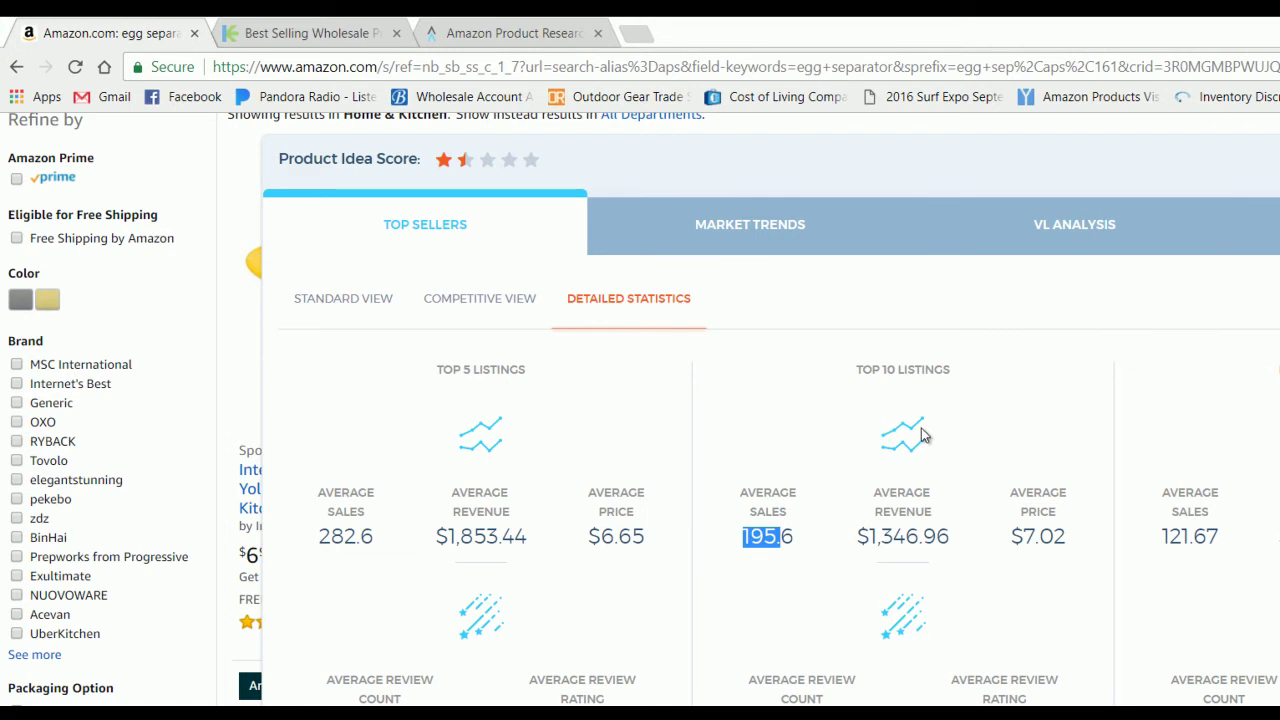
scroll(928, 432, "down", 1)
left_click_drag(1202, 620, 1260, 630)
left_click(1262, 632)
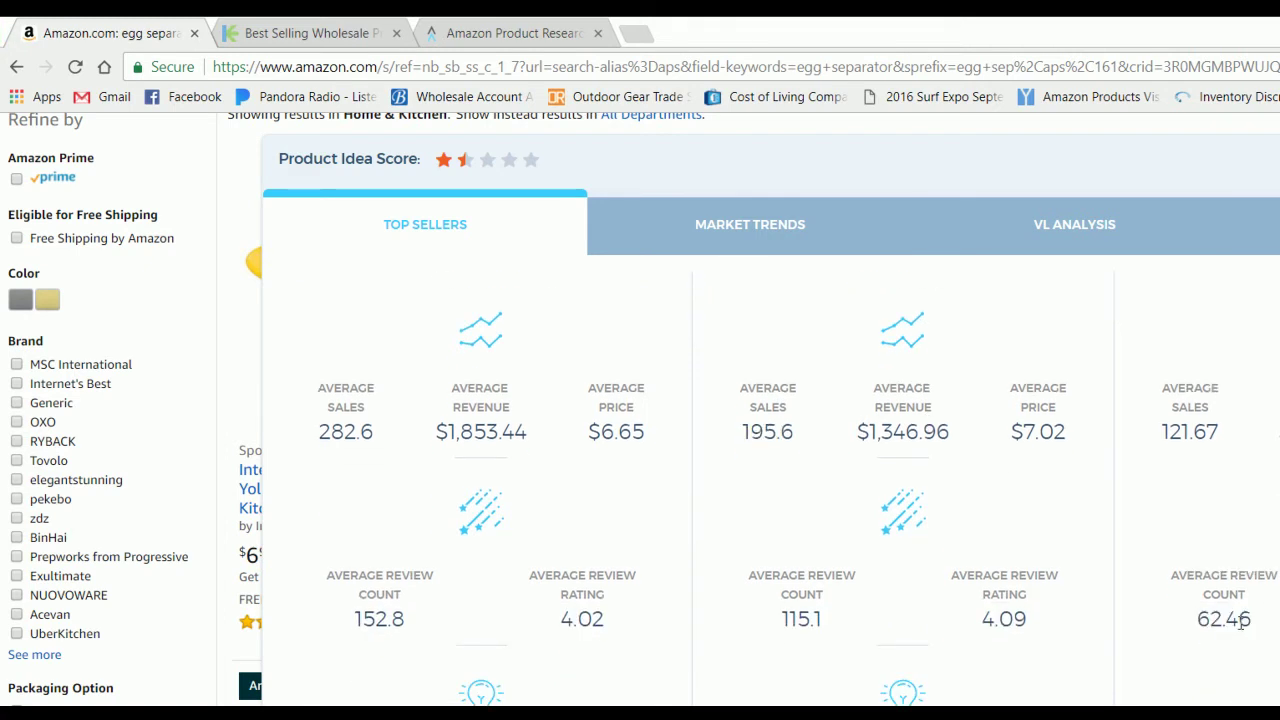
key("alt+Tab")
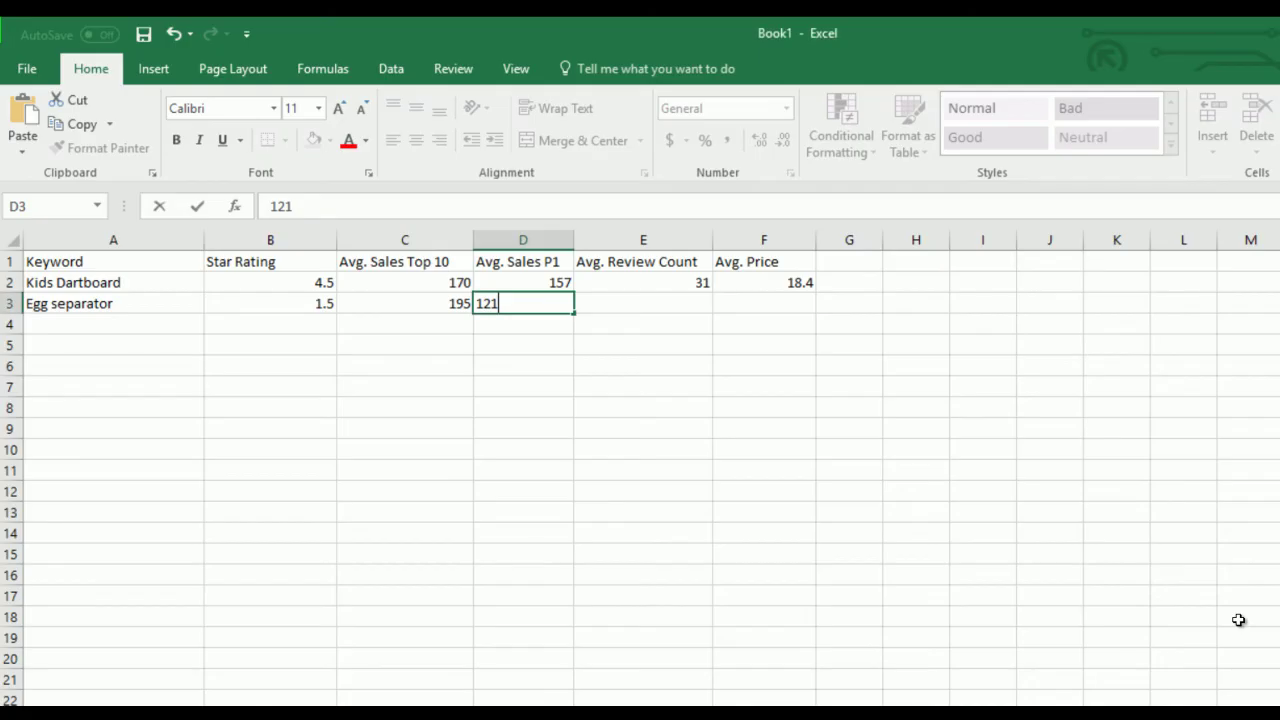
left_click(673, 299)
type("62")
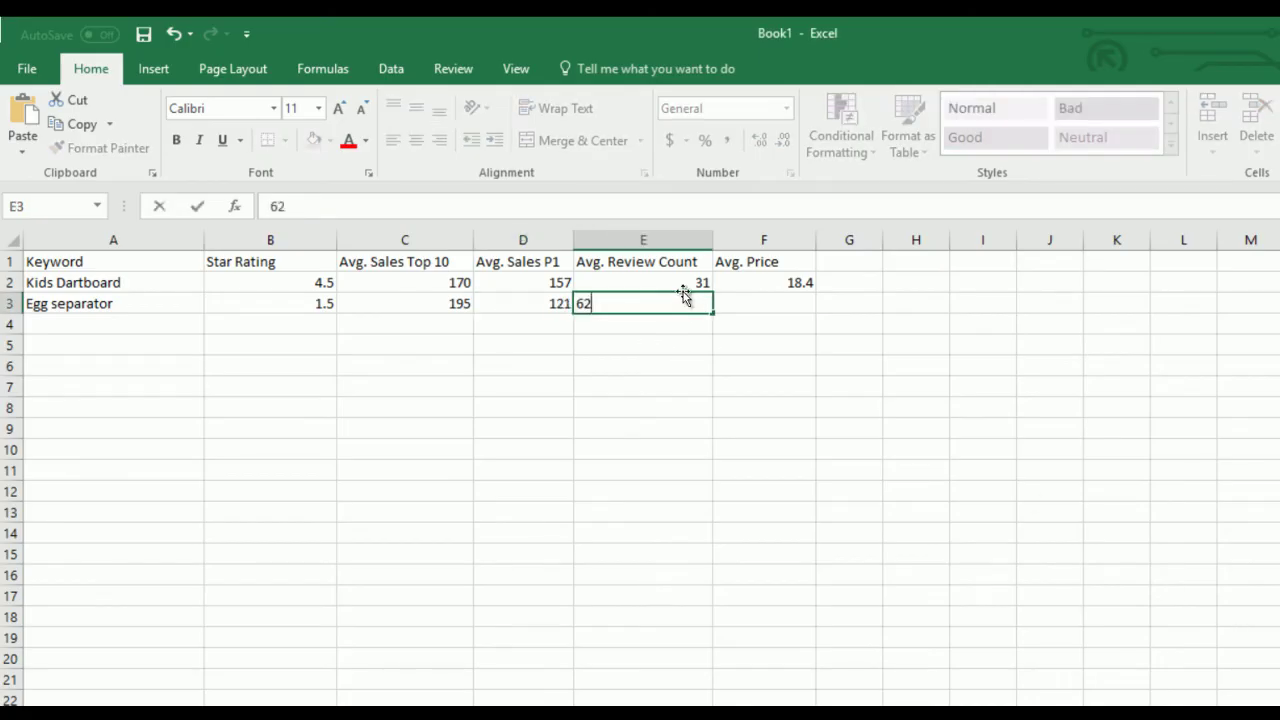
Look up the first page's average price in the browser and enter 8.99 in Excel cell F3 under Avg. Price
left_click(775, 303)
key("alt+Tab")
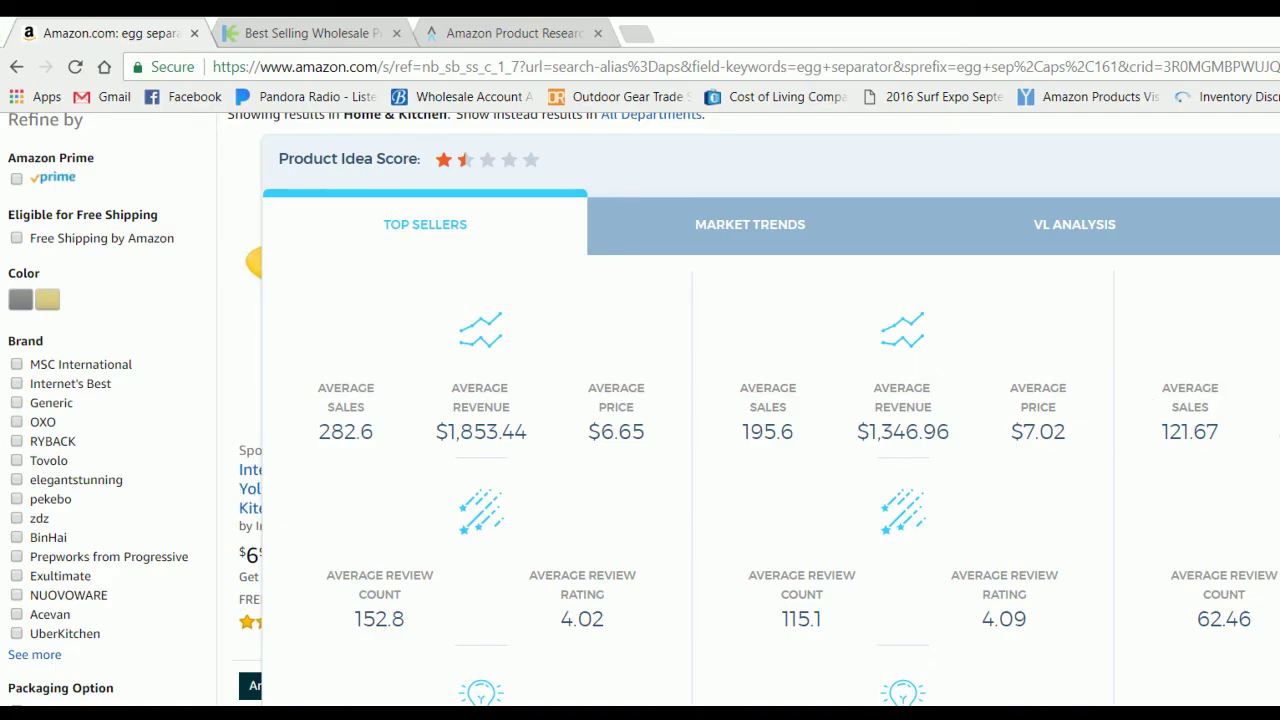
key("alt+Tab")
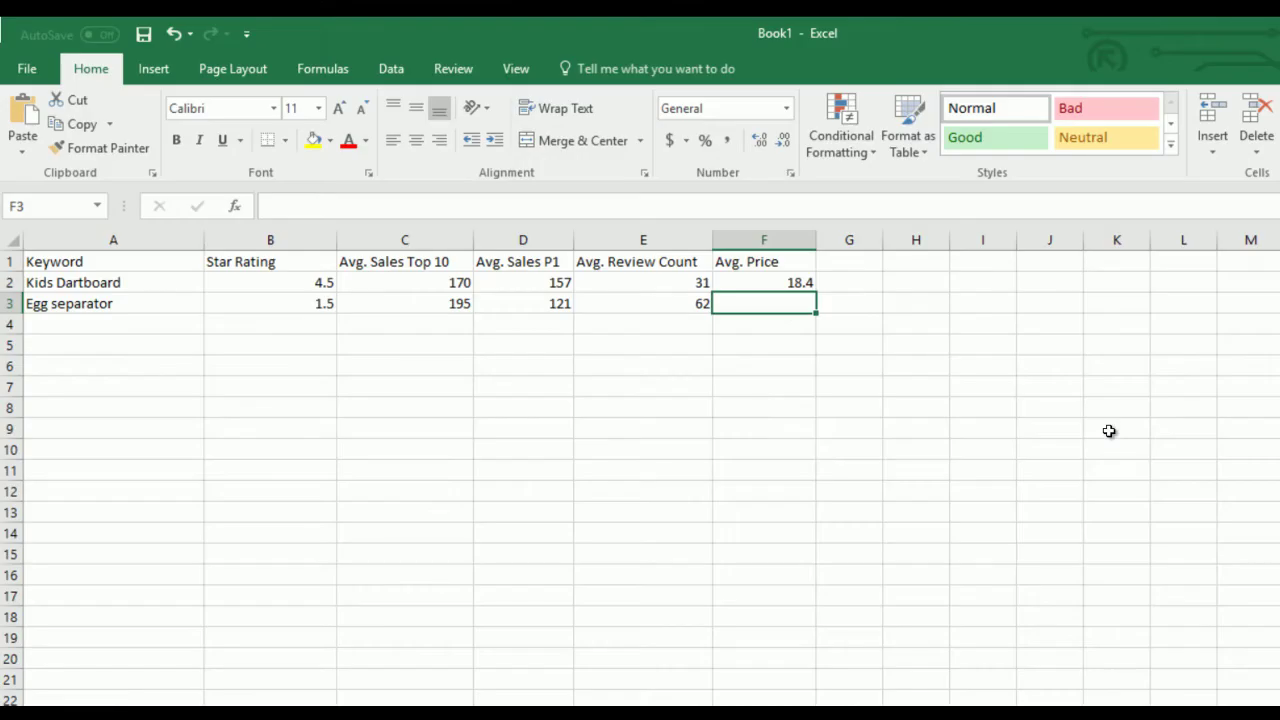
type("8")
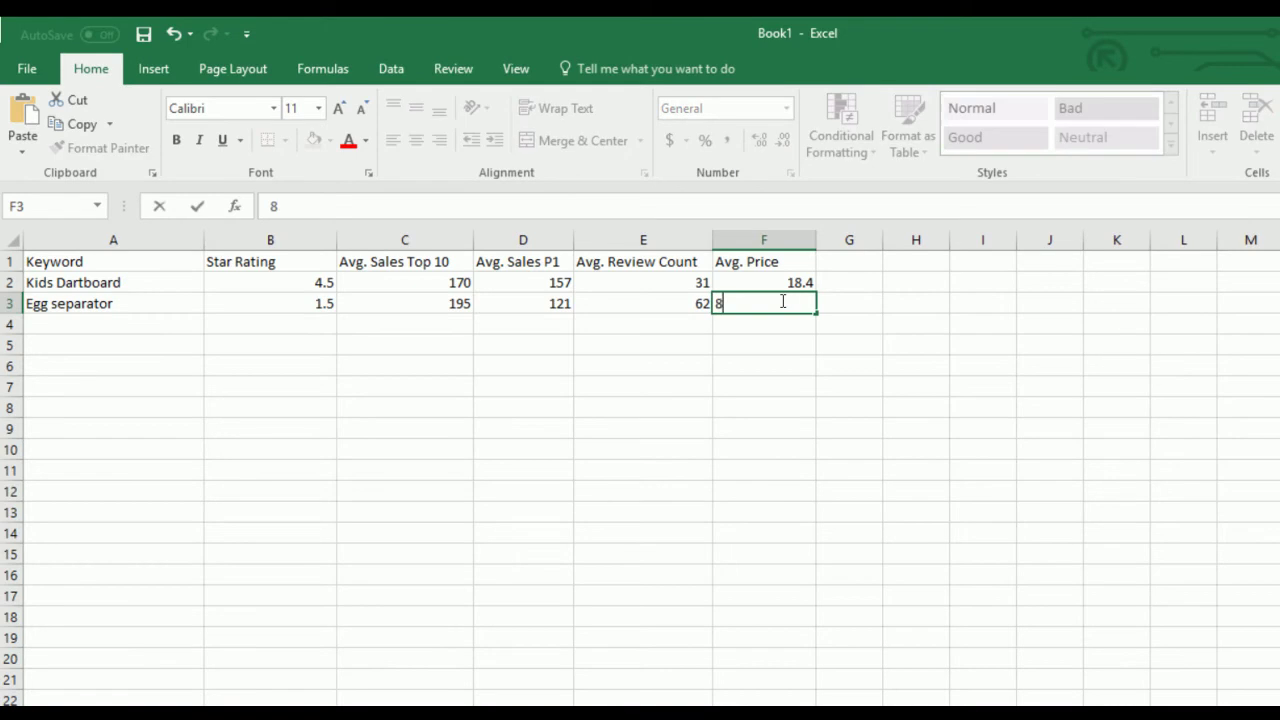
type(".99")
left_click(740, 410)
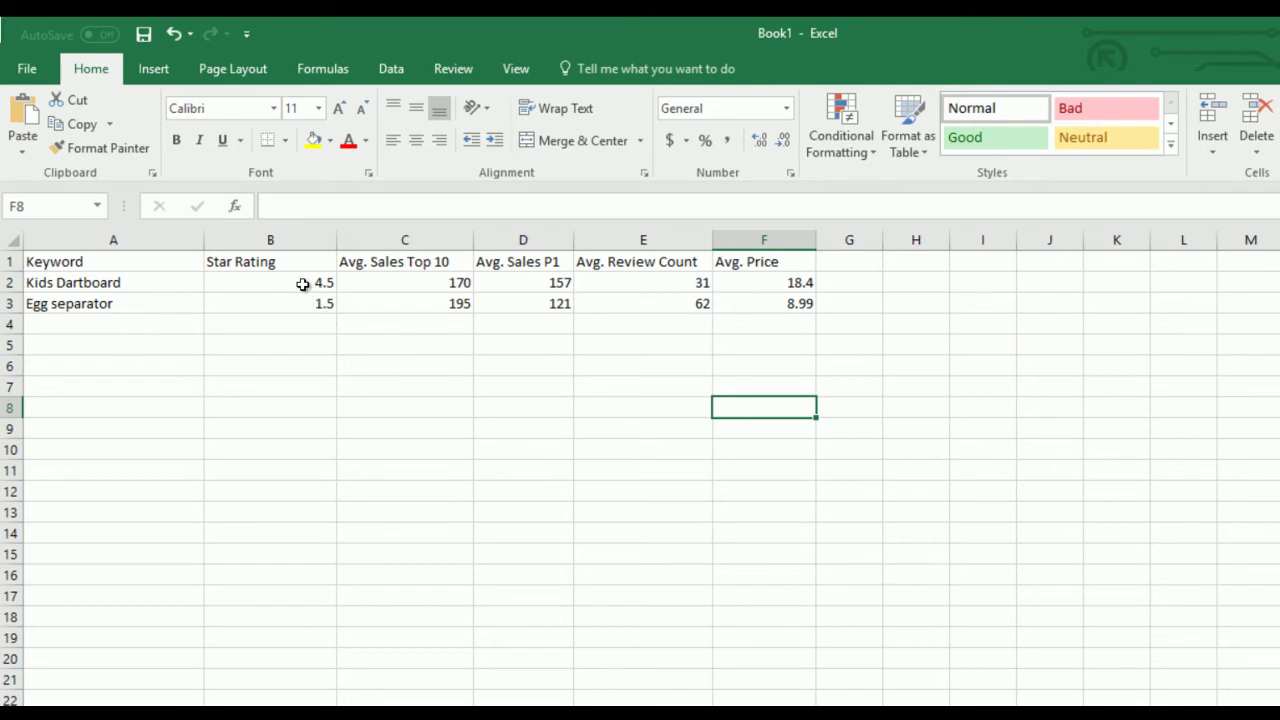
Compare the egg separator's review count, first-page sales and average price with the kids dartboard row
left_click(681, 308)
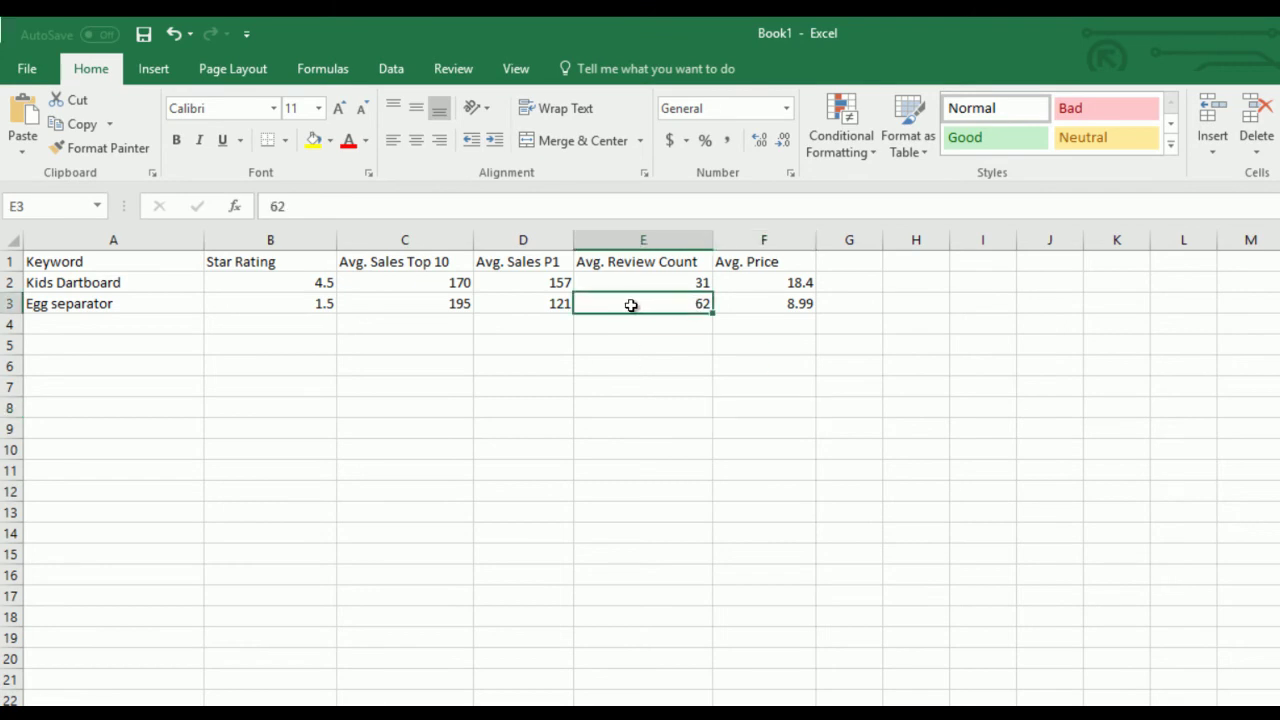
left_click(532, 303)
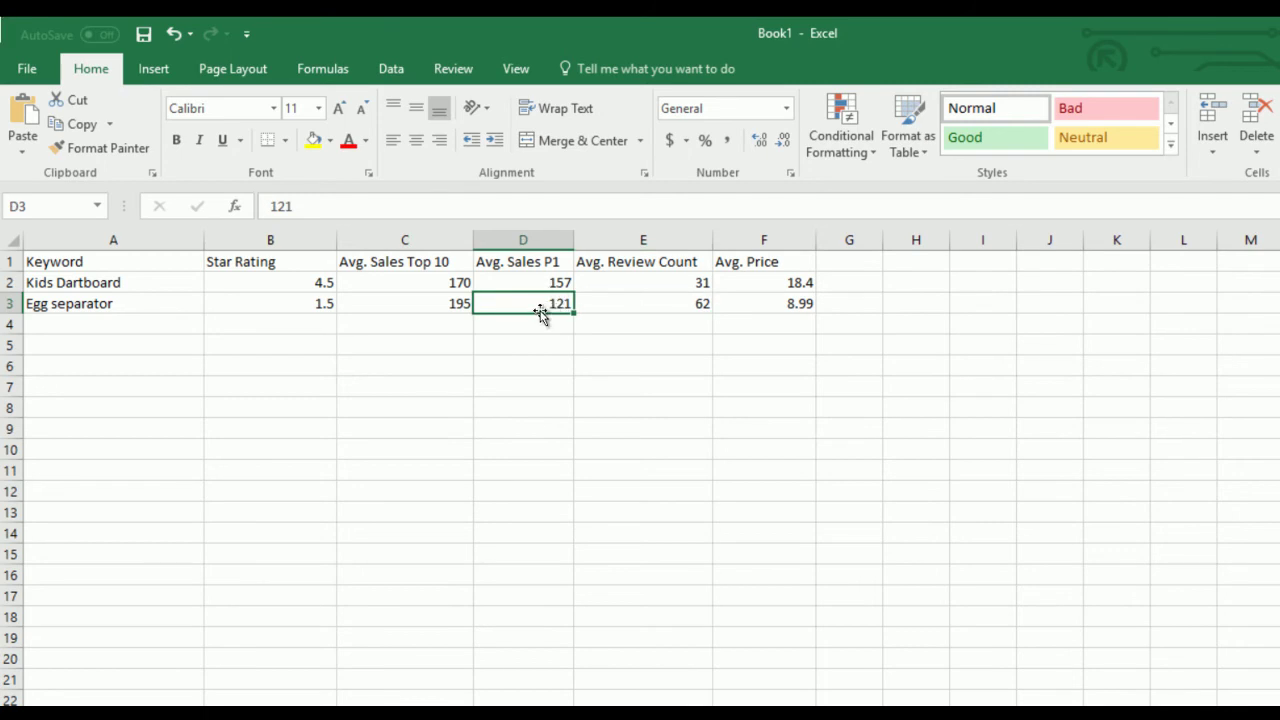
left_click(671, 303)
left_click(530, 305)
left_click(790, 305)
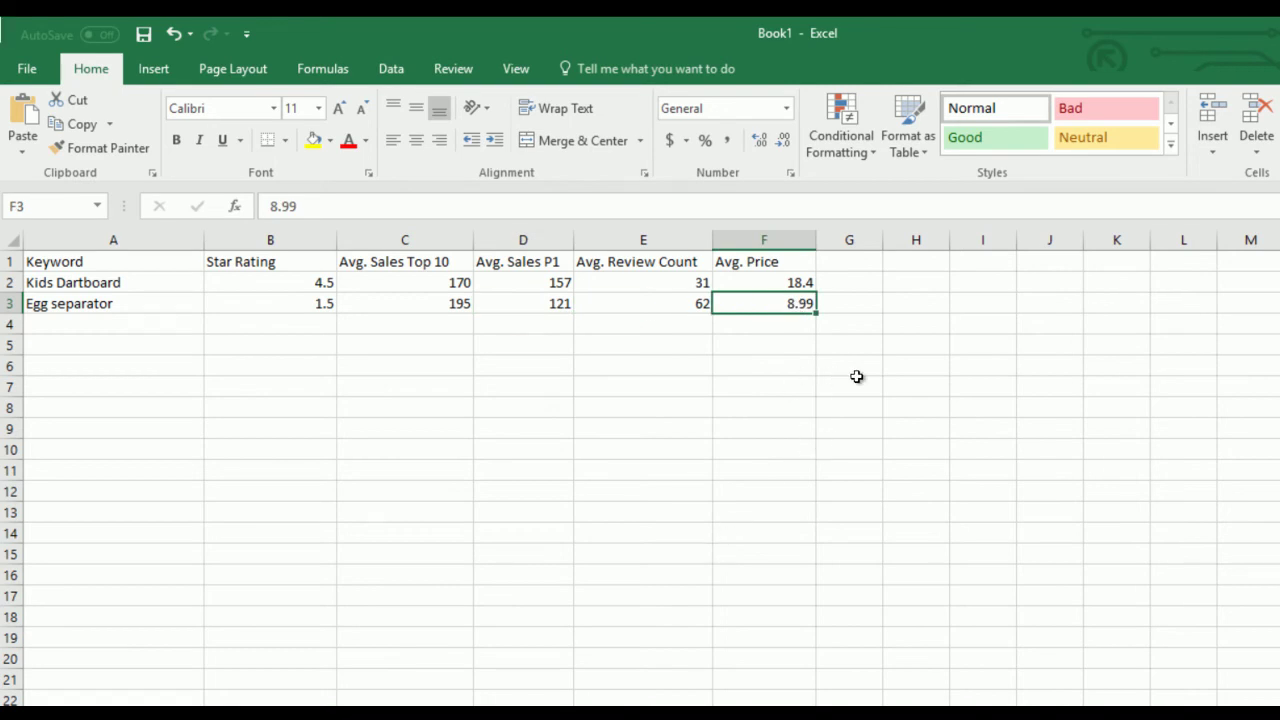
Switch back to the browser and examine the individual egg separator listings' monthly revenue and other columns in the Top Sellers standard view
key("alt+Tab")
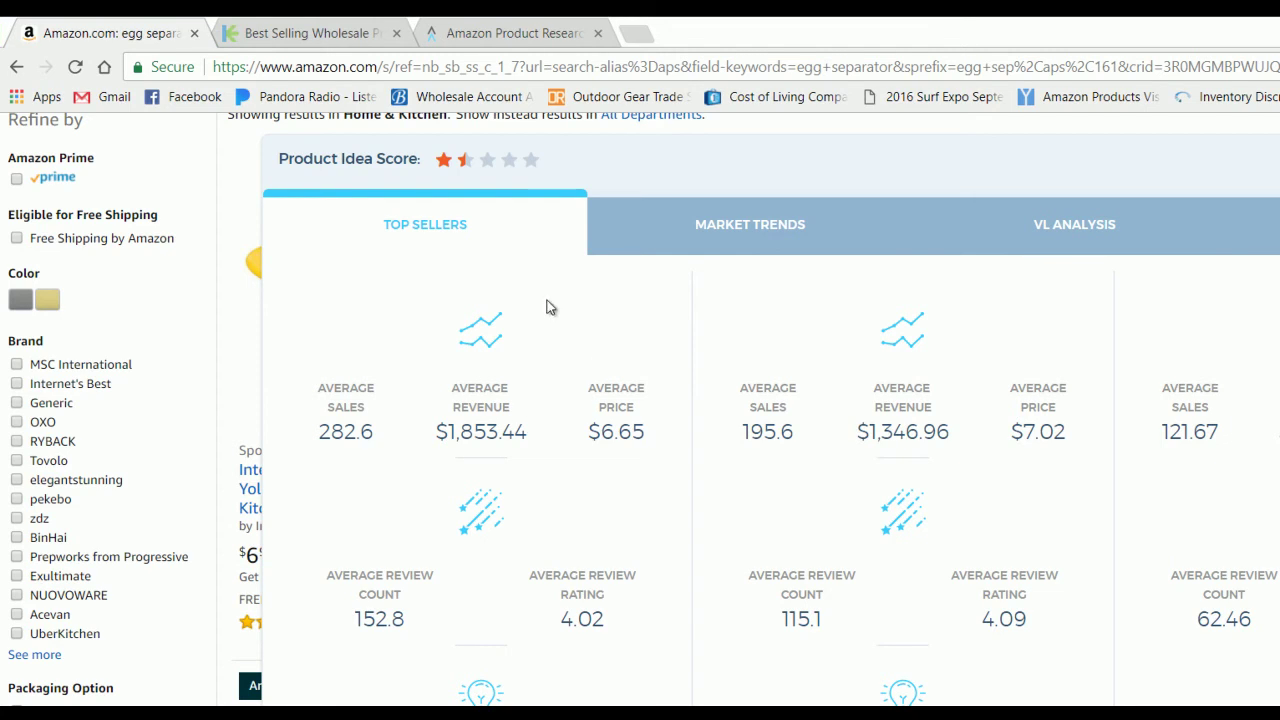
scroll(427, 320, "up", 1)
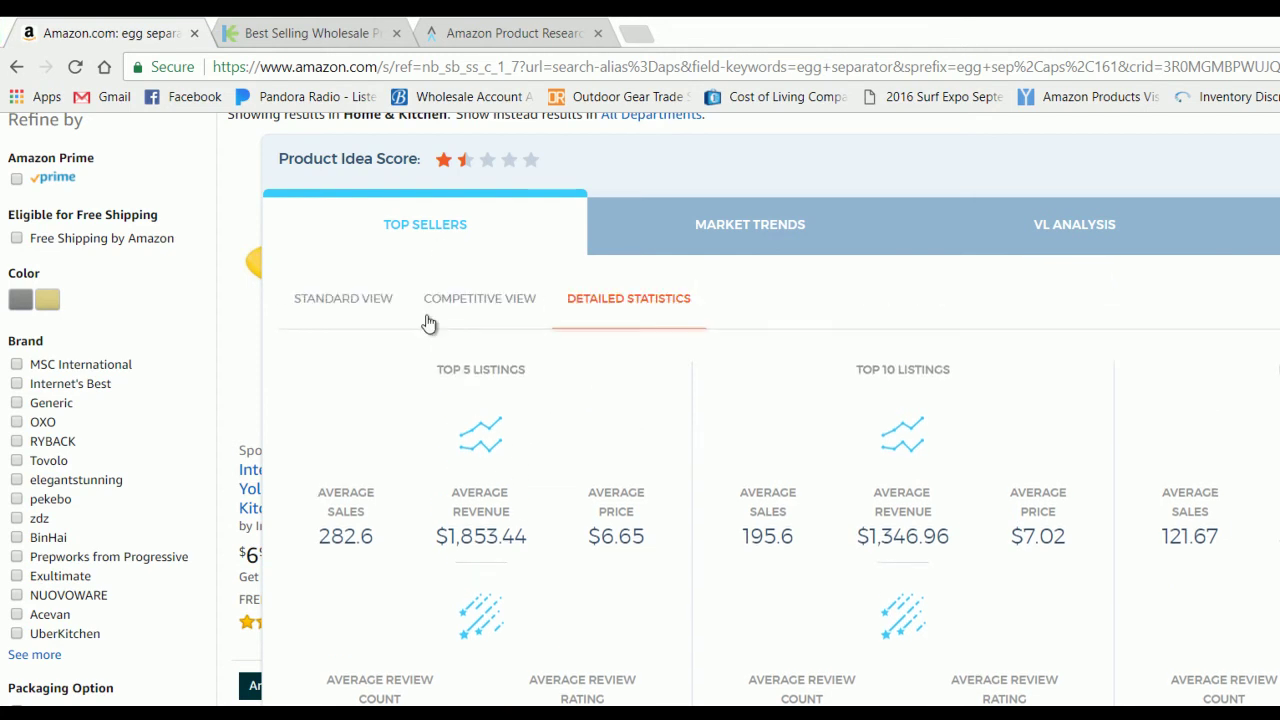
left_click(366, 306)
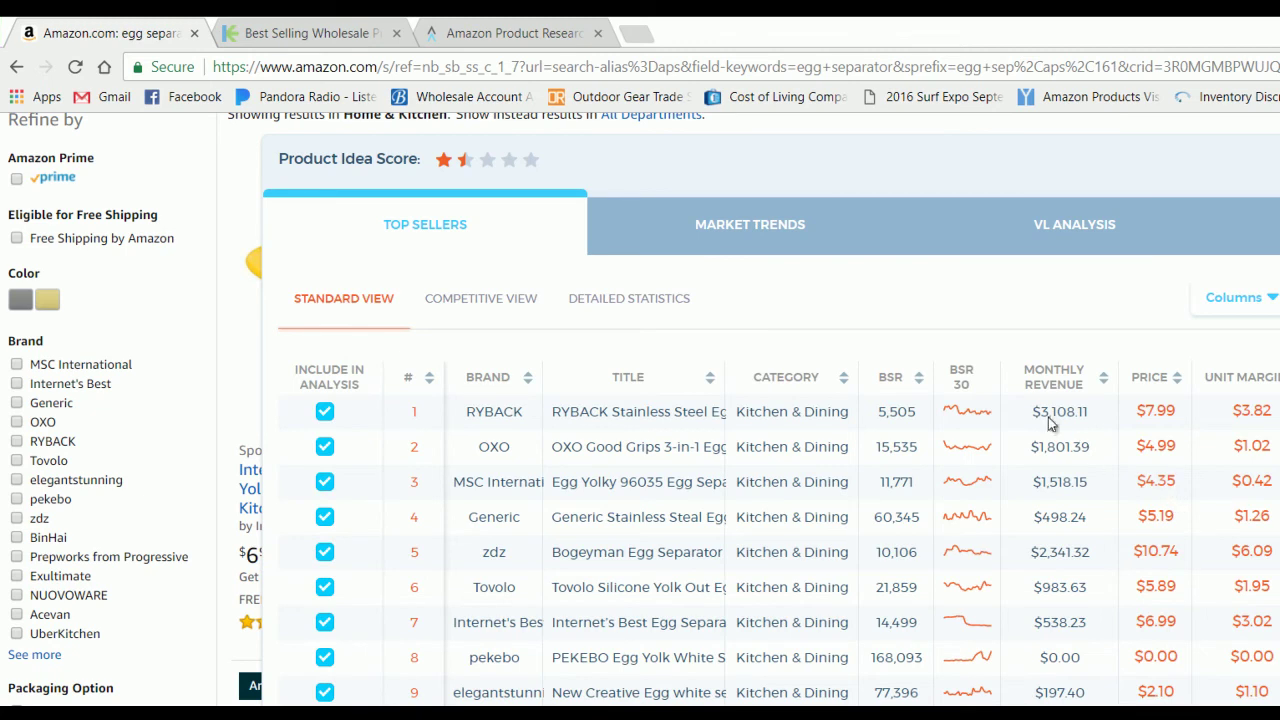
left_click_drag(1035, 411, 1128, 421)
scroll(780, 550, "down", 1)
scroll(780, 550, "down", 2)
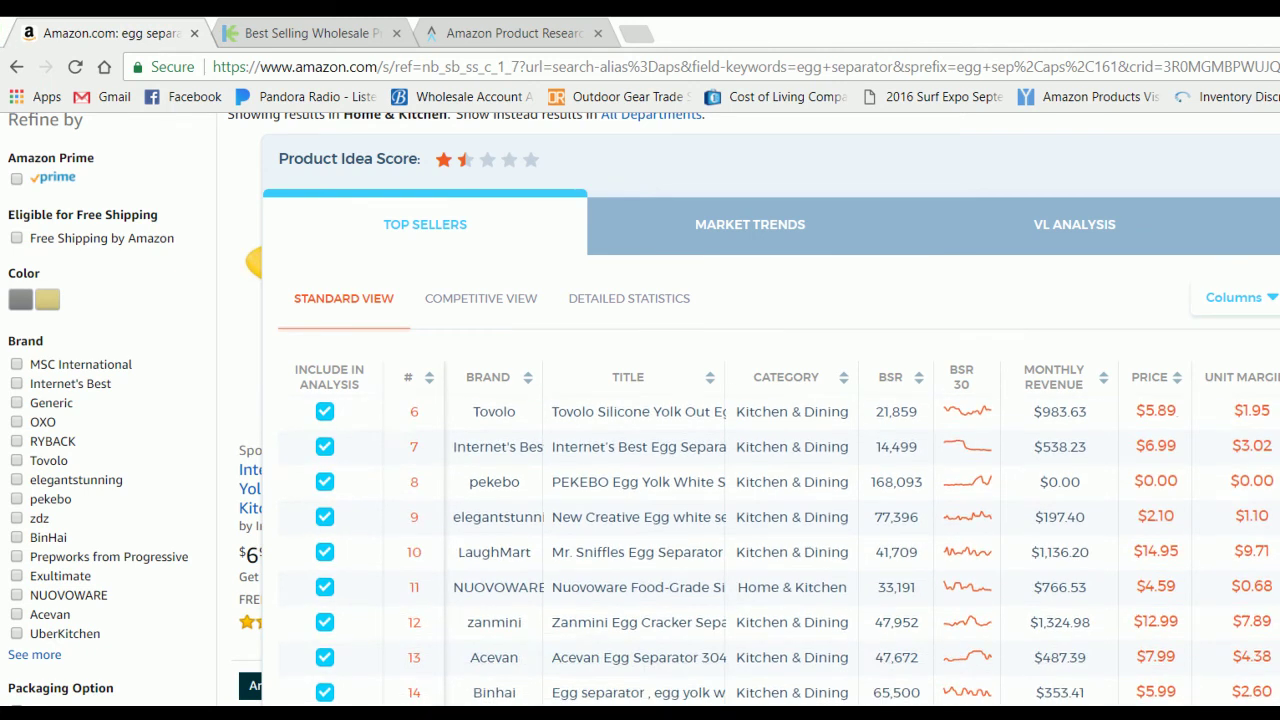
scroll(780, 550, "down", 1)
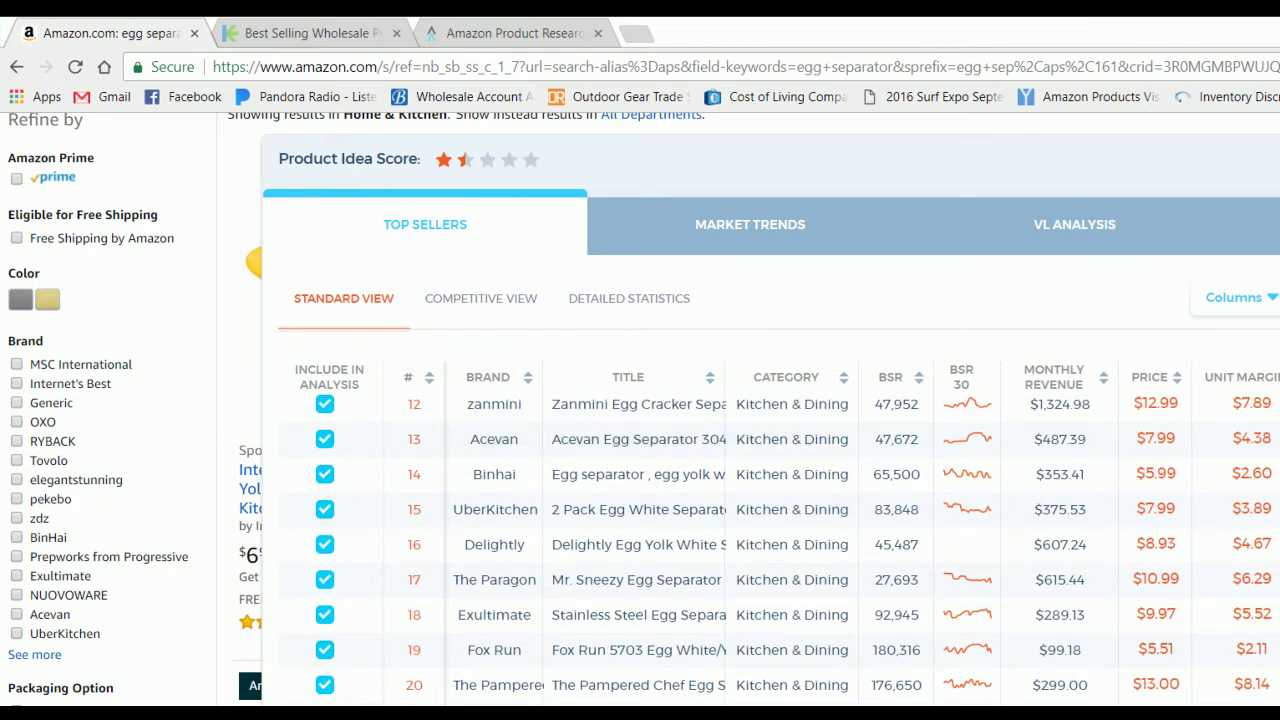
scroll(963, 550, "up", 4)
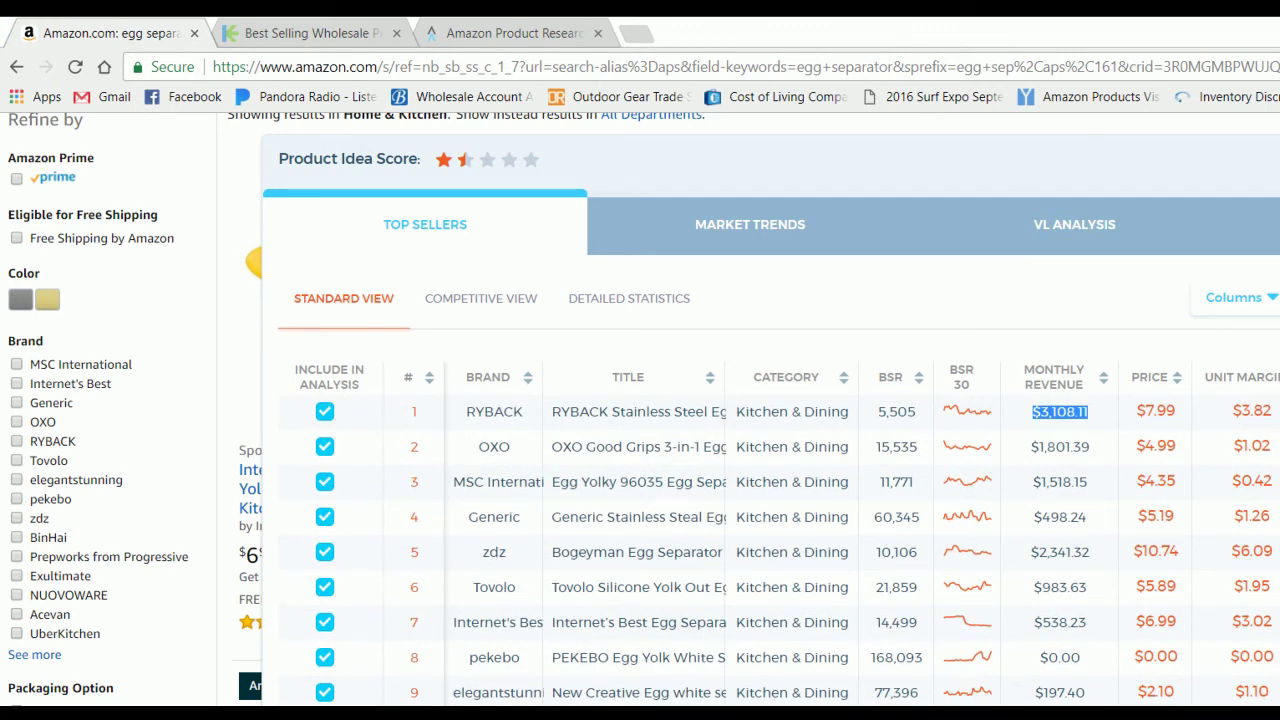
scroll(858, 534, "right", 5)
scroll(760, 540, "left", 5)
Examine the egg separator market trends charts and return to the Top Sellers listings
left_click(767, 236)
scroll(845, 533, "down", 2)
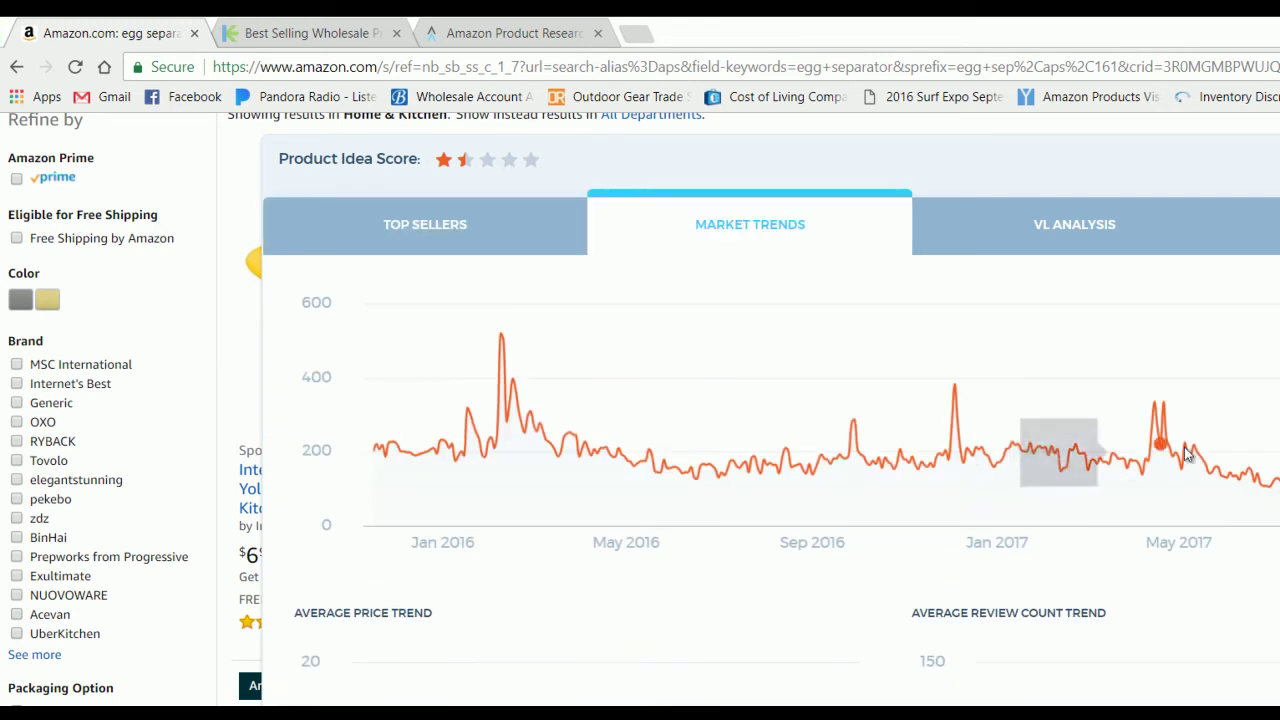
left_click(476, 236)
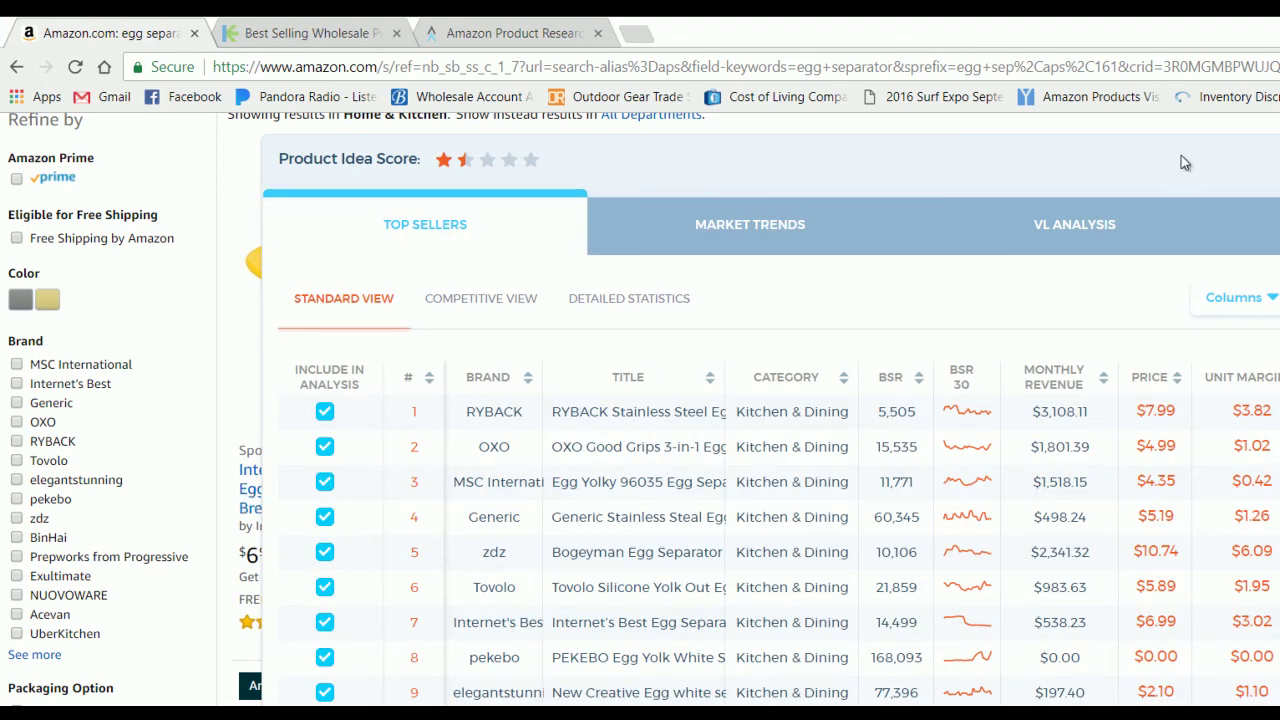
Close the egg separator analysis and go back to the Kole Imports best sellers page
key("Escape")
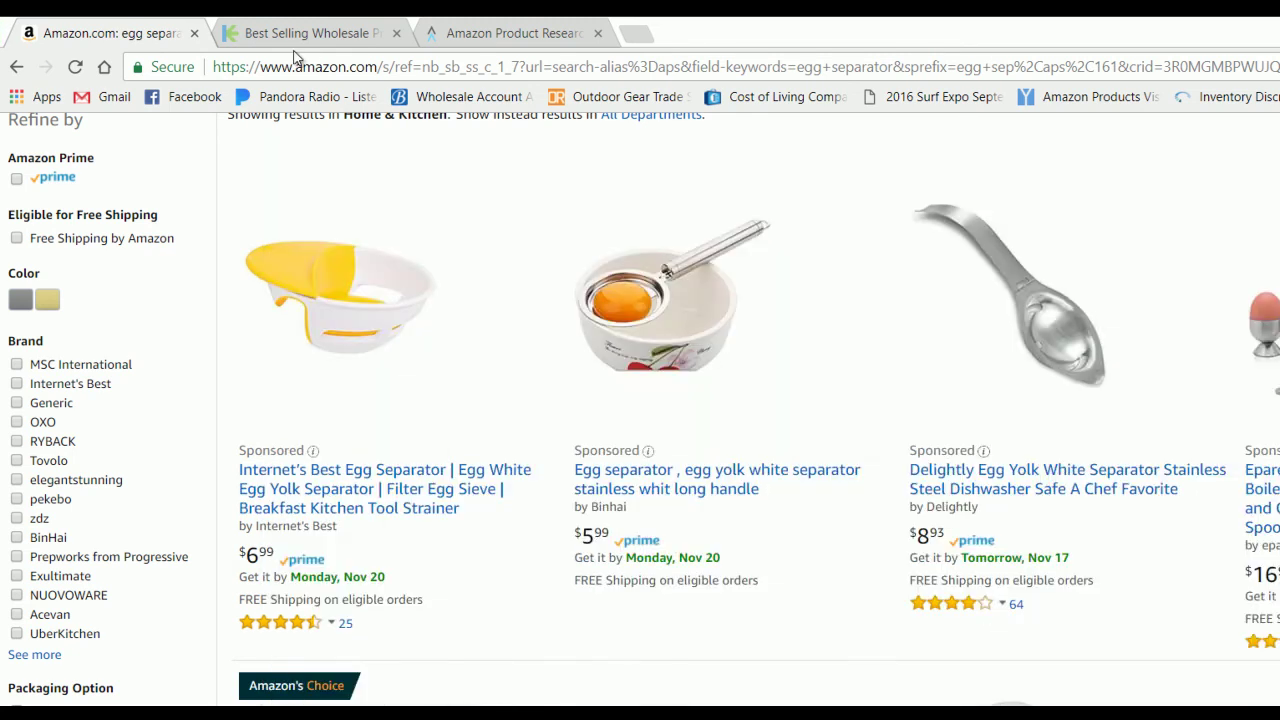
left_click(292, 33)
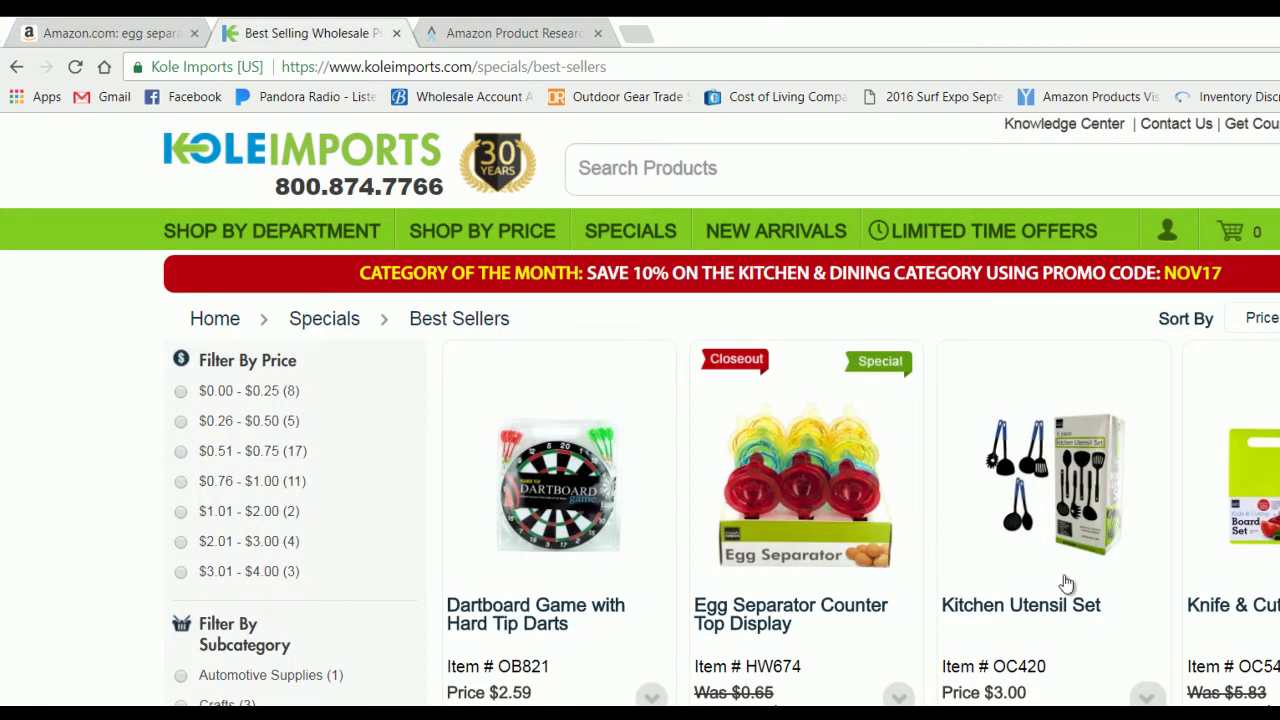
Browse the Kole Imports best sellers and compare the listed items and prices for another product idea to research
scroll(1040, 486, "down", 2)
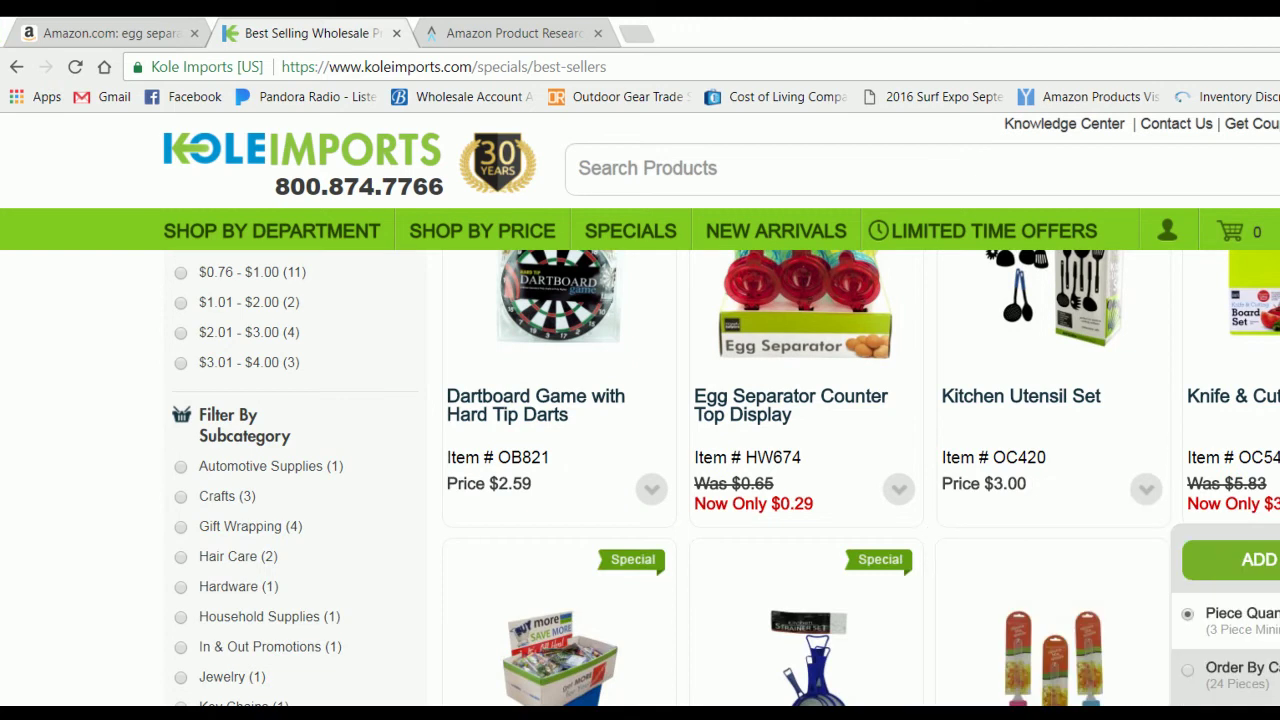
scroll(1040, 486, "down", 3)
mouse_move(620, 549)
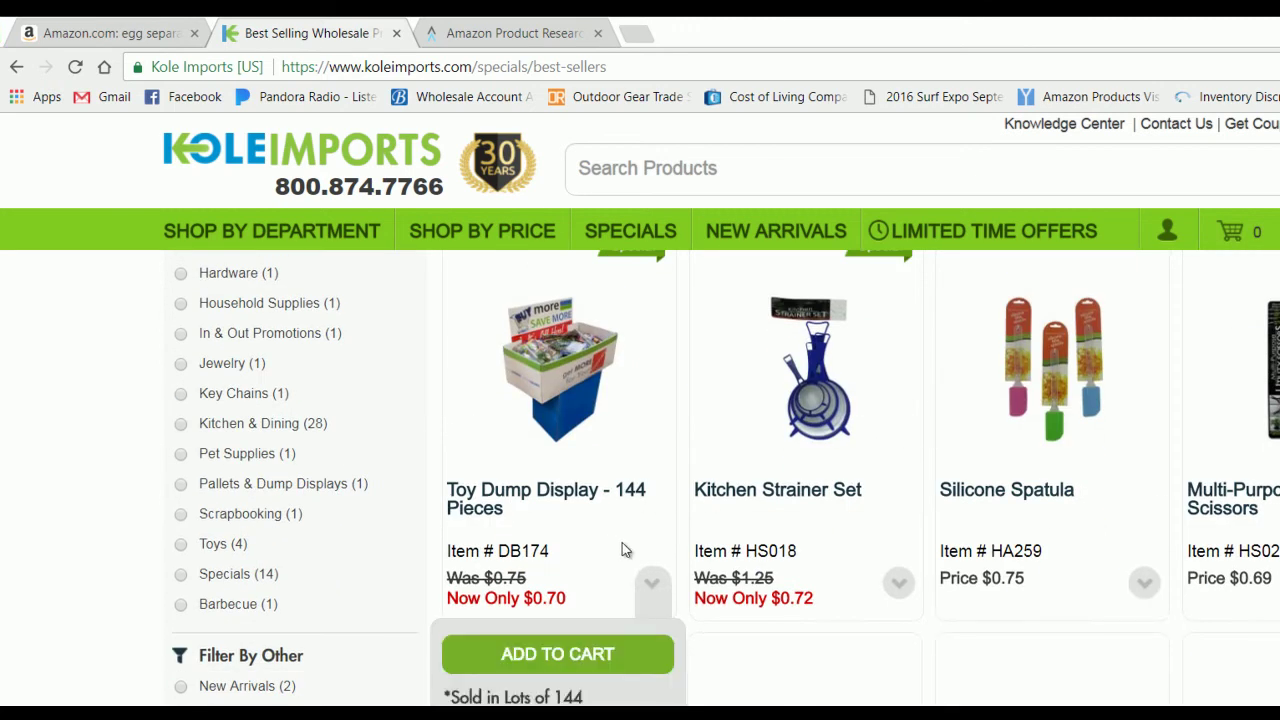
mouse_move(757, 466)
scroll(1079, 540, "up", 3)
scroll(1079, 540, "up", 1)
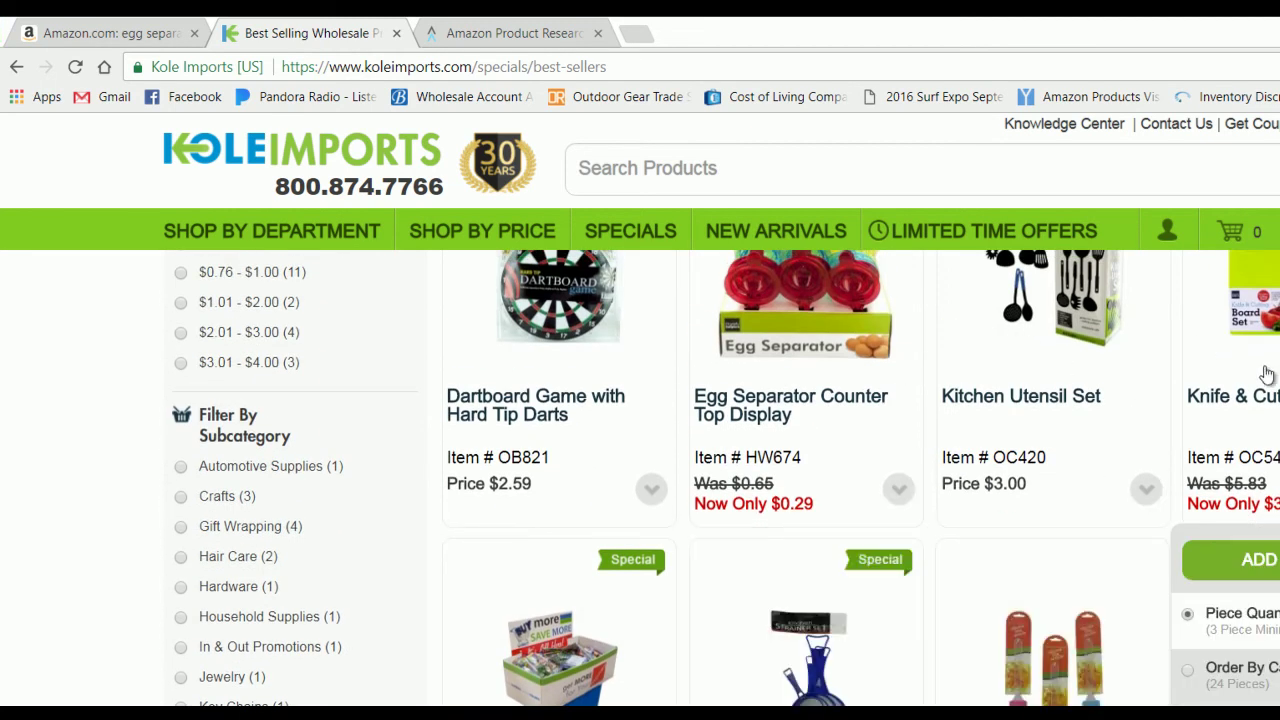
scroll(1148, 450, "up", 3)
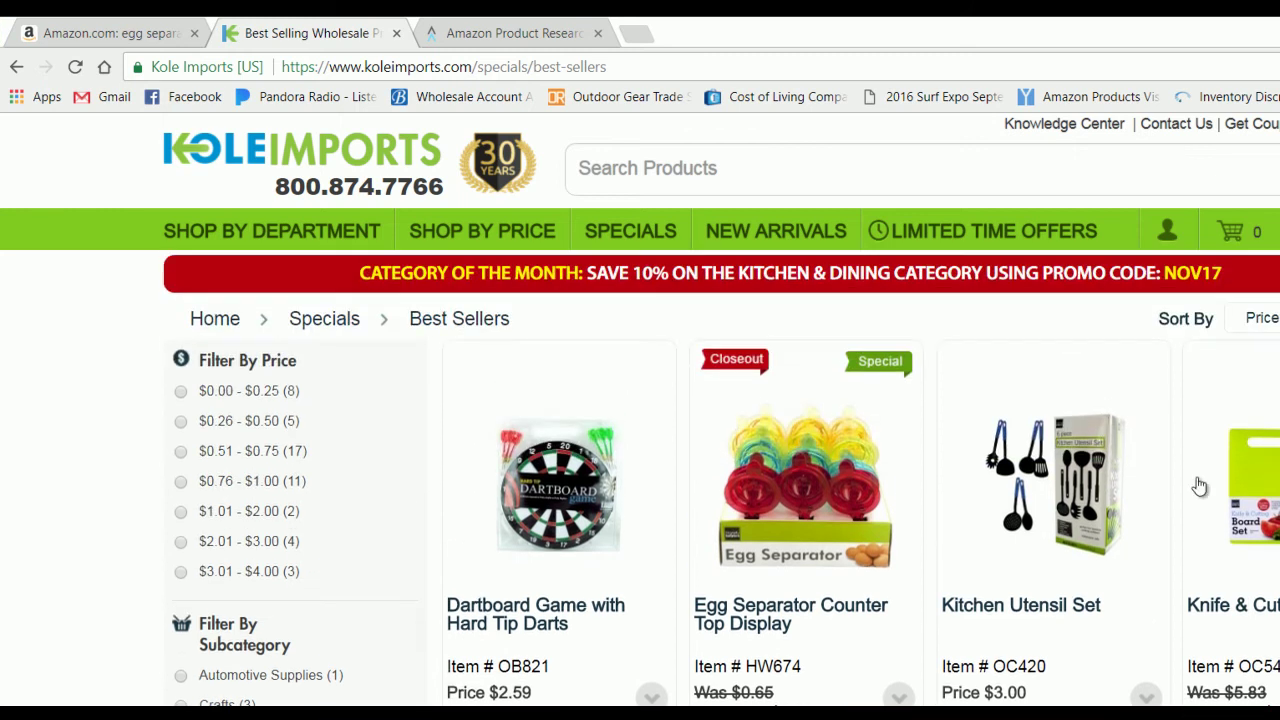
scroll(1048, 504, "down", 3)
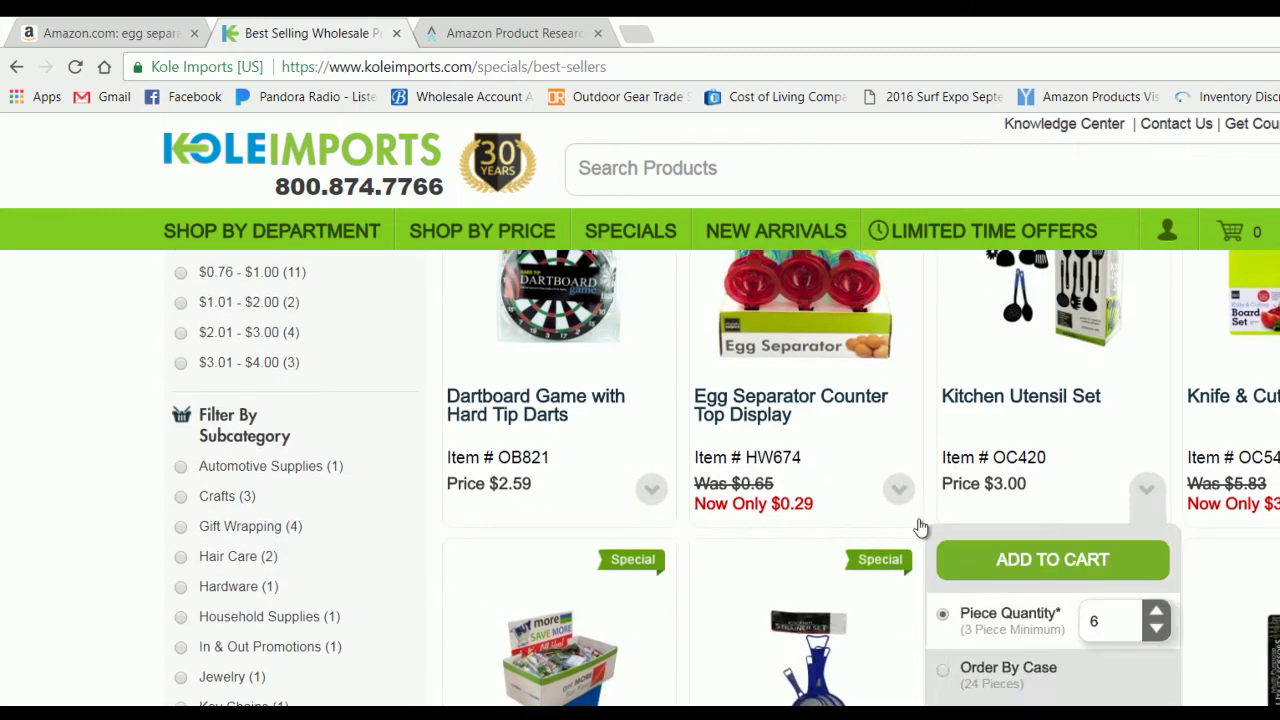
scroll(139, 583, "down", 1)
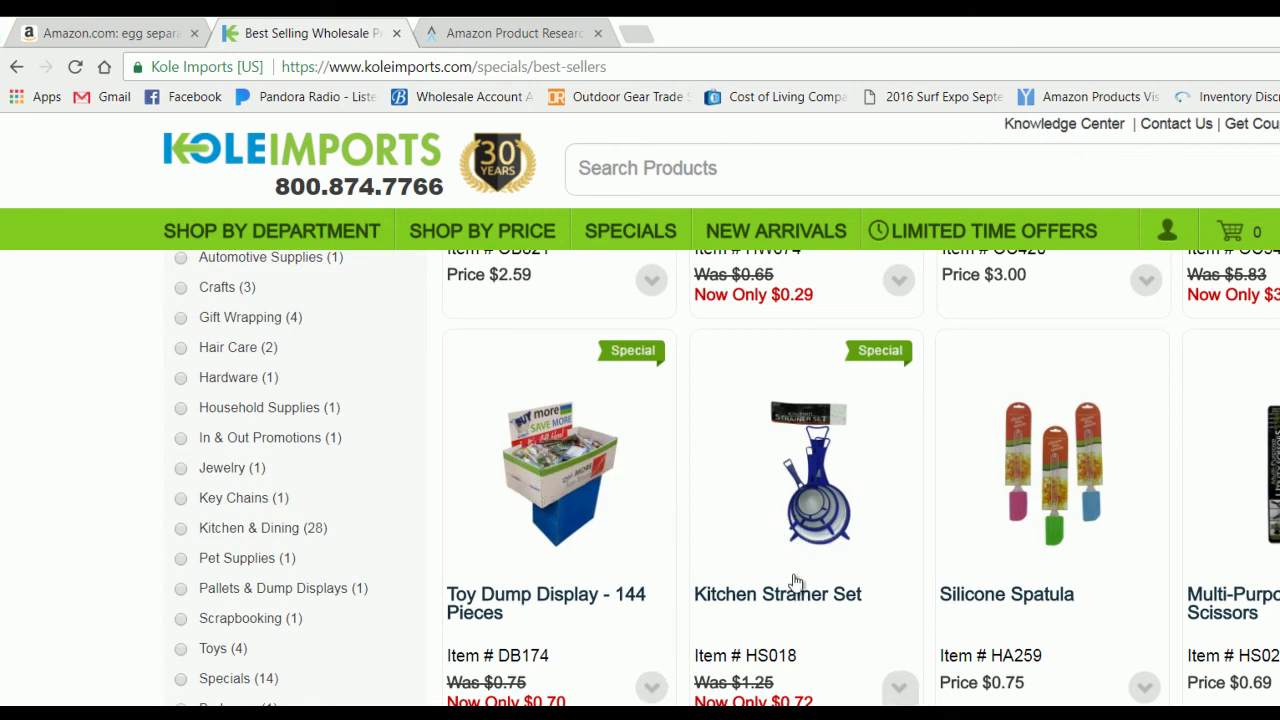
Go back to Amazon and replace the egg separator search with the suggested keyword "kitchen strainer"
left_click(133, 22)
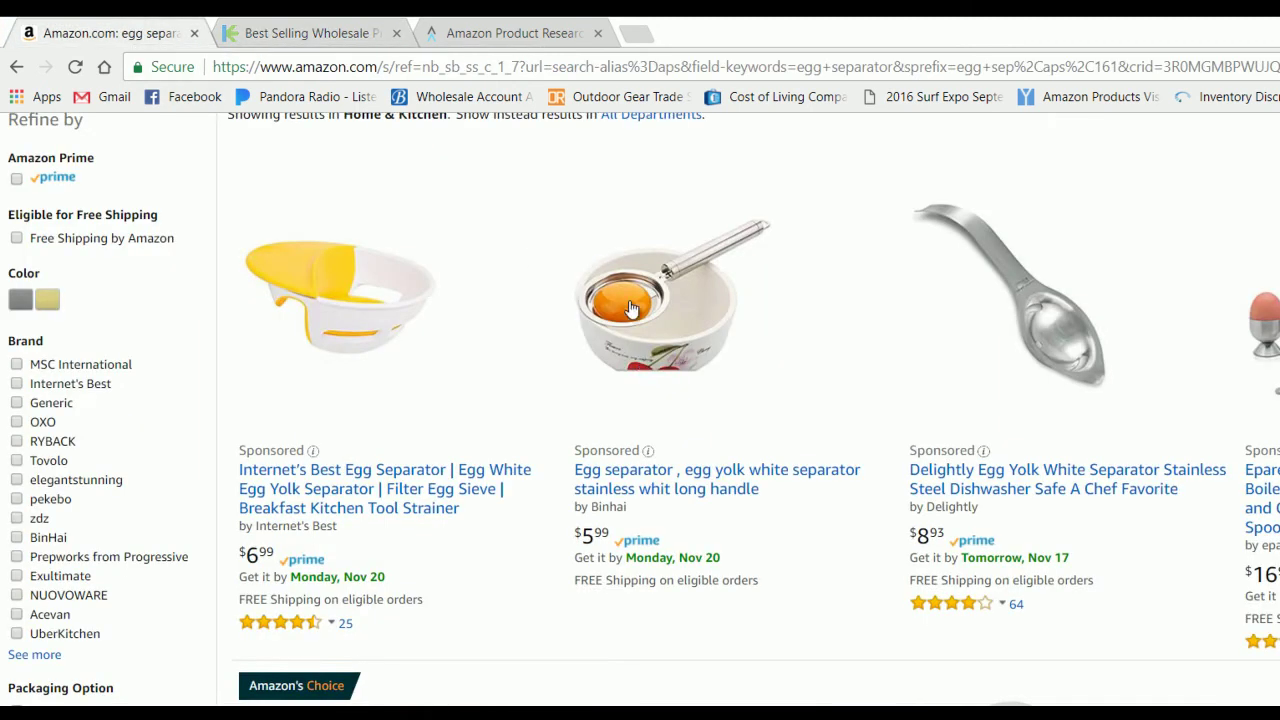
scroll(484, 218, "up", 4)
triple_click(482, 199)
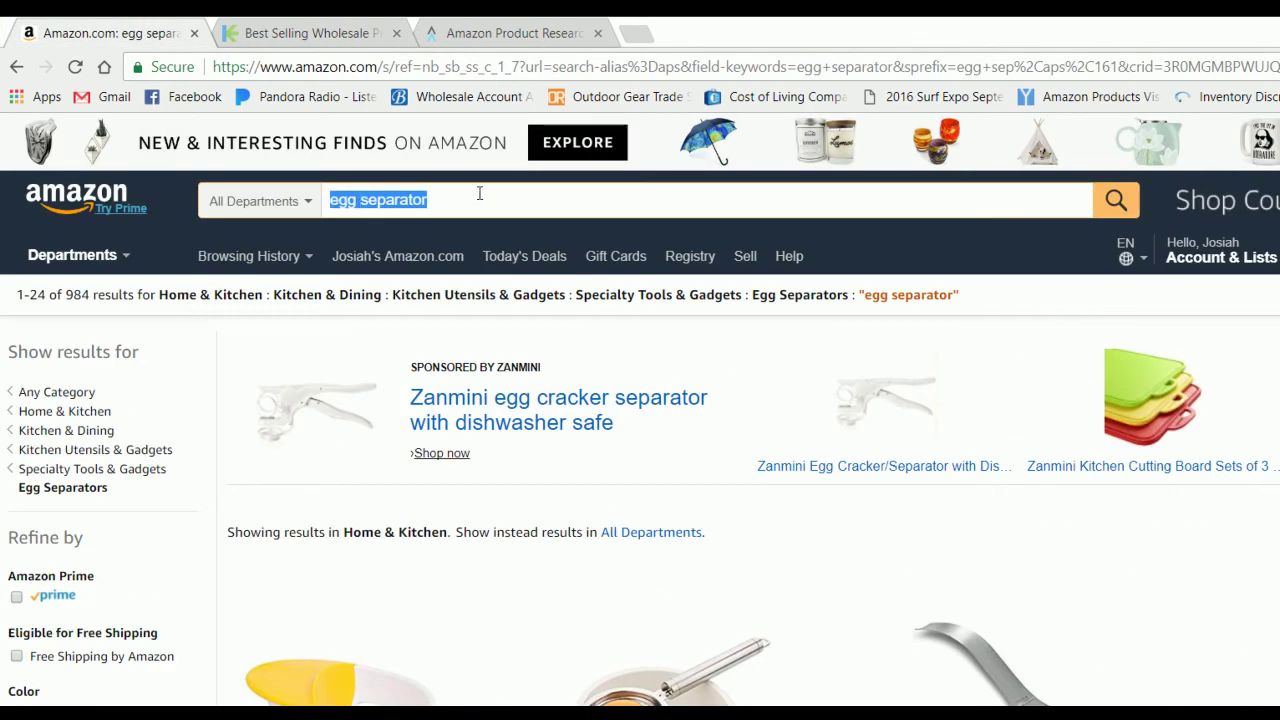
type("Kitchen ")
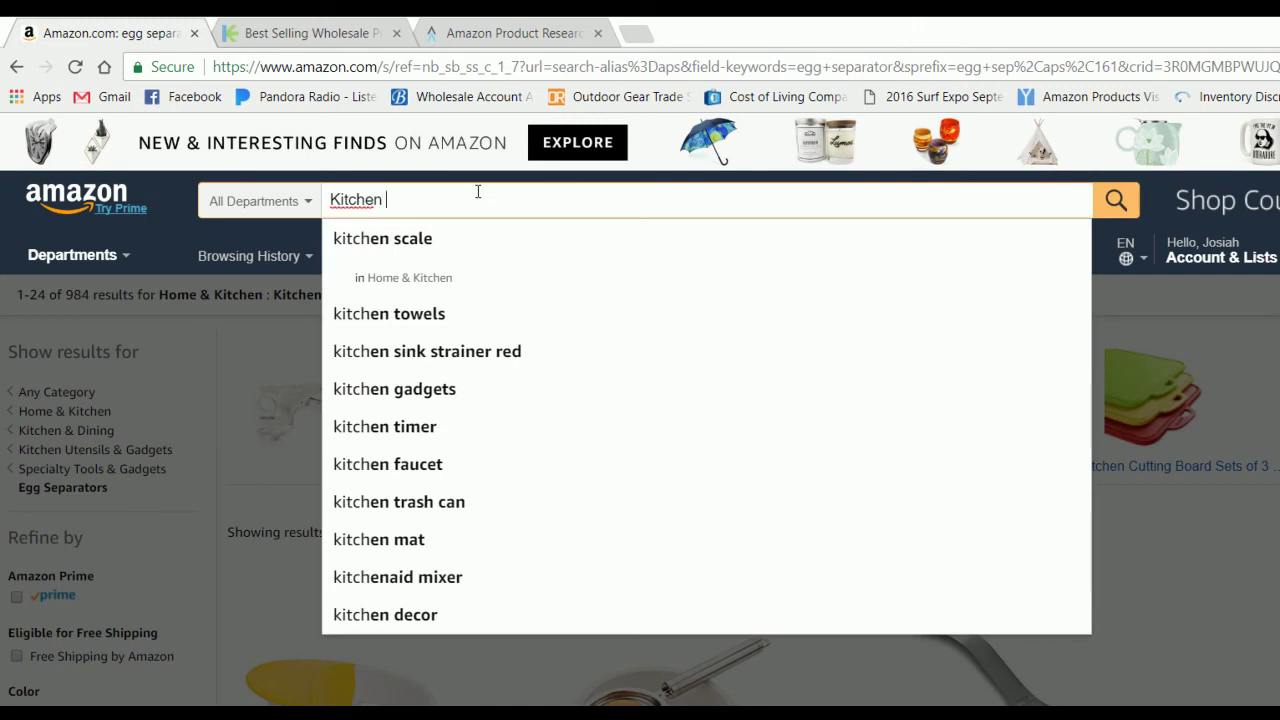
type("Stra")
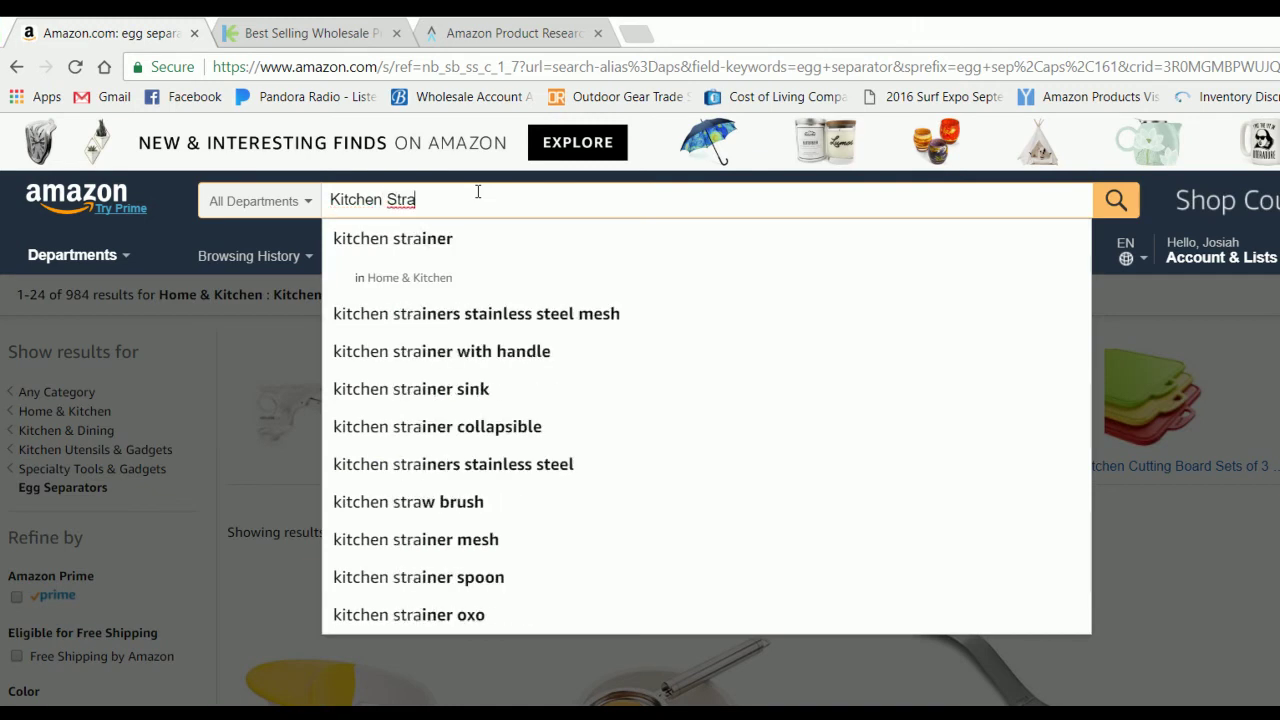
left_click(443, 240)
Look through the kitchen strainer search results and run the Market Intelligence analysis on them
scroll(967, 418, "down", 10)
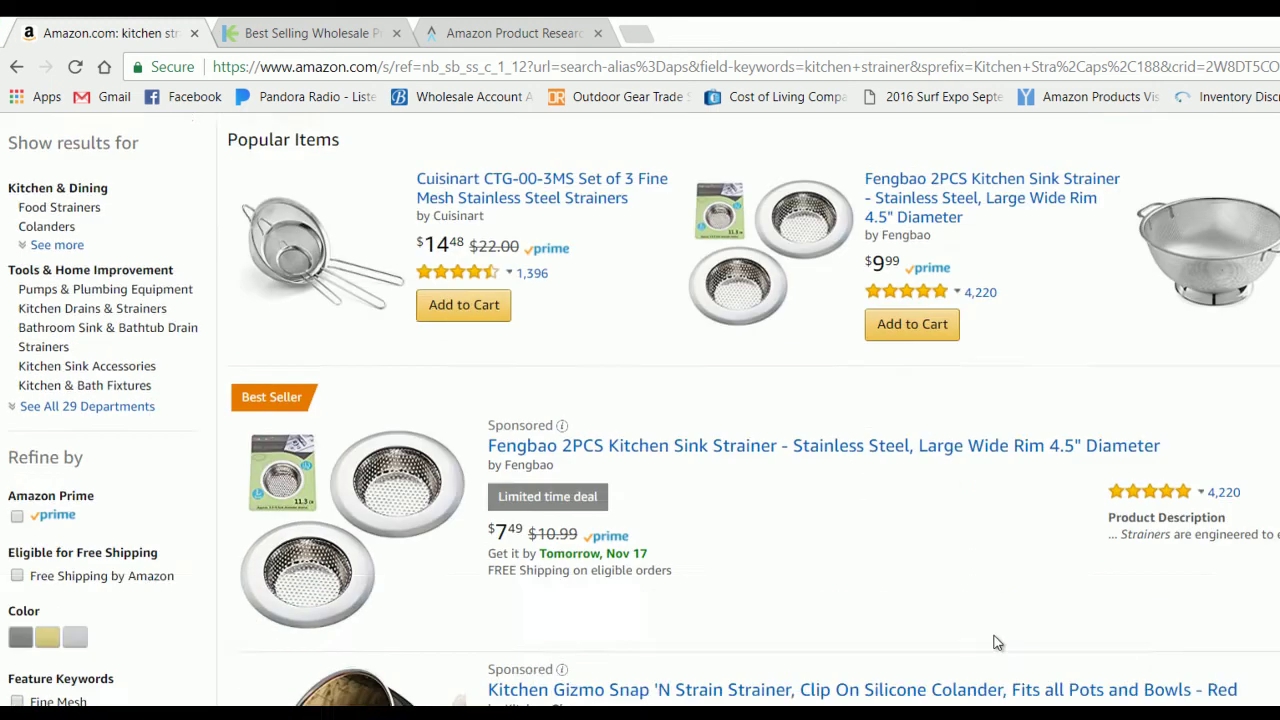
scroll(582, 428, "down", 7)
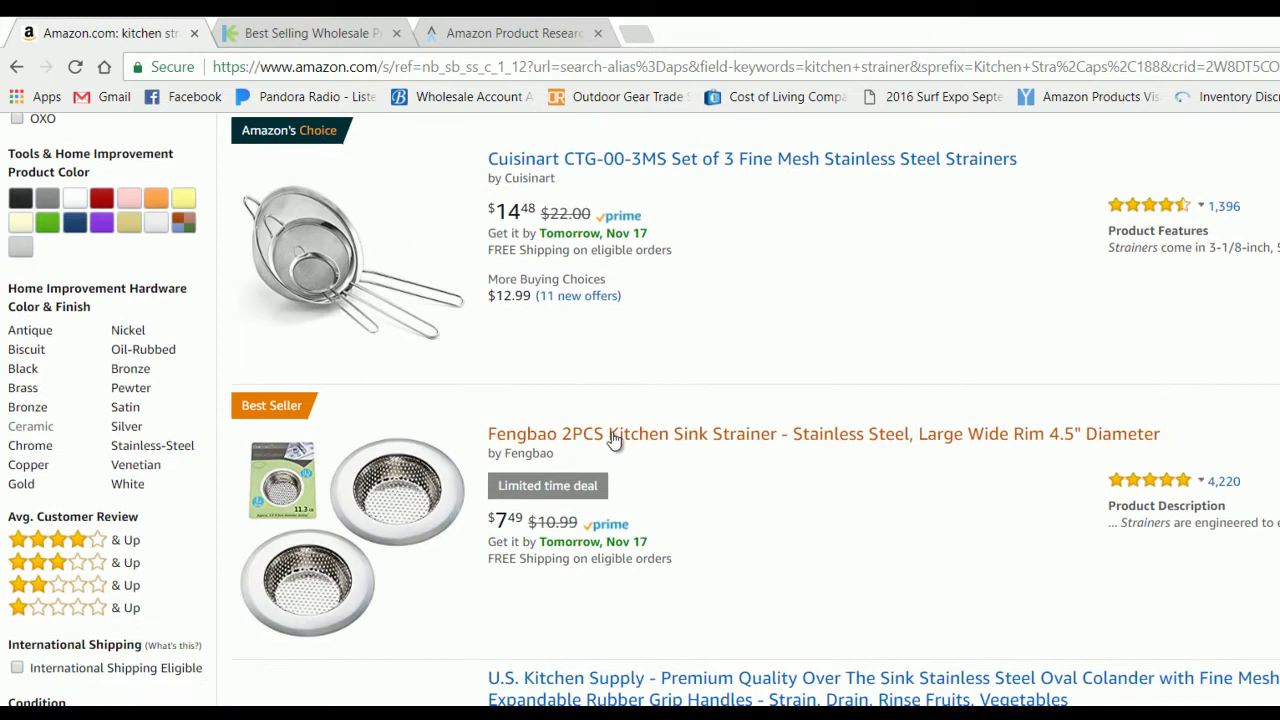
scroll(670, 448, "down", 1)
scroll(534, 454, "up", 2)
scroll(929, 509, "up", 10)
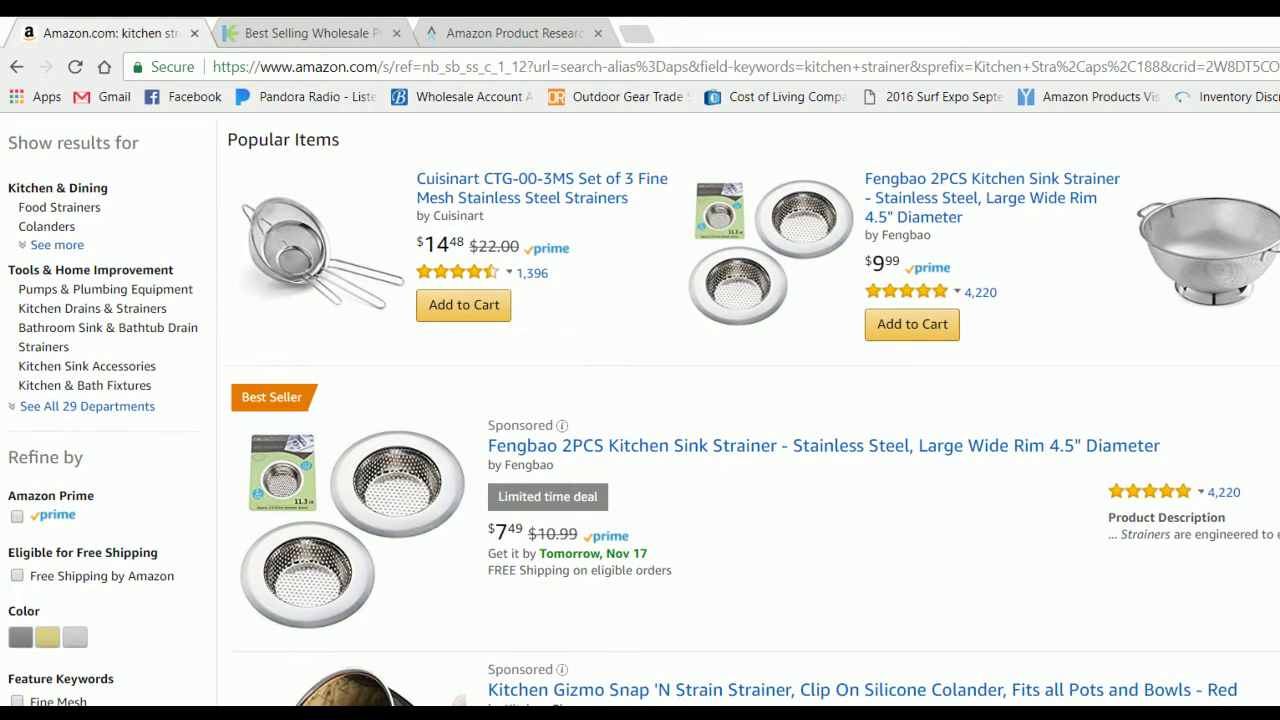
scroll(910, 450, "up", 3)
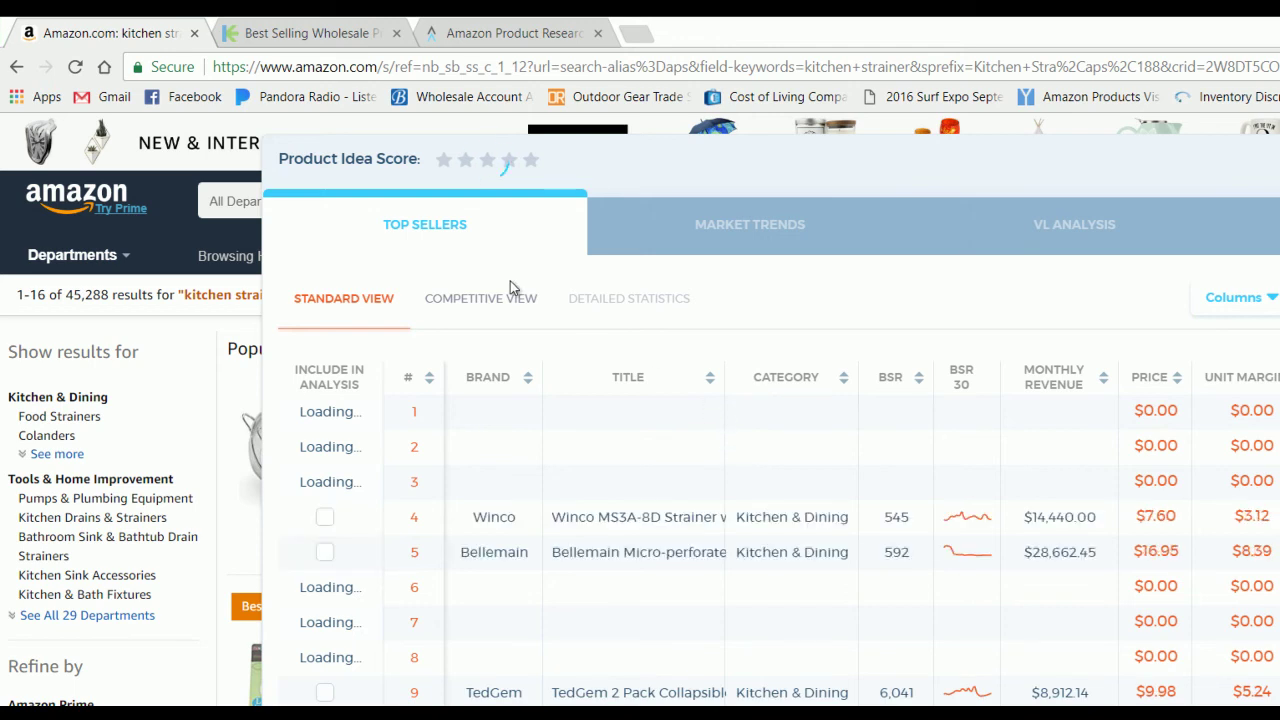
Examine the feature overview on Viral Launch's Market Intelligence page while checking on the kitchen strainer analysis
left_click(513, 34)
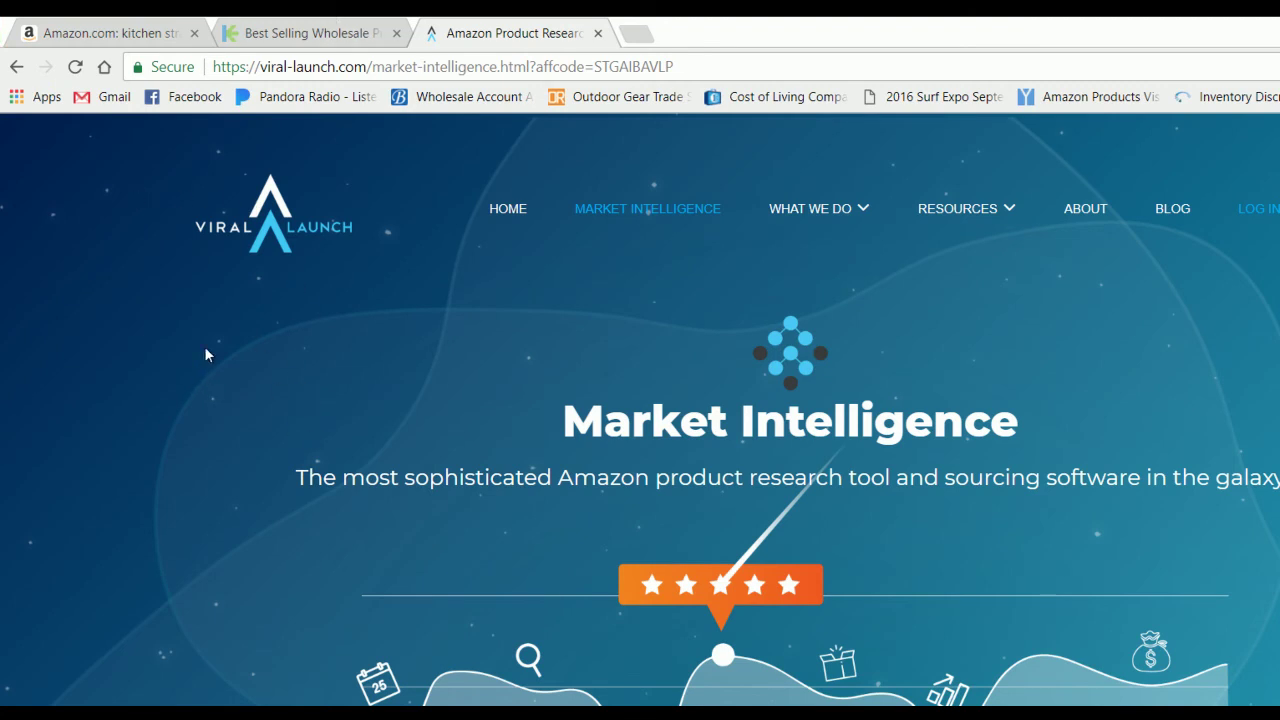
left_click(130, 33)
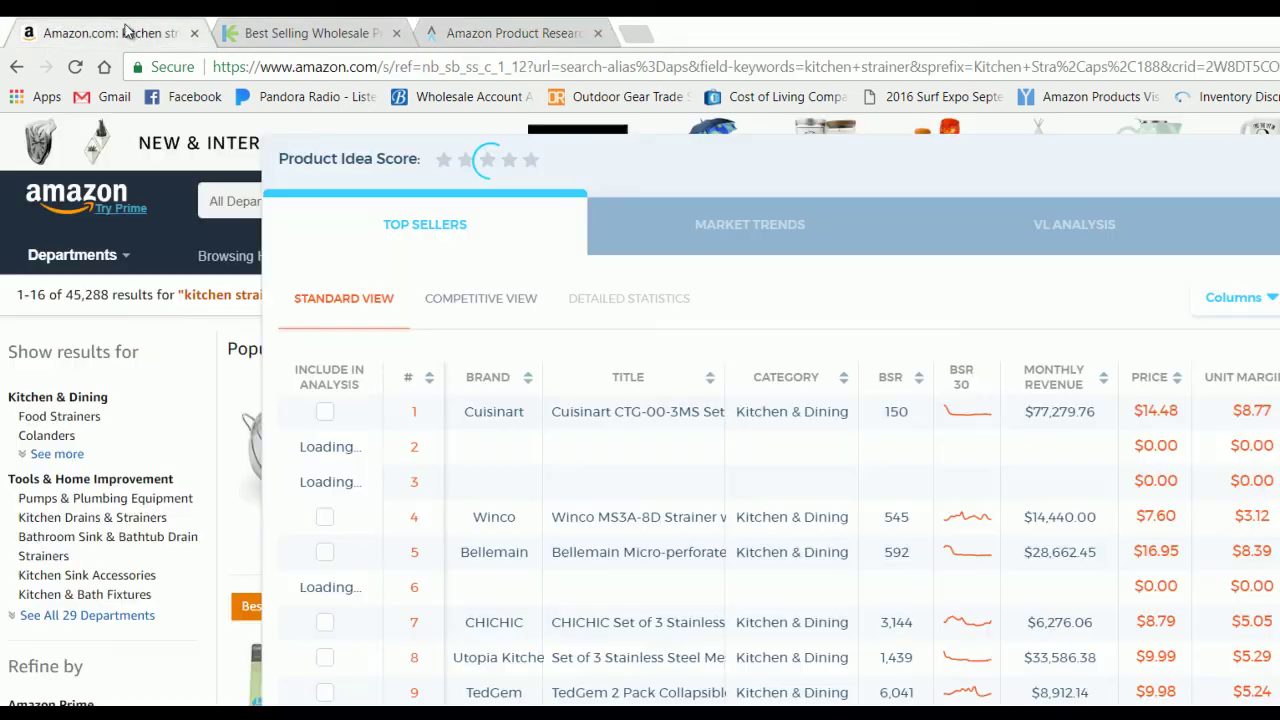
left_click(518, 36)
scroll(344, 455, "down", 7)
scroll(262, 452, "down", 5)
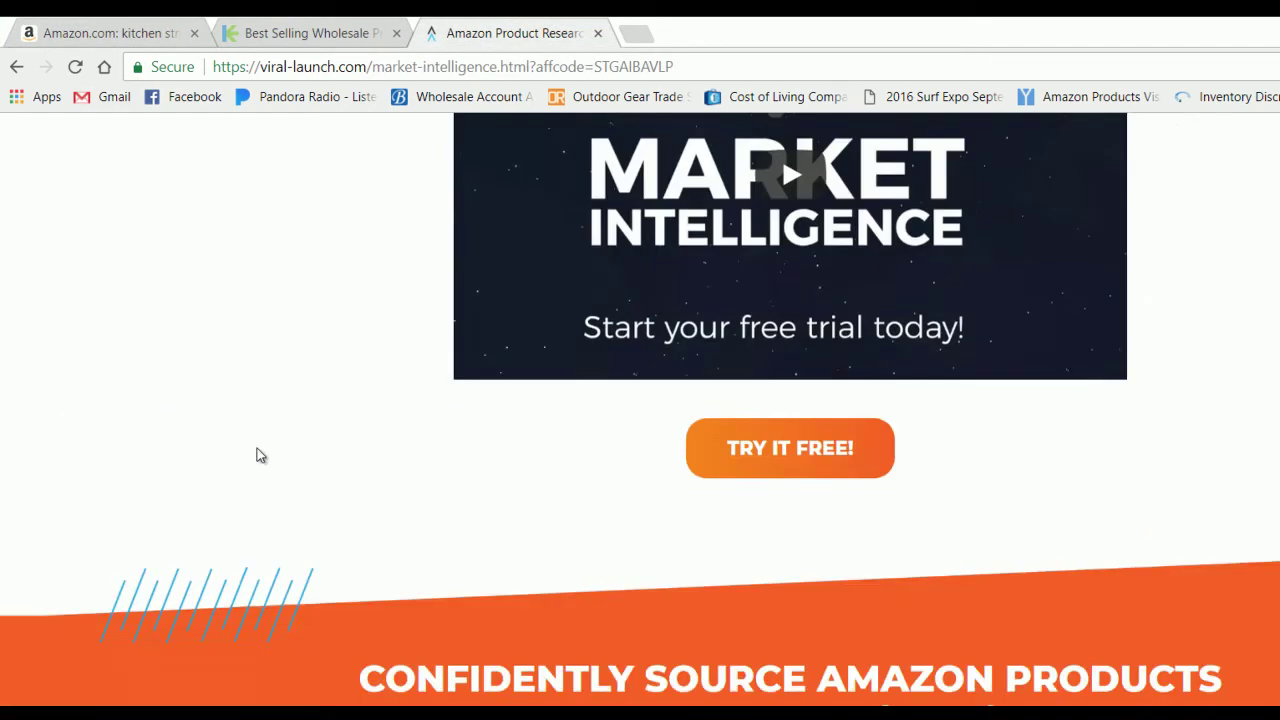
scroll(257, 448, "up", 6)
scroll(352, 414, "up", 5)
scroll(320, 428, "down", 15)
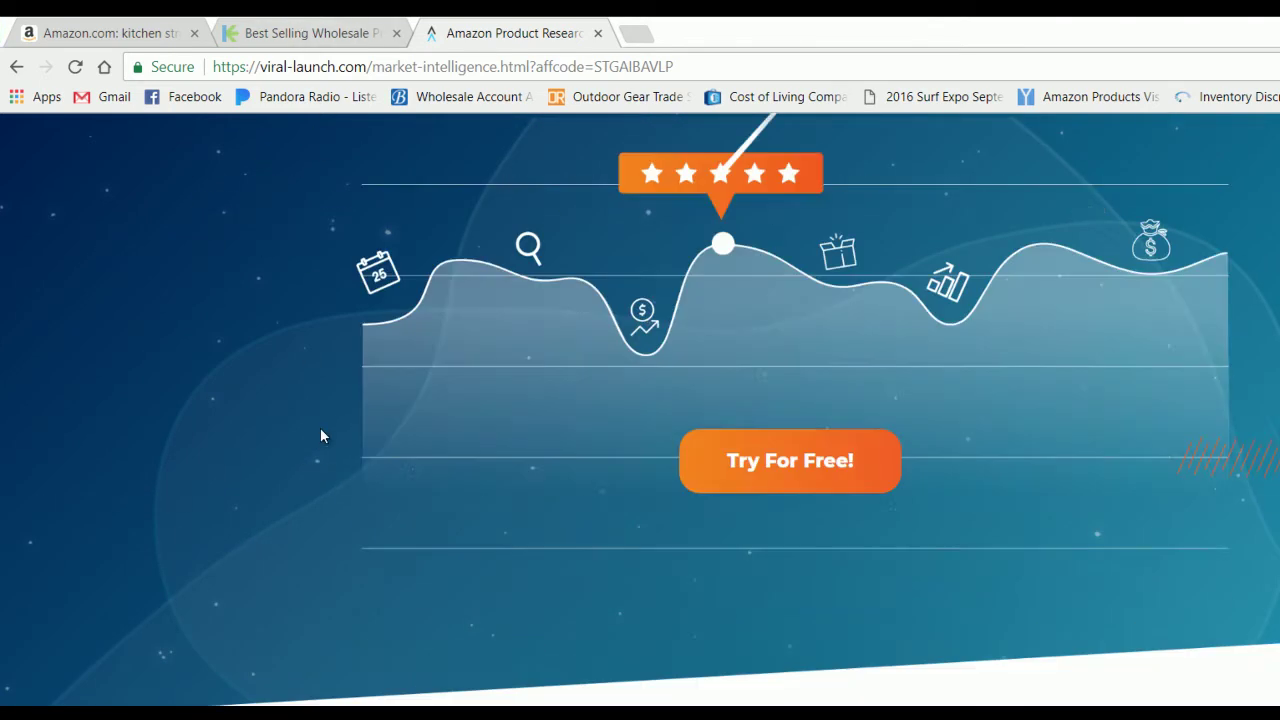
scroll(229, 427, "down", 12)
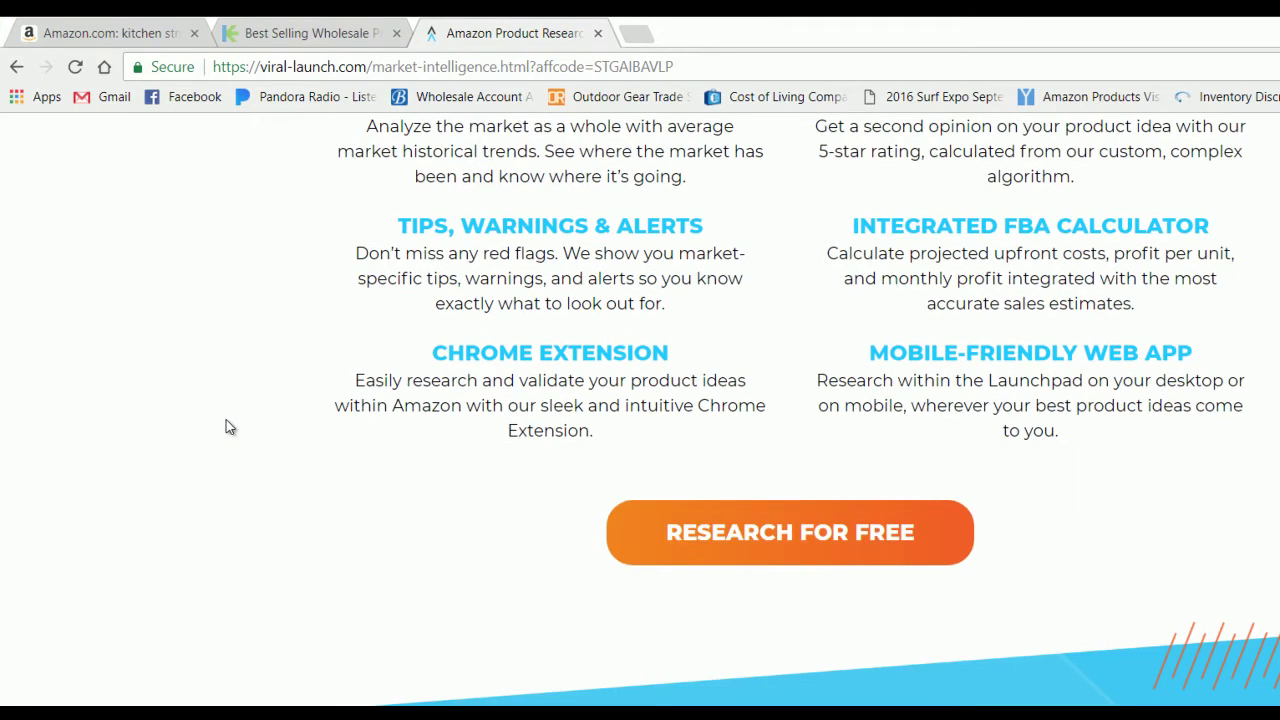
Review the Market Intelligence sample table and compare the monthly and annual subscription plans in the pricing section
scroll(228, 427, "down", 9)
scroll(229, 426, "up", 2)
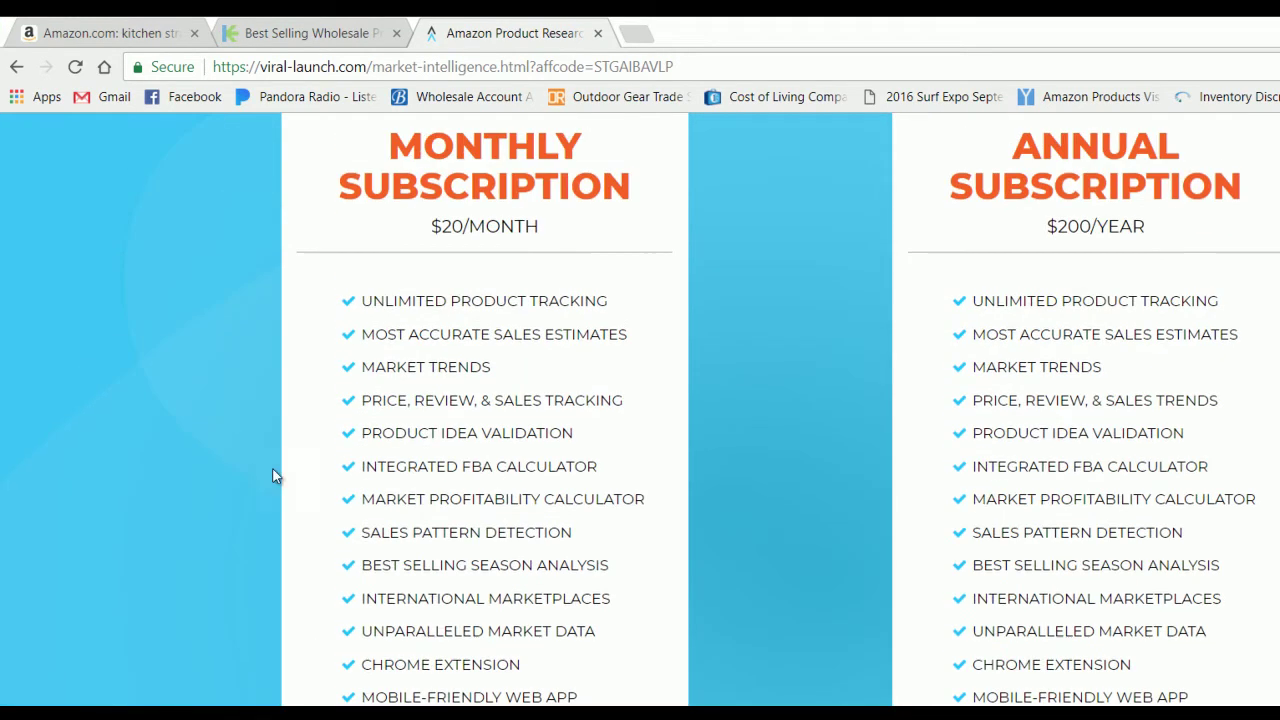
scroll(437, 400, "up", 20)
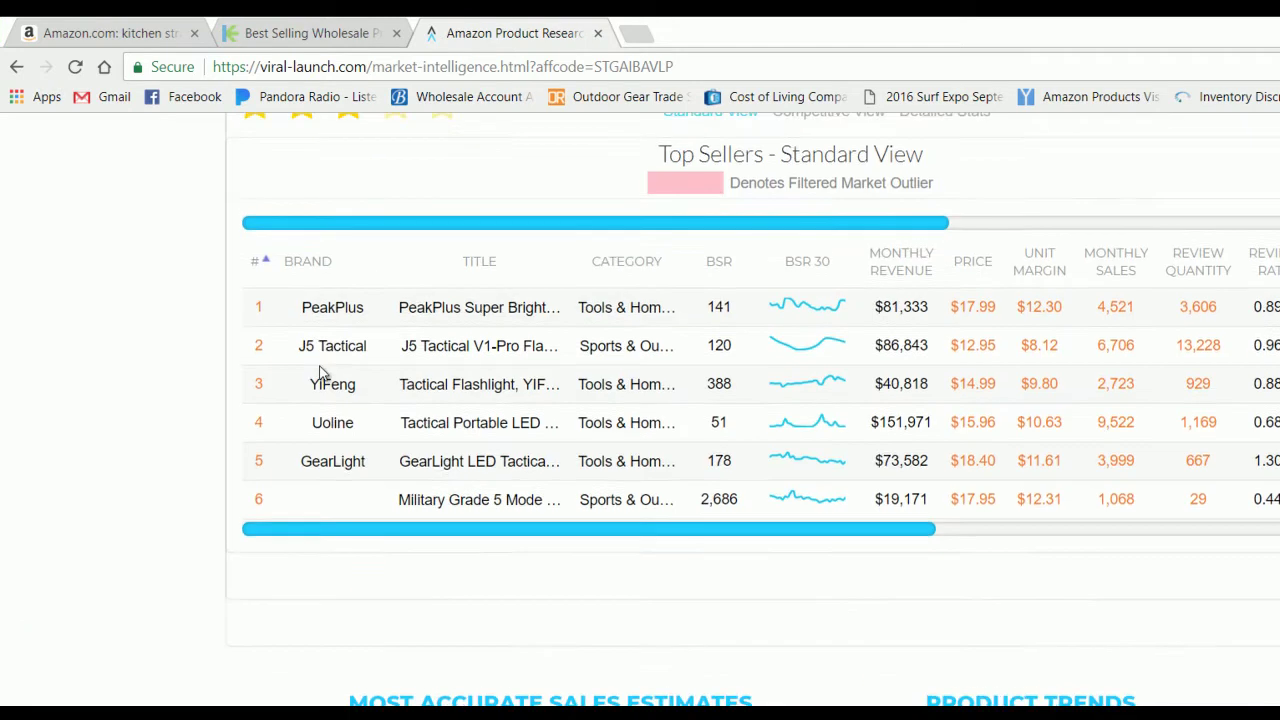
scroll(314, 303, "up", 10)
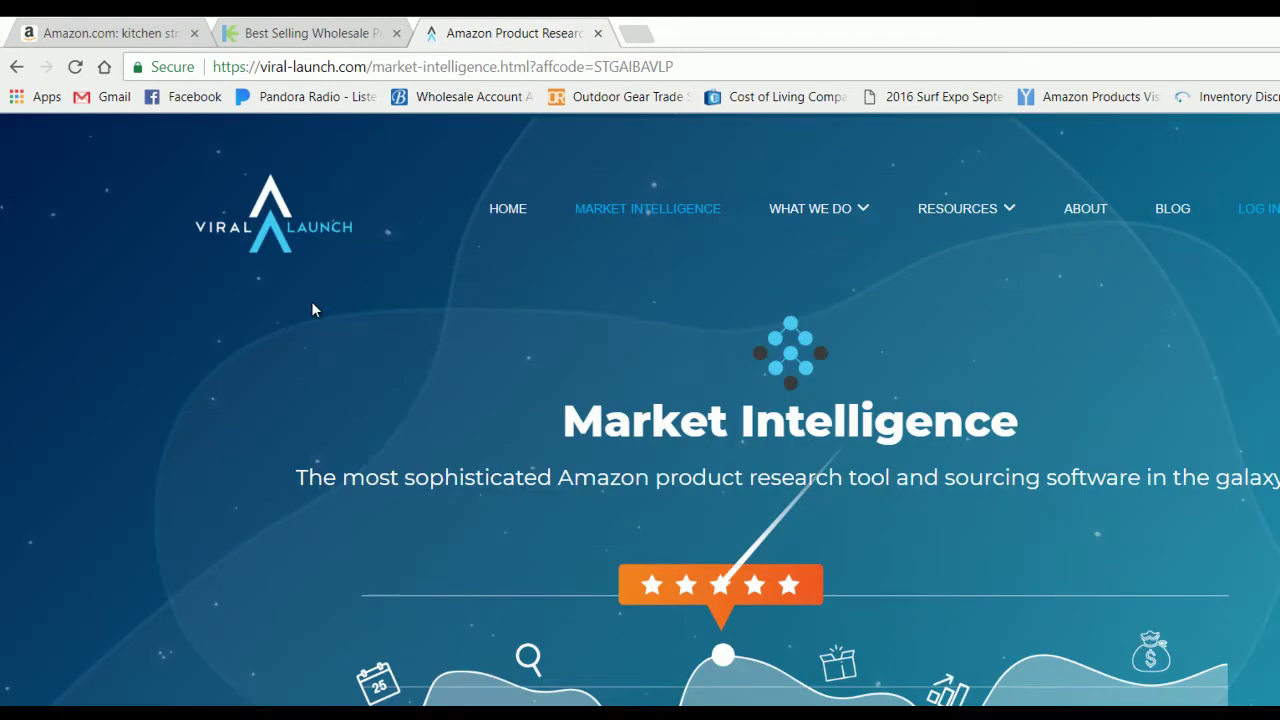
scroll(300, 308, "down", 4)
scroll(278, 314, "down", 20)
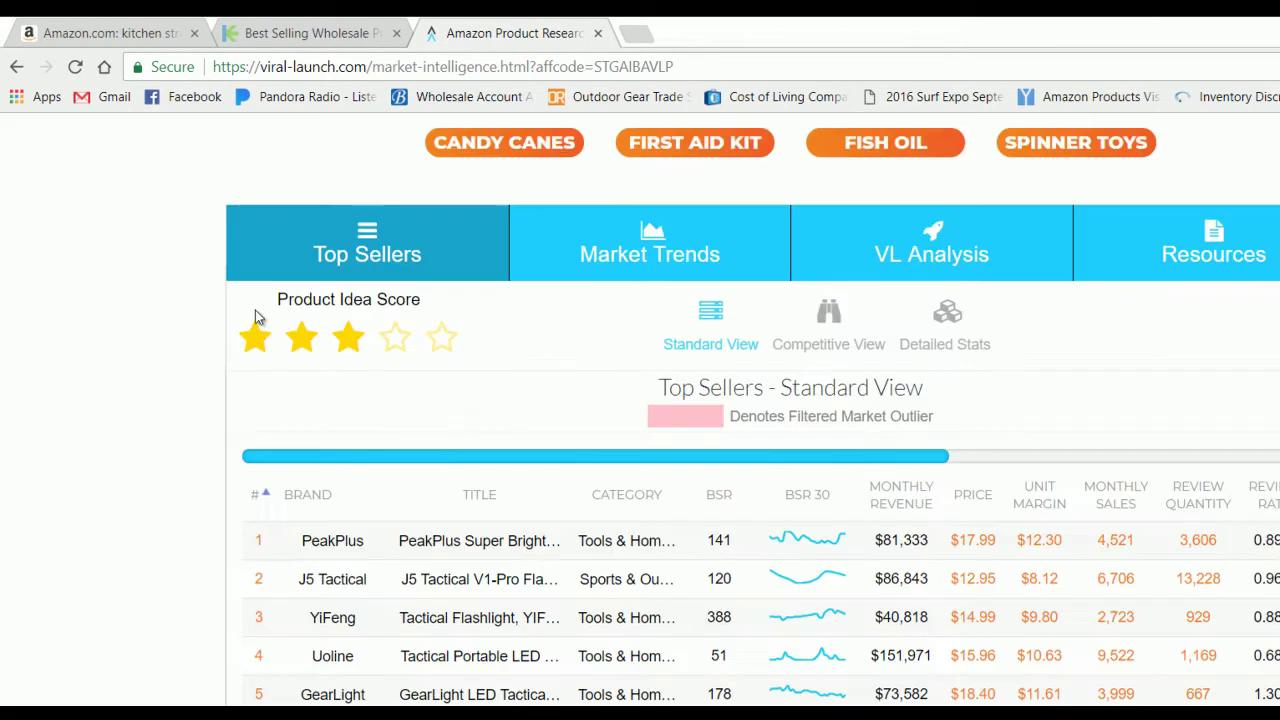
scroll(222, 331, "down", 12)
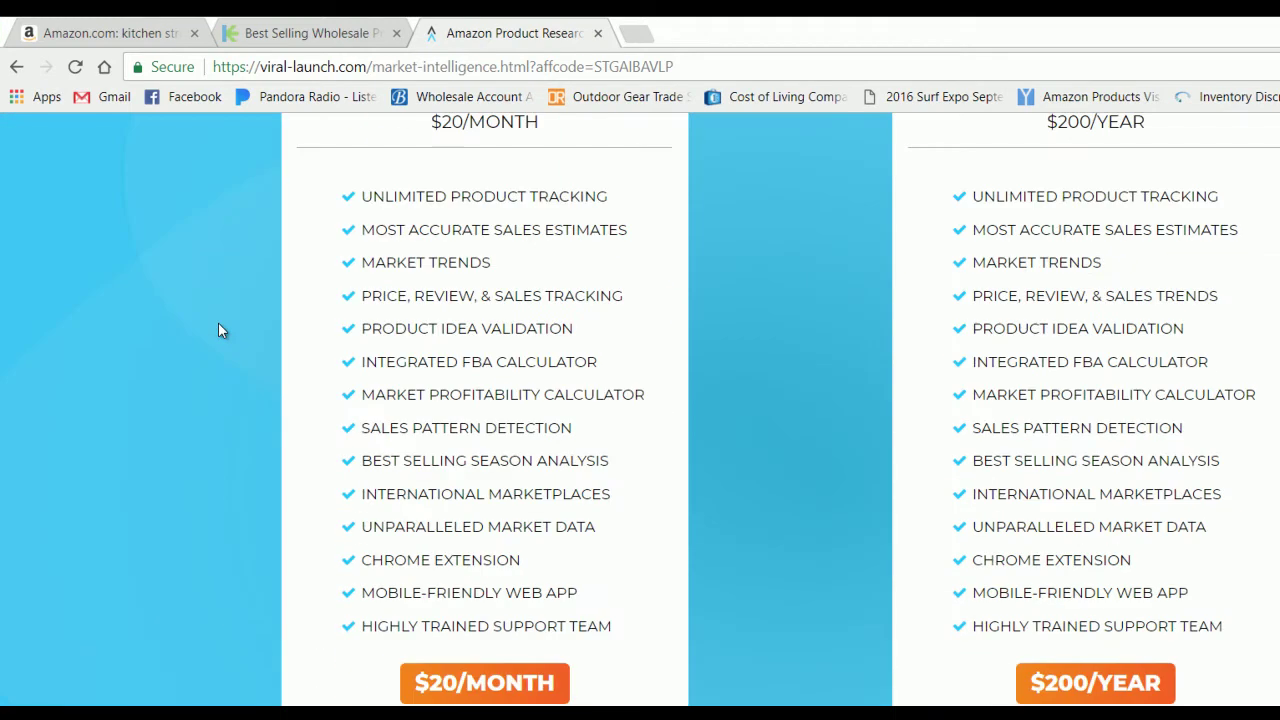
scroll(220, 328, "up", 10)
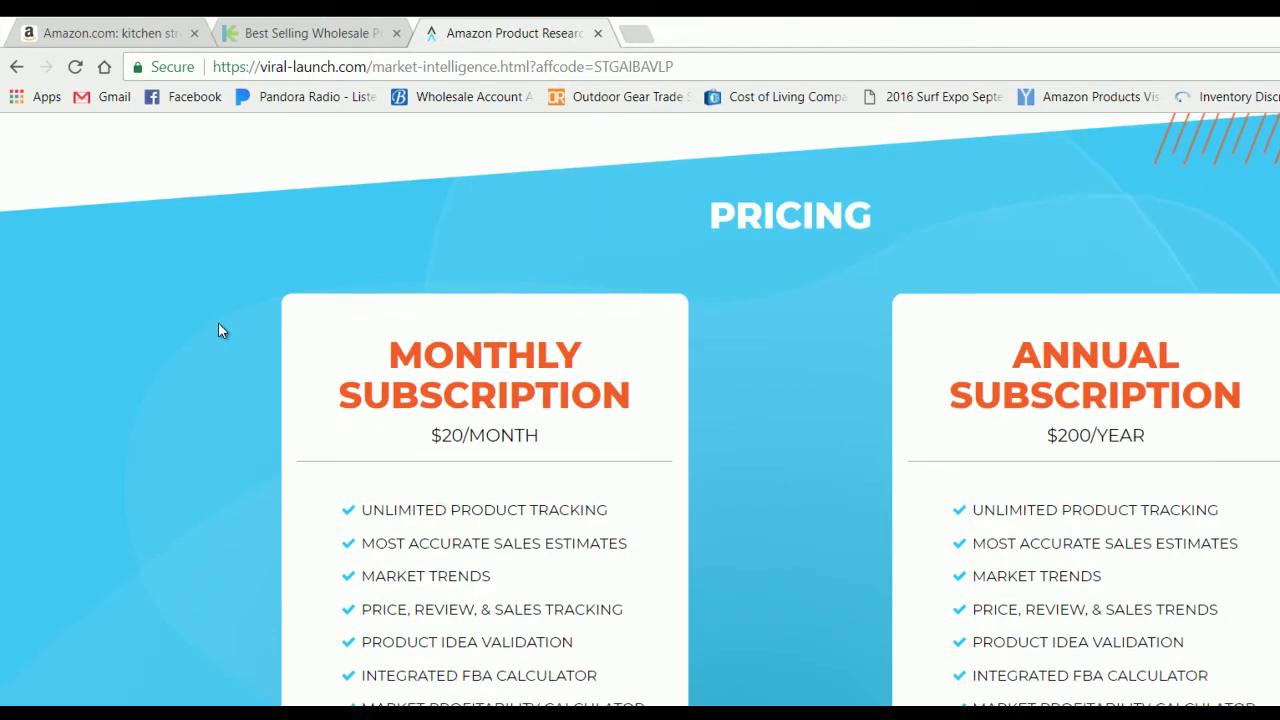
scroll(1069, 502, "down", 5)
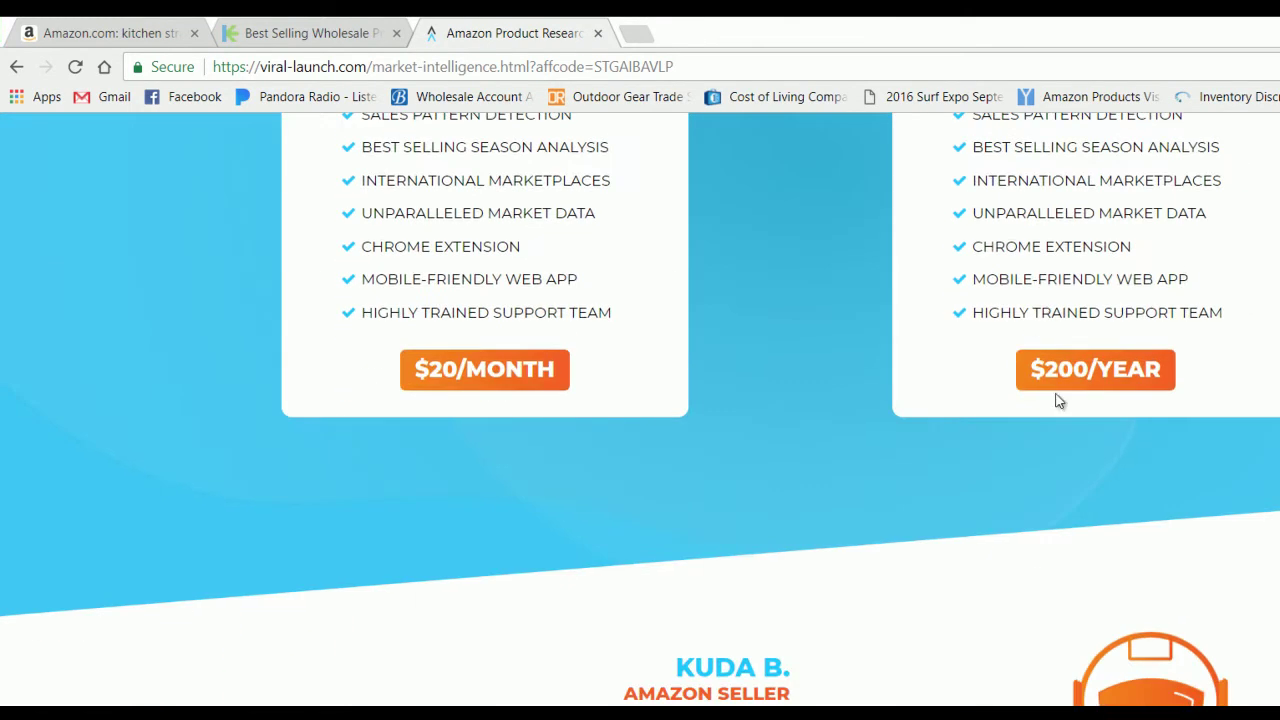
scroll(1185, 341, "up", 5)
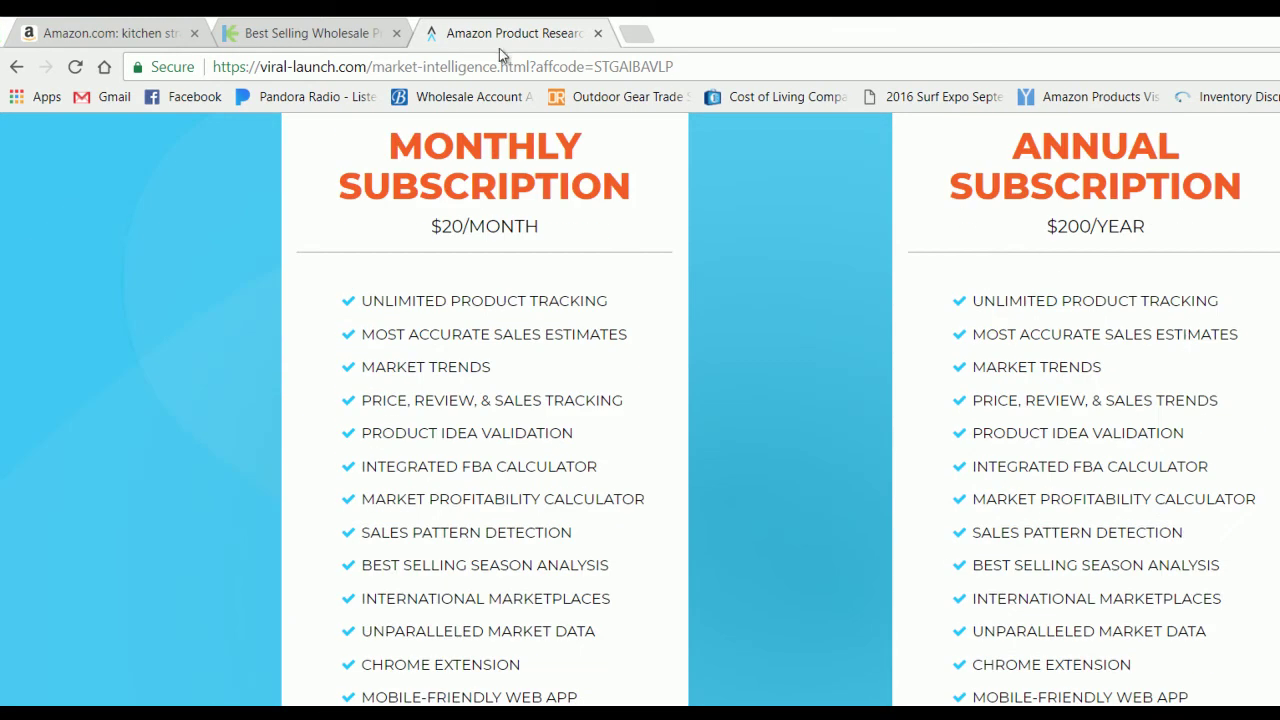
Check the Kole Imports strainer set and return to Amazon to examine the kitchen strainer Top Sellers listings
left_click(300, 33)
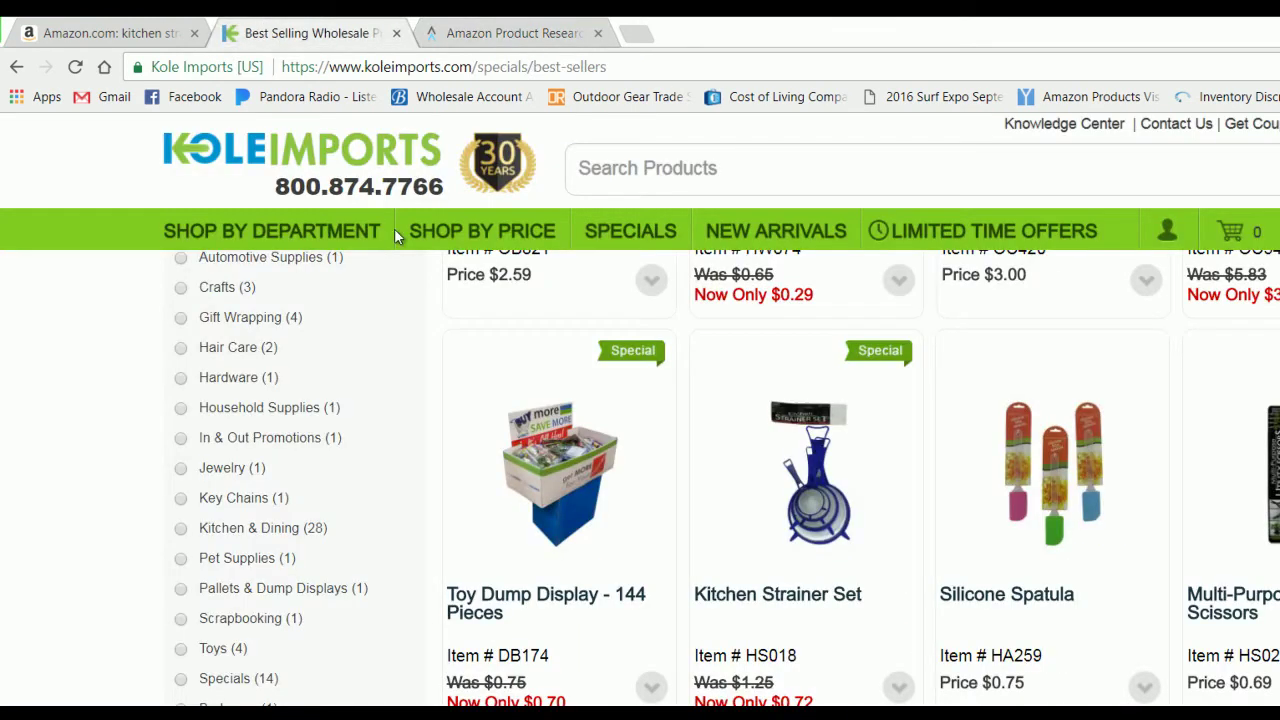
left_click(50, 34)
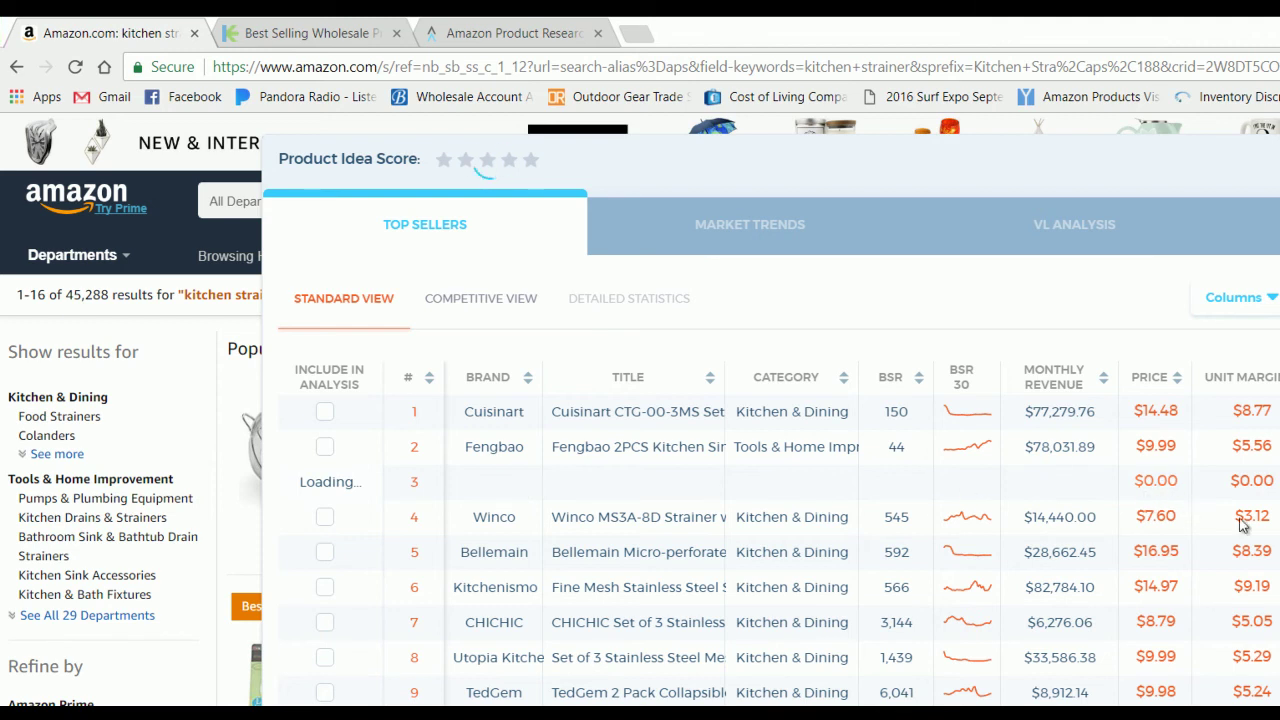
scroll(1262, 548, "down", 1)
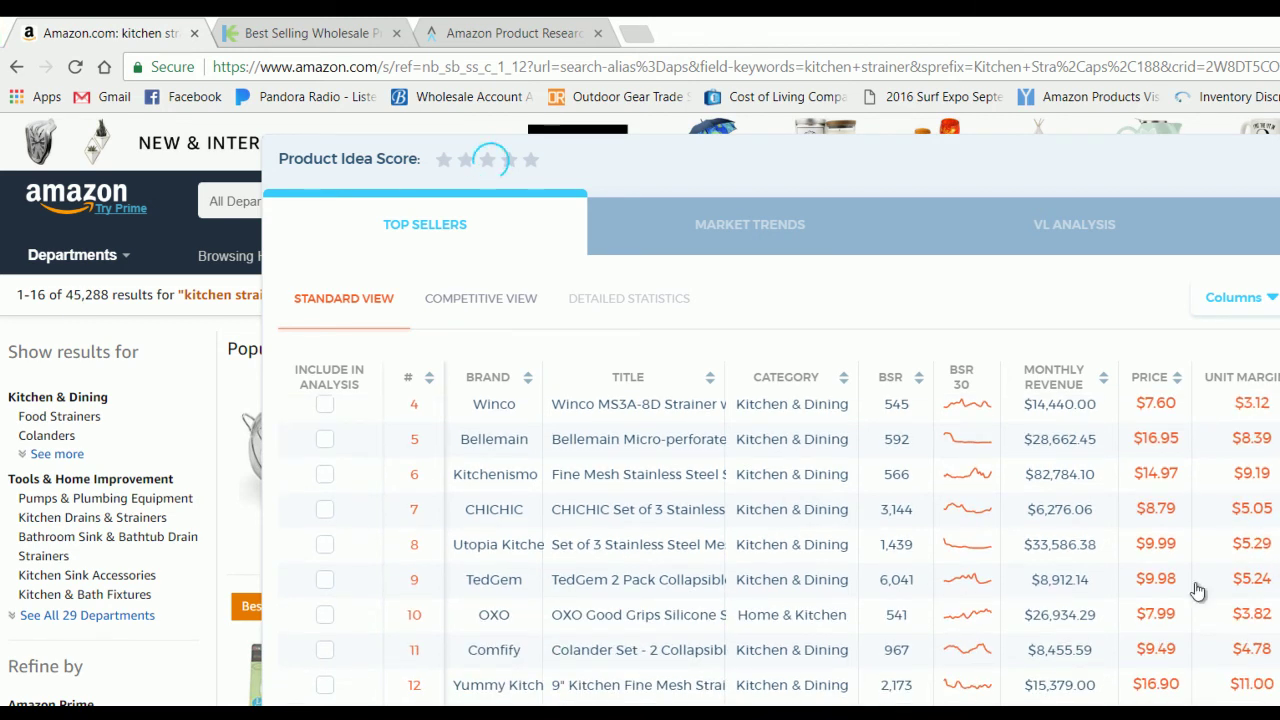
scroll(594, 554, "up", 1)
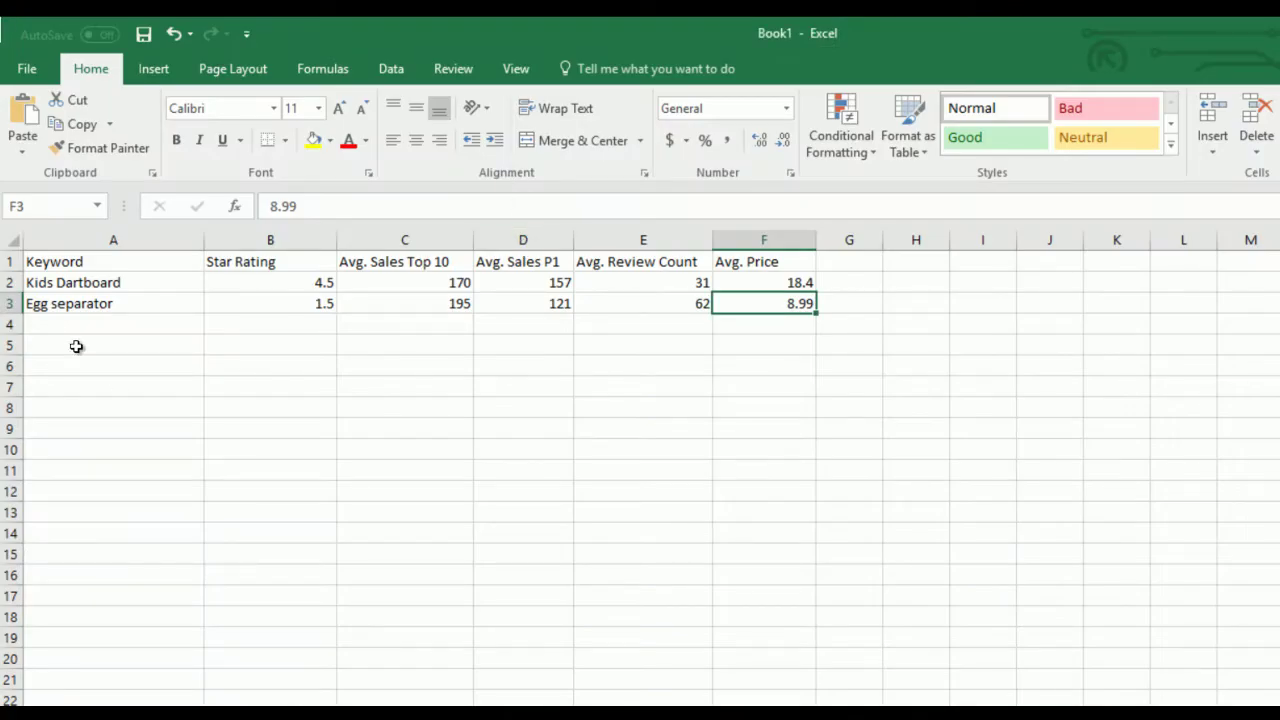
Switch to the Excel comparison sheet and enter Kitchen Strainer as the keyword in cell A4, below Egg separator
left_click(90, 328)
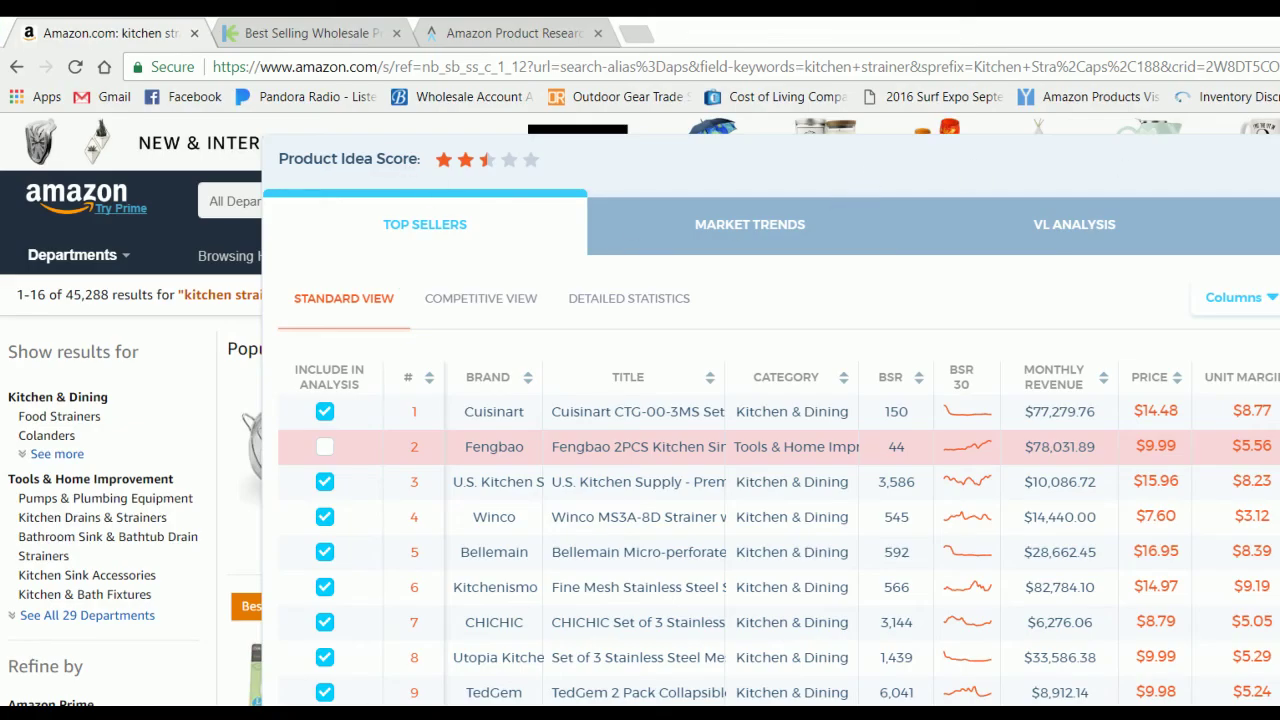
mouse_move(1153, 165)
left_mouse_down()
mouse_move(1130, 273)
mouse_move(1146, 429)
mouse_move(1143, 148)
left_mouse_up()
key("alt+Tab")
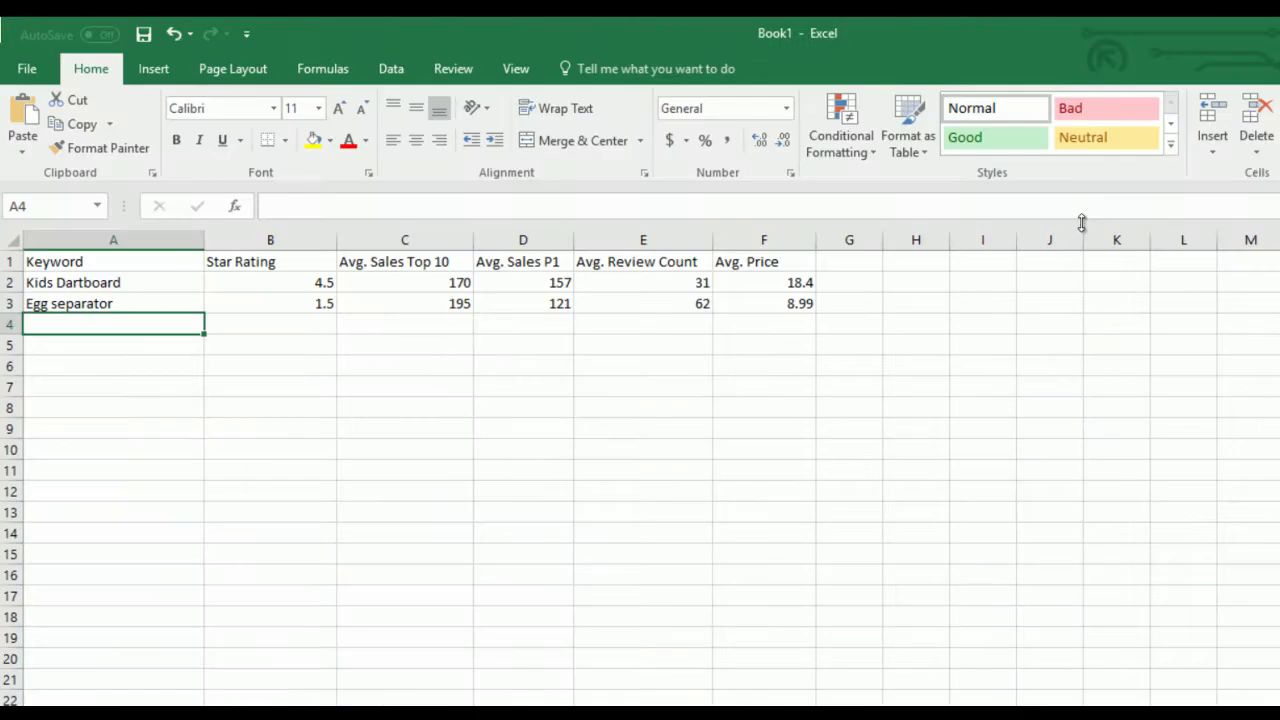
type("Kit")
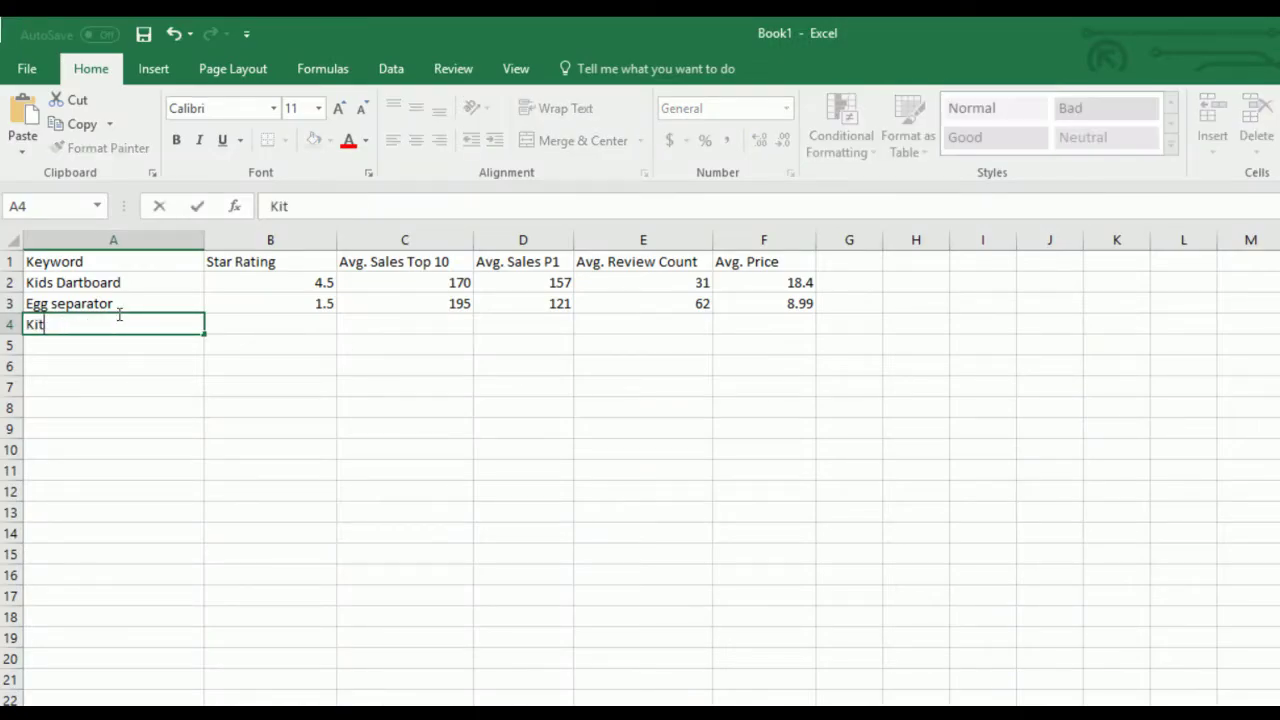
type("chen Strainer")
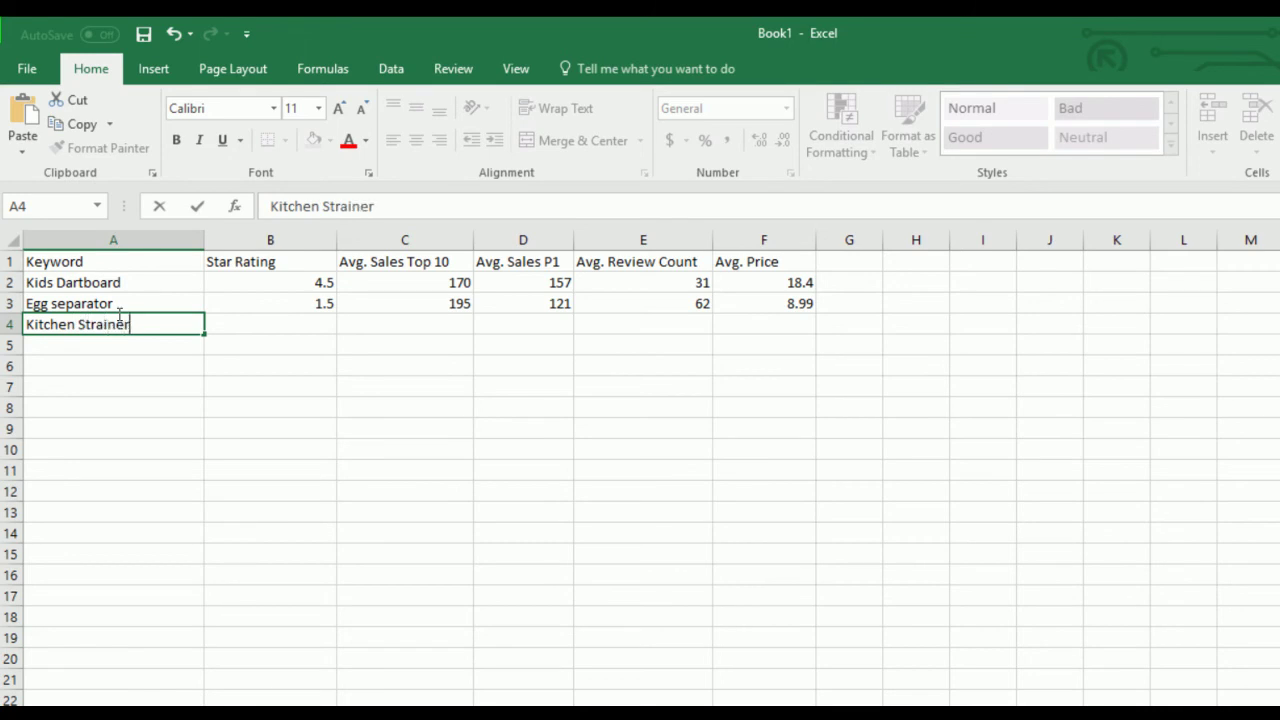
Enter 2.5 as the Kitchen Strainer star rating in cell B4
key("Tab")
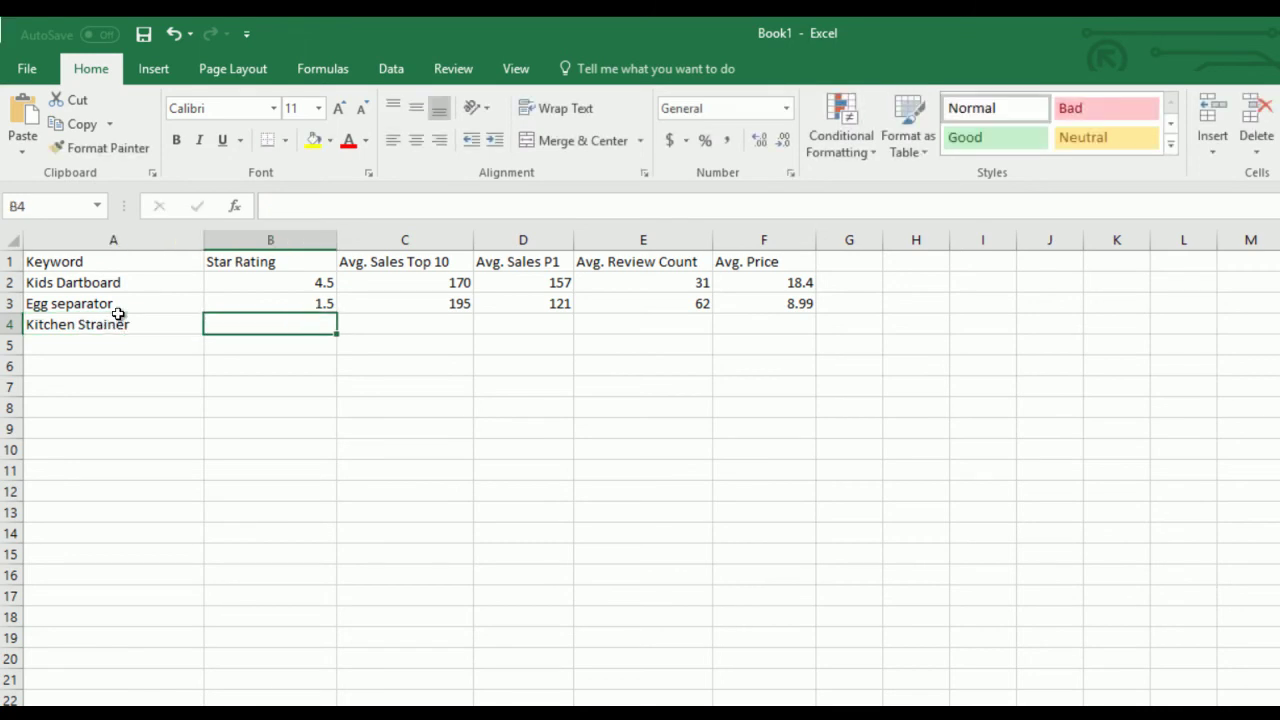
type("2.5")
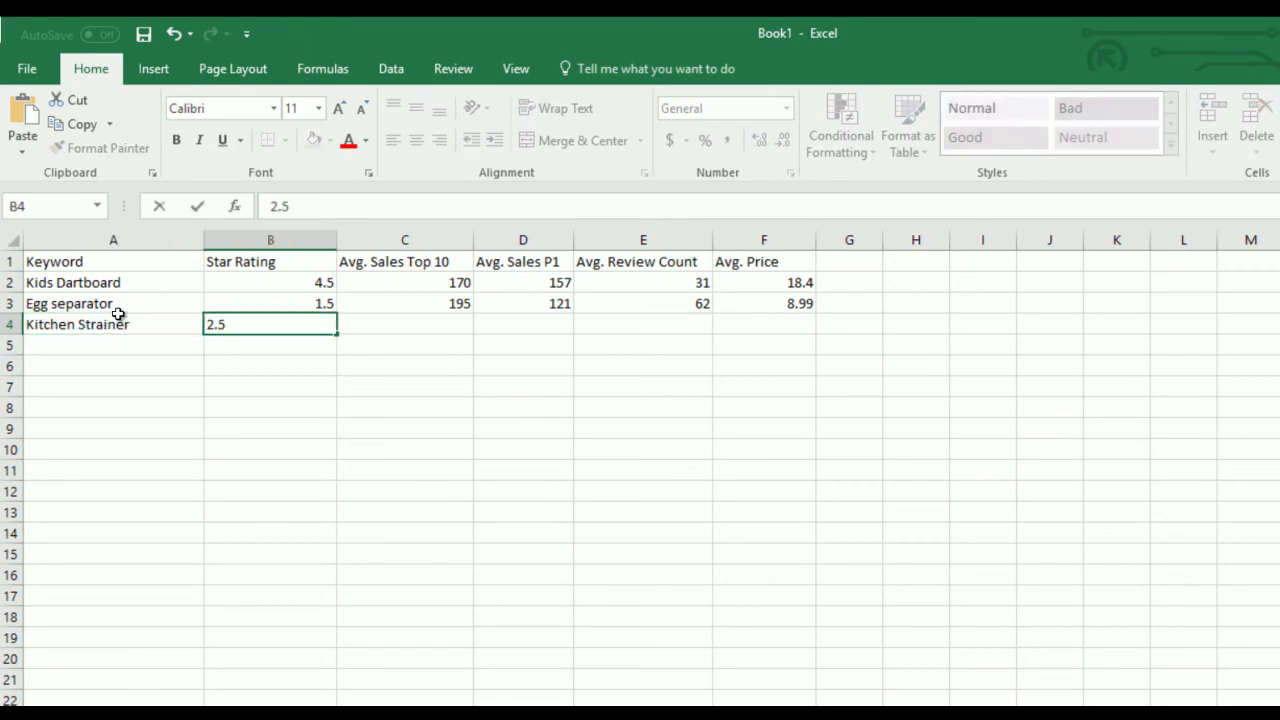
key("Tab")
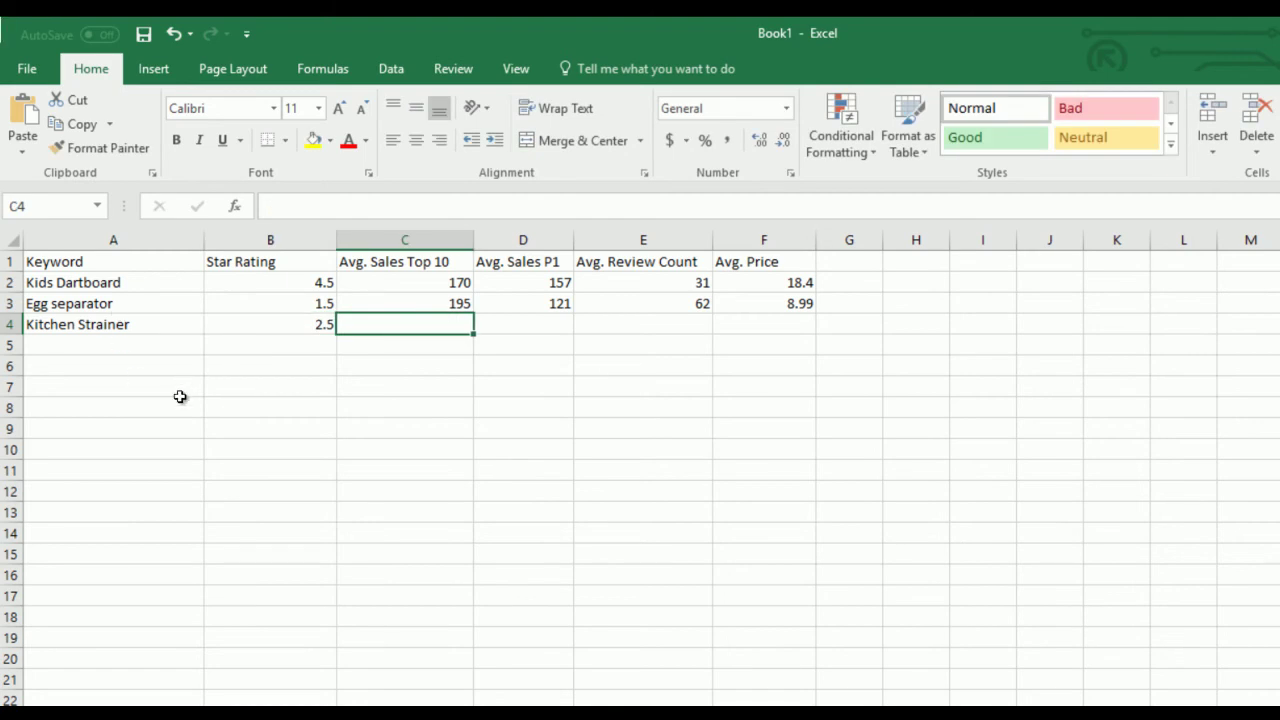
Look up the top 10 average sales in the browser's Market Intelligence detailed statistics and enter 2432 in cell C4 of the Excel sheet
key("alt+Tab")
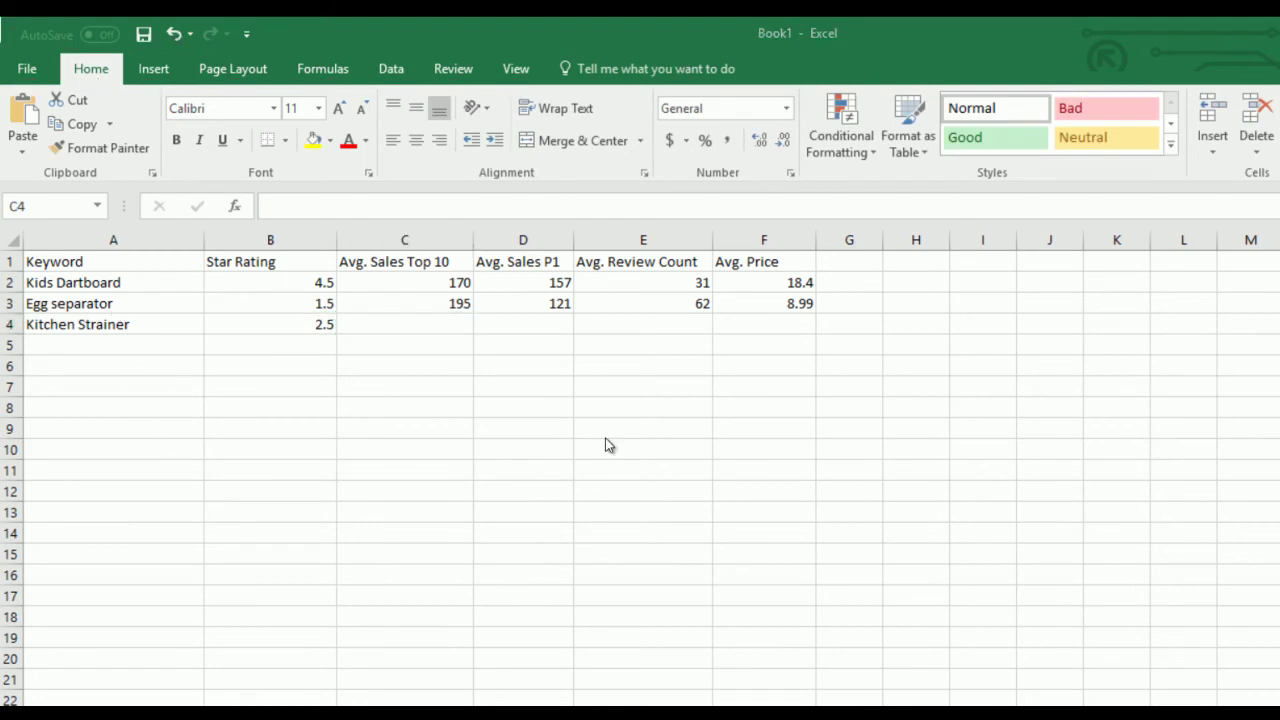
left_click(648, 286)
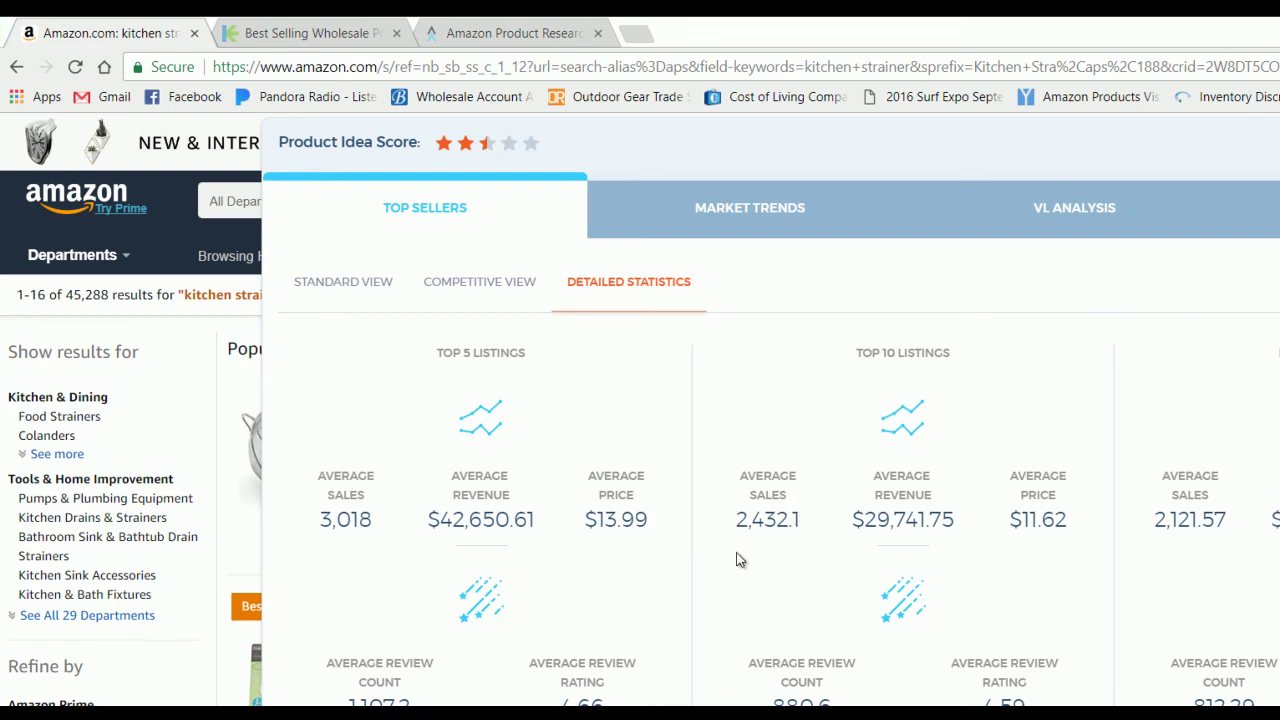
key("alt+Tab")
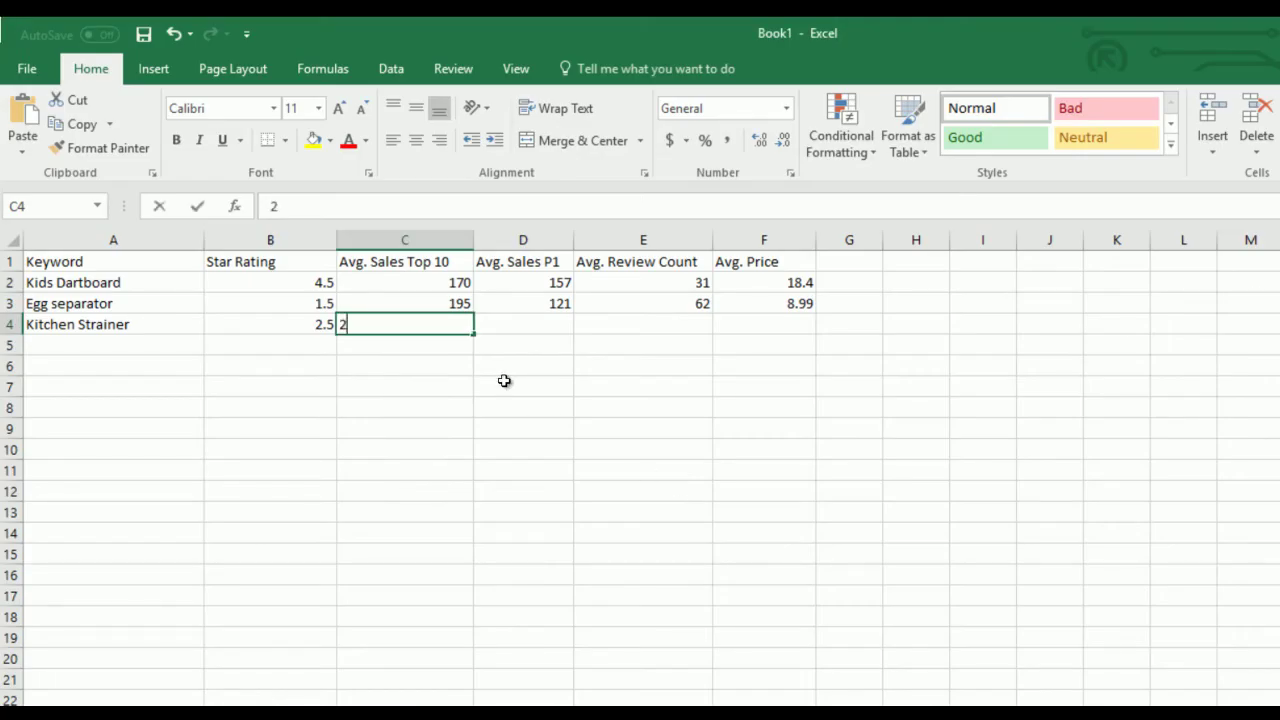
type("2432")
key("Tab")
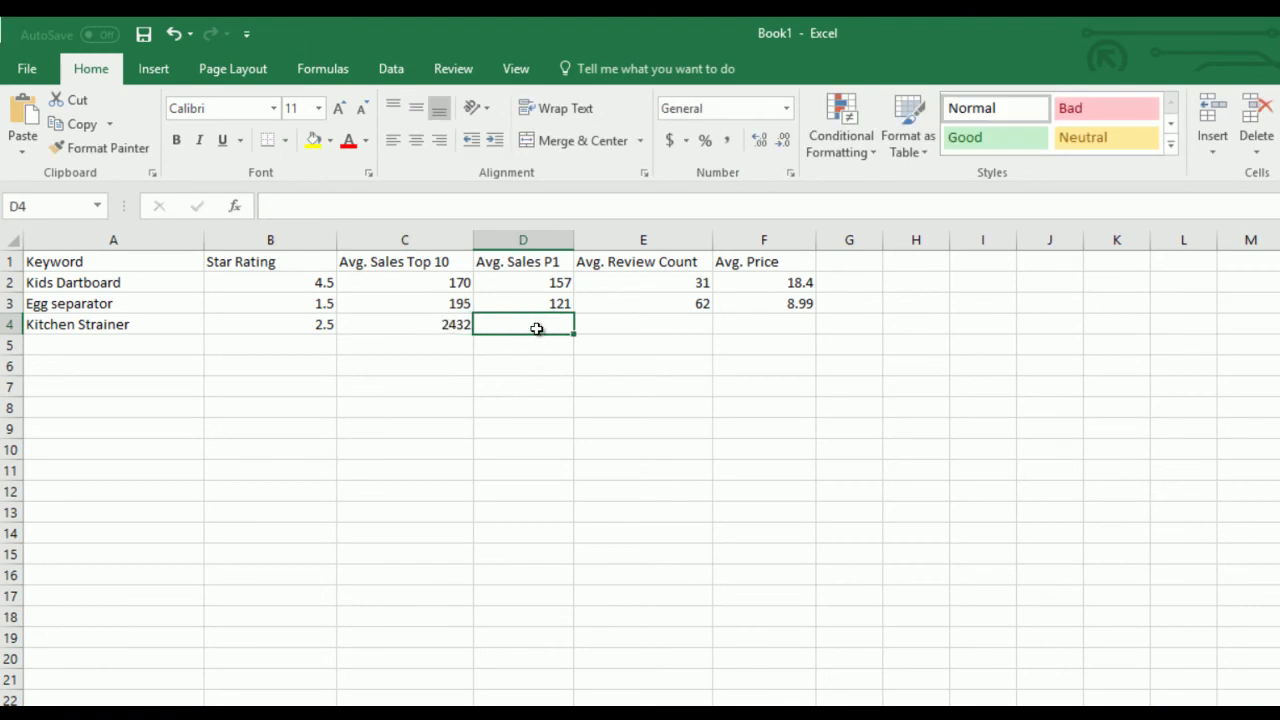
Check the page-one average sales in the browser statistics and enter 2121 under Avg. Sales P1 for Kitchen Strainer in Excel
key("alt+Tab")
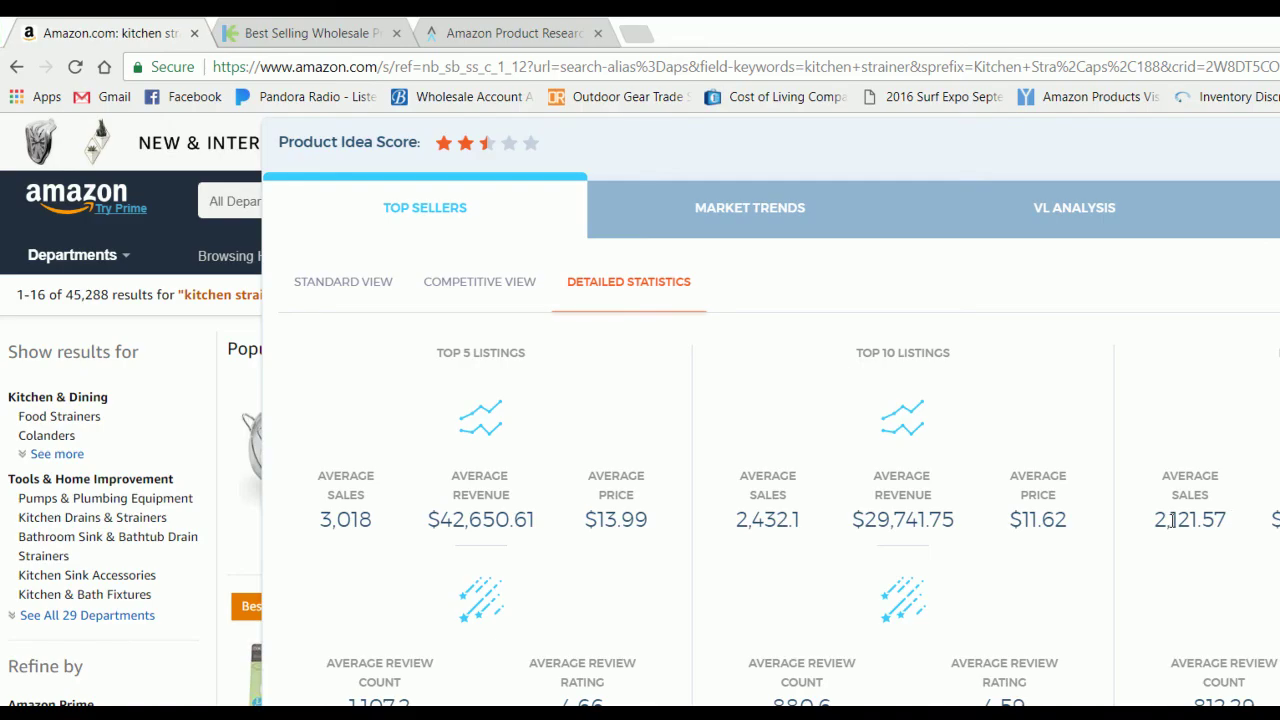
key("alt+Tab")
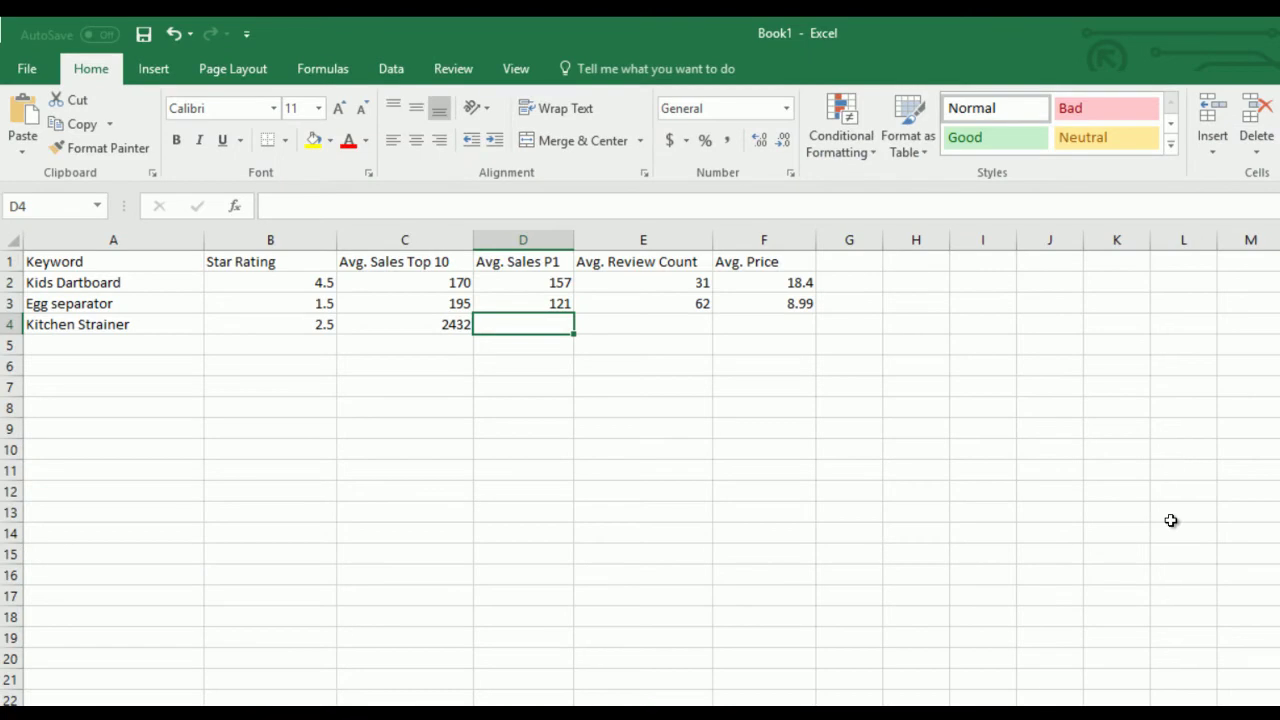
type("2121")
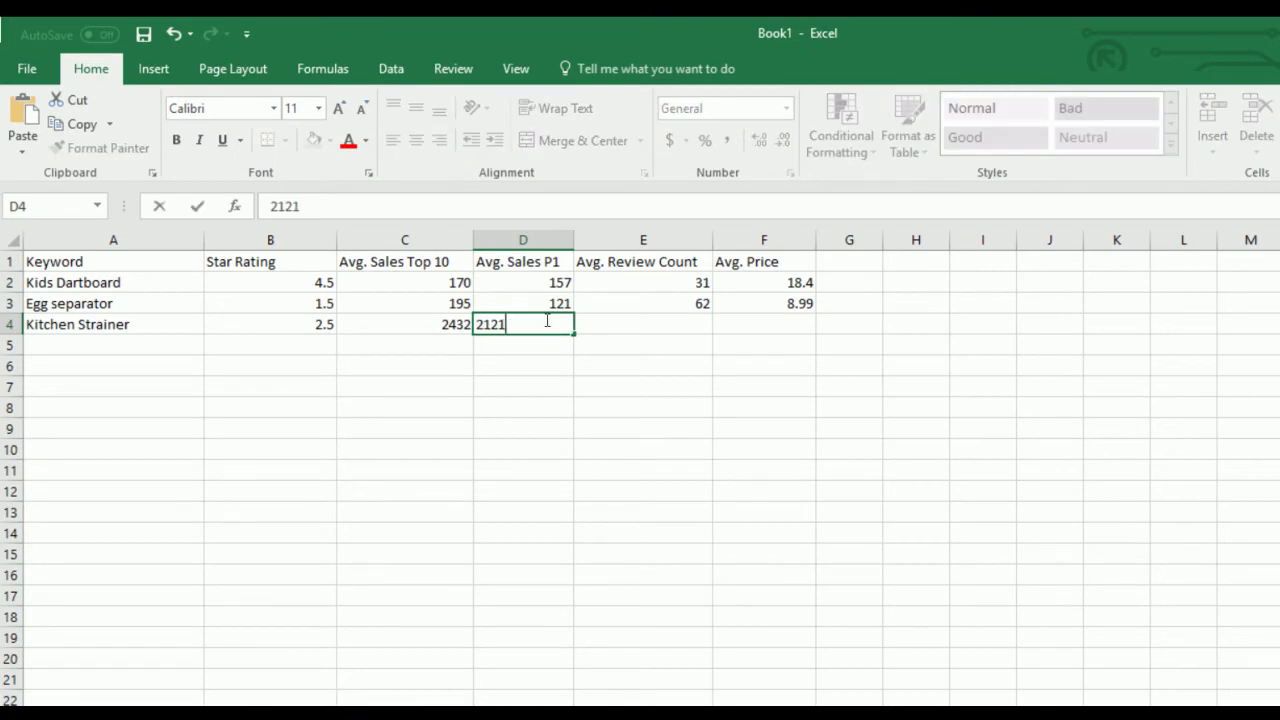
left_click(652, 323)
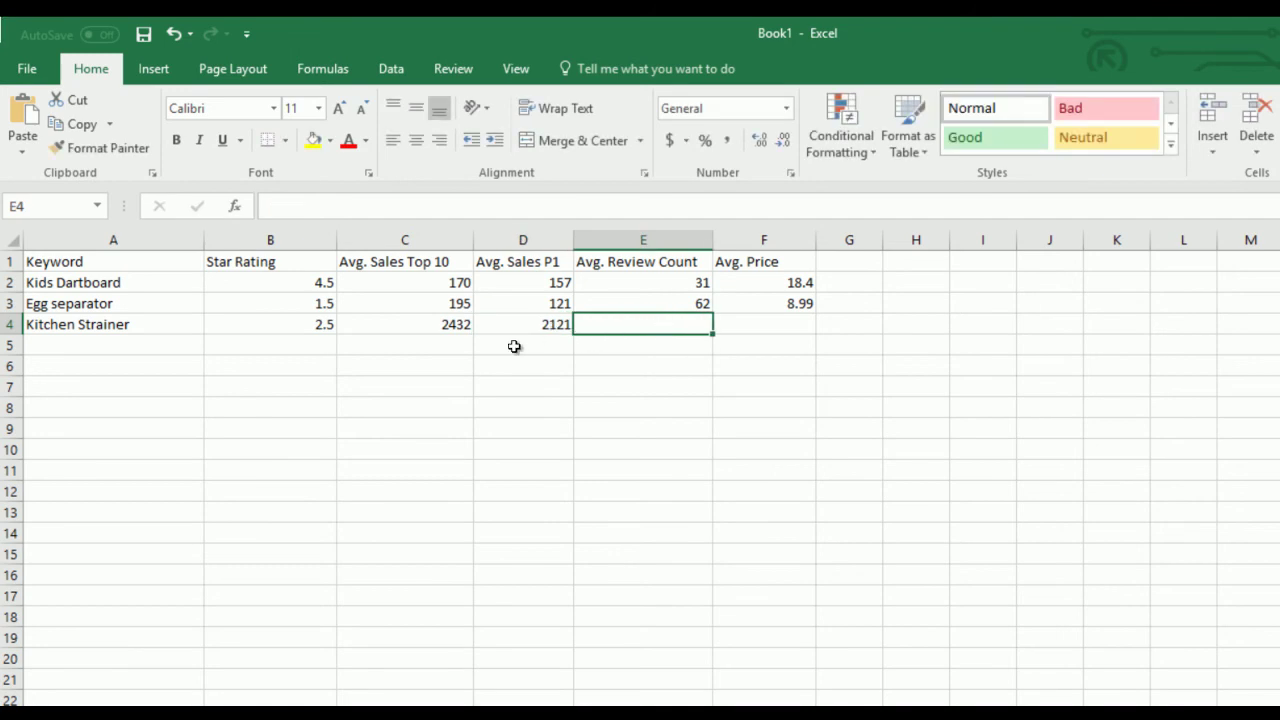
left_click(443, 326)
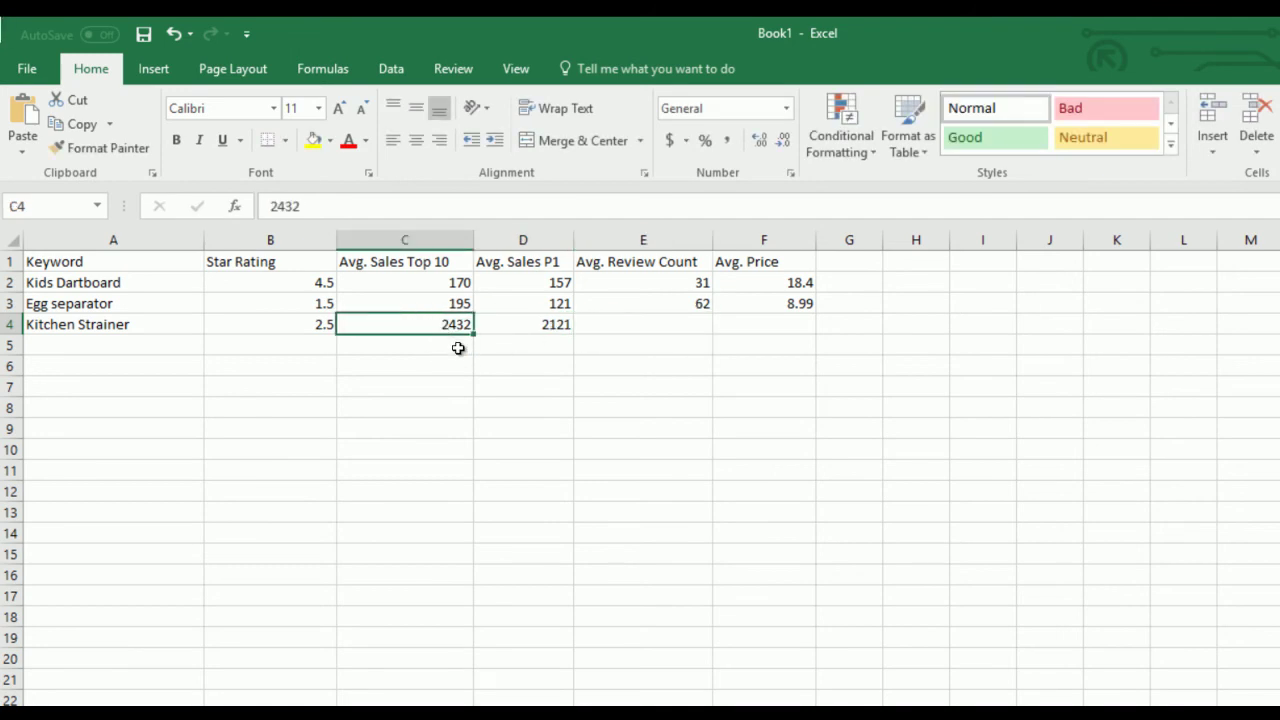
left_click(540, 329)
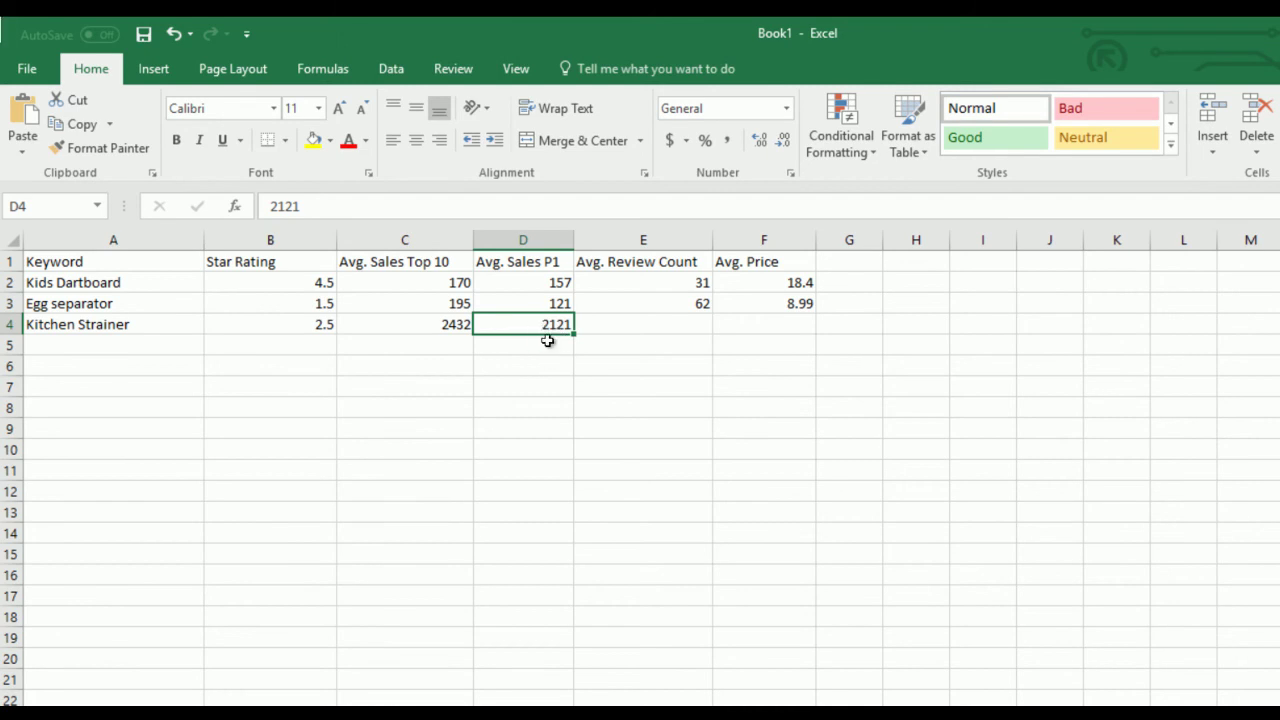
Check the page-one review statistics in the browser, then enter 812 as Avg. Review Count and 11.29 as Avg. Price in Excel's Kitchen Strainer row
left_click(660, 326)
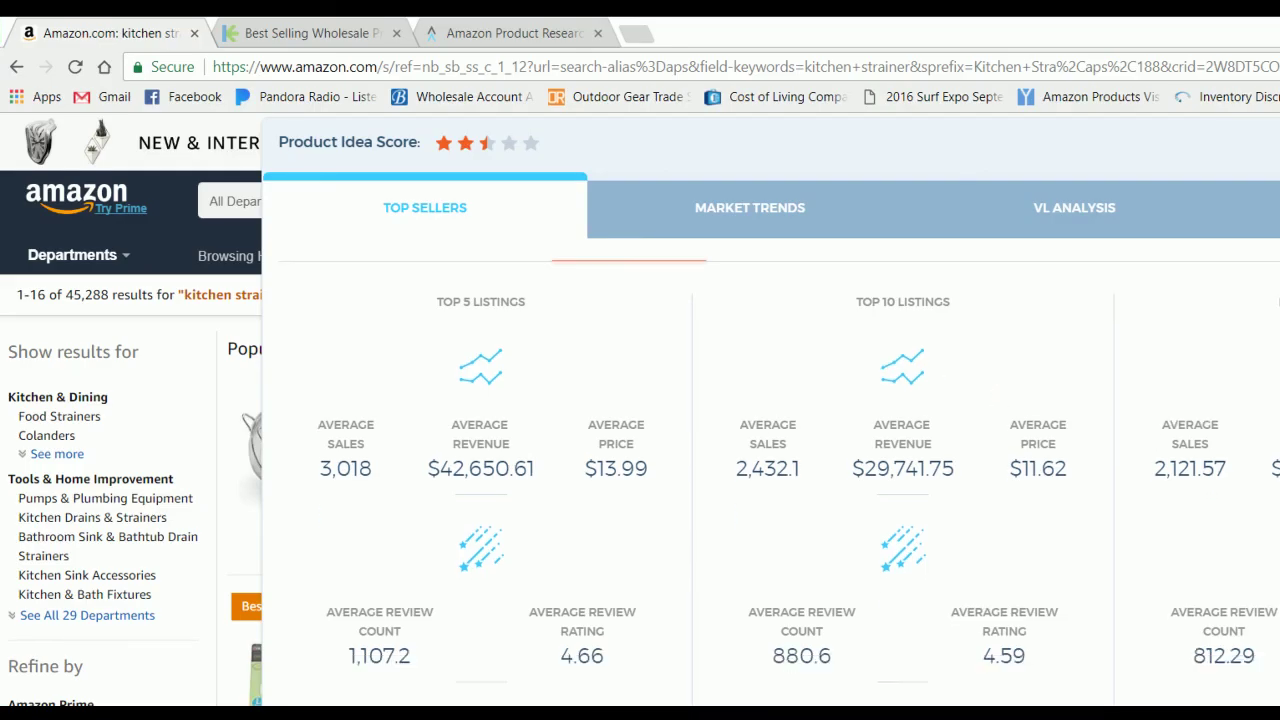
scroll(780, 480, "down", 1)
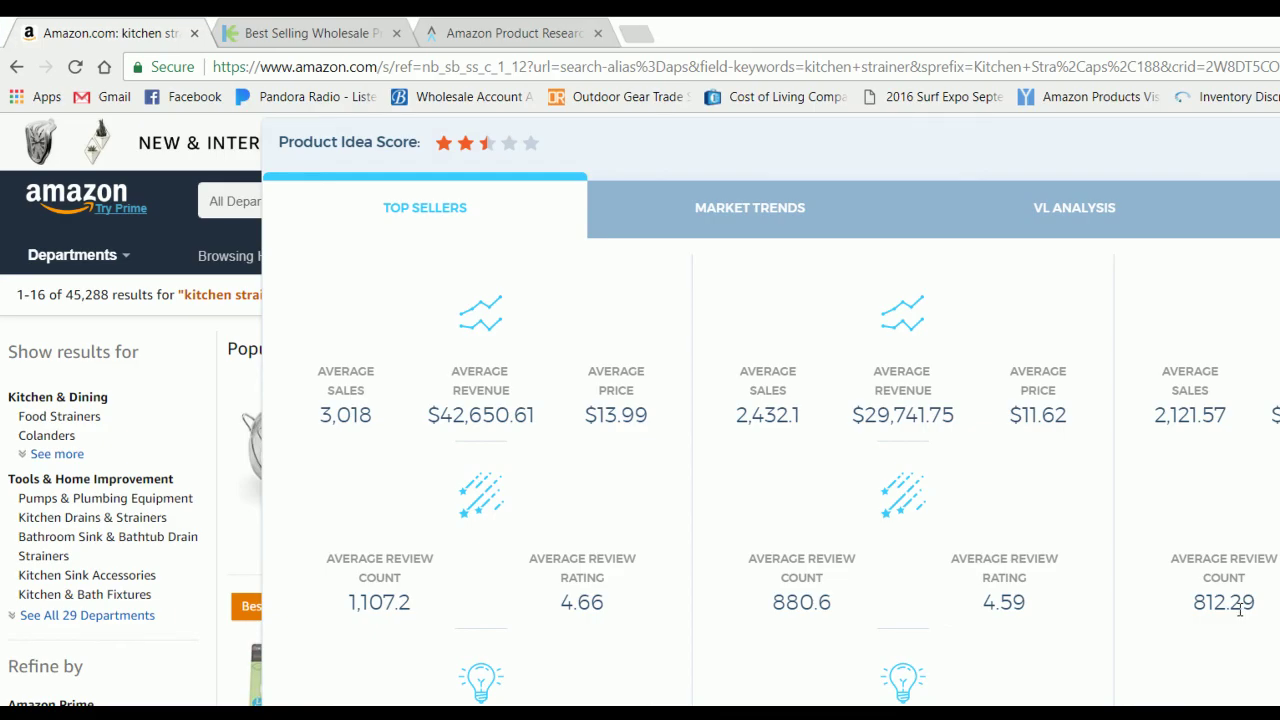
key("alt+Tab")
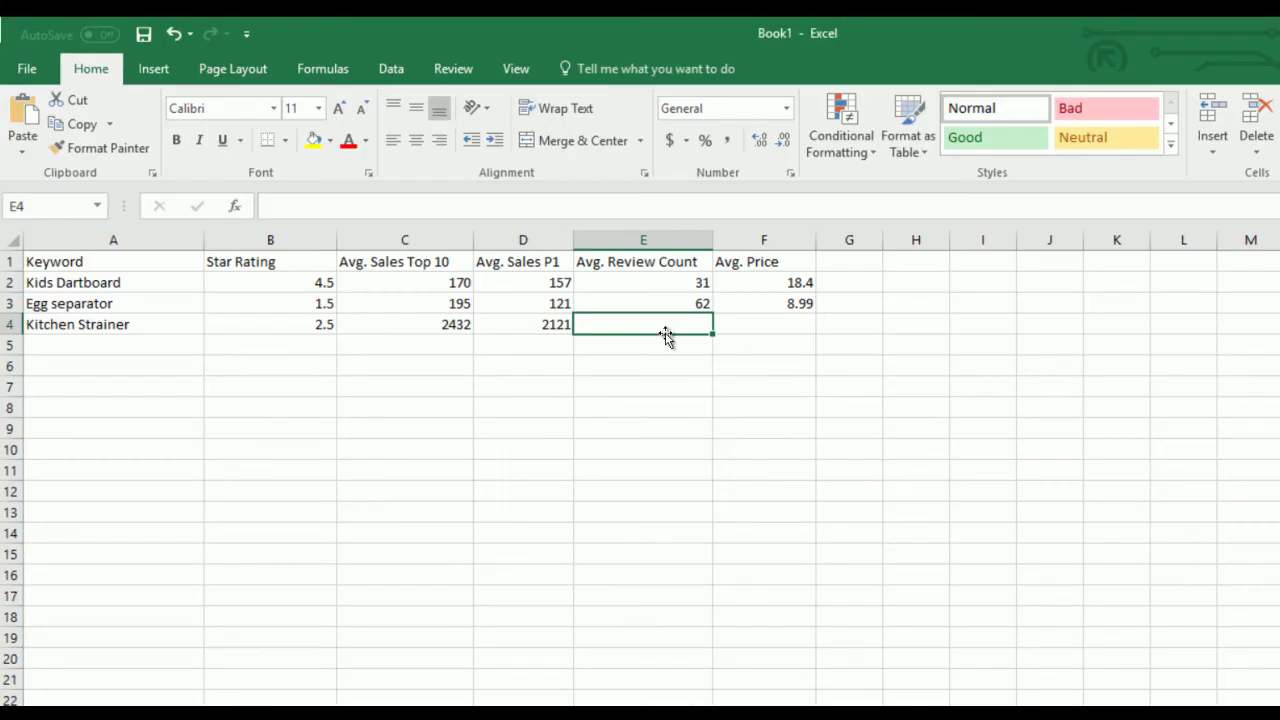
type("812")
key("Tab")
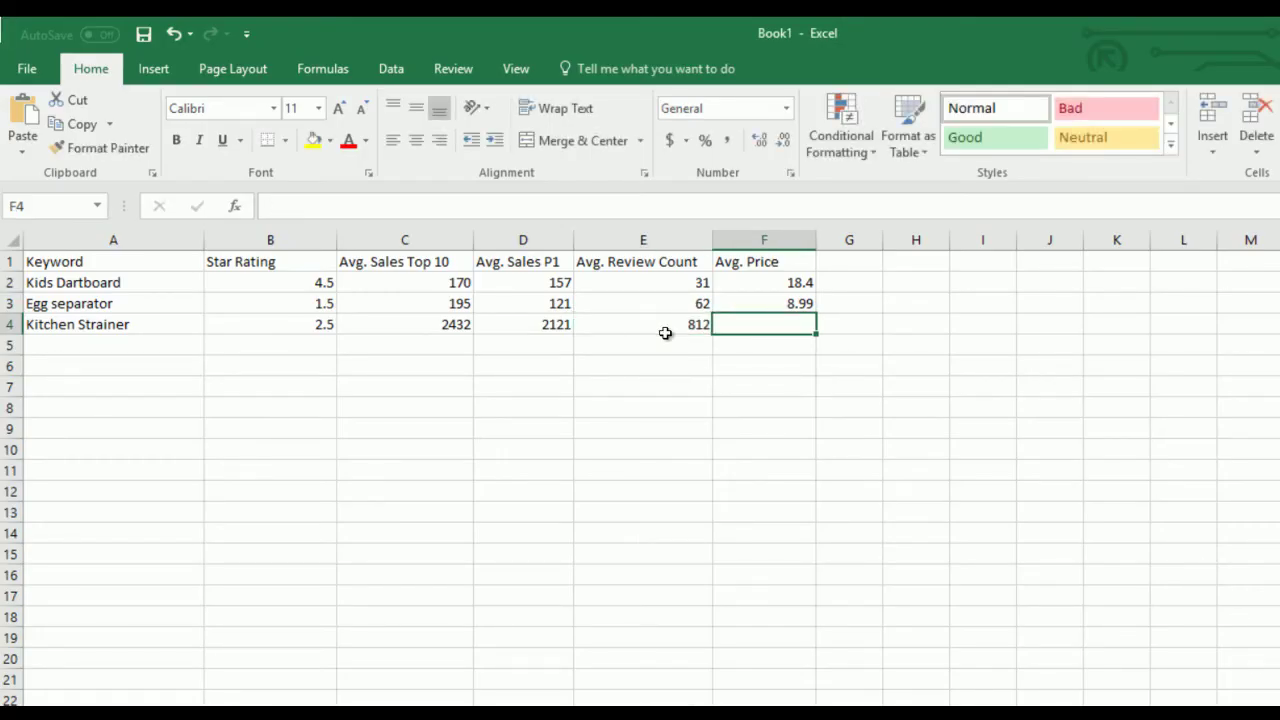
type("11.29")
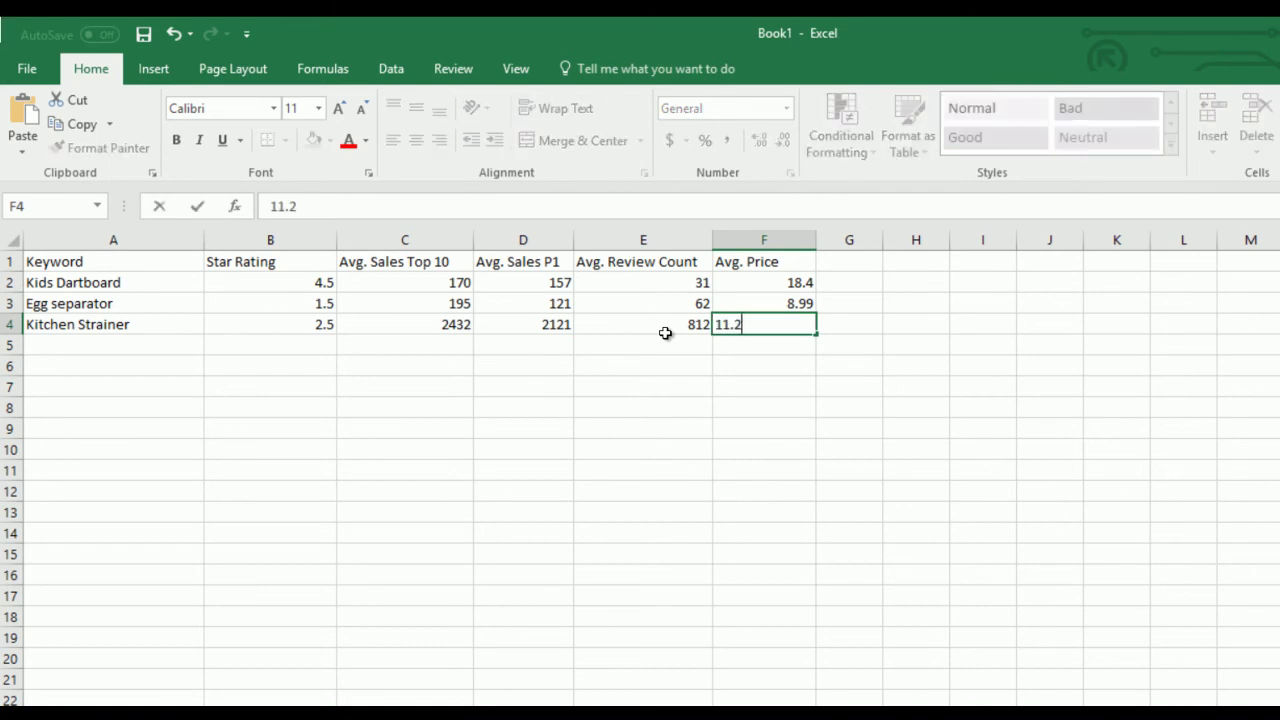
left_click(1067, 444)
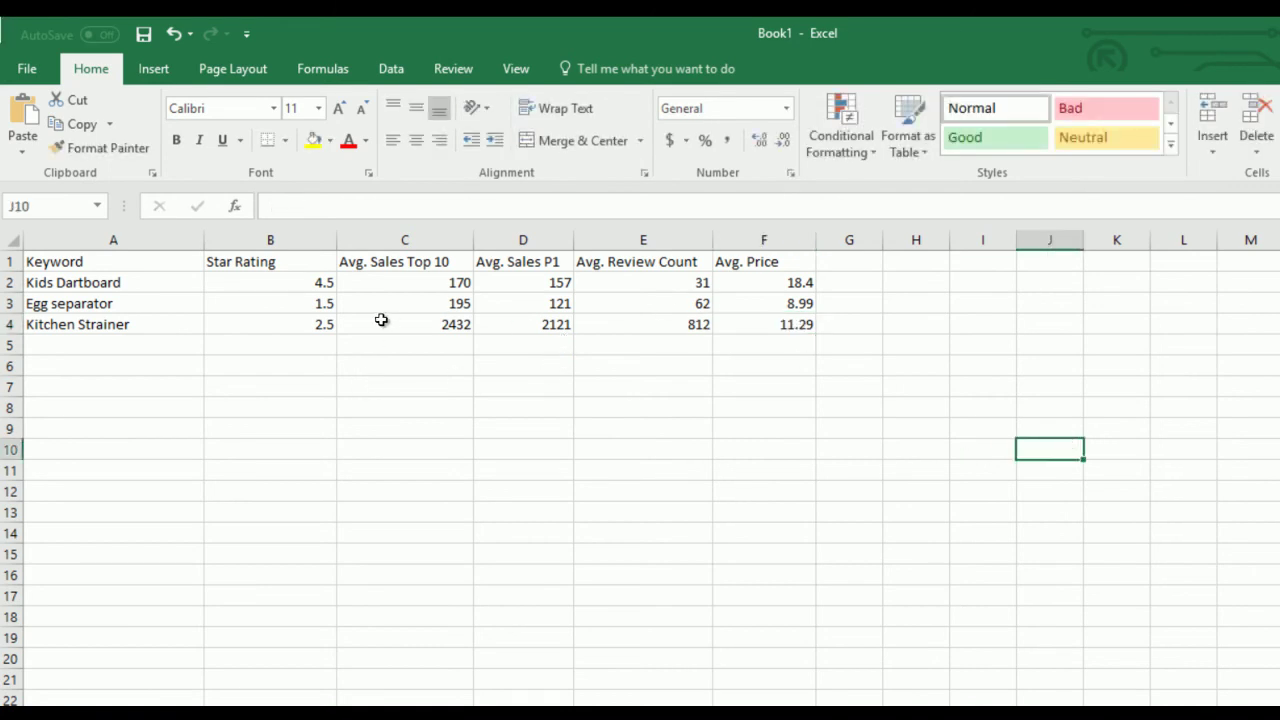
Return to the browser, examine the kitchen strainer listings and detailed revenue and review statistics, and close the Market Intelligence overlay
left_click(447, 332)
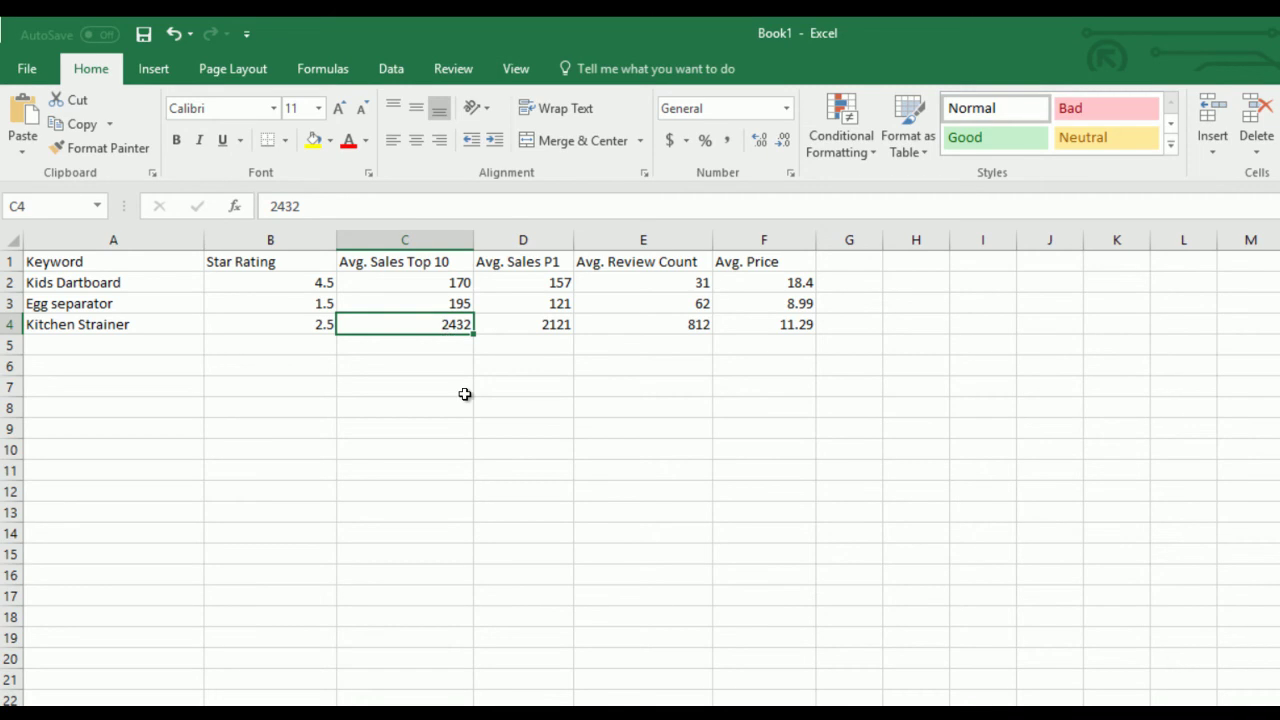
key("alt+Tab")
key("alt+Tab")
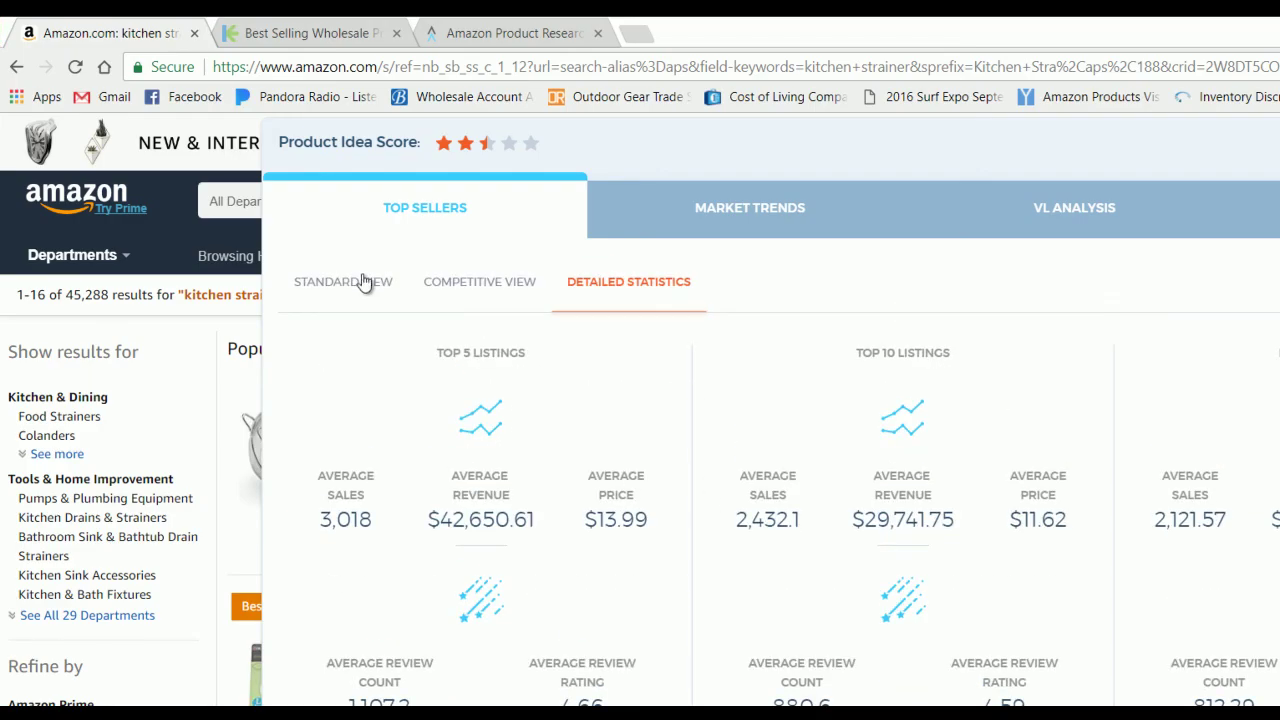
left_click(371, 294)
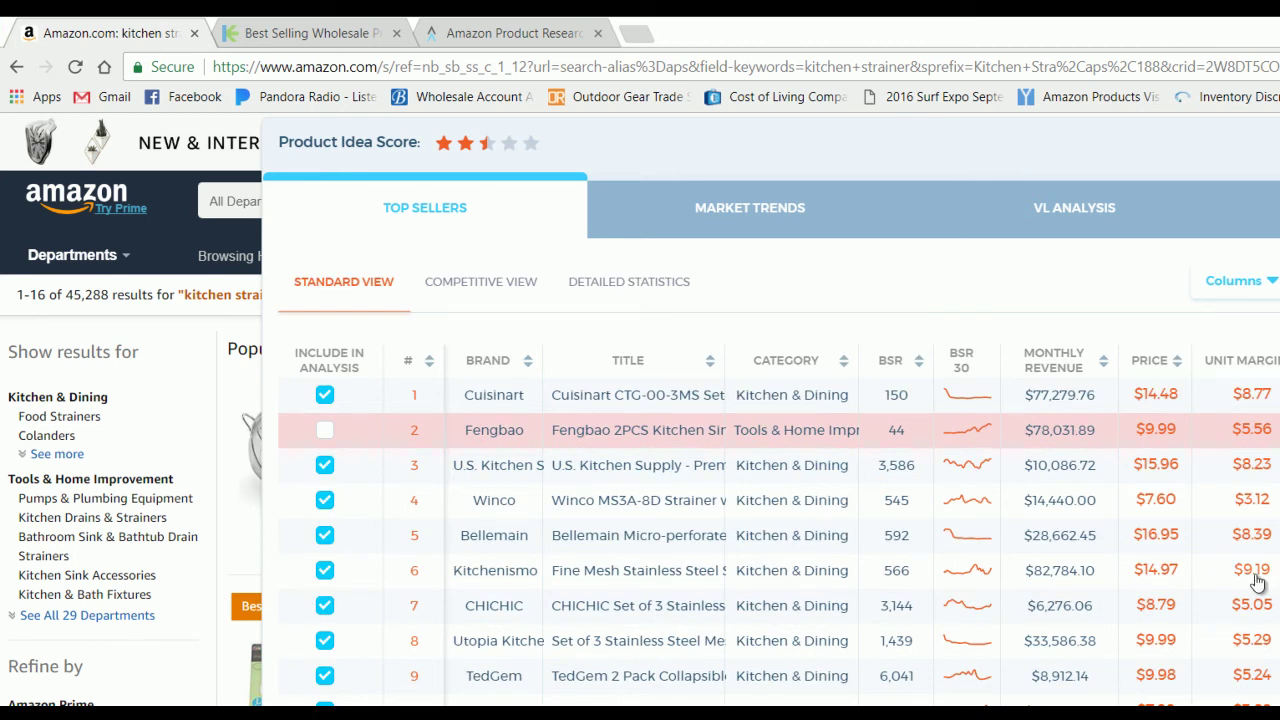
scroll(1258, 582, "down", 2)
scroll(1258, 582, "up", 2)
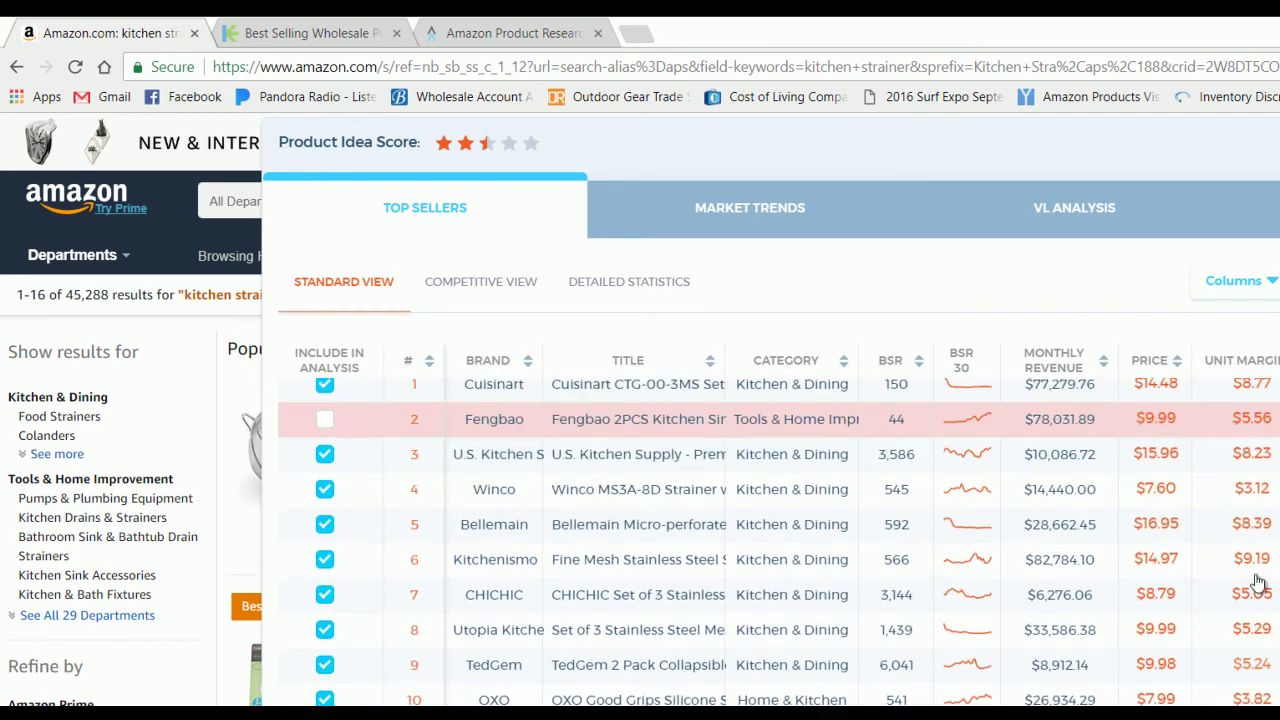
left_click(620, 284)
scroll(1212, 510, "down", 2)
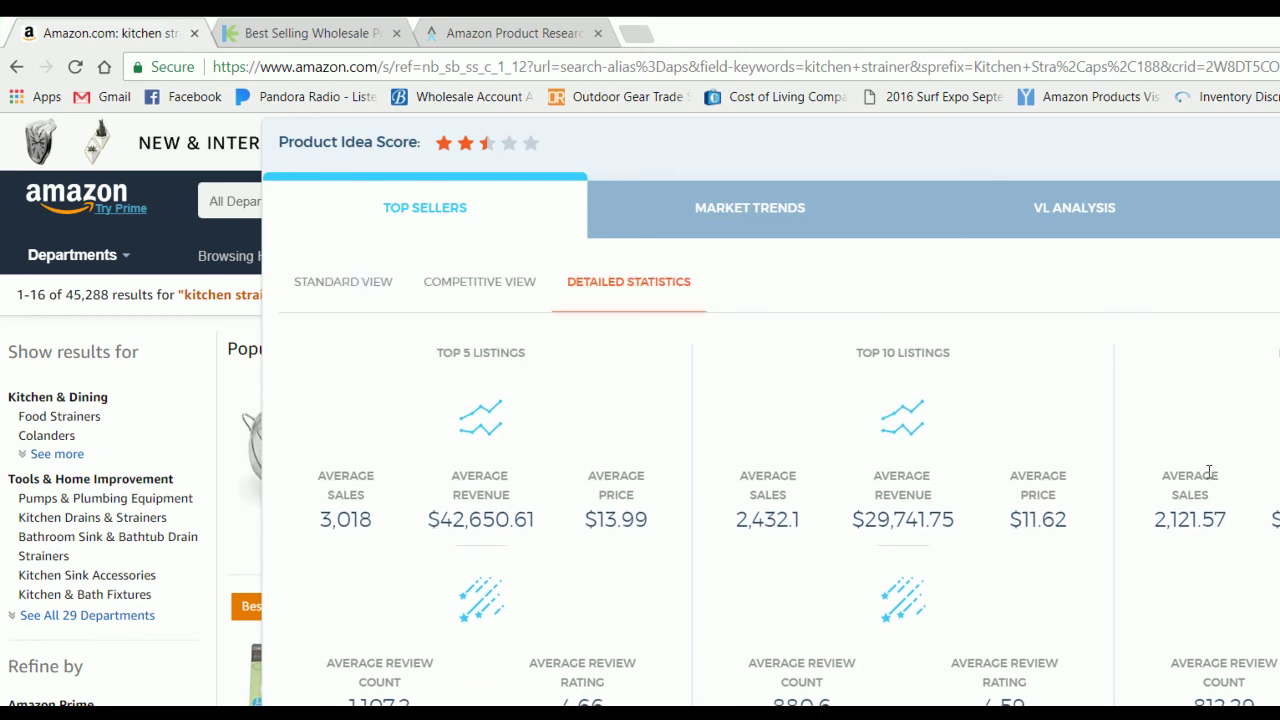
scroll(1047, 394, "down", 1)
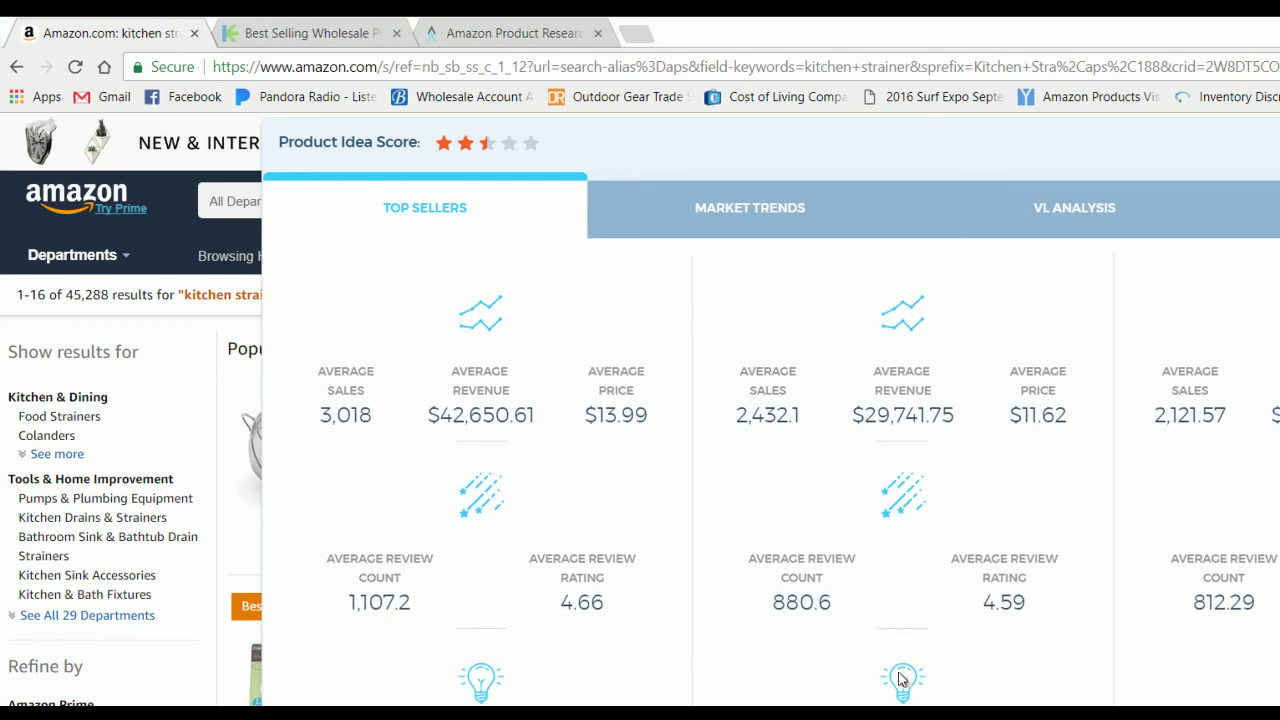
scroll(598, 578, "up", 1)
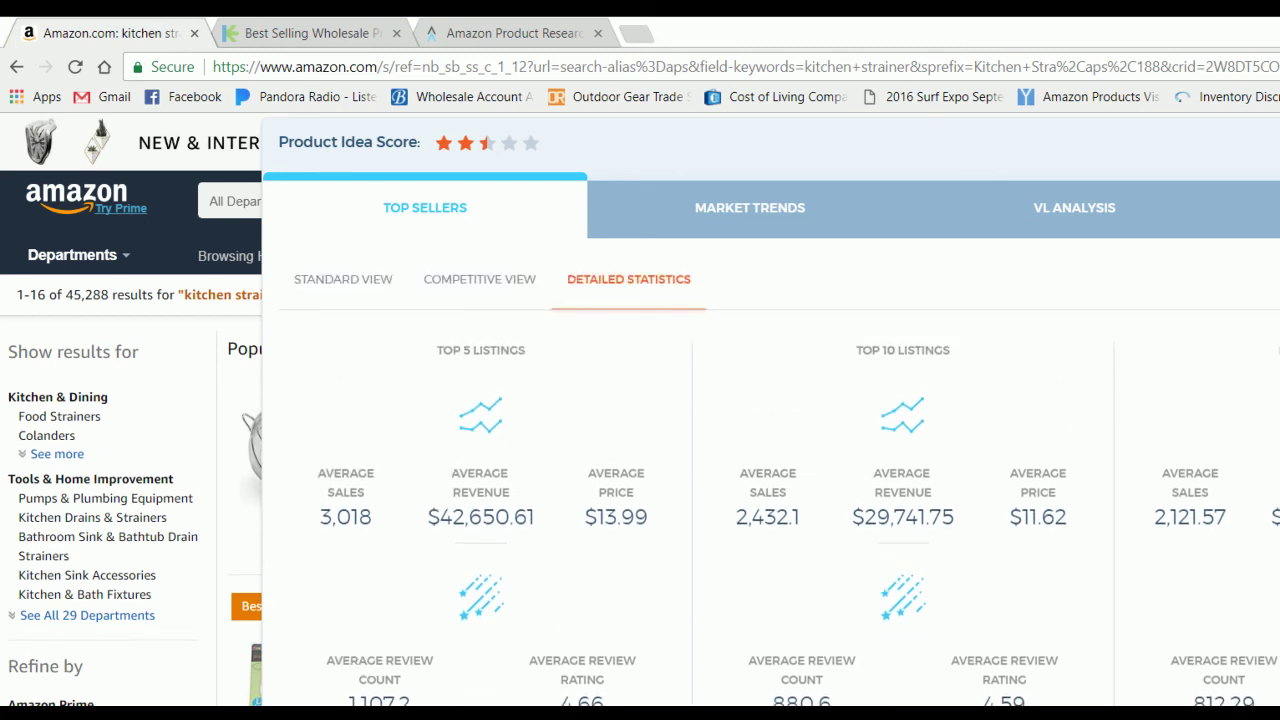
left_click_drag(430, 519, 551, 531)
left_click(544, 528)
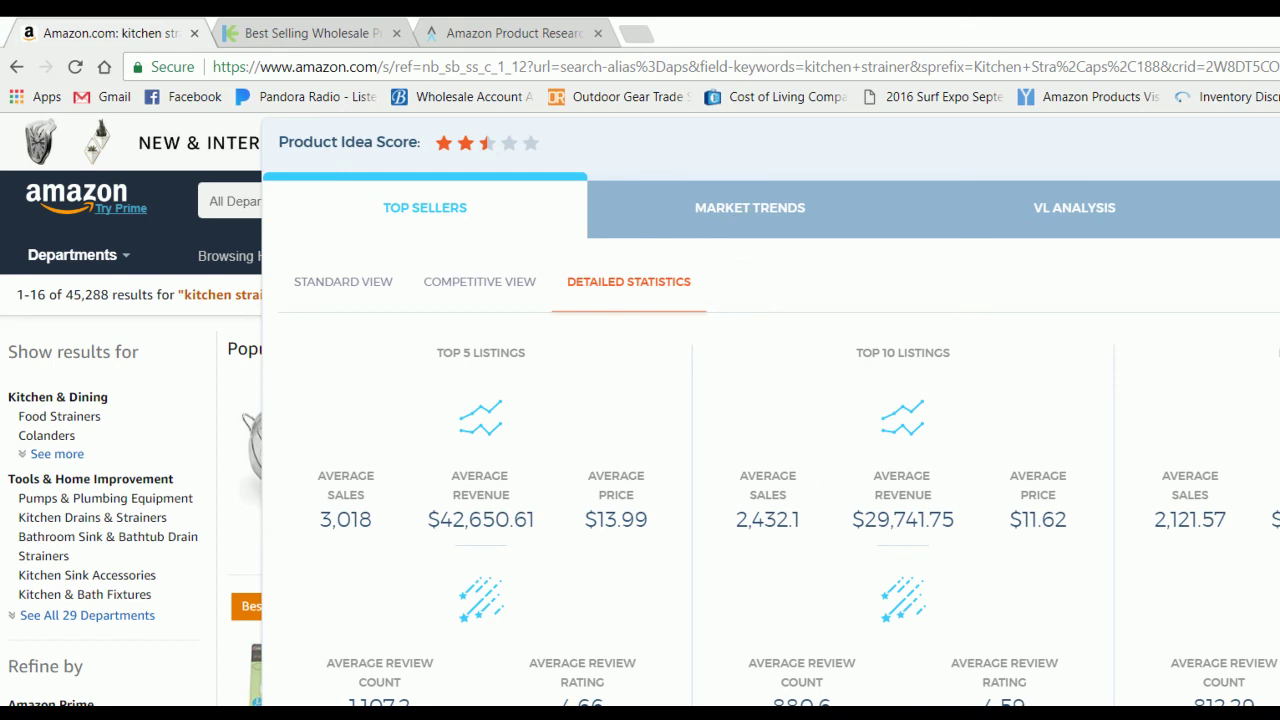
key("Escape")
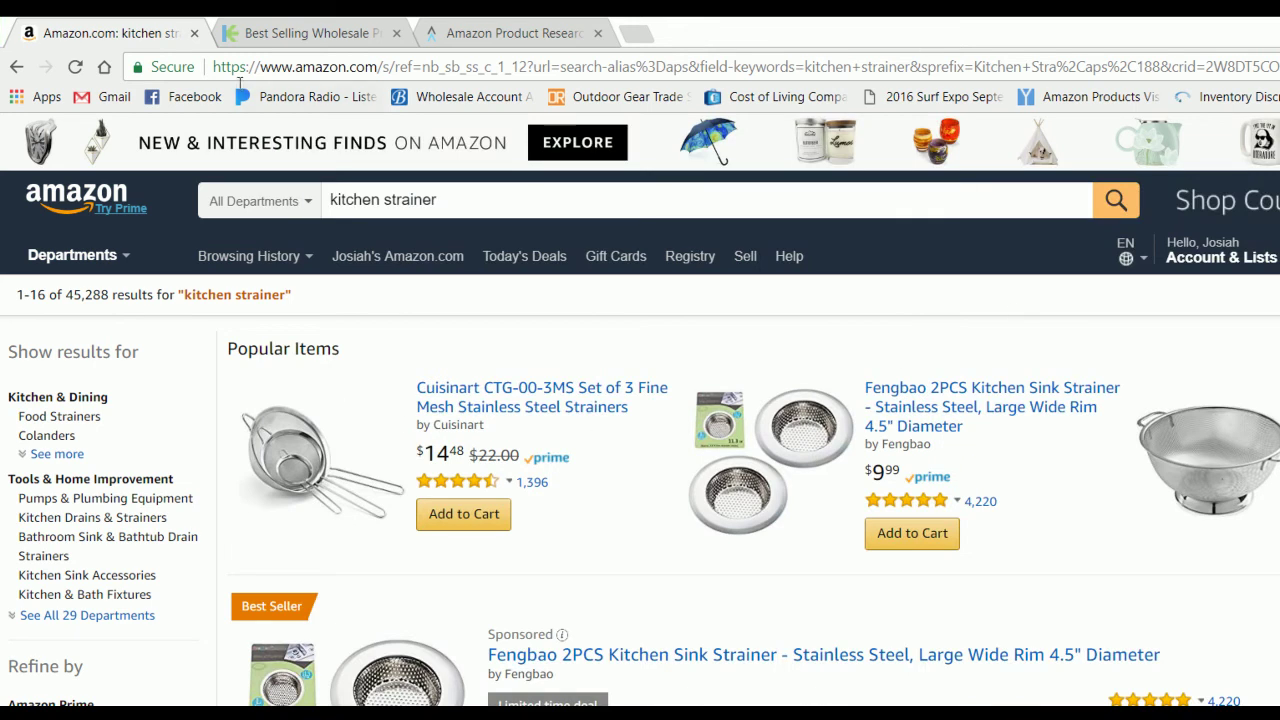
Browse the Kole Imports best sellers around the Kitchen Strainer Set and Silicone Spatula for another product idea
left_click(280, 30)
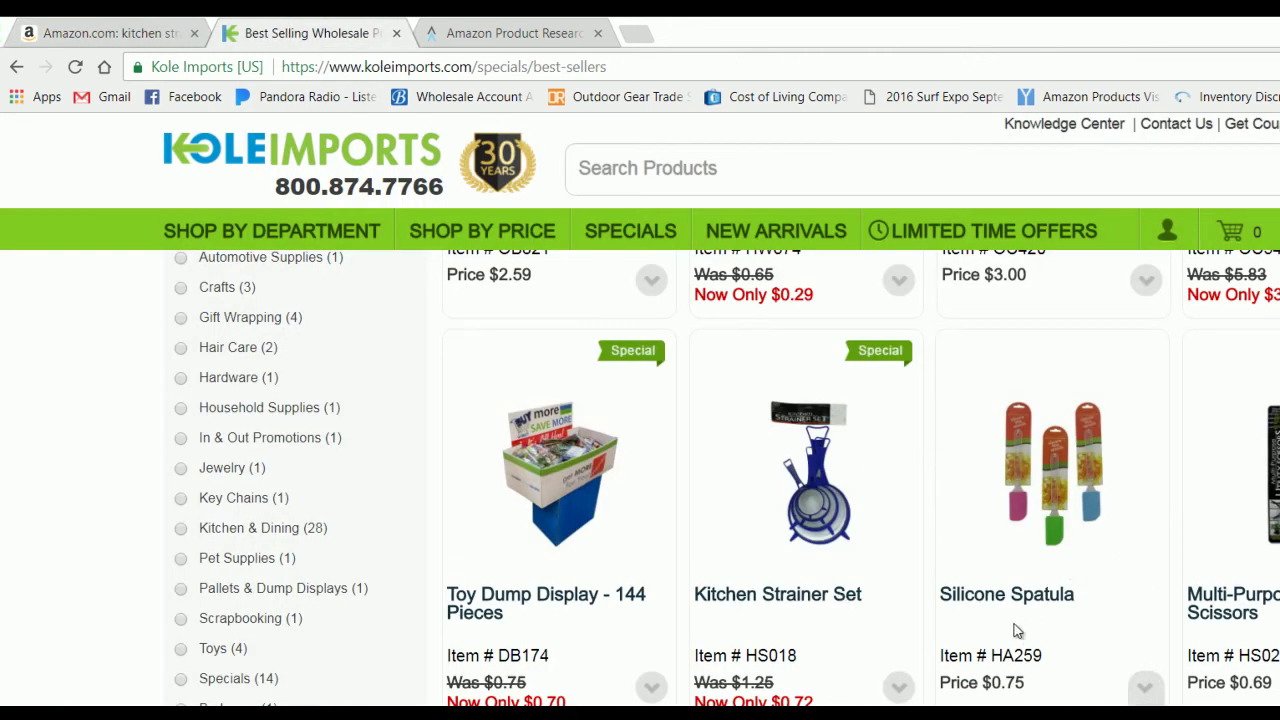
scroll(1016, 545, "down", 2)
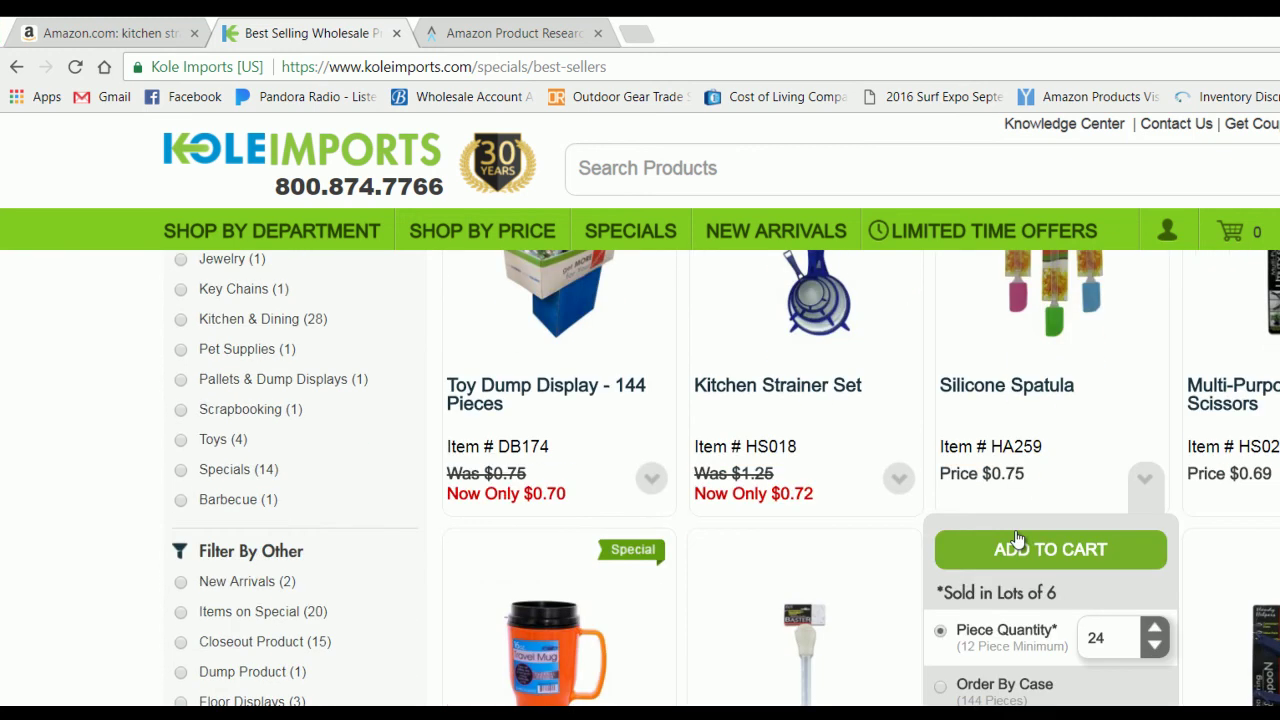
scroll(1016, 540, "up", 1)
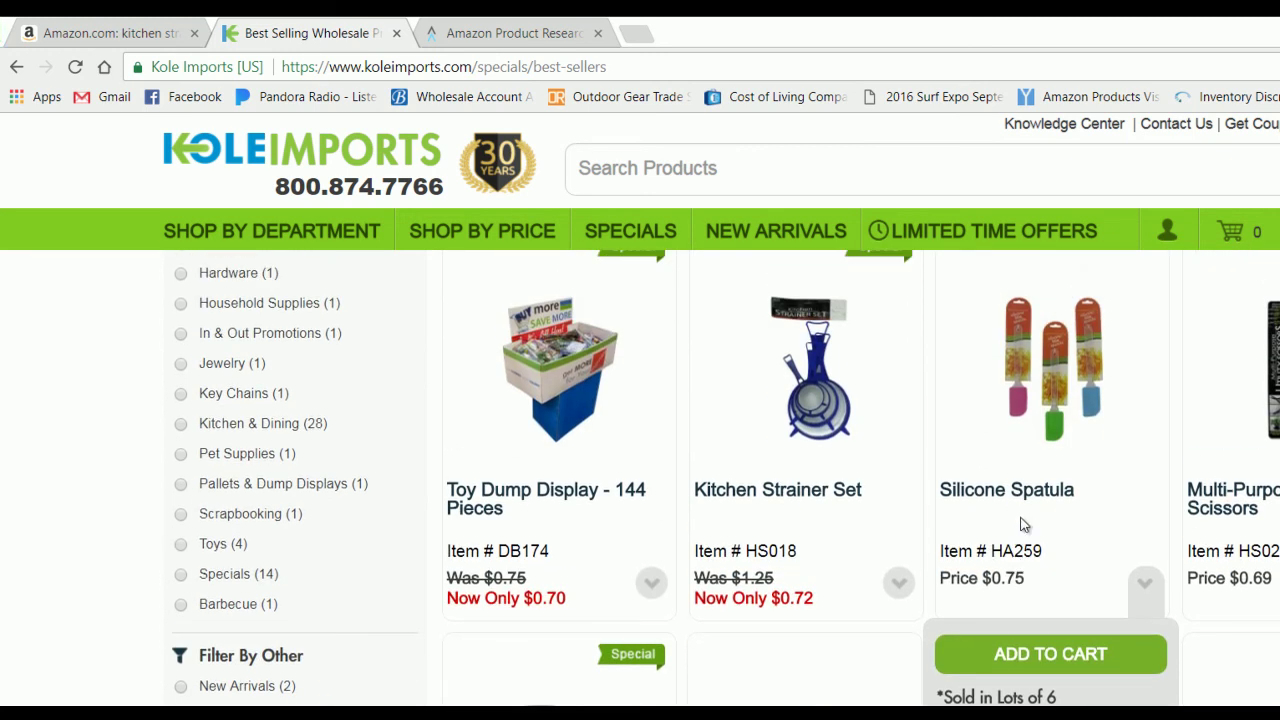
scroll(1024, 465, "down", 1)
scroll(1024, 465, "down", 2)
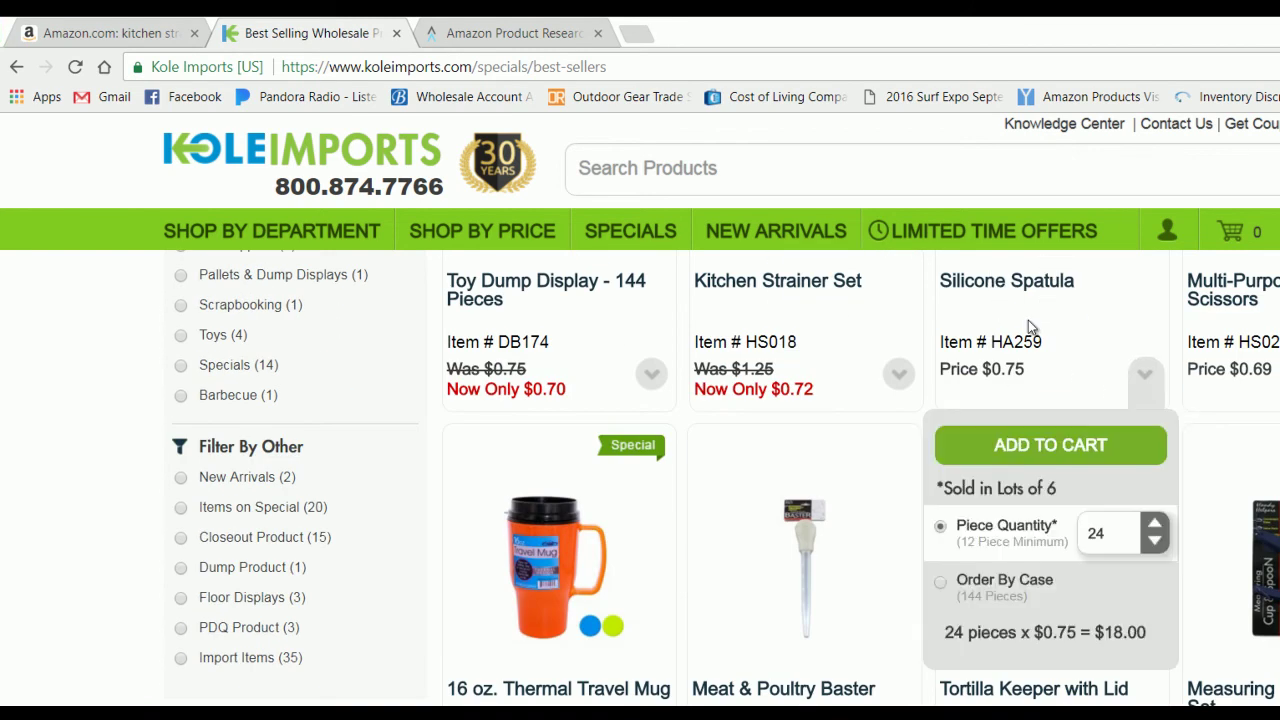
scroll(726, 478, "up", 2)
mouse_move(1272, 500)
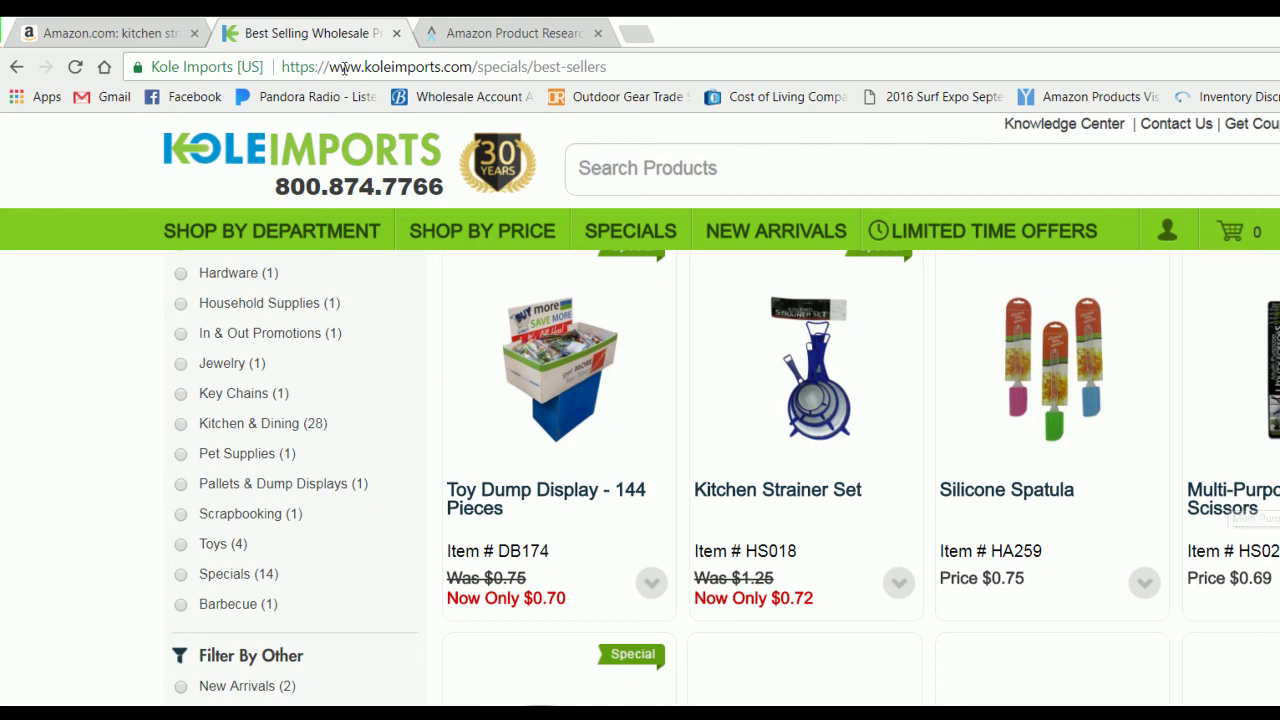
Switch to the Amazon results and search all departments for utility scissors using the suggested search term
left_click(105, 31)
left_click(528, 212)
key("ctrl+shift+Left")
key("ctrl+shift+Left")
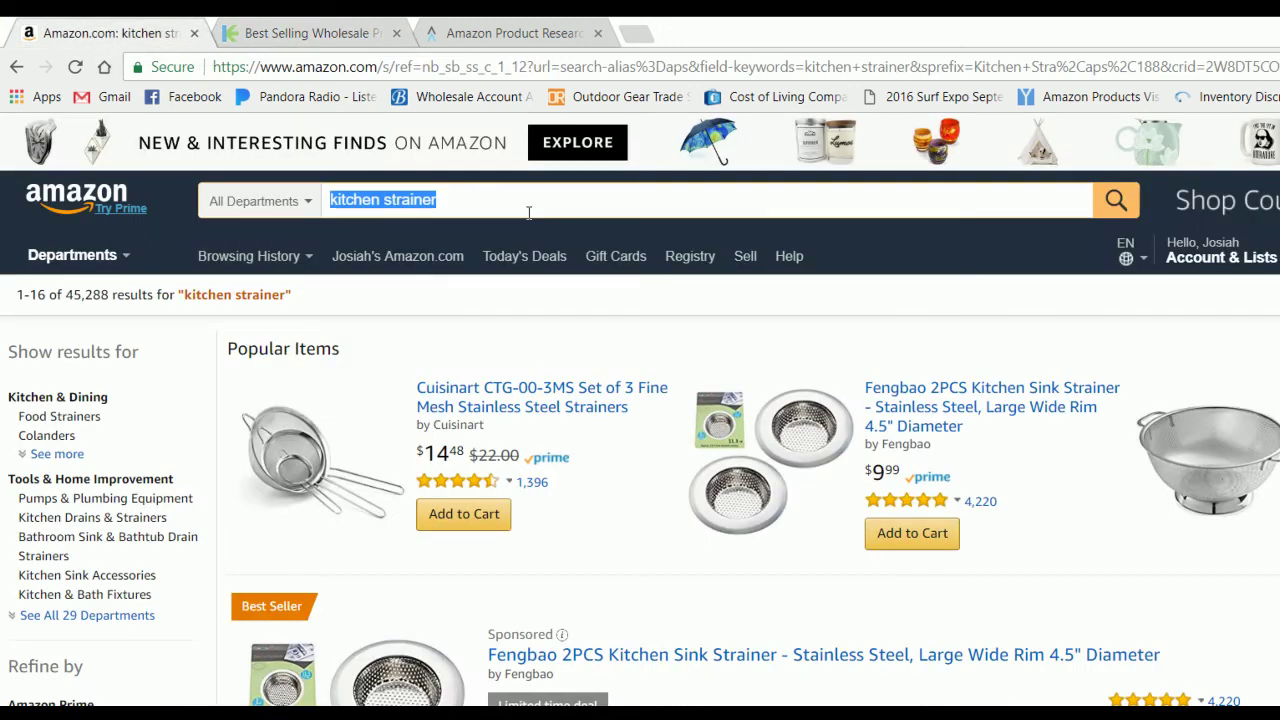
type("utilit")
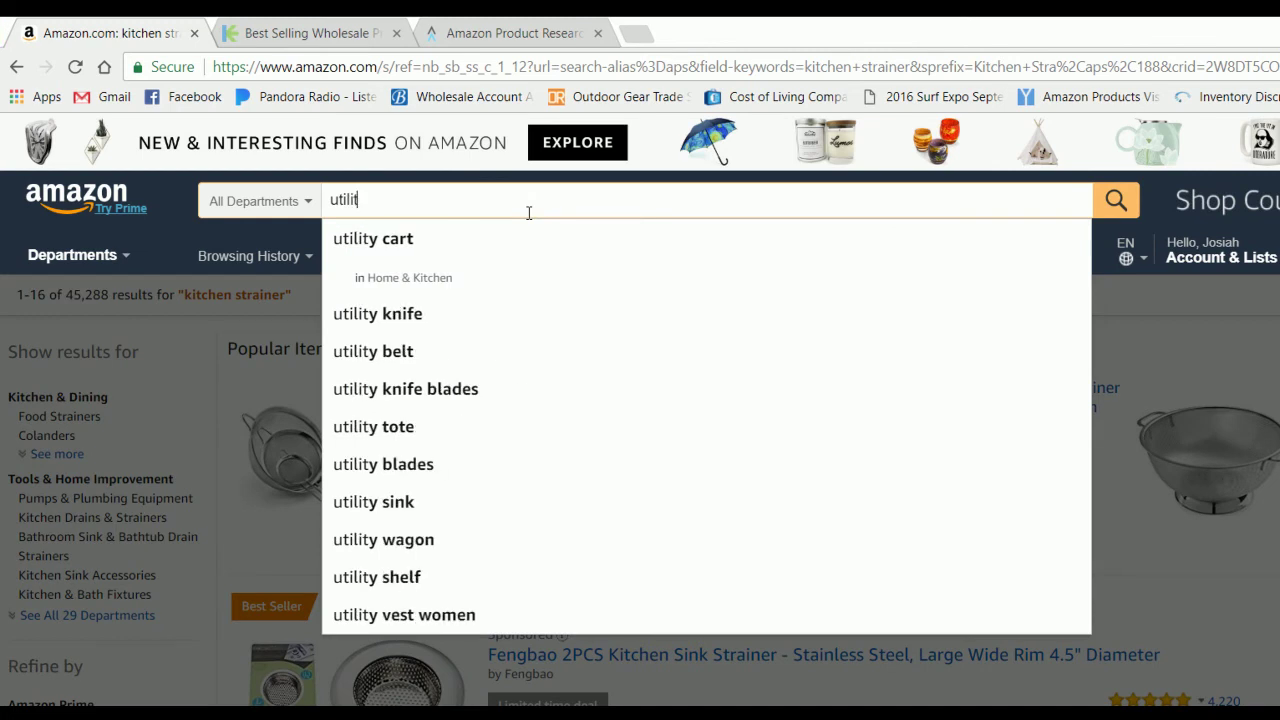
type("y sc")
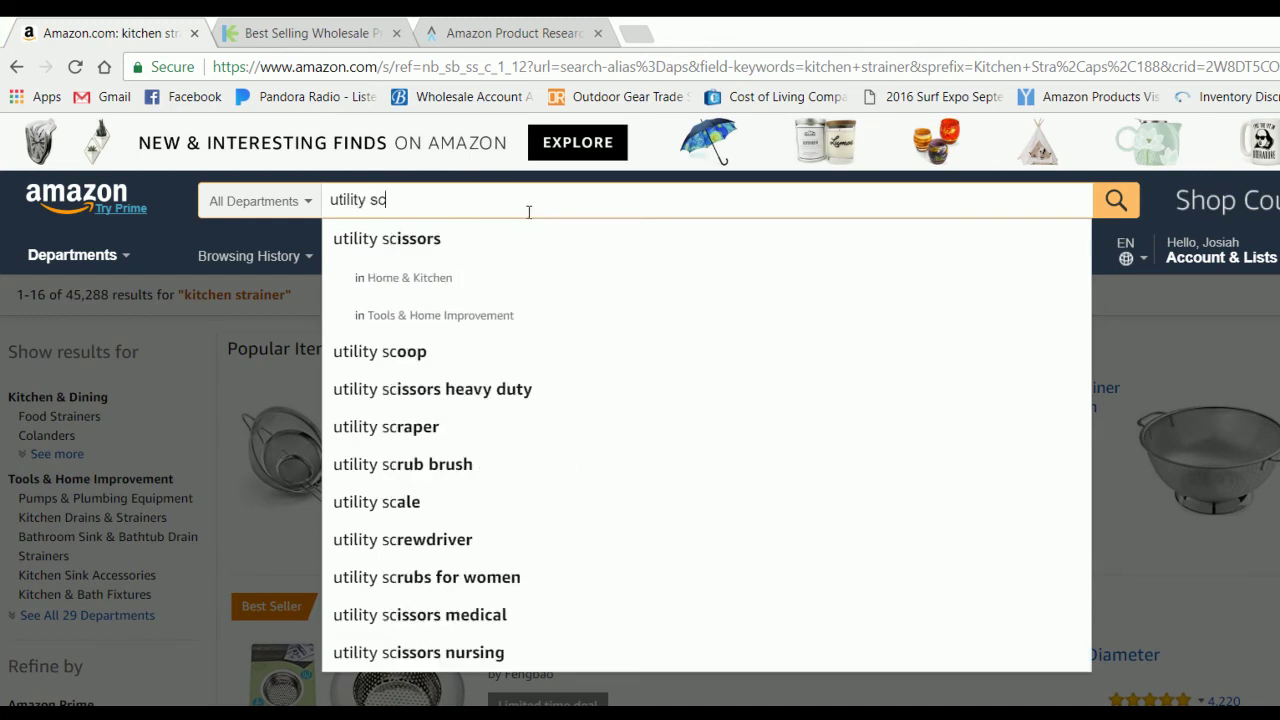
left_click(514, 249)
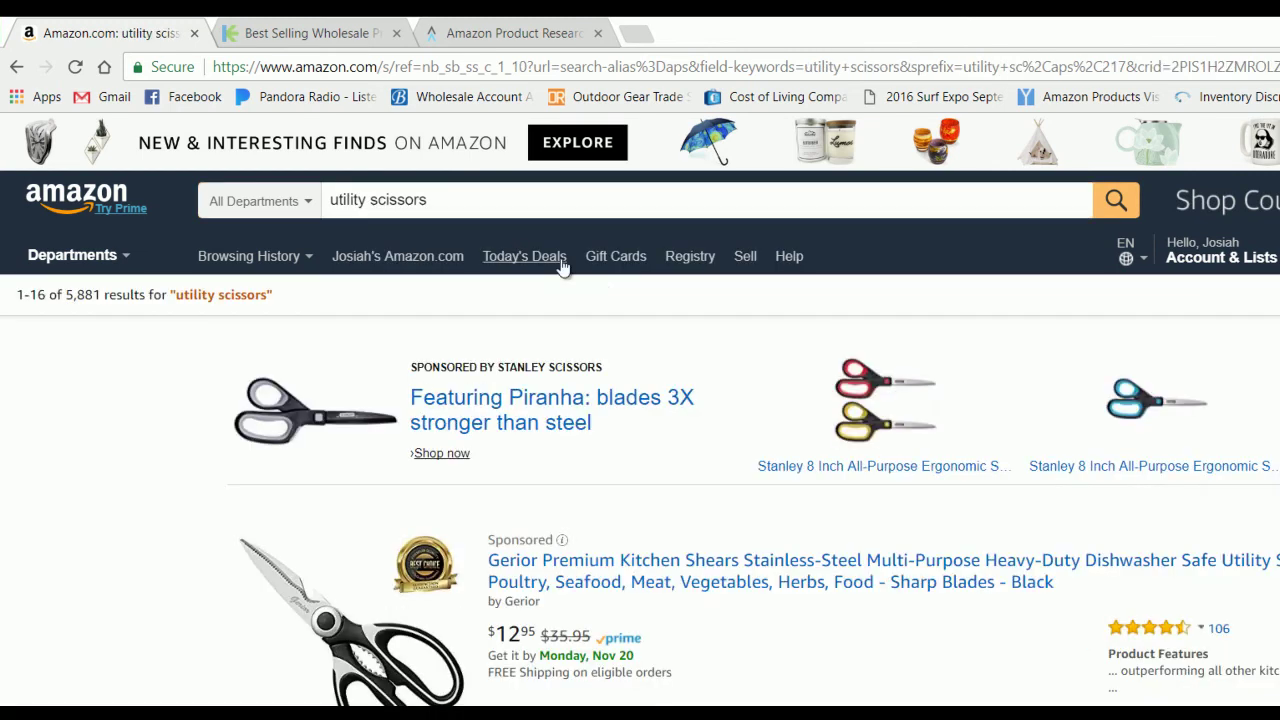
Check the Product Idea Score for utility scissors in the overlay, then add a Utility Scissors row with Star Rating 1 in Excel
scroll(965, 568, "down", 4)
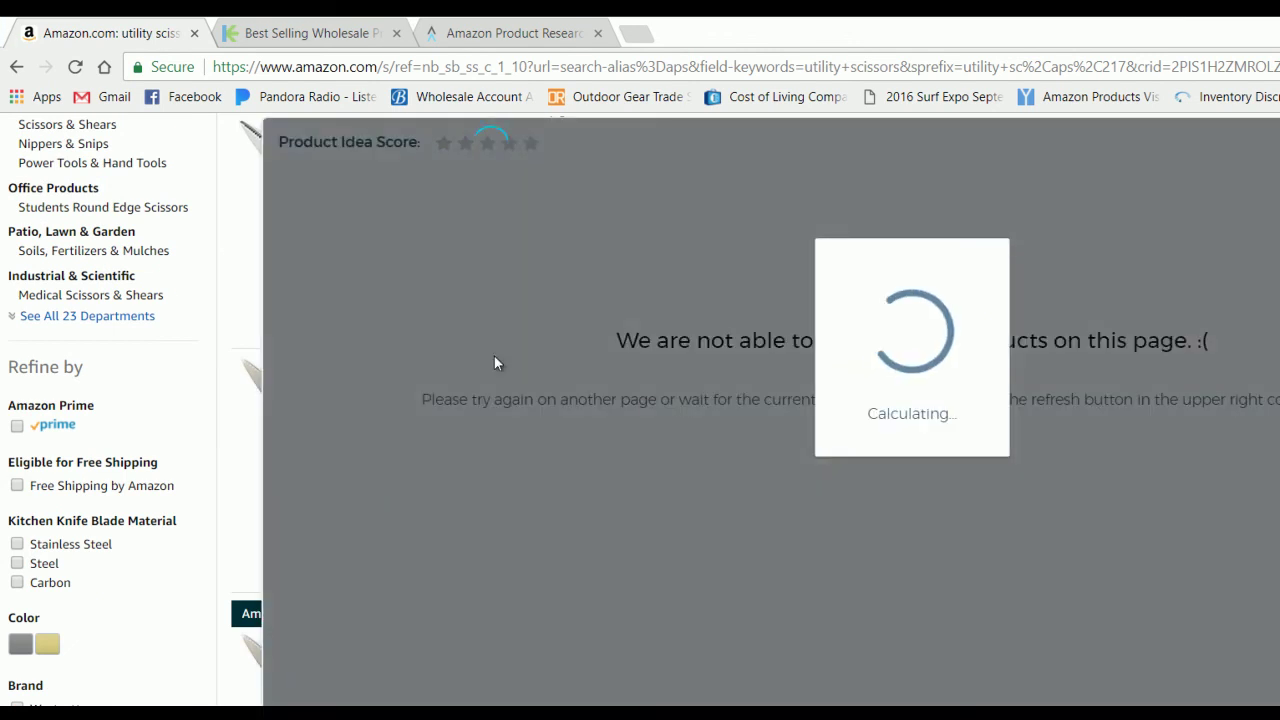
scroll(196, 412, "down", 6)
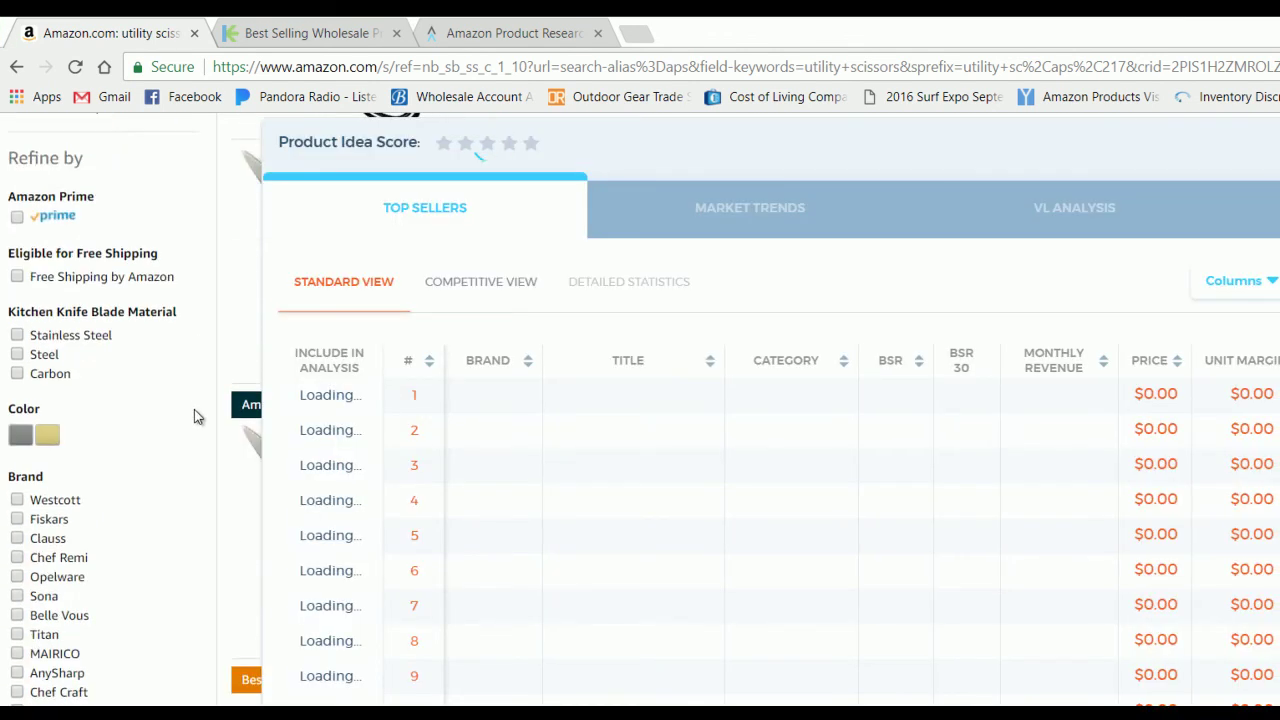
scroll(198, 414, "down", 3)
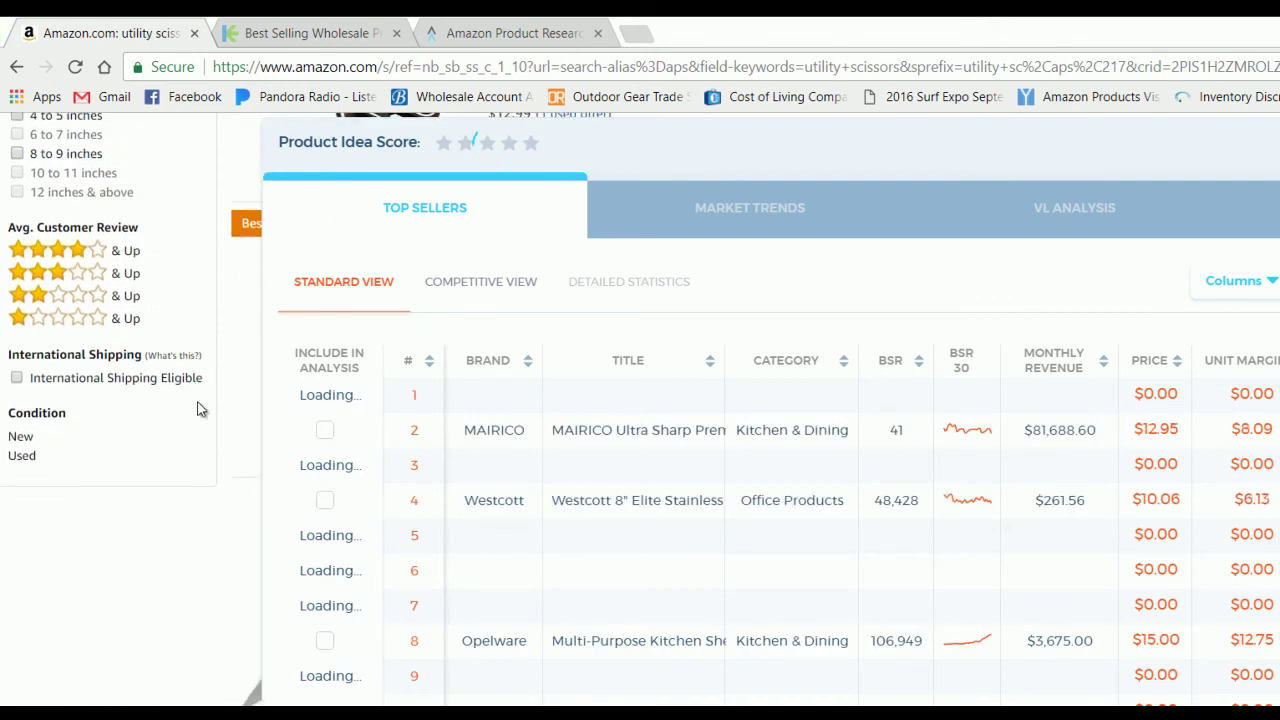
scroll(206, 530, "down", 1)
scroll(206, 530, "down", 1)
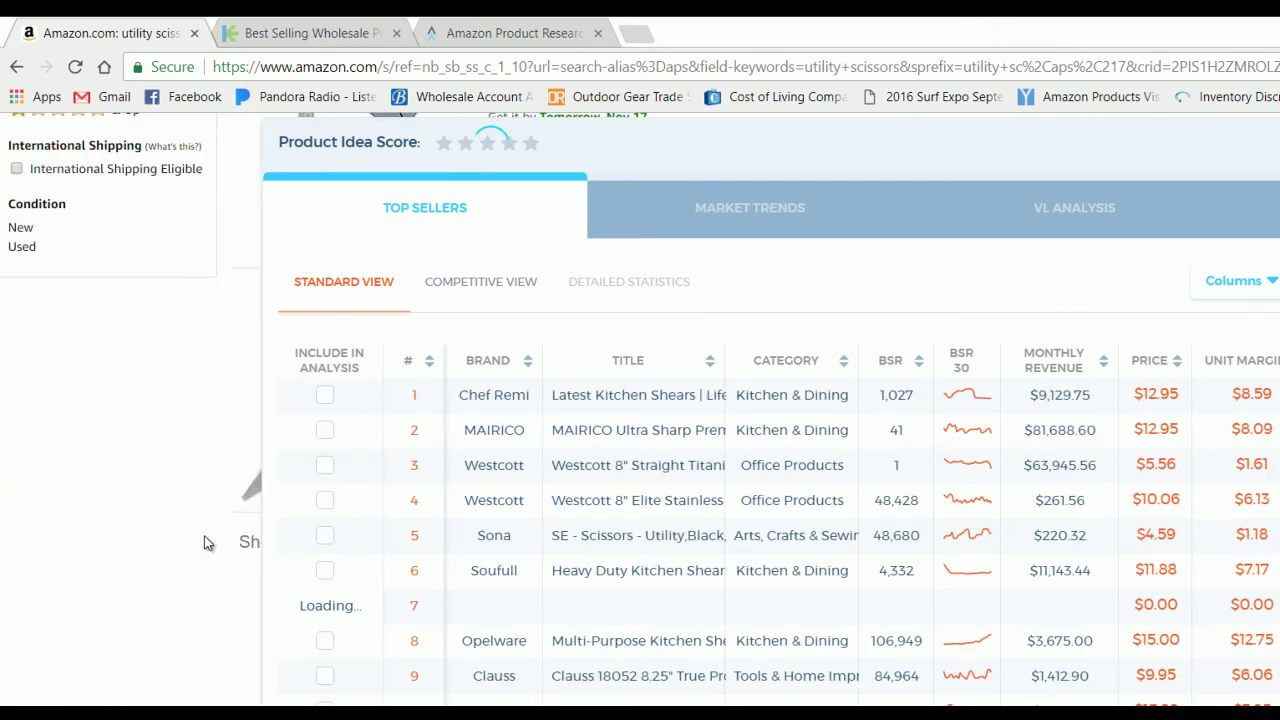
scroll(187, 536, "up", 15)
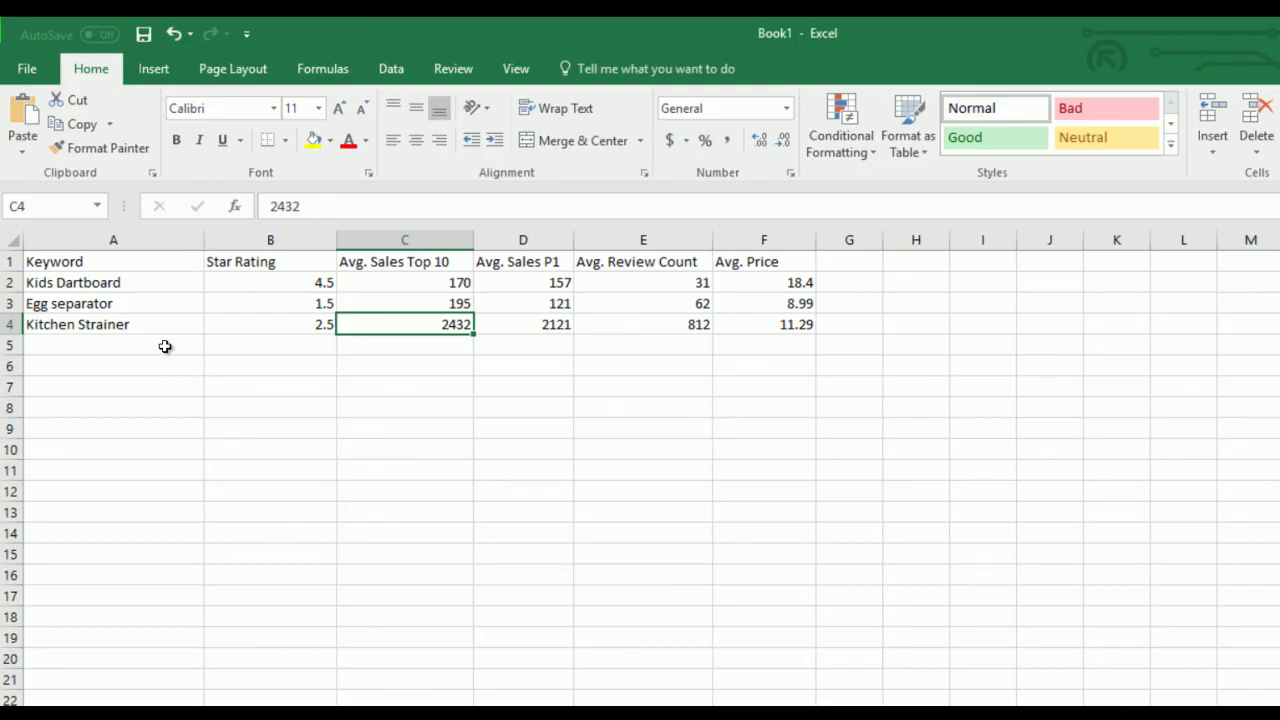
left_click(164, 346)
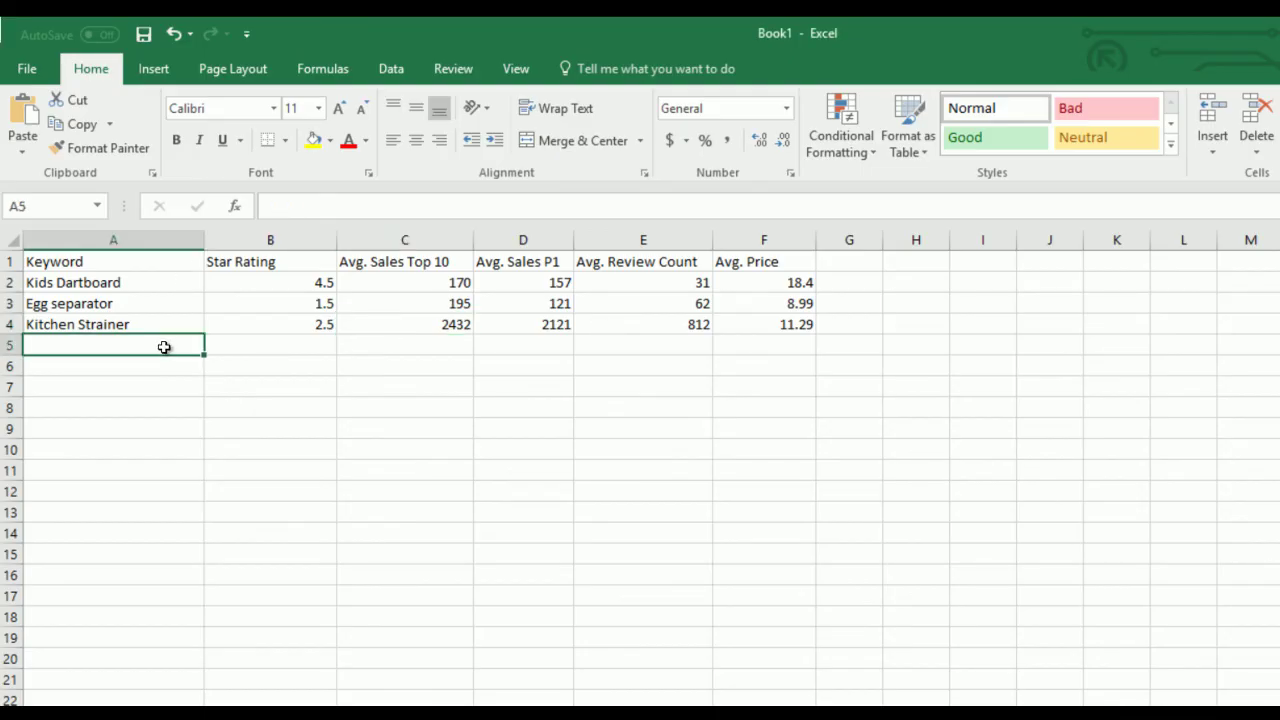
type("Utility ")
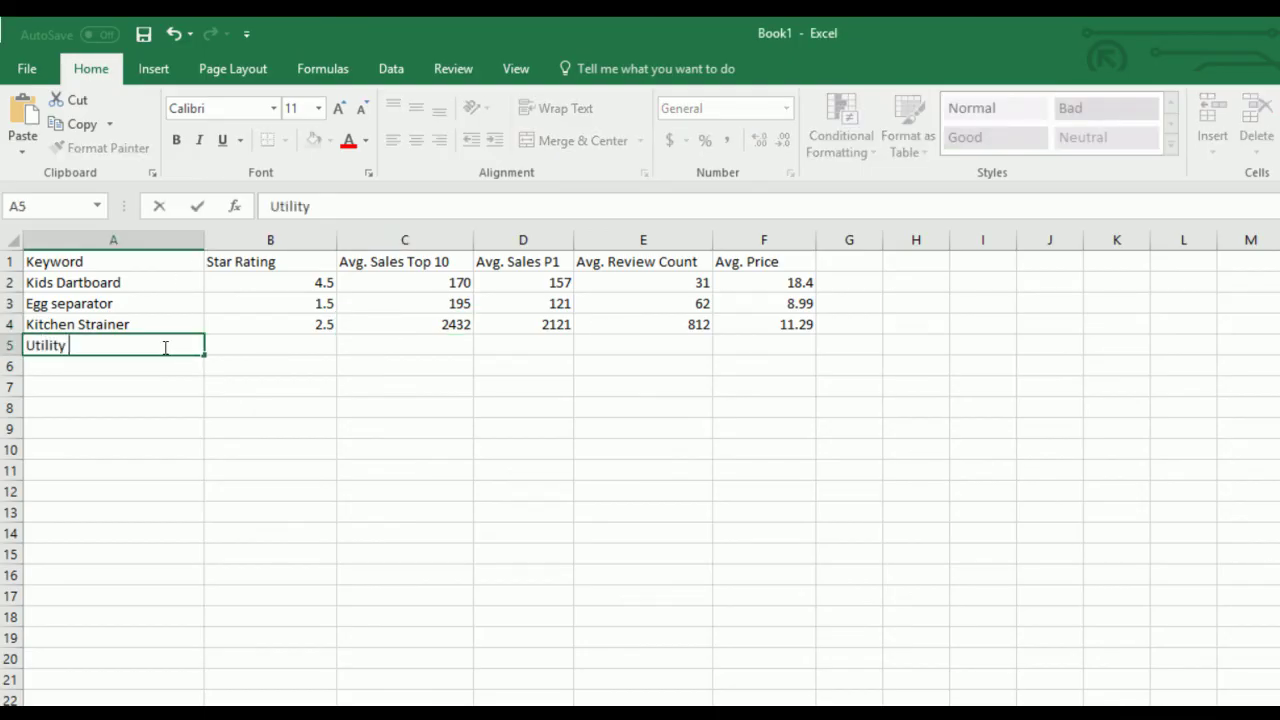
type("Scissors")
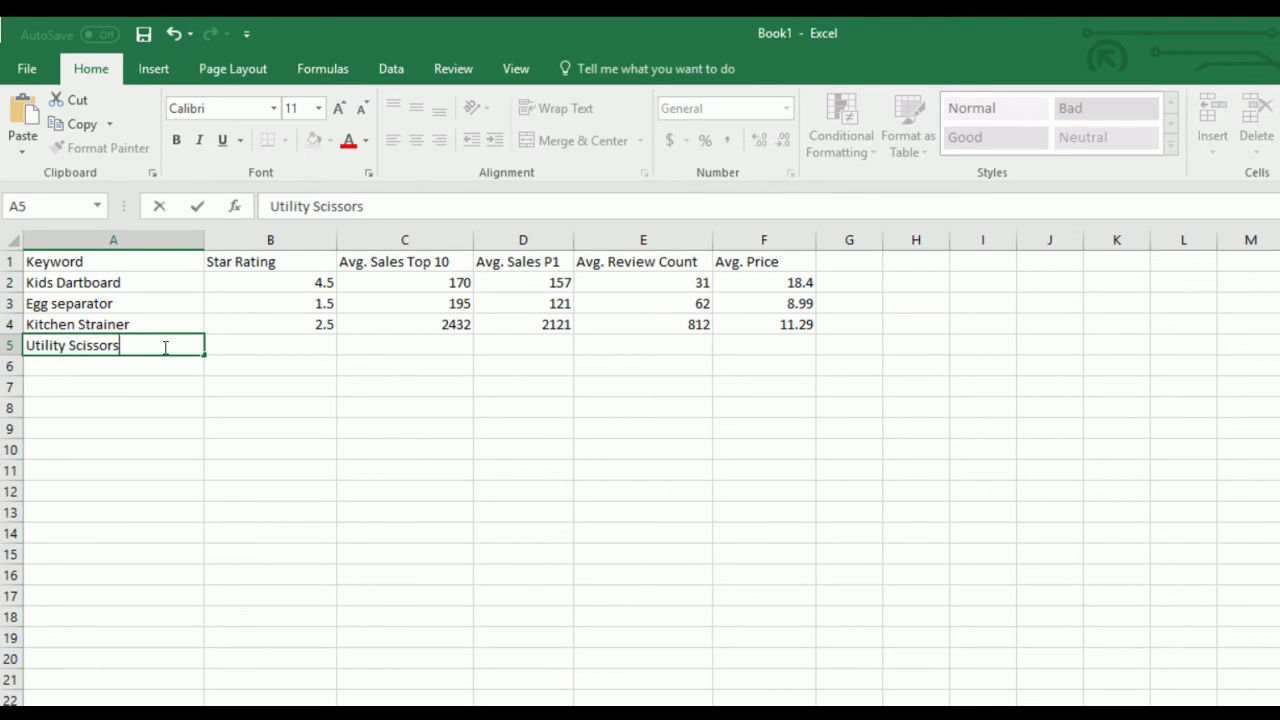
key("Tab")
type("1")
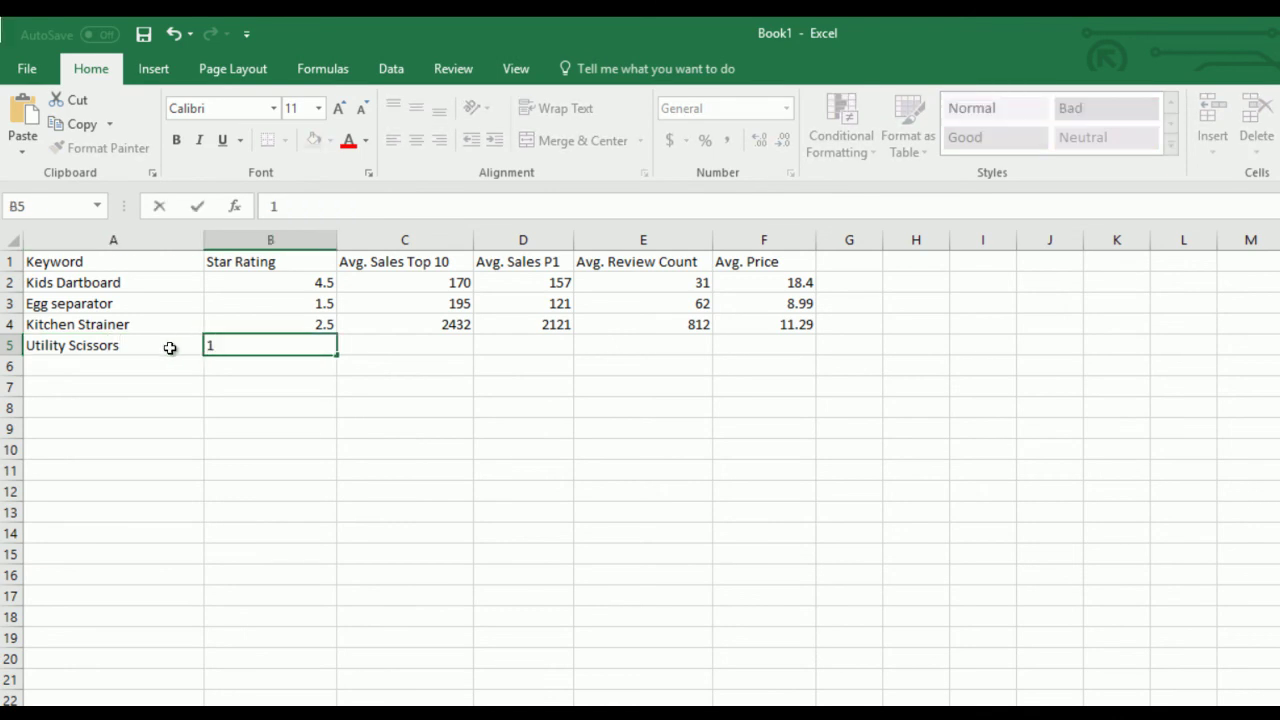
left_click(731, 435)
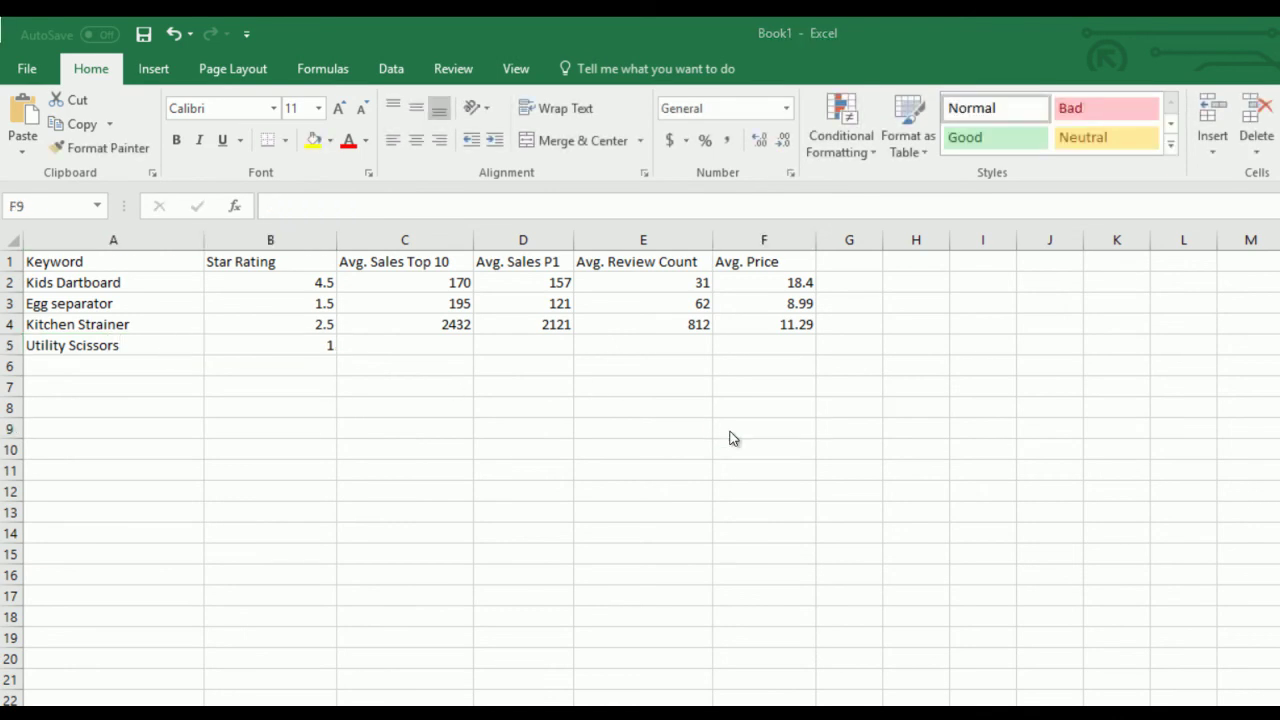
Check the detailed sales statistics in the browser, then enter 908 under Avg. Sales Top 10 and 807 under Avg. Sales P1 for Utility Scissors in Excel
key("alt+Tab")
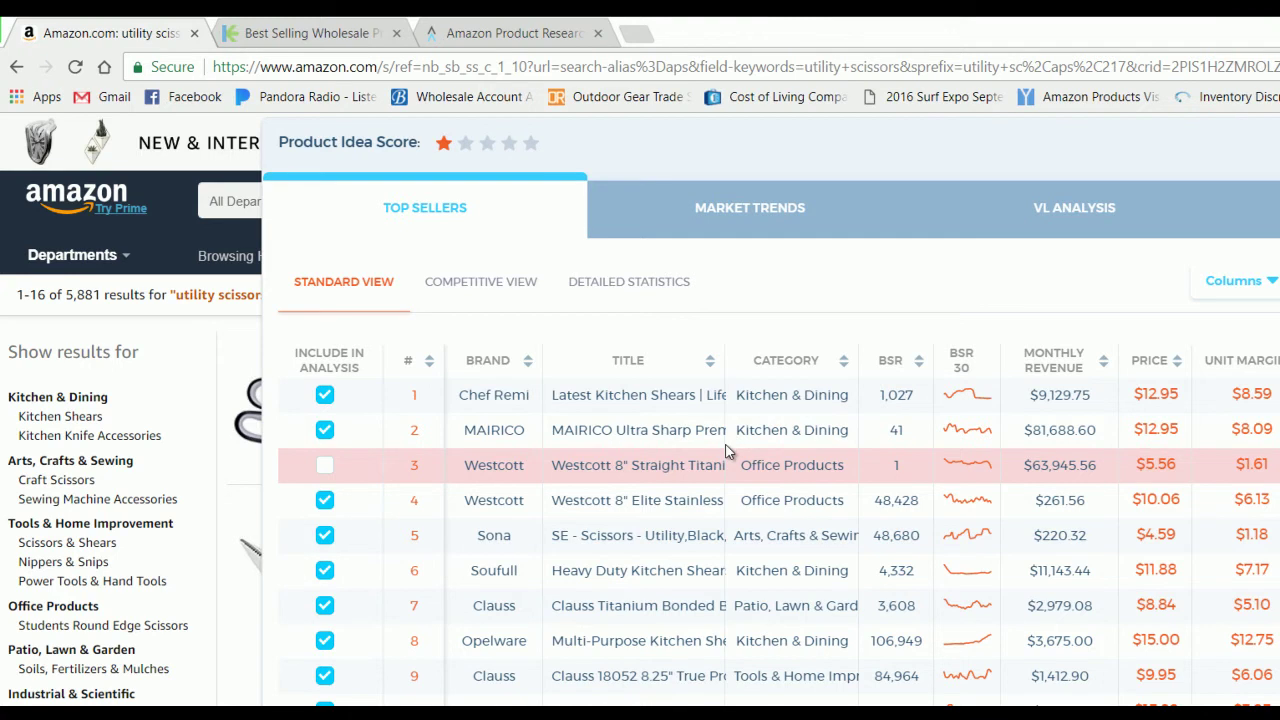
left_click(588, 283)
scroll(695, 481, "down", 1)
scroll(693, 474, "down", 1)
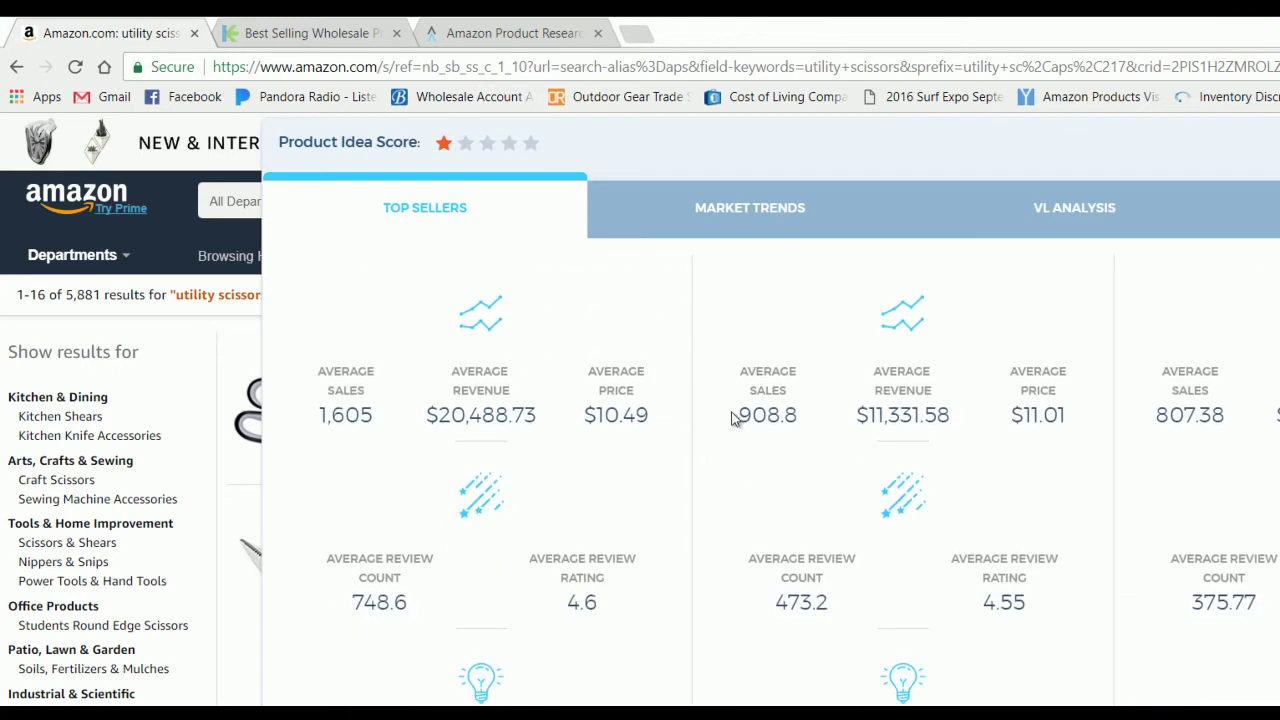
scroll(740, 425, "up", 2)
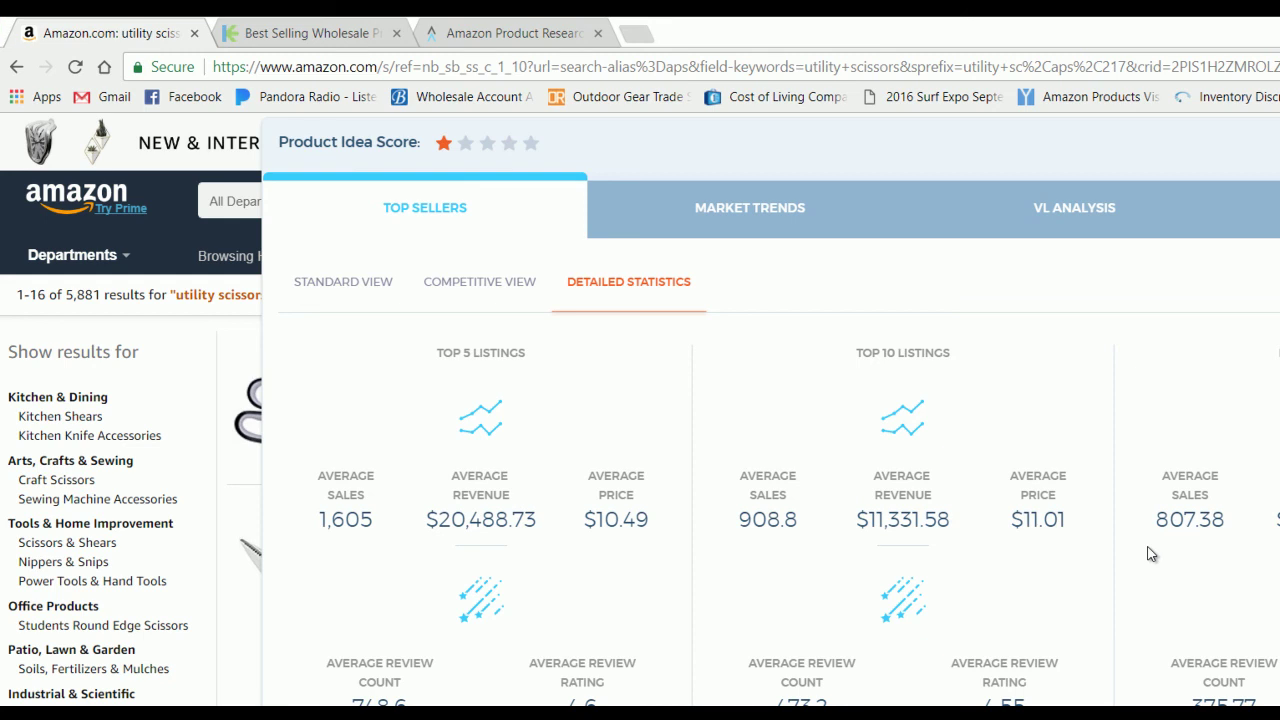
key("alt+Tab")
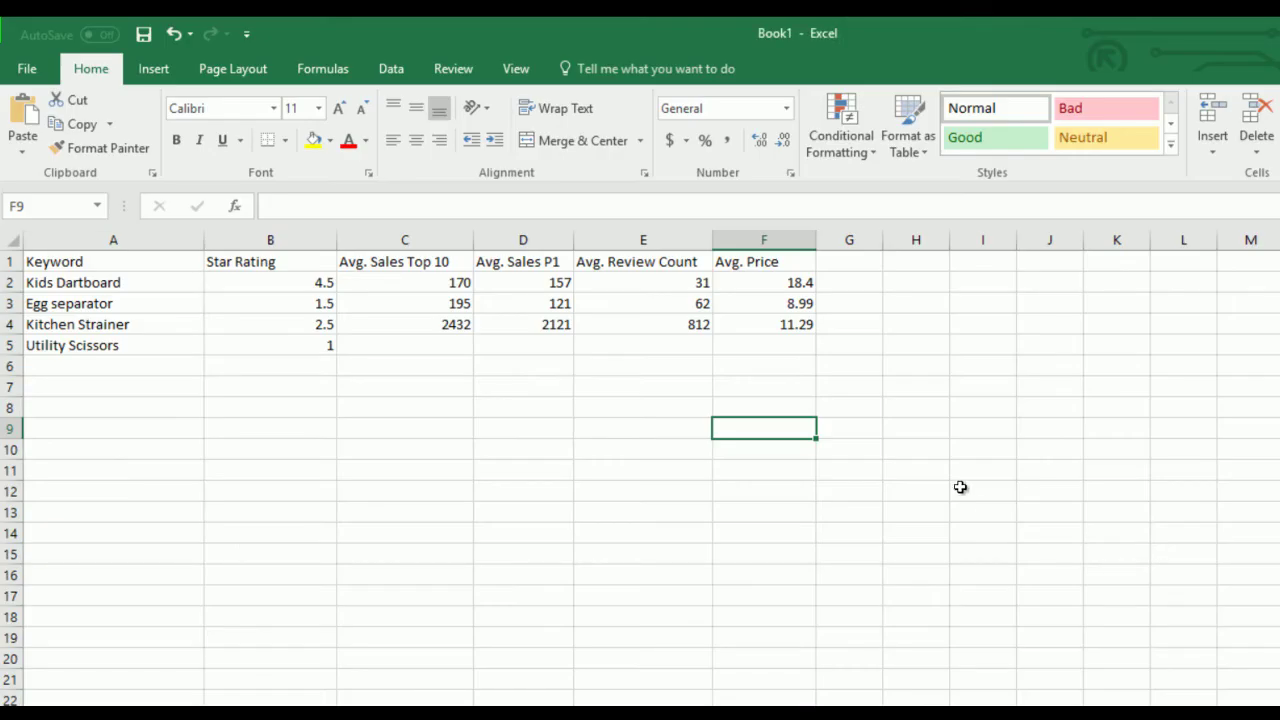
left_click(404, 340)
type("908")
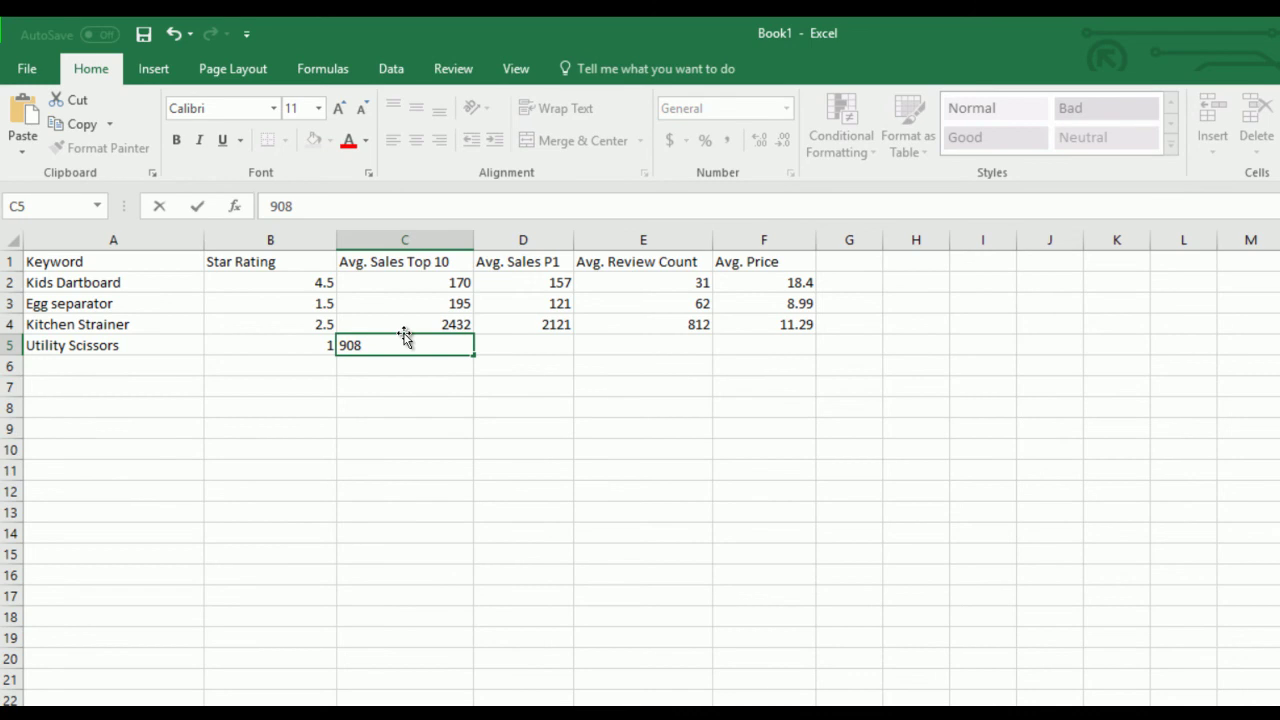
key("Tab")
type("807")
key("Tab")
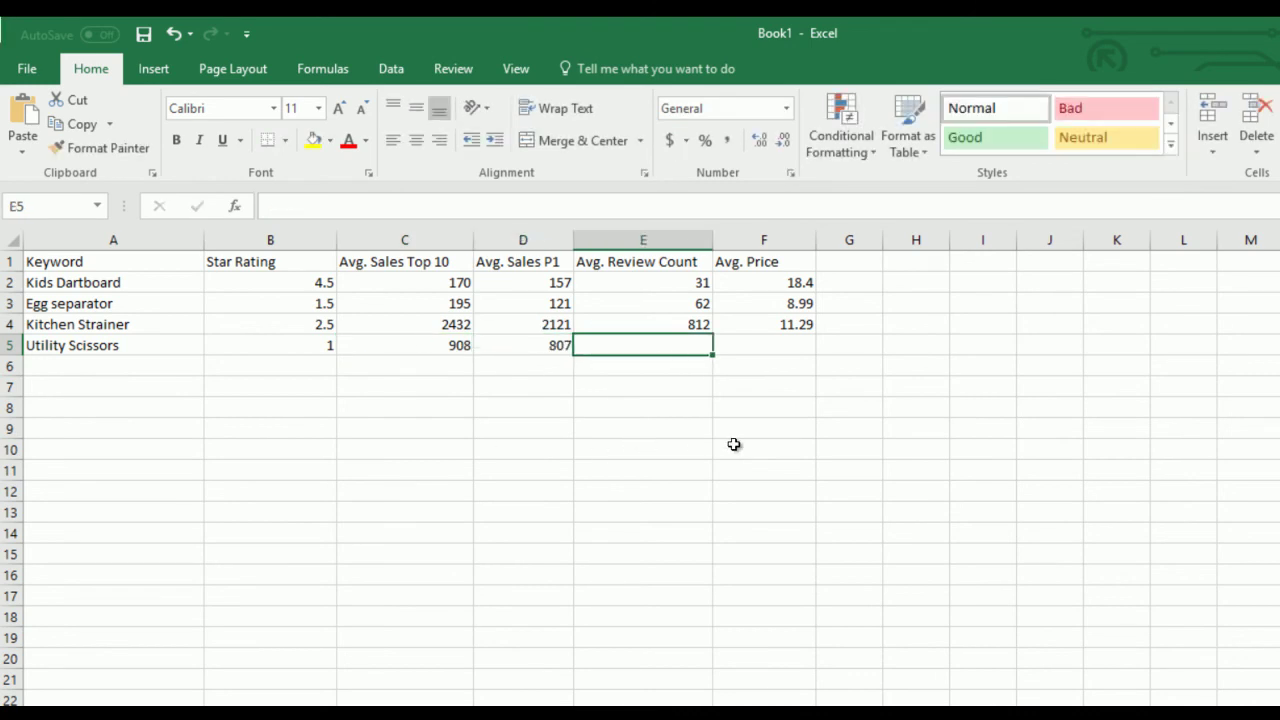
Check the page-one average review count in the browser statistics and enter 375 under Avg. Review Count for Utility Scissors in Excel
key("alt+Tab")
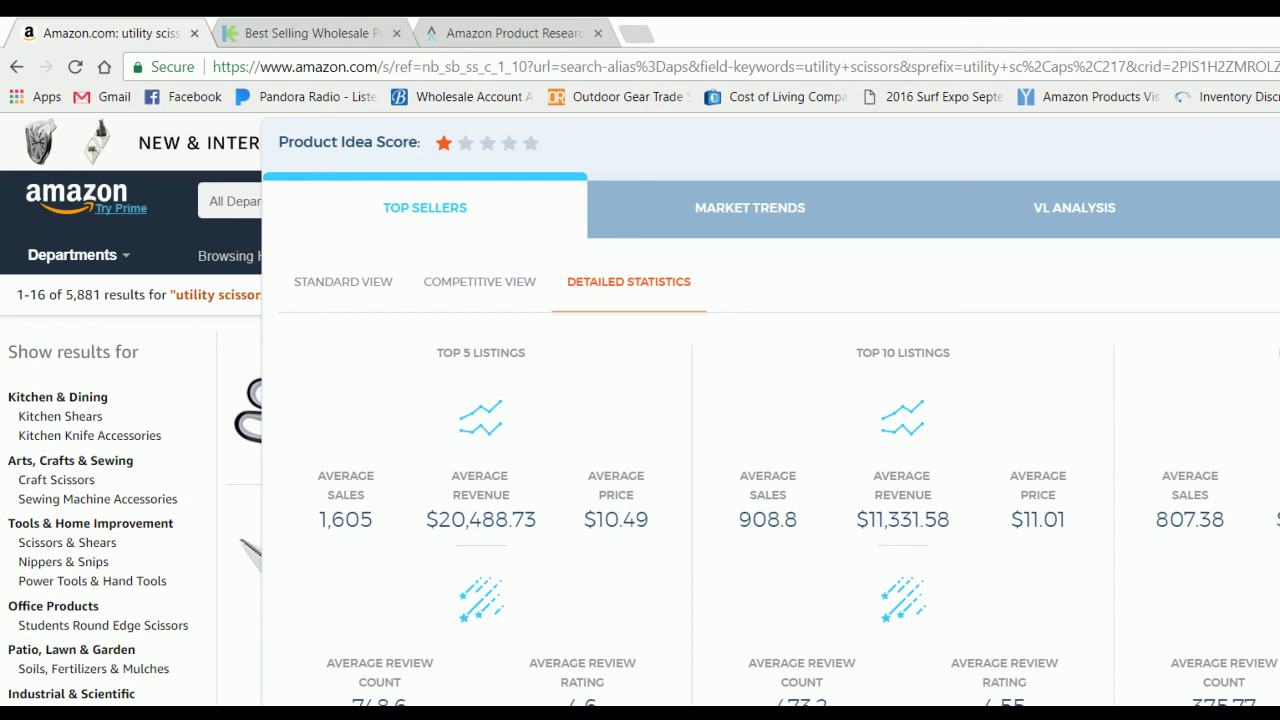
scroll(1231, 632, "down", 1)
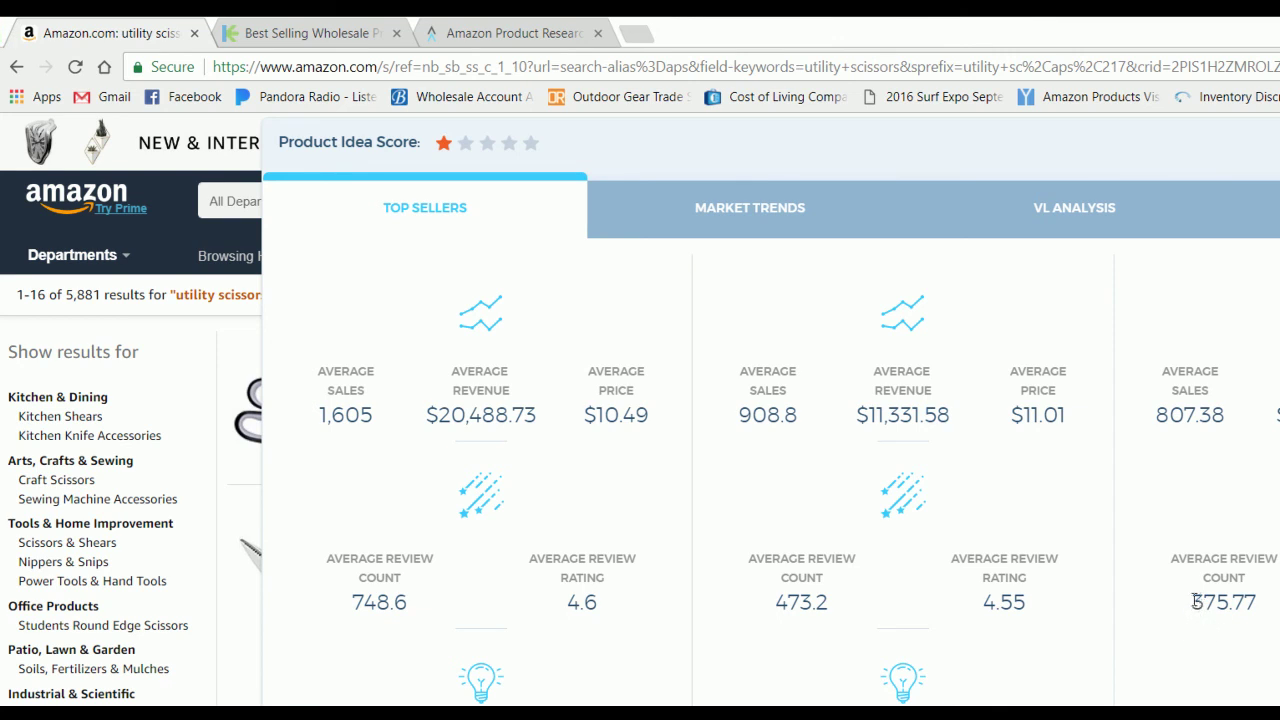
left_click_drag(1193, 600, 1264, 609)
left_click(1248, 650)
left_click_drag(1194, 606, 1150, 551)
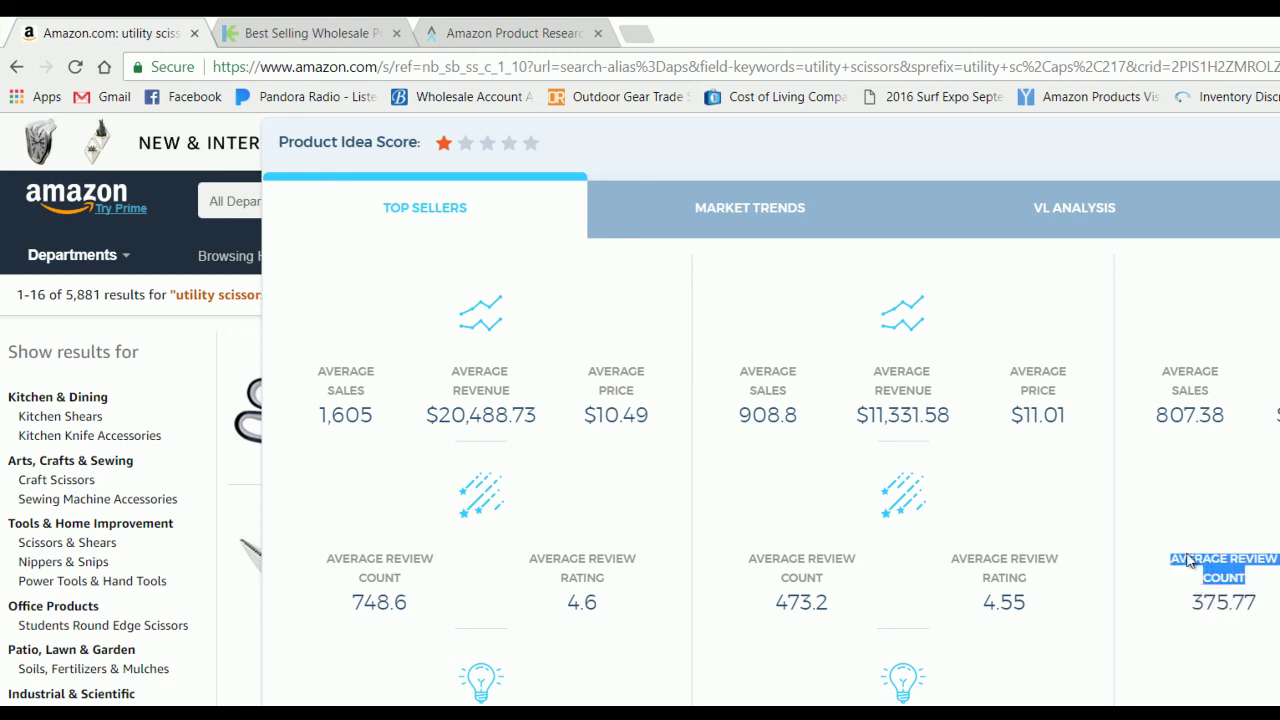
left_click(1219, 604)
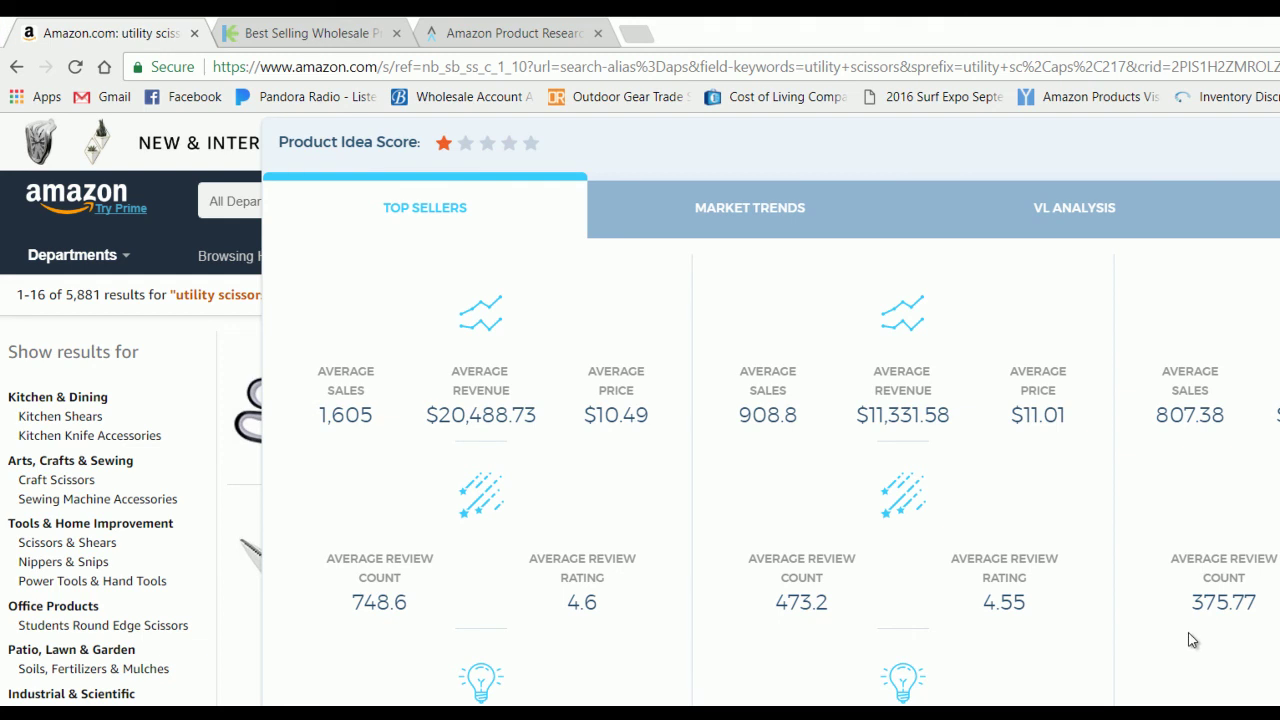
key("alt+Tab")
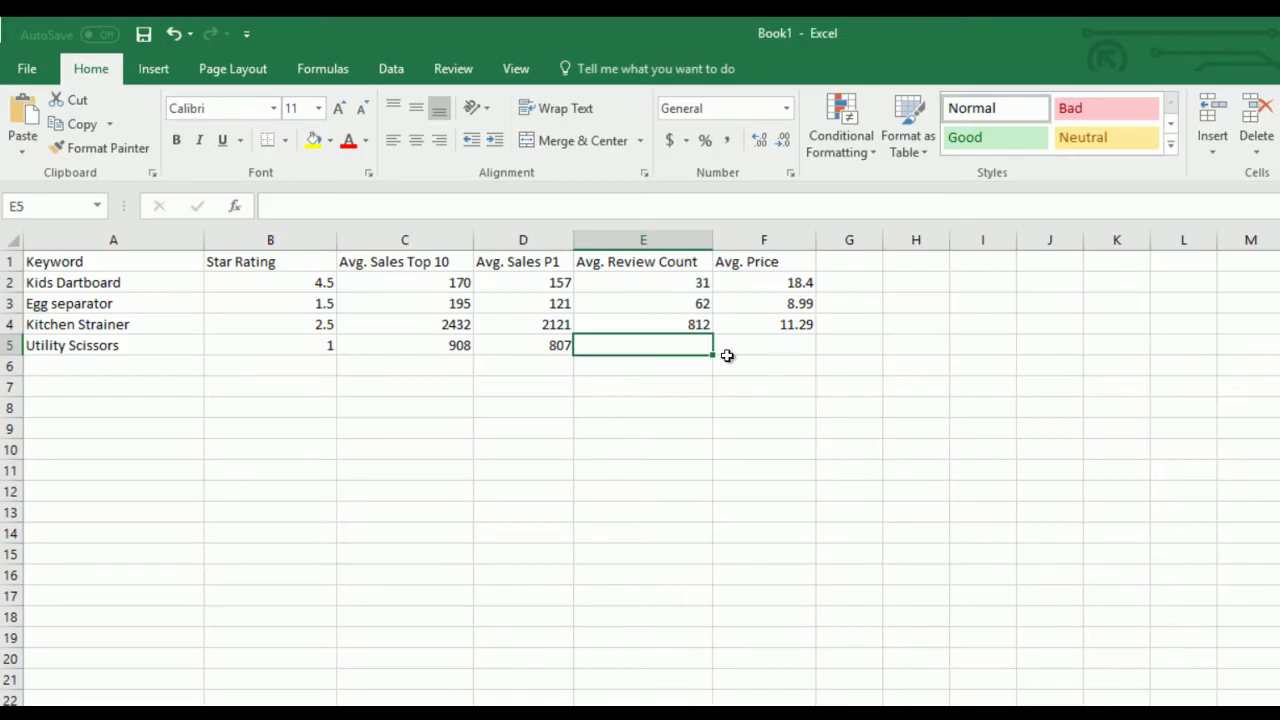
key("alt+Tab")
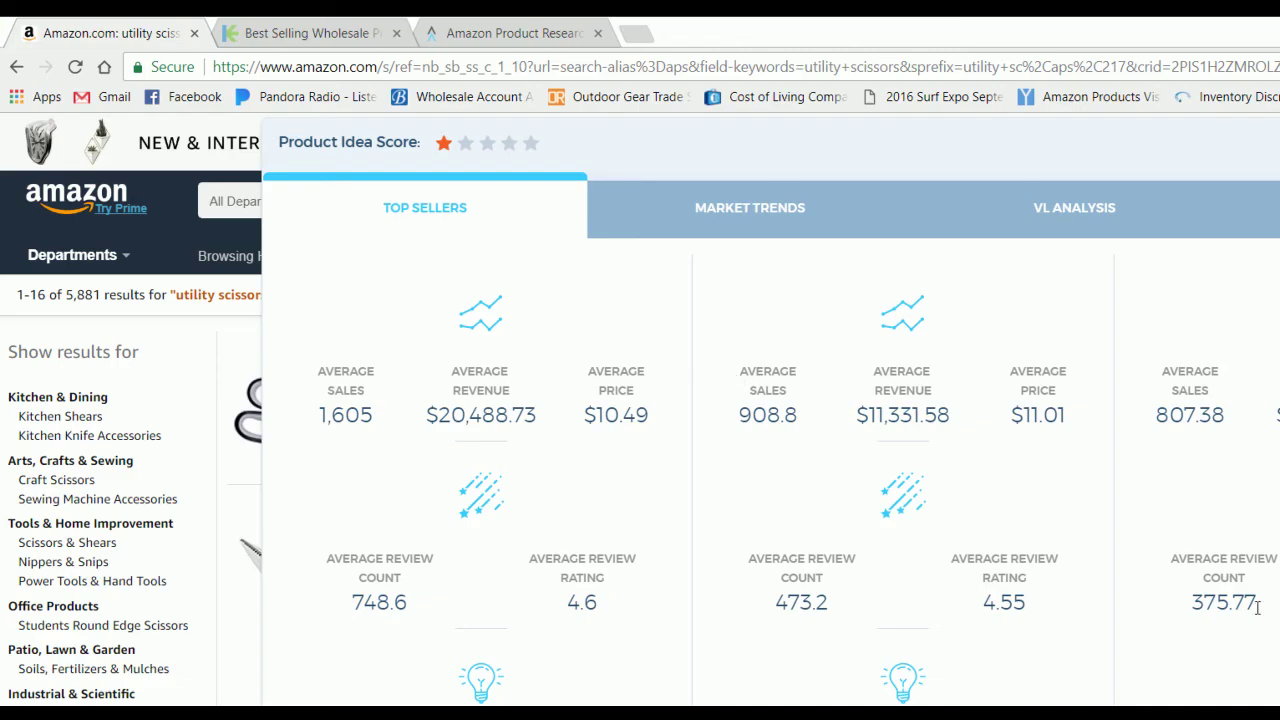
key("alt+Tab")
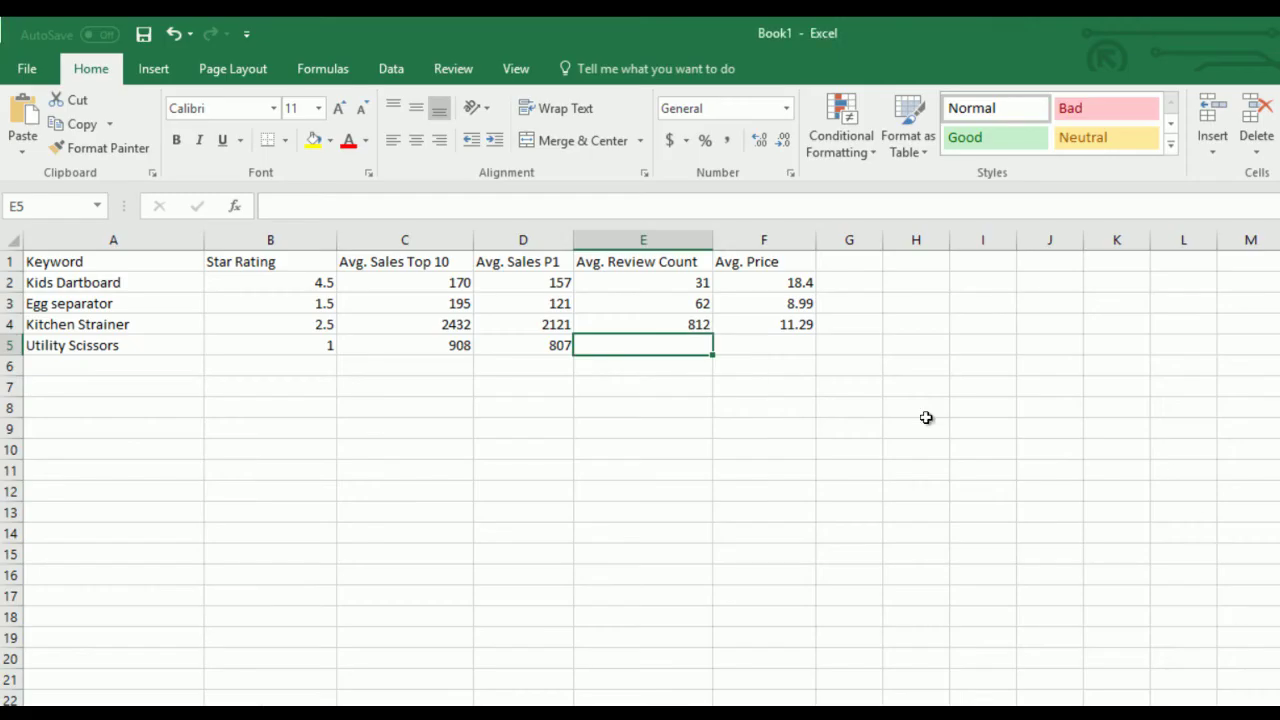
type("375")
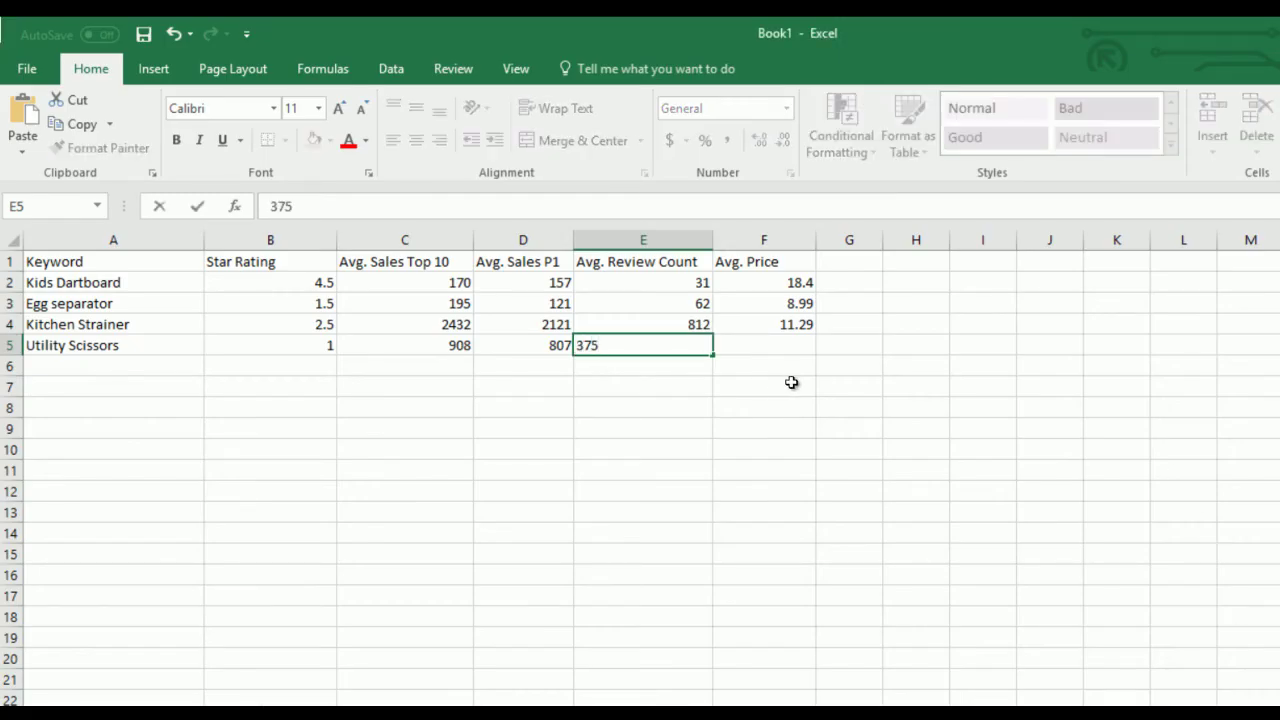
left_click(820, 412)
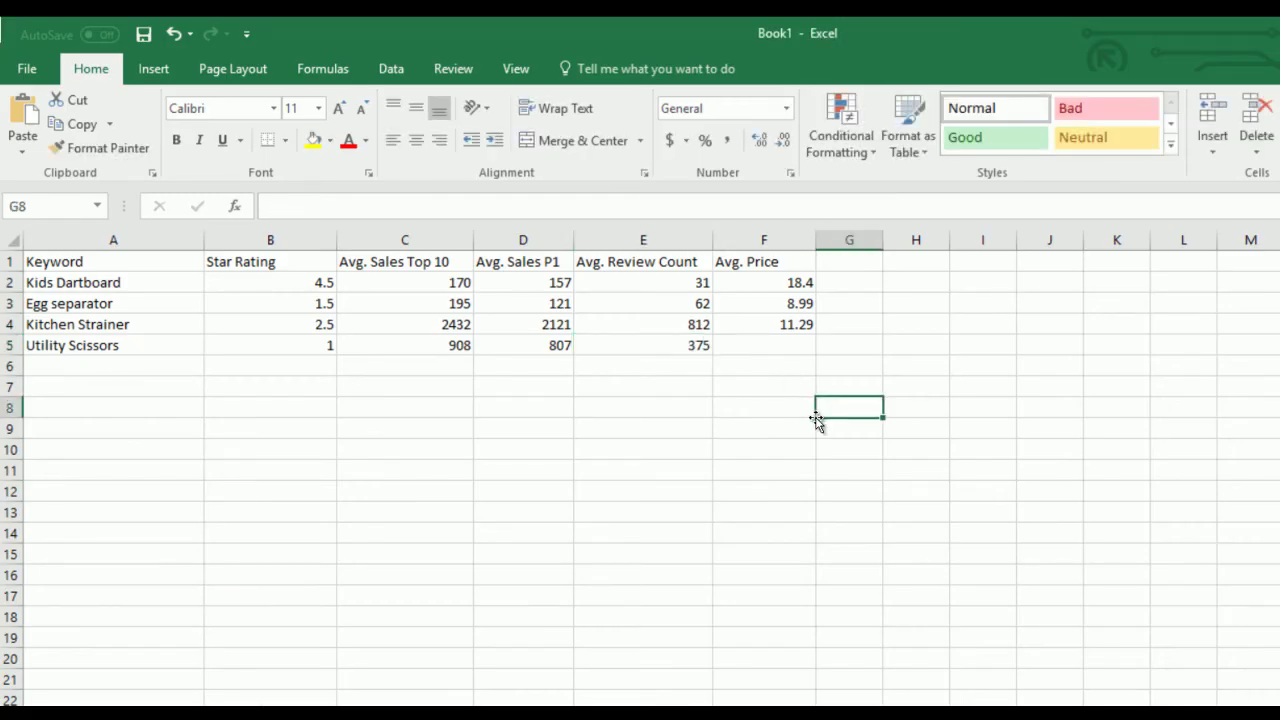
Check the average price in the browser's detailed statistics, then enter 11.02 under Avg. Price for Utility Scissors in Excel
left_click(135, 285)
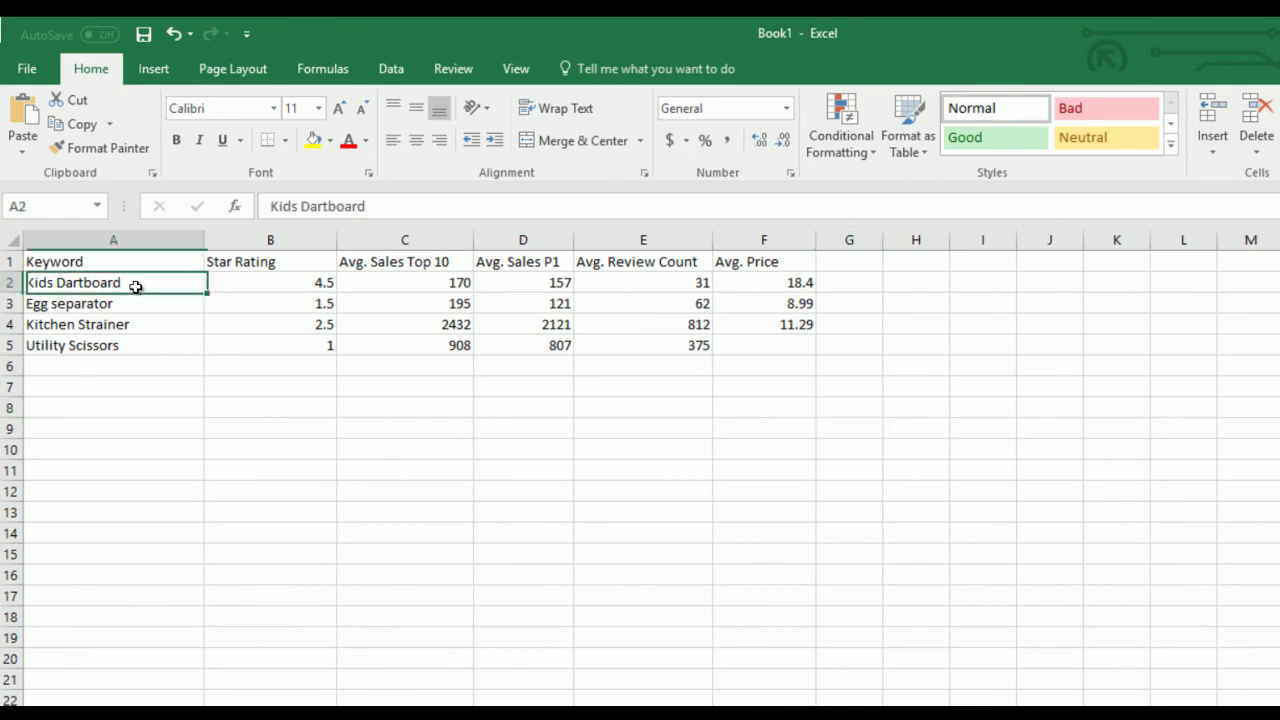
left_click(12, 282)
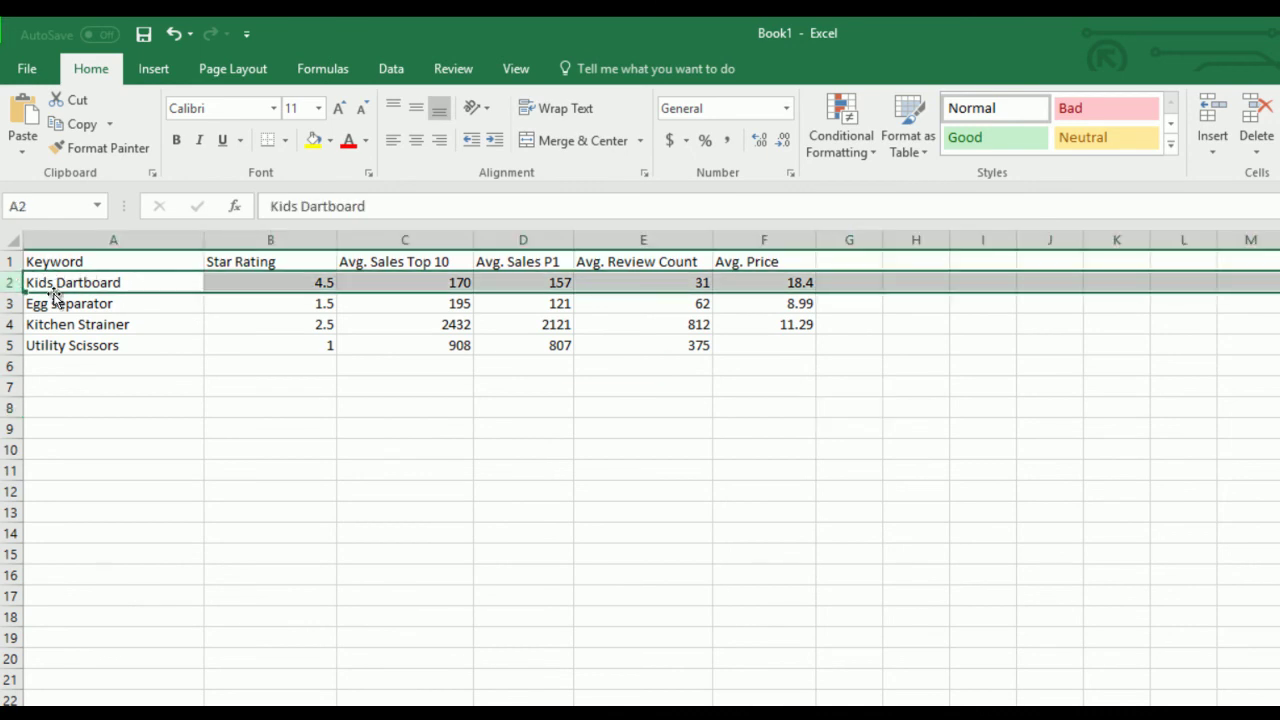
left_click(782, 340)
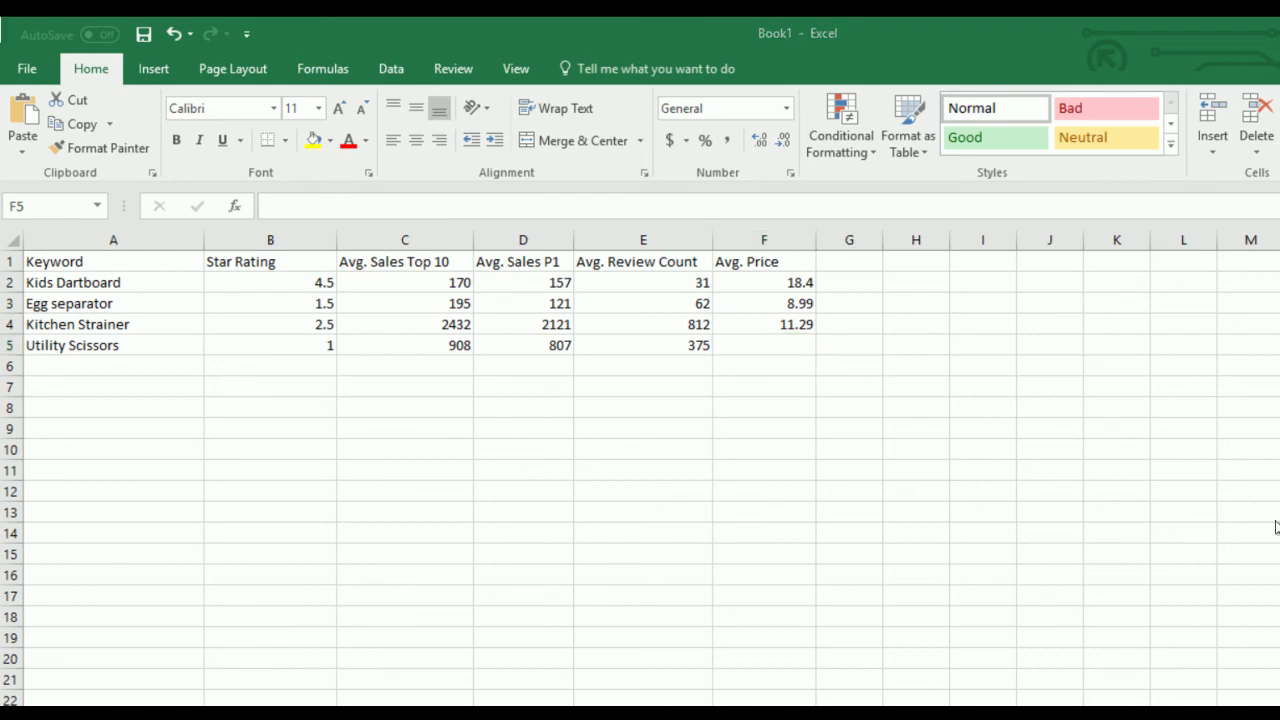
key("alt+Tab")
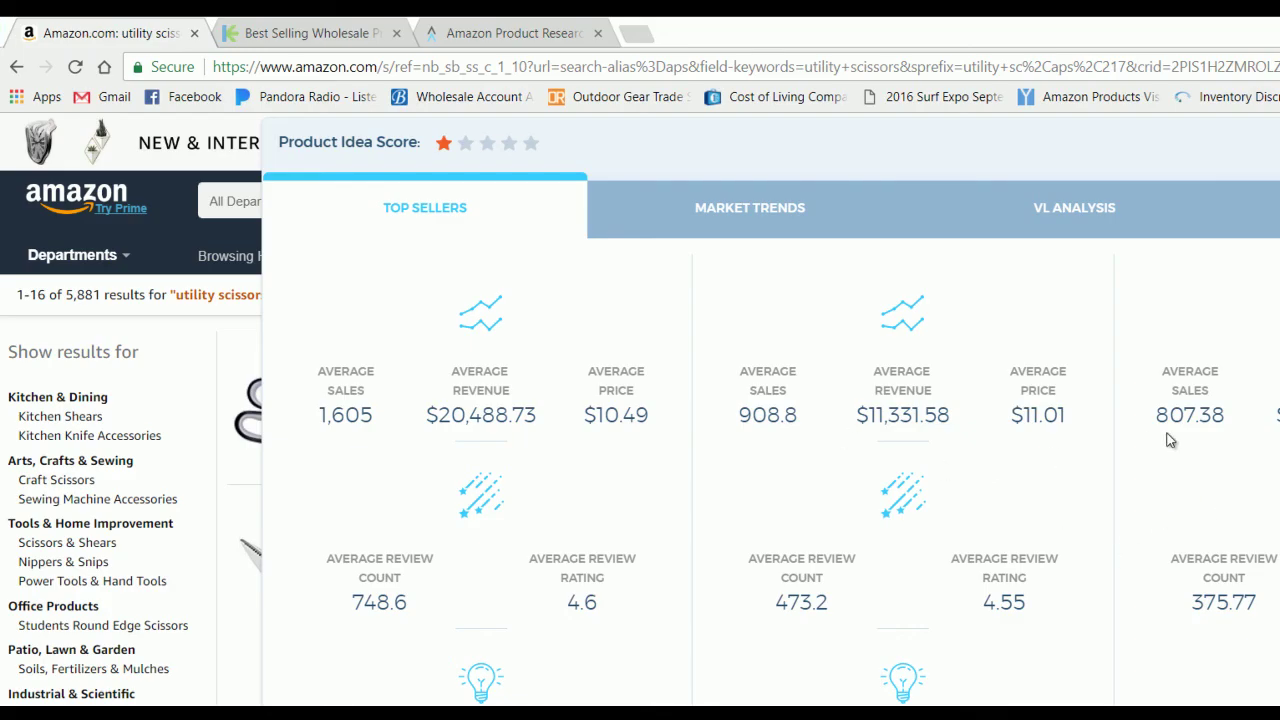
scroll(1147, 441, "up", 1)
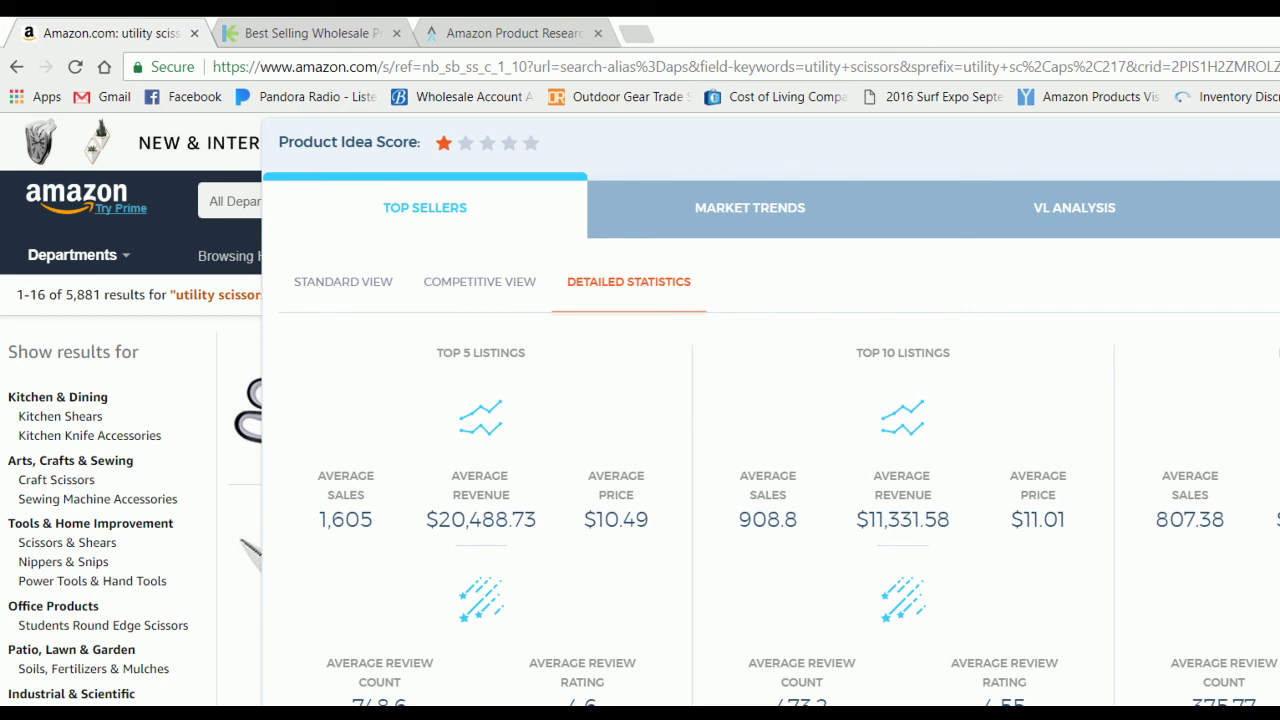
scroll(779, 488, "down", 1)
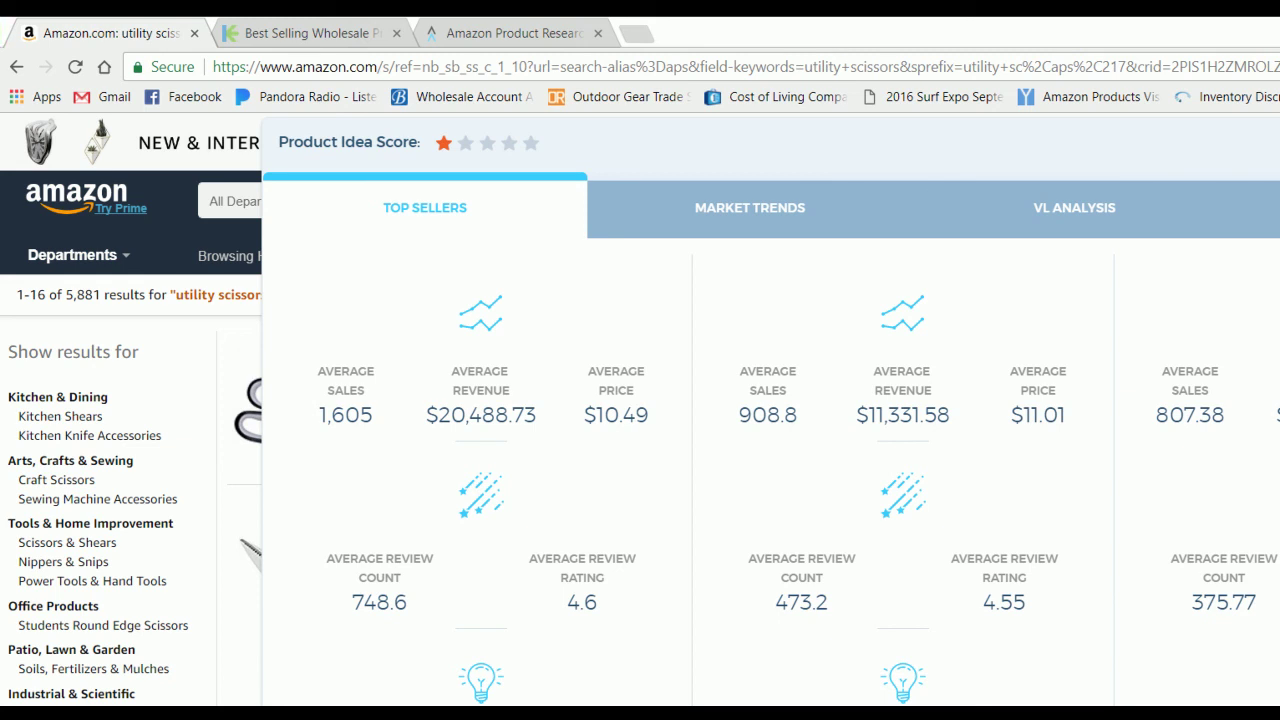
key("alt+Tab")
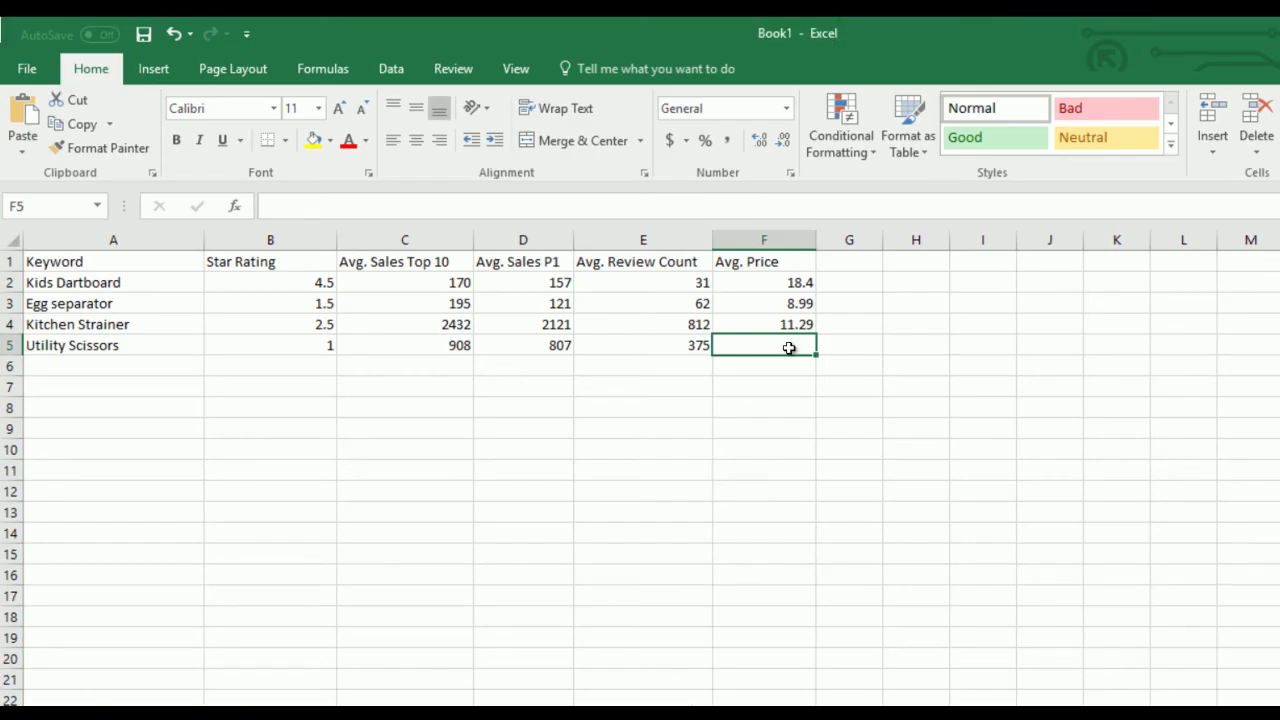
type("11.02")
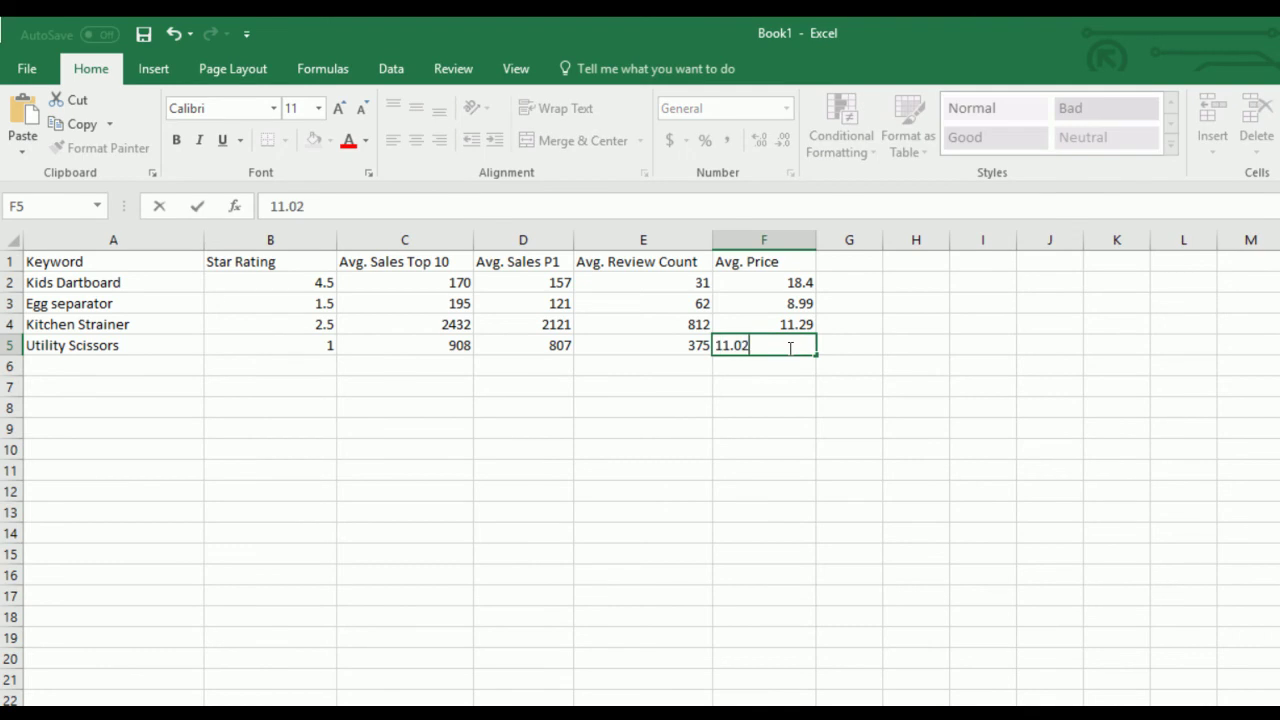
left_click(782, 401)
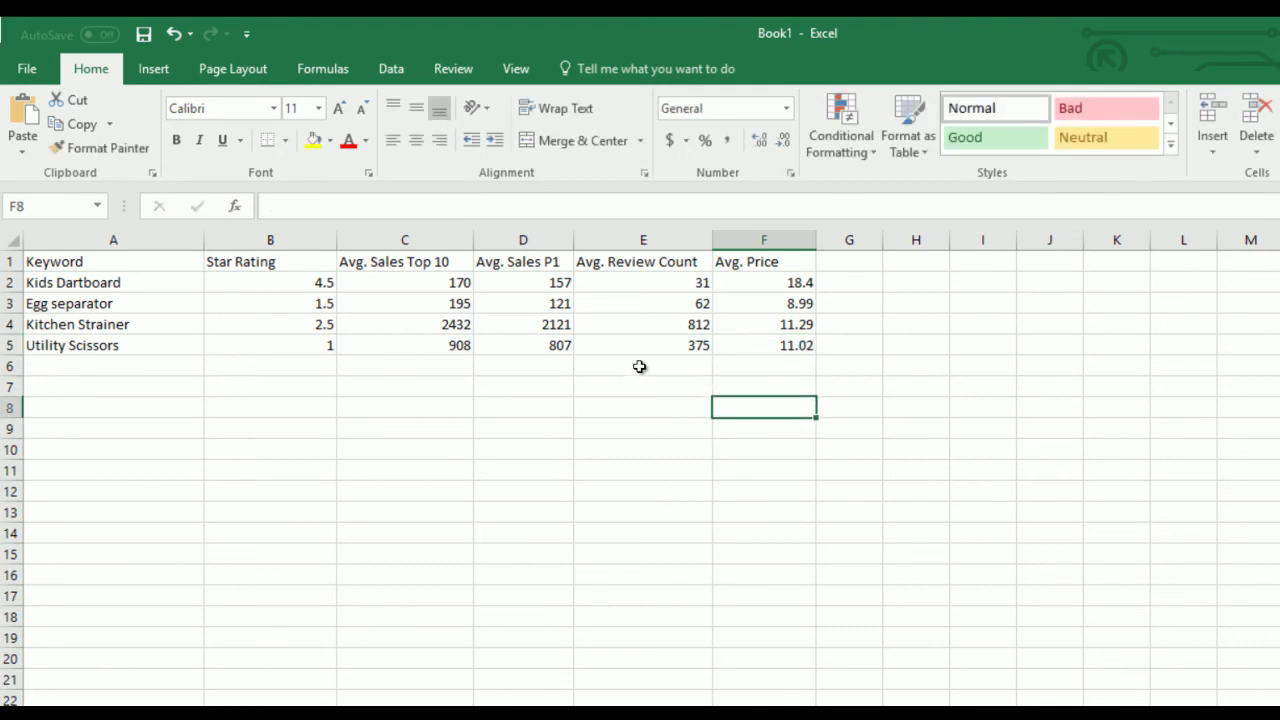
Compare the sales and review count figures of Utility Scissors with the sales, review count and price of Kids Dartboard in the worksheet
left_click(702, 347)
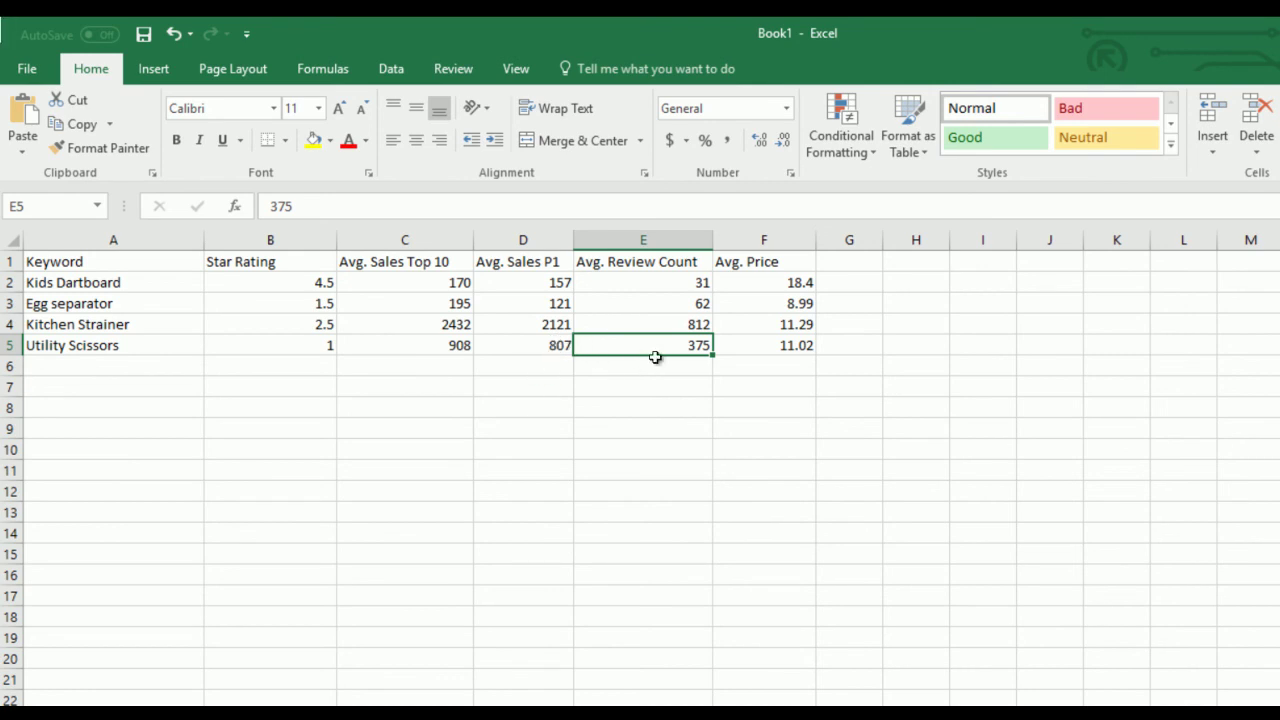
left_click(530, 349)
left_click(445, 350)
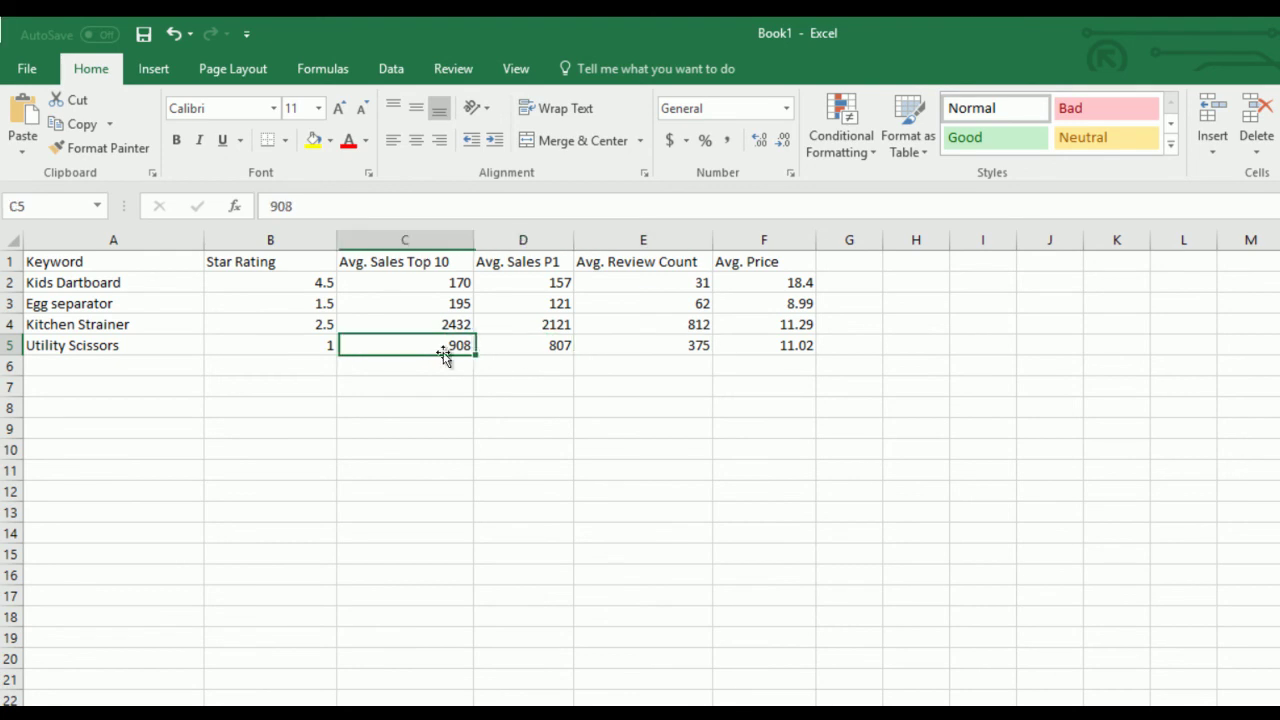
left_click(538, 345)
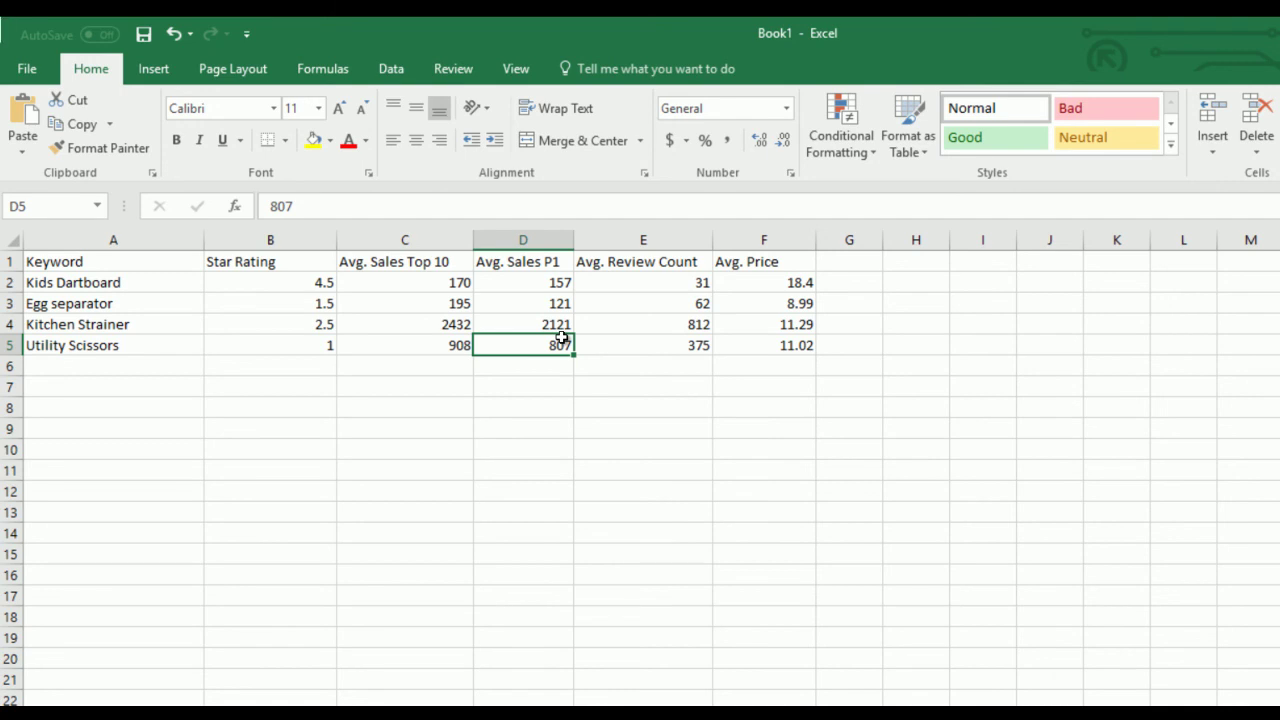
left_click(675, 280)
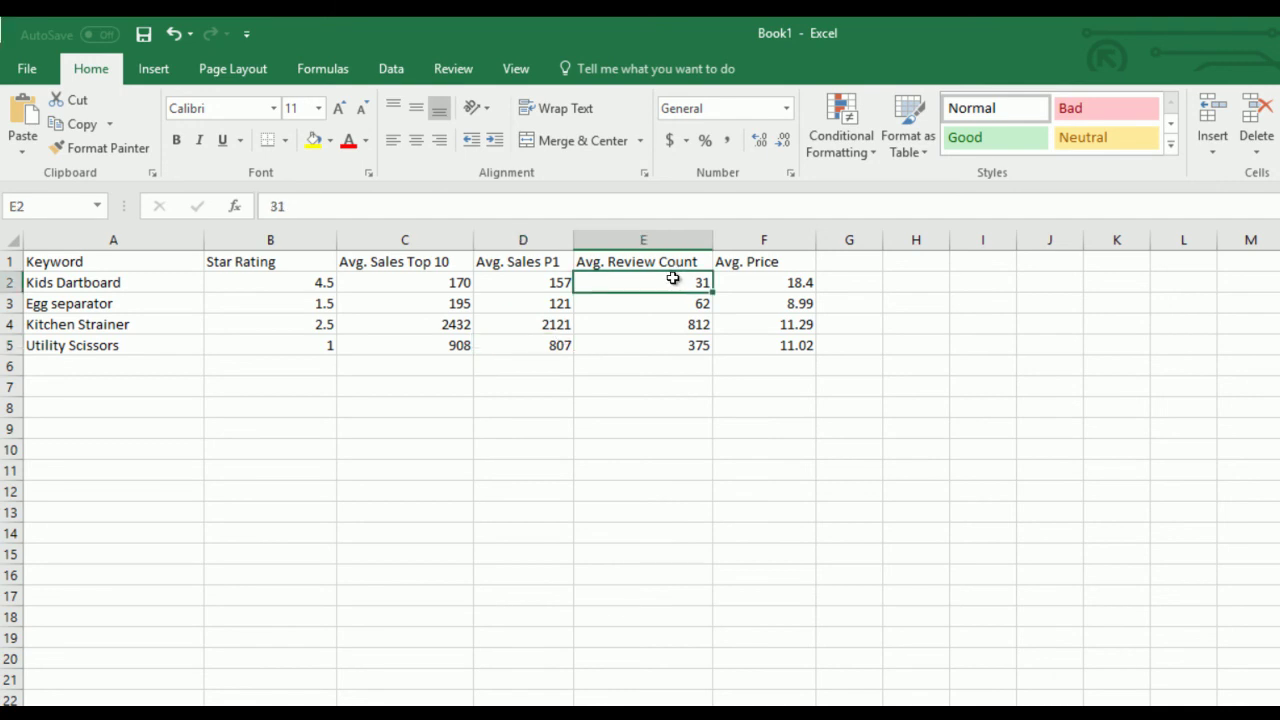
left_click(546, 286)
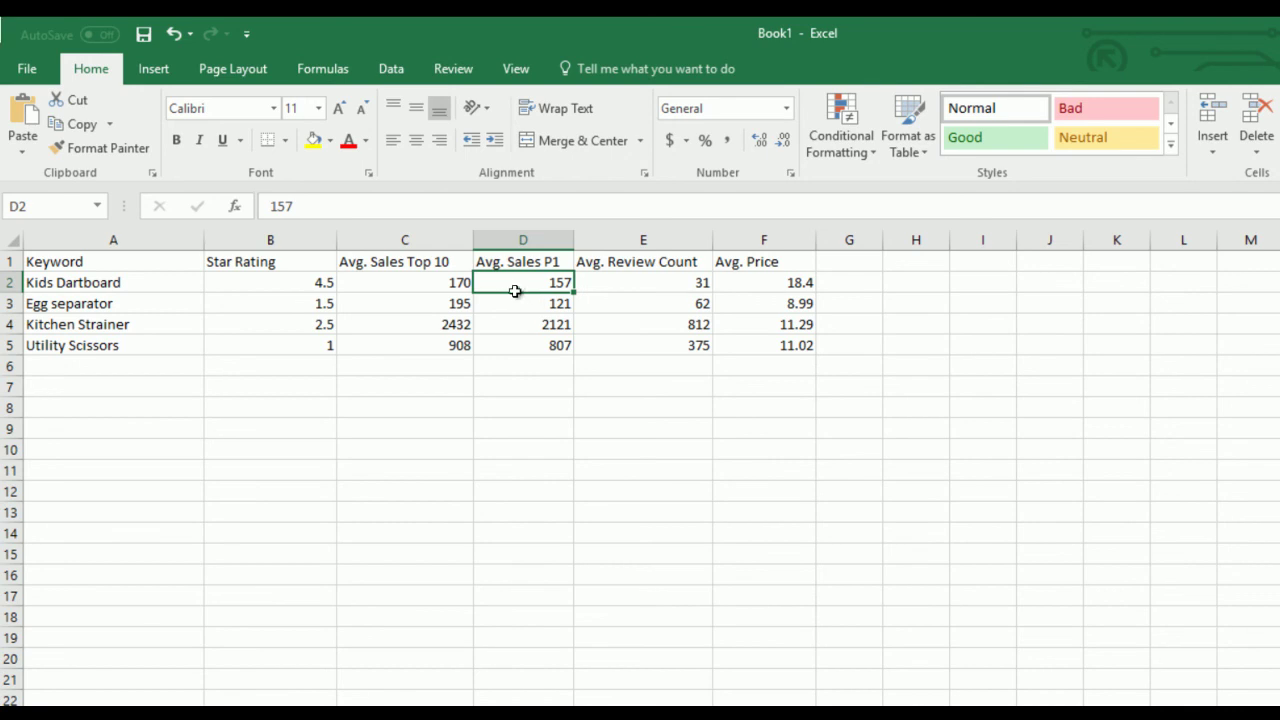
left_click(675, 284)
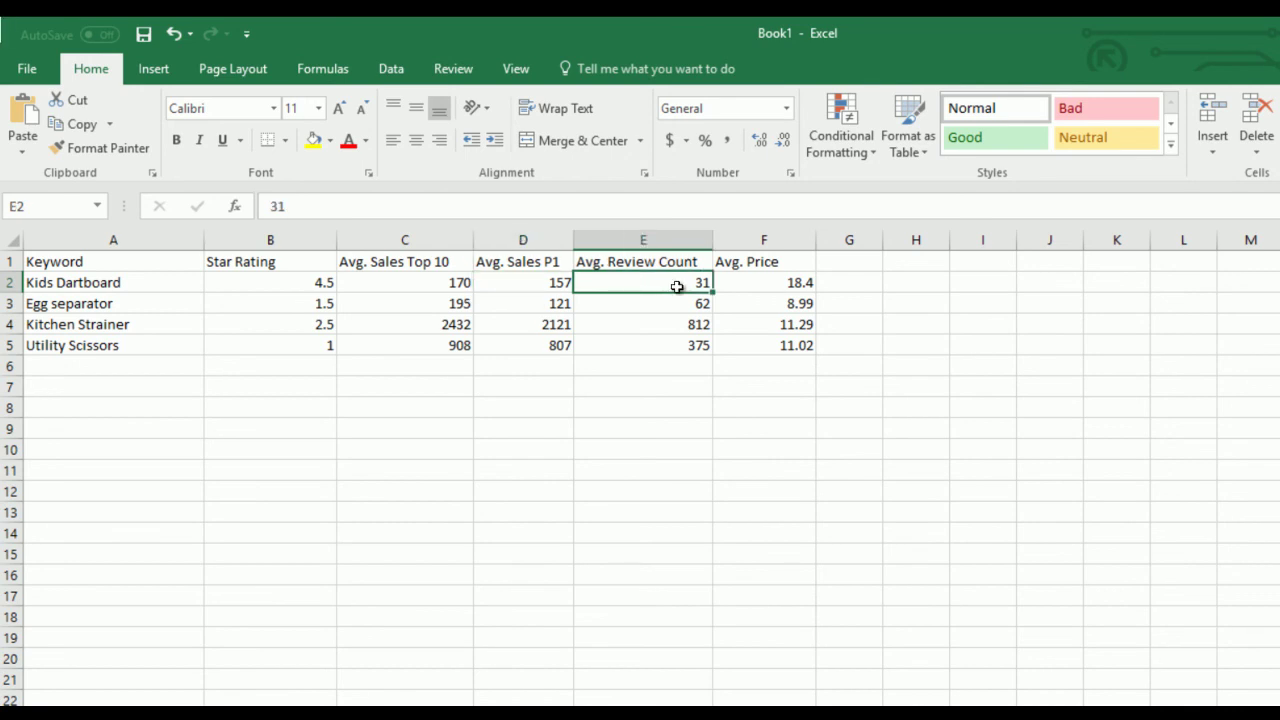
left_click(755, 283)
left_click(666, 283)
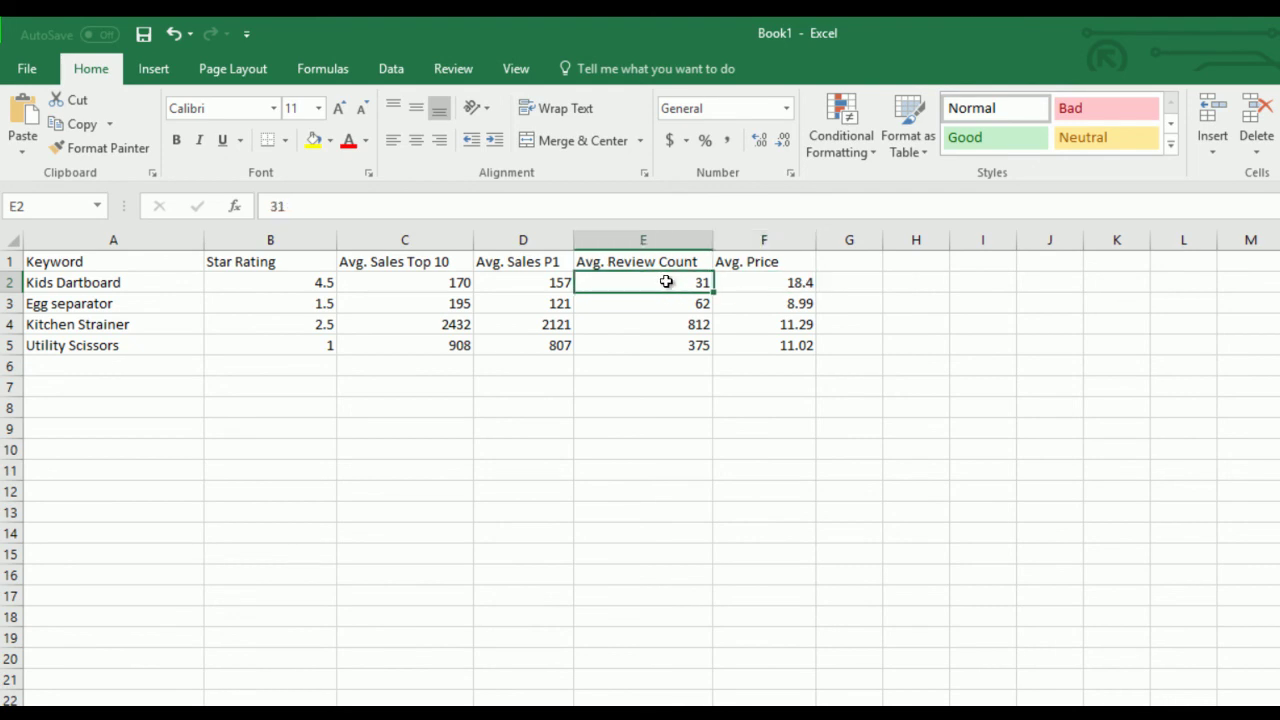
left_click(548, 290)
left_click(680, 287)
left_click(512, 281)
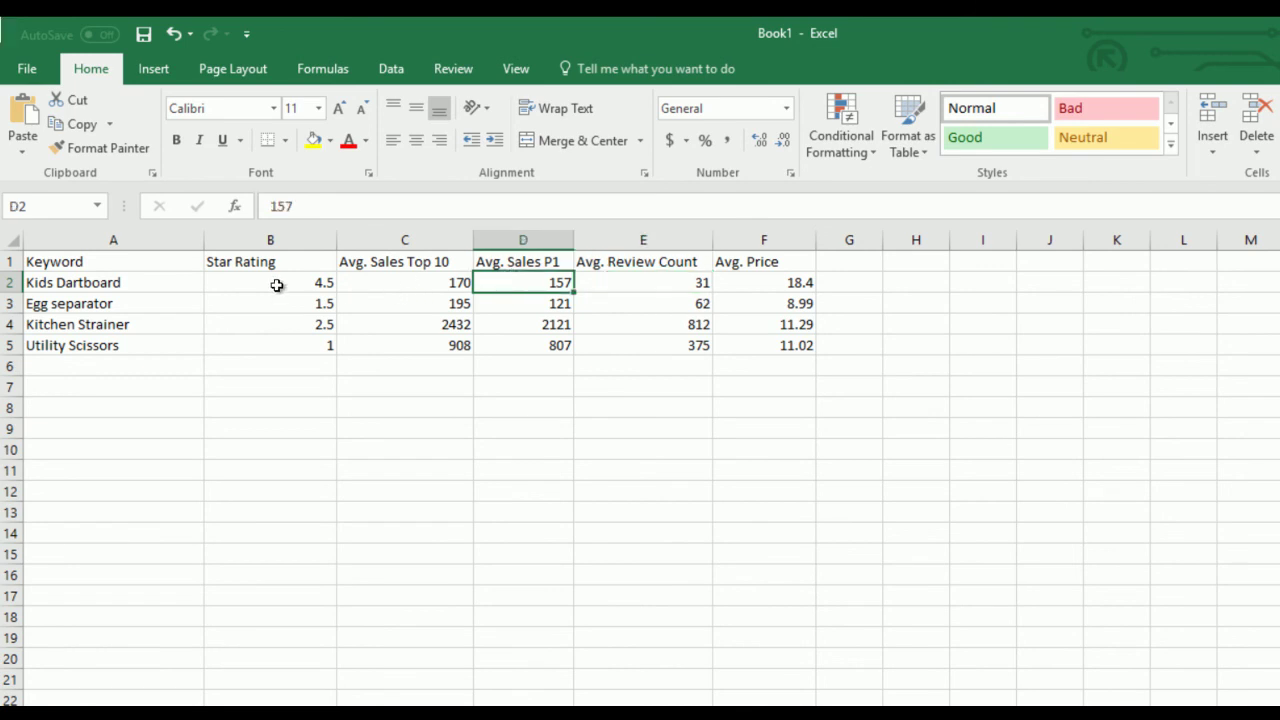
left_click(77, 287)
left_click(10, 283)
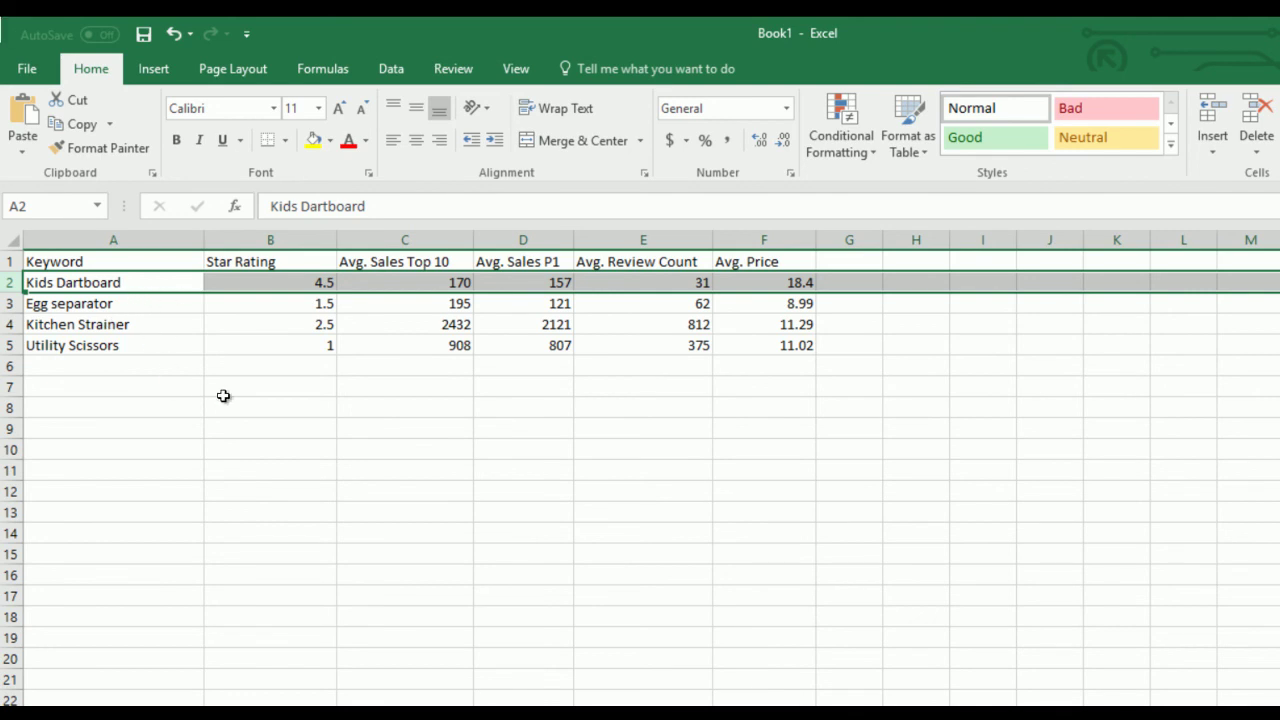
scroll(263, 391, "down", 10)
scroll(263, 391, "up", 10)
left_click(886, 372)
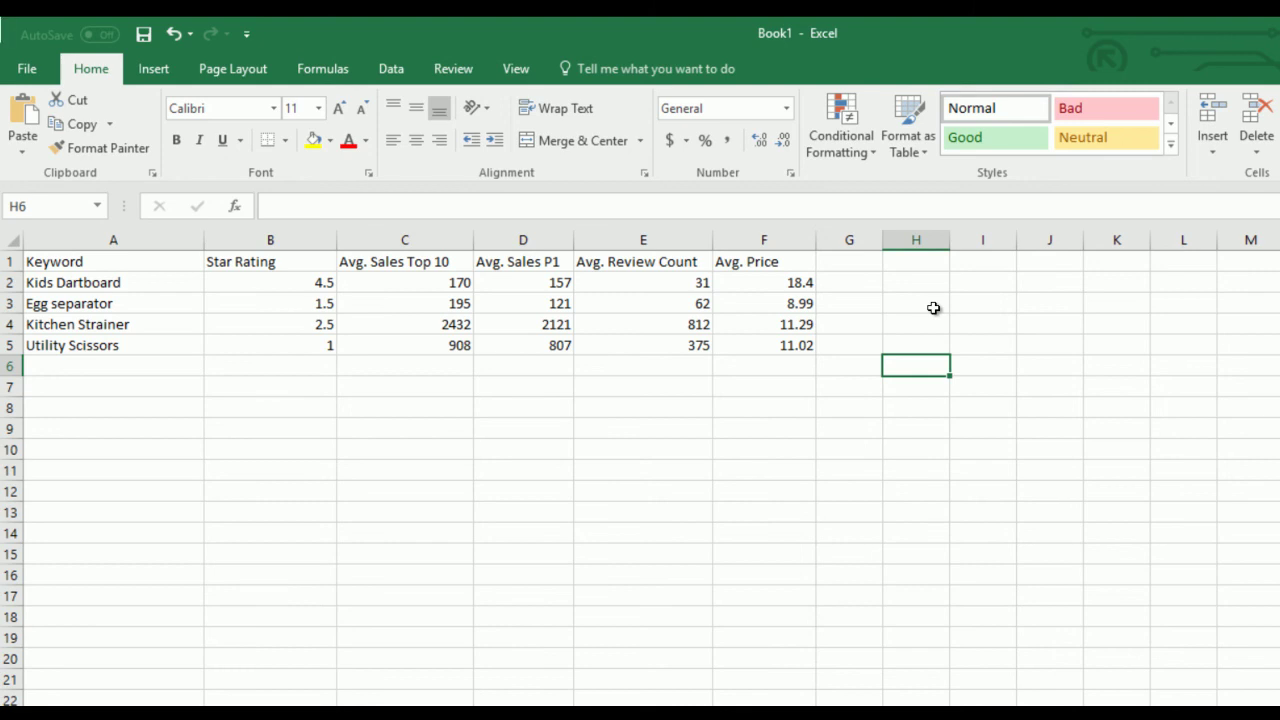
left_click(948, 311)
left_click(1000, 309)
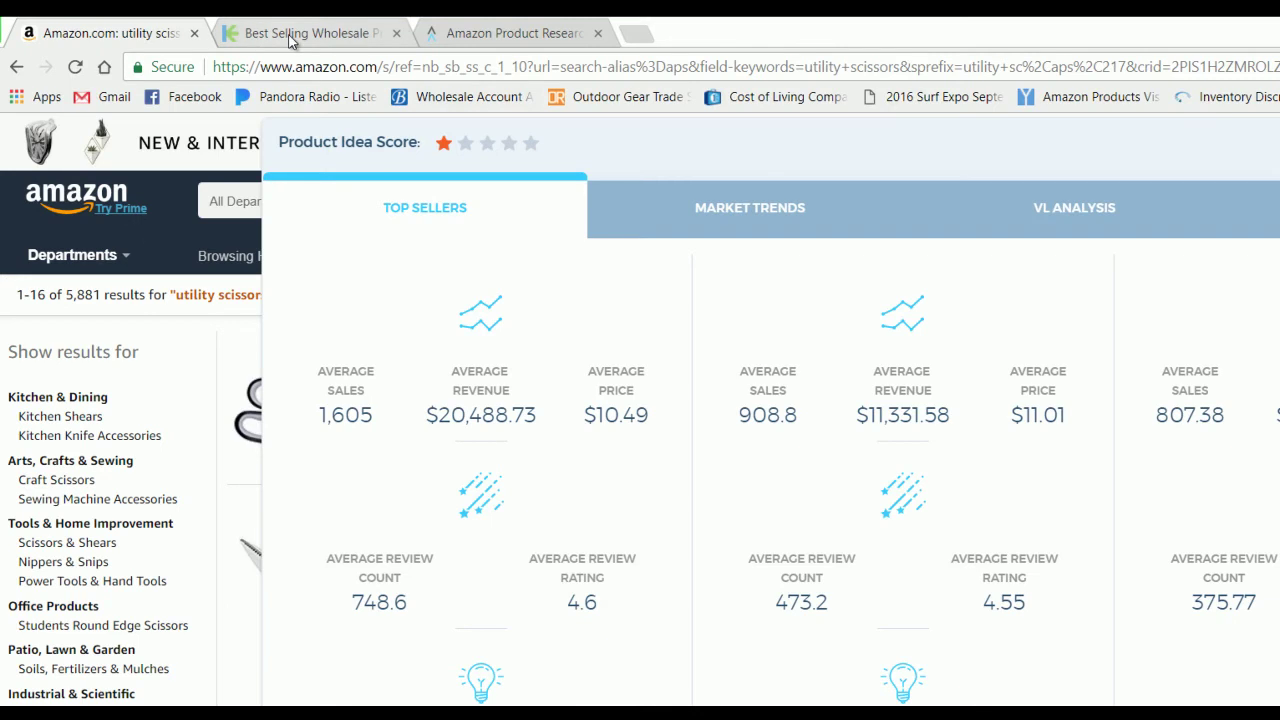
Switch to the Kole Imports best sellers in the browser, look through the products for more ideas, then return to the Amazon utility scissors results
left_click(296, 36)
mouse_move(556, 573)
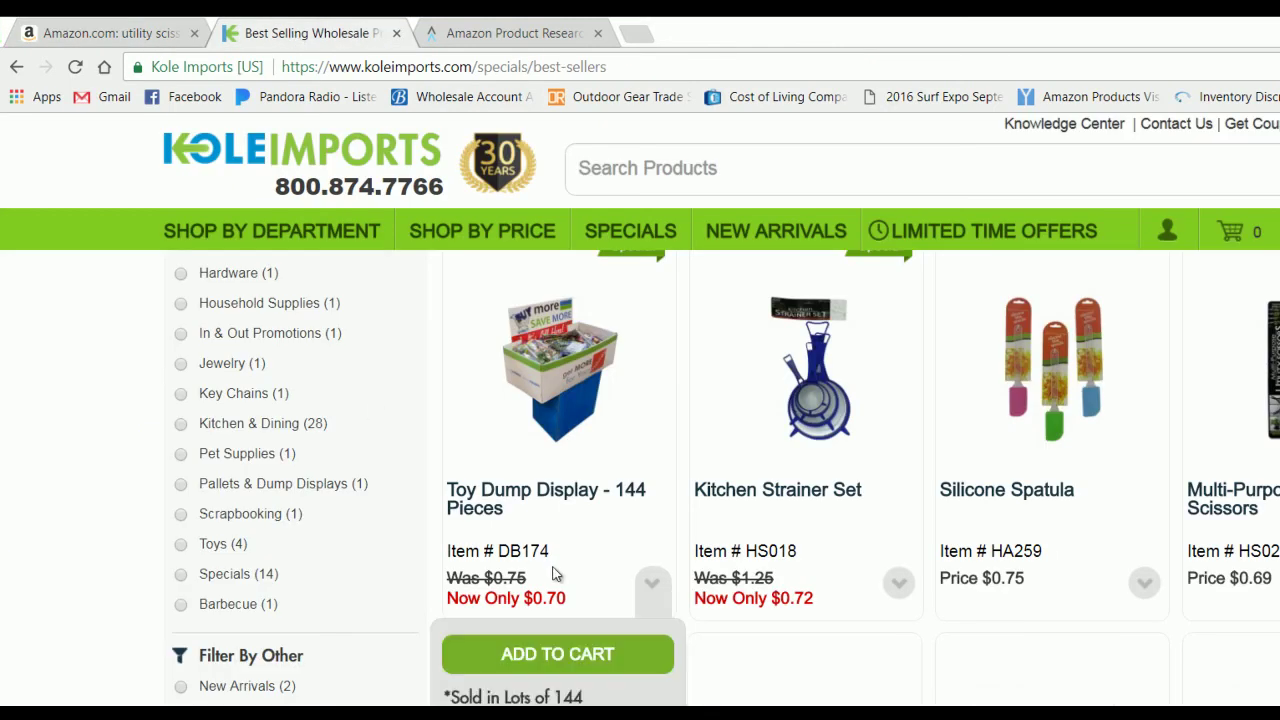
scroll(88, 475, "down", 4)
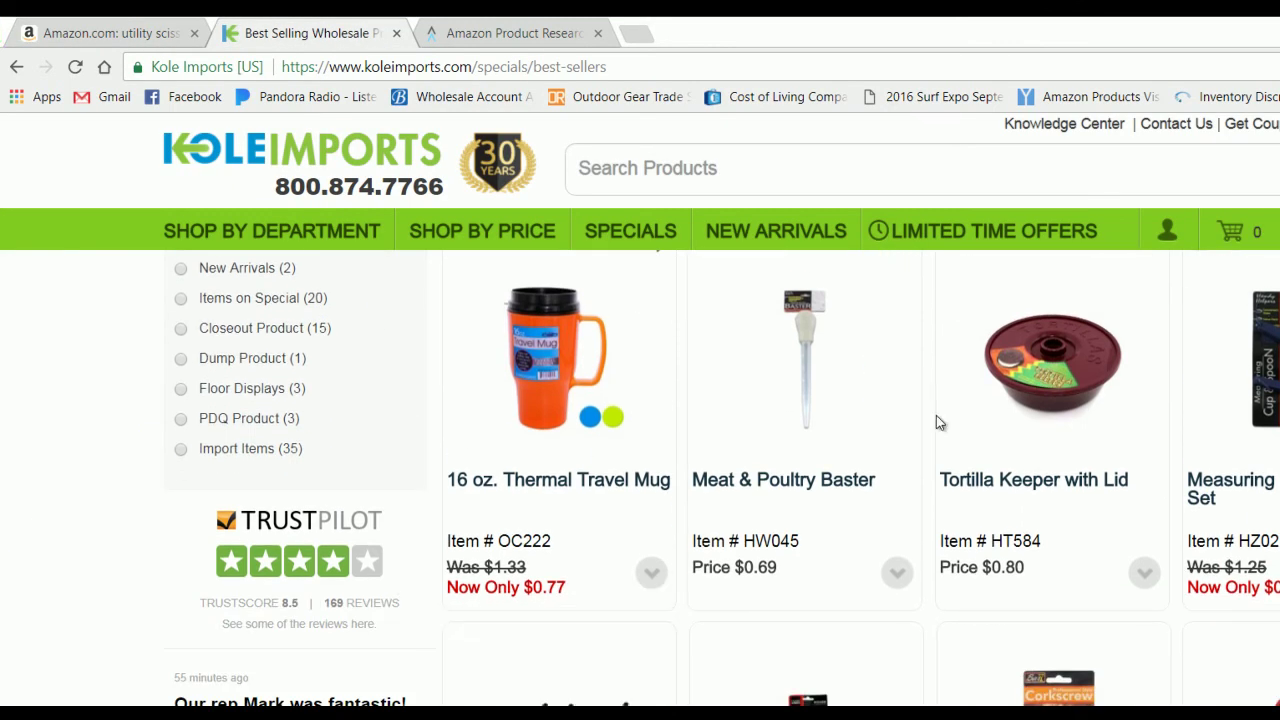
mouse_move(1045, 468)
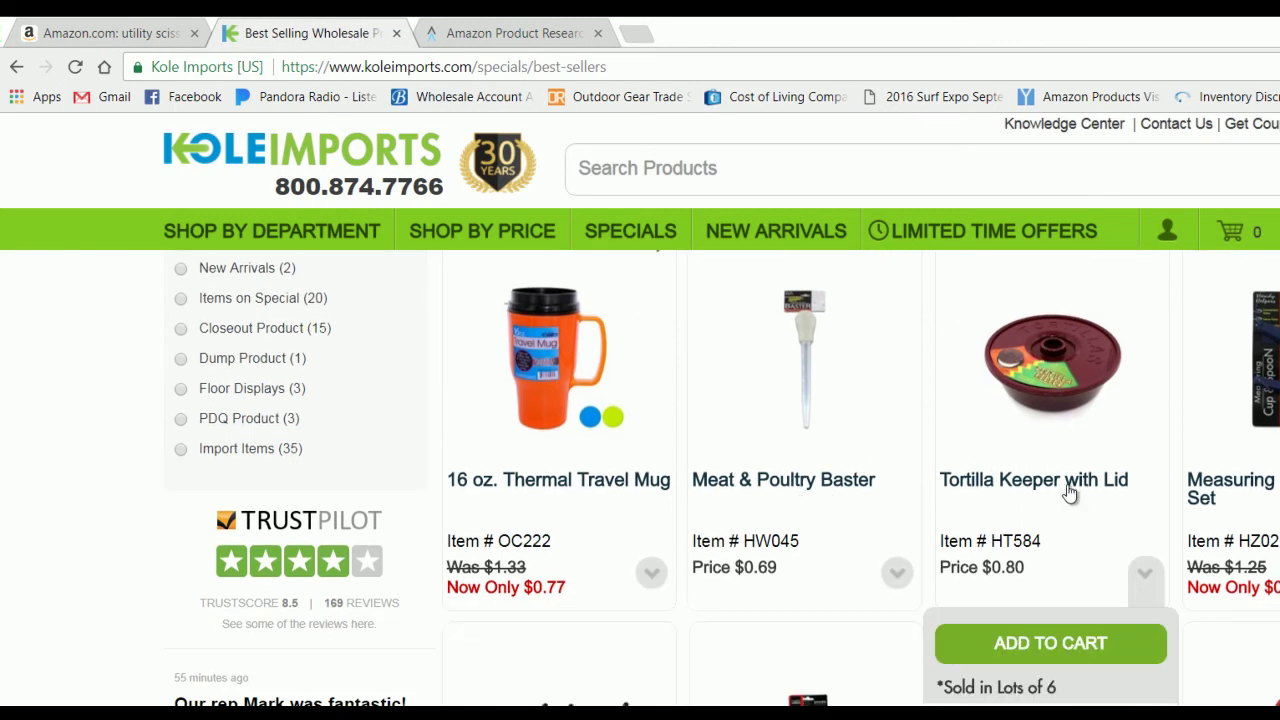
scroll(1060, 515, "down", 1)
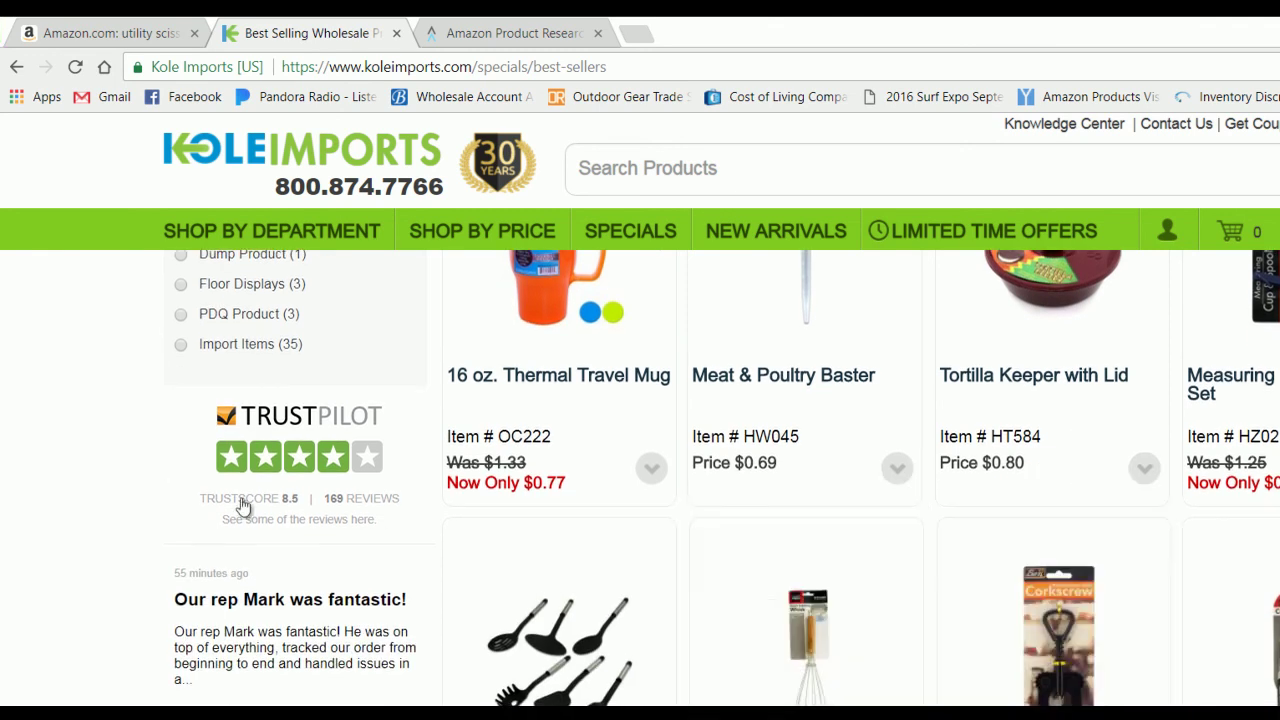
scroll(90, 420, "up", 2)
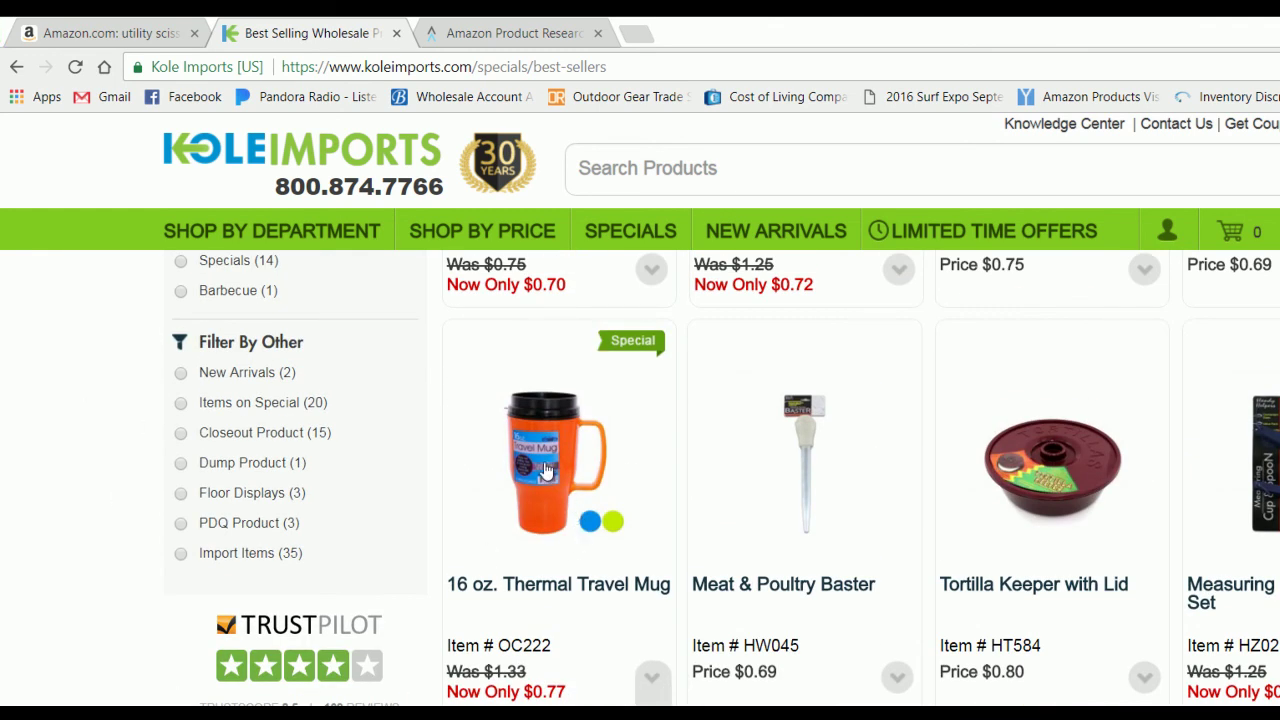
scroll(77, 437, "up", 2)
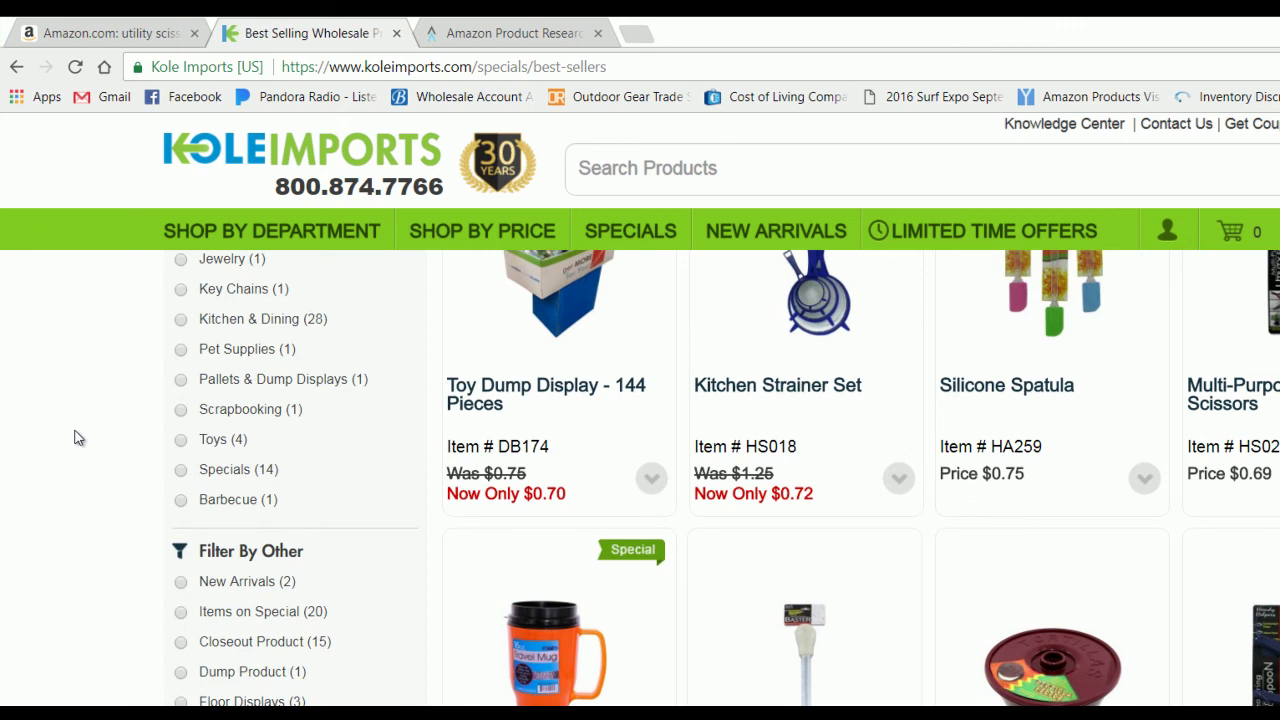
scroll(77, 437, "up", 3)
scroll(80, 438, "down", 3)
scroll(79, 439, "down", 1)
scroll(79, 440, "down", 2)
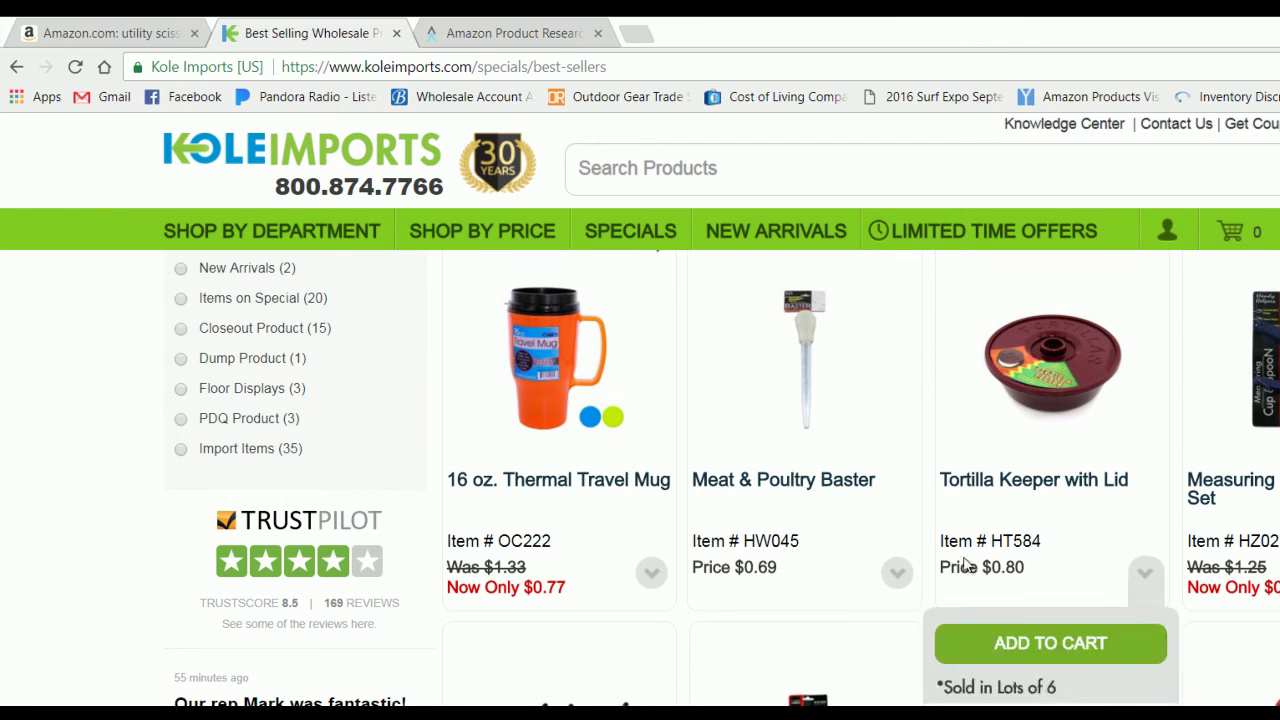
scroll(962, 556, "up", 4)
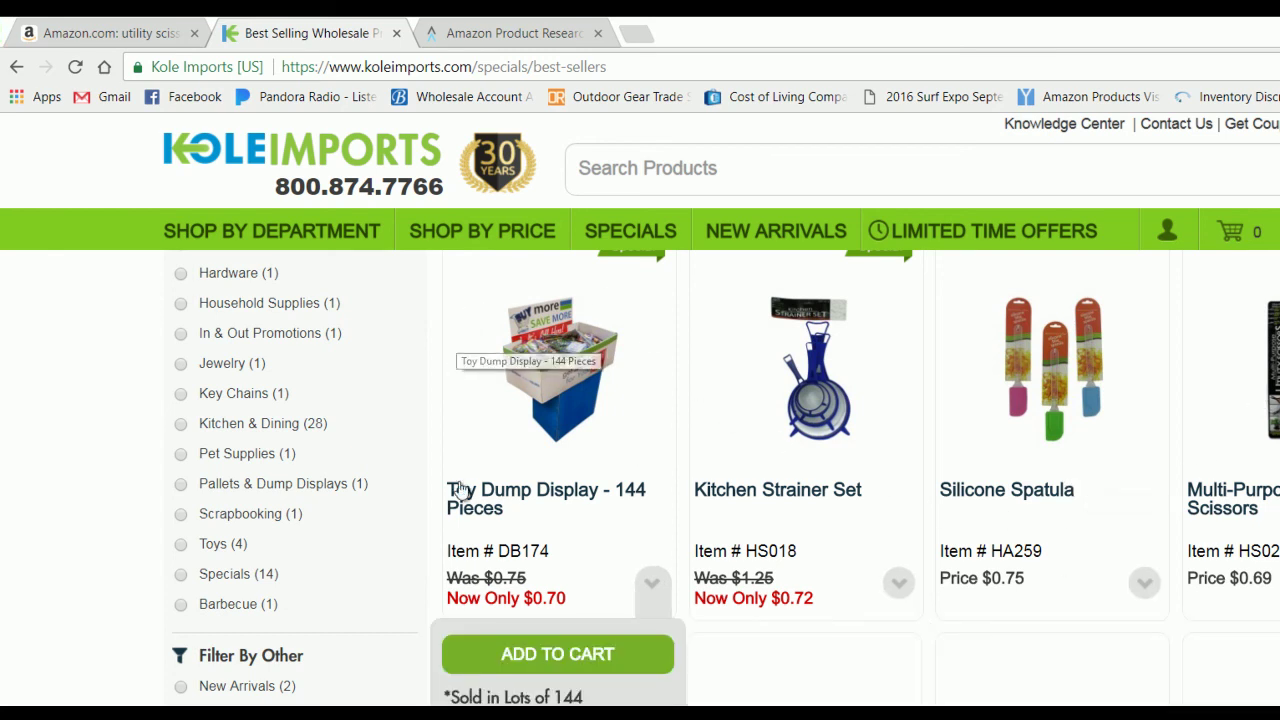
scroll(86, 487, "down", 3)
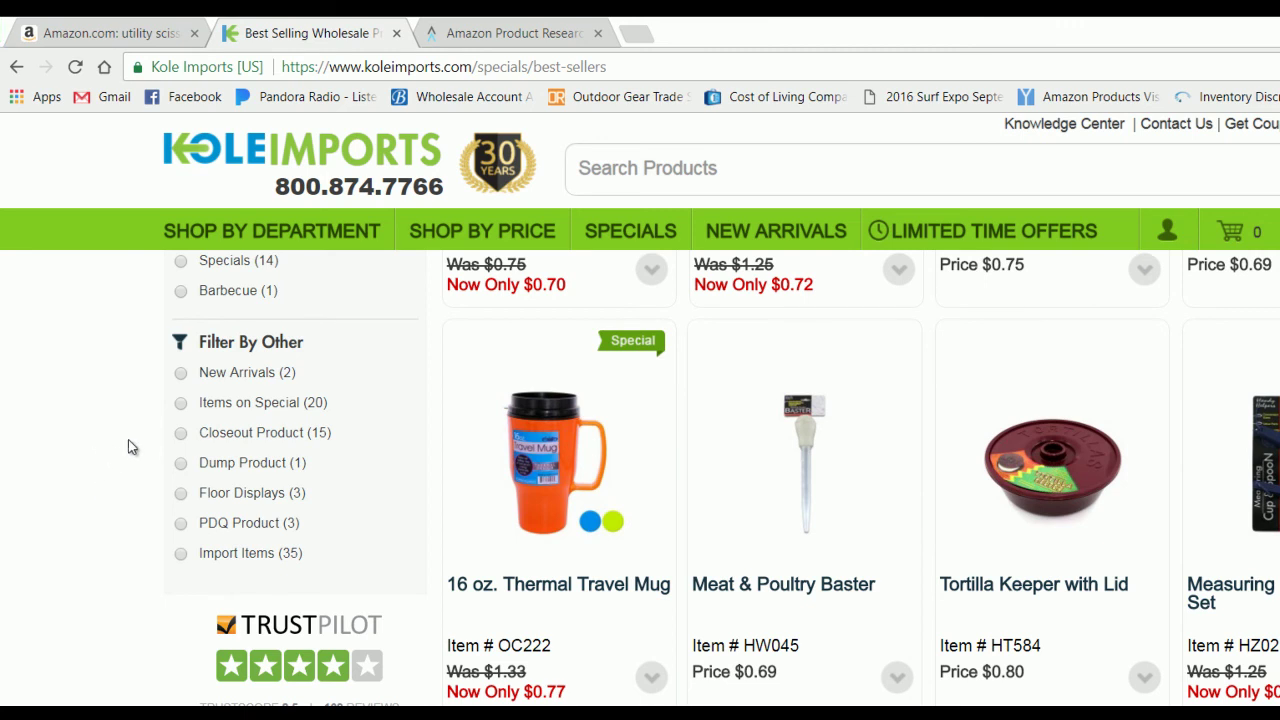
scroll(136, 446, "down", 3)
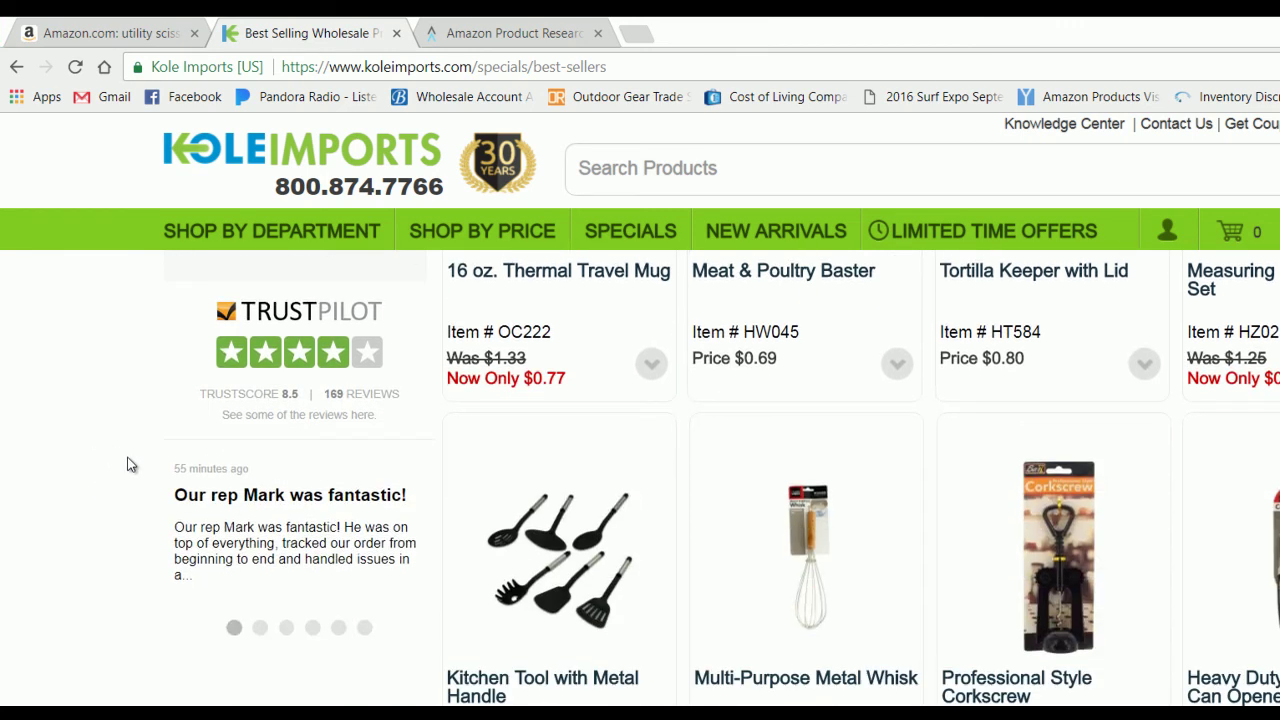
scroll(128, 465, "down", 1)
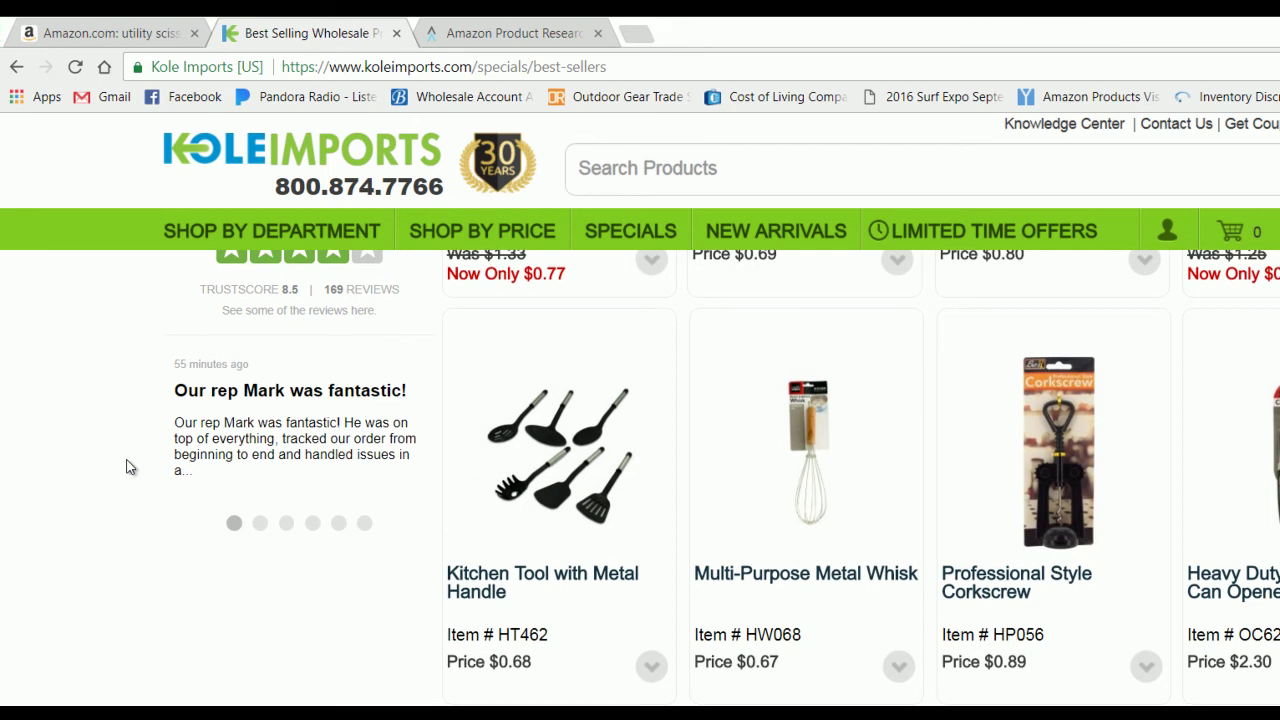
scroll(126, 466, "down", 1)
scroll(126, 466, "up", 2)
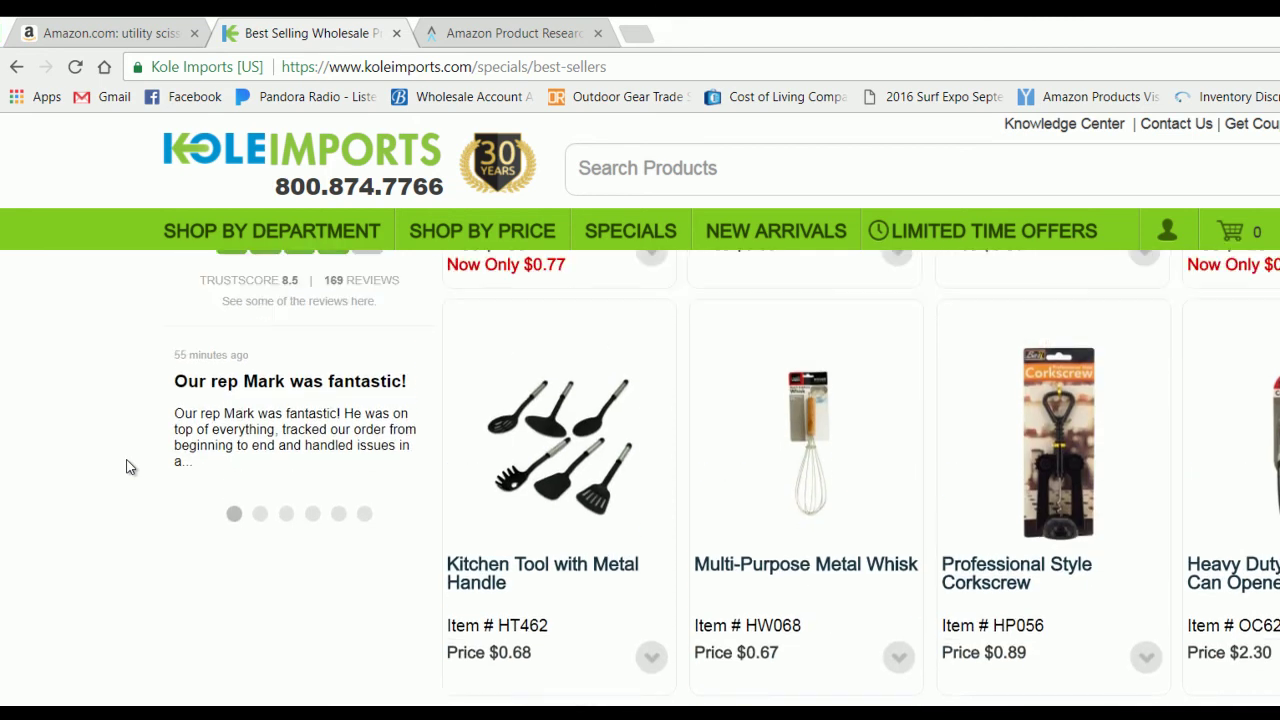
scroll(126, 466, "up", 4)
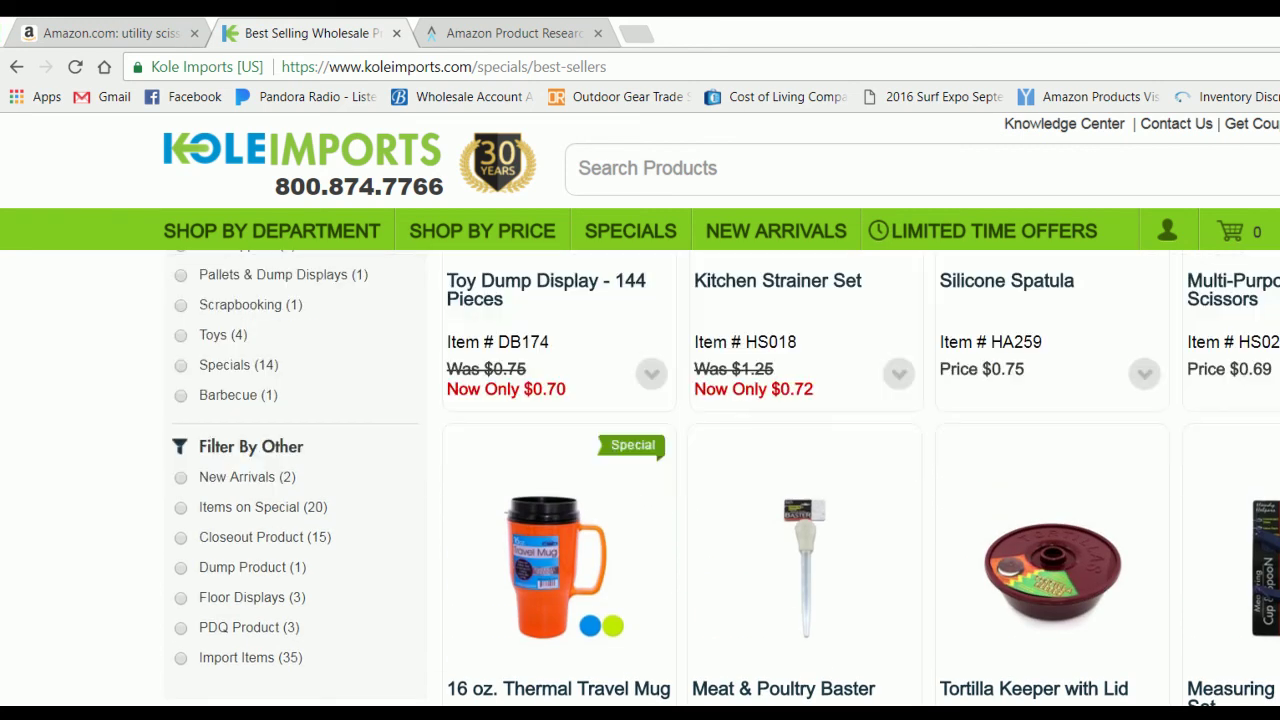
scroll(444, 508, "up", 4)
scroll(444, 508, "up", 3)
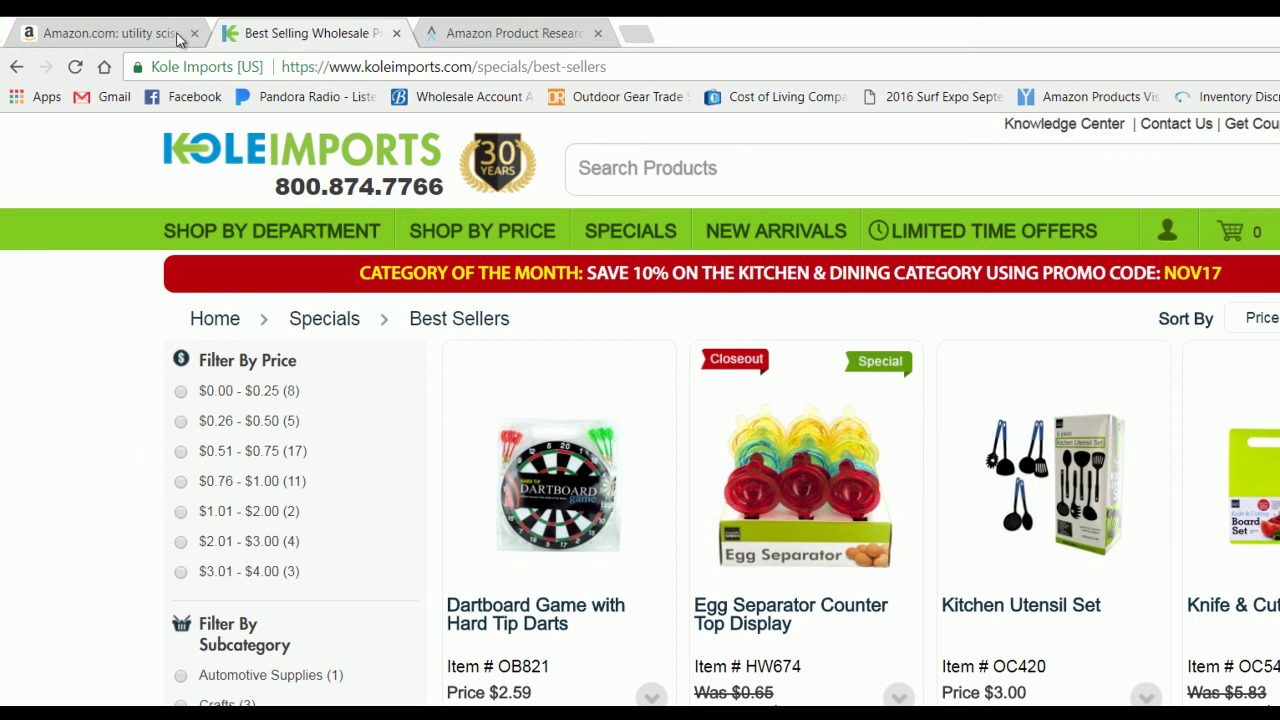
left_click(128, 36)
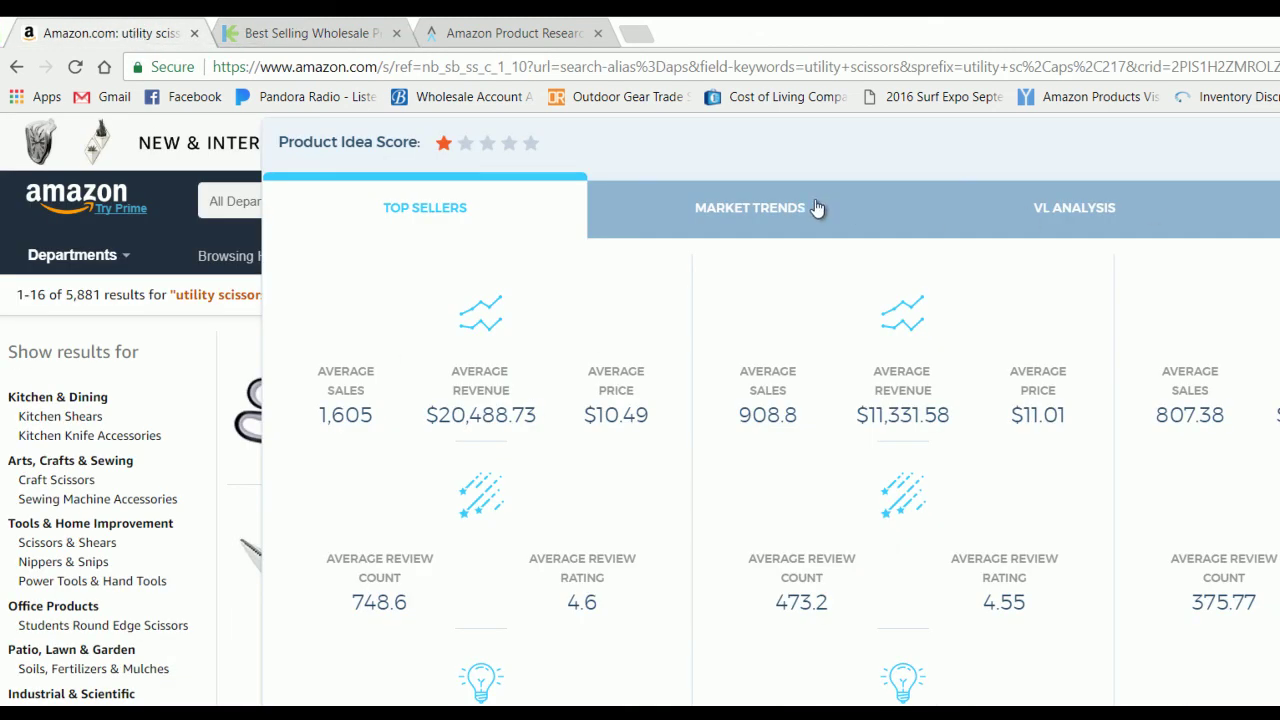
Review the utility scissors market trends for sales, price and review count, return to the standard view of top sellers, and close the analysis
left_click(744, 214)
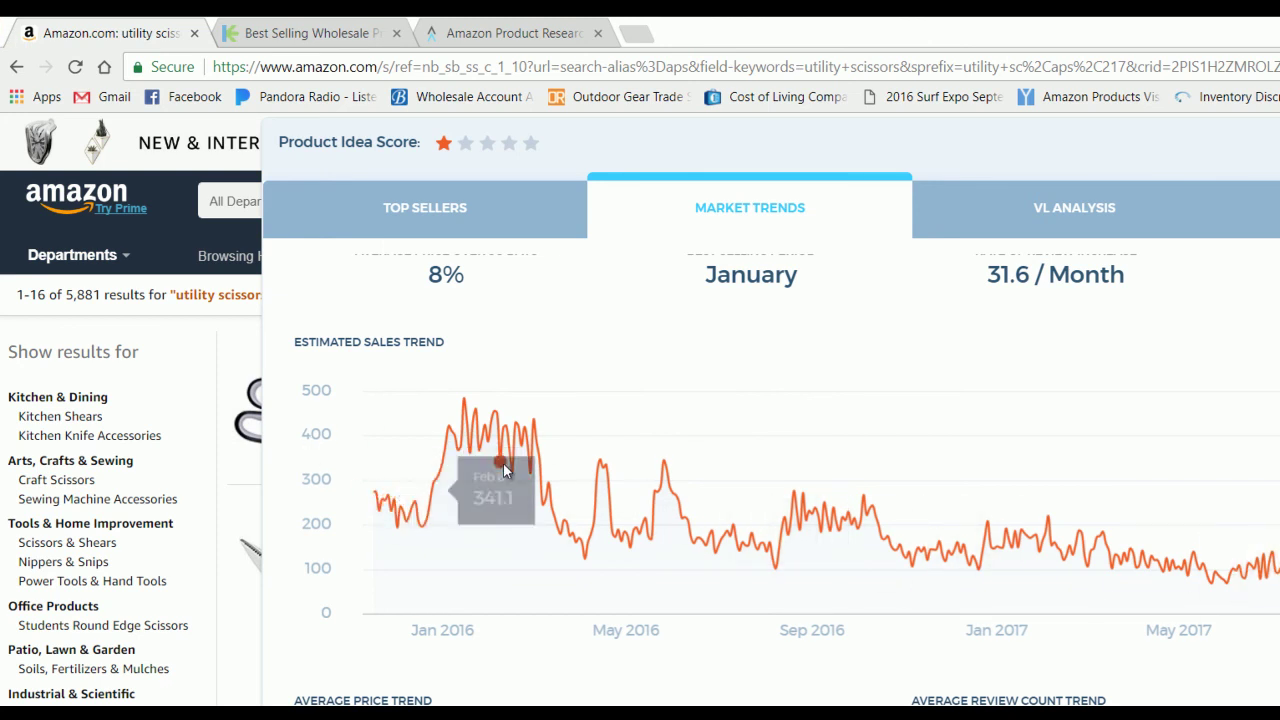
scroll(716, 520, "down", 2)
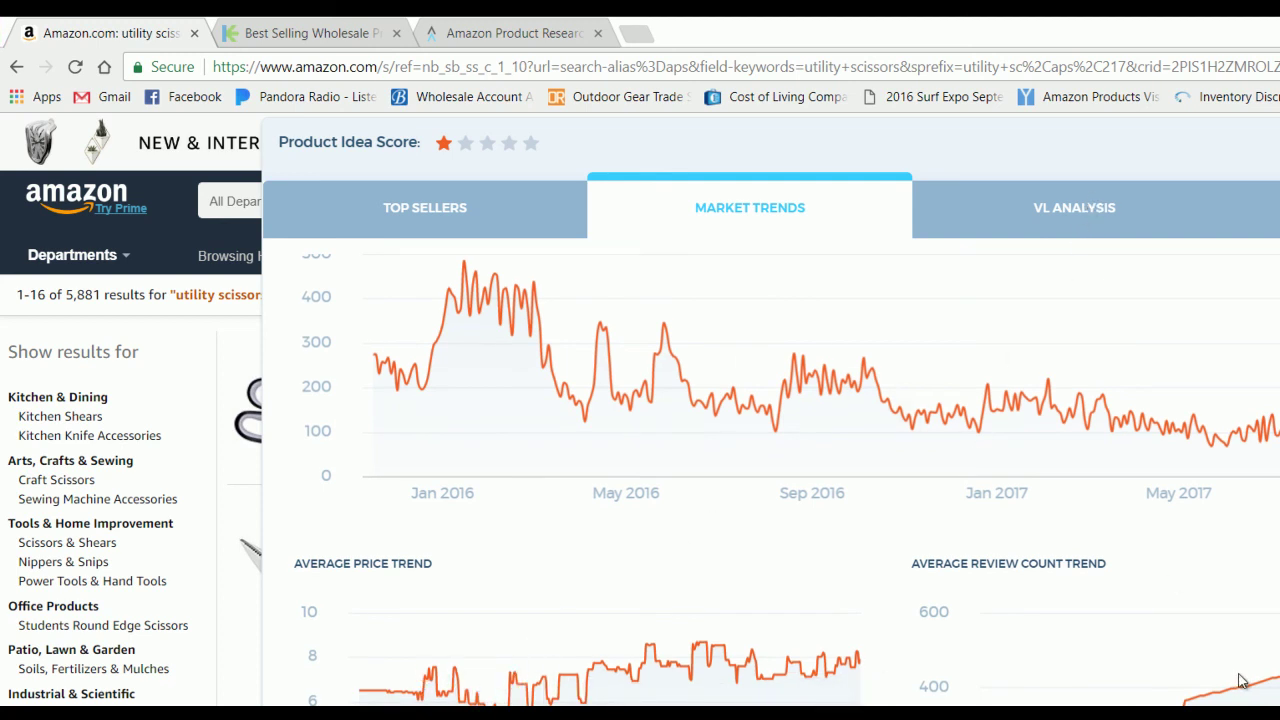
scroll(1157, 451, "up", 3)
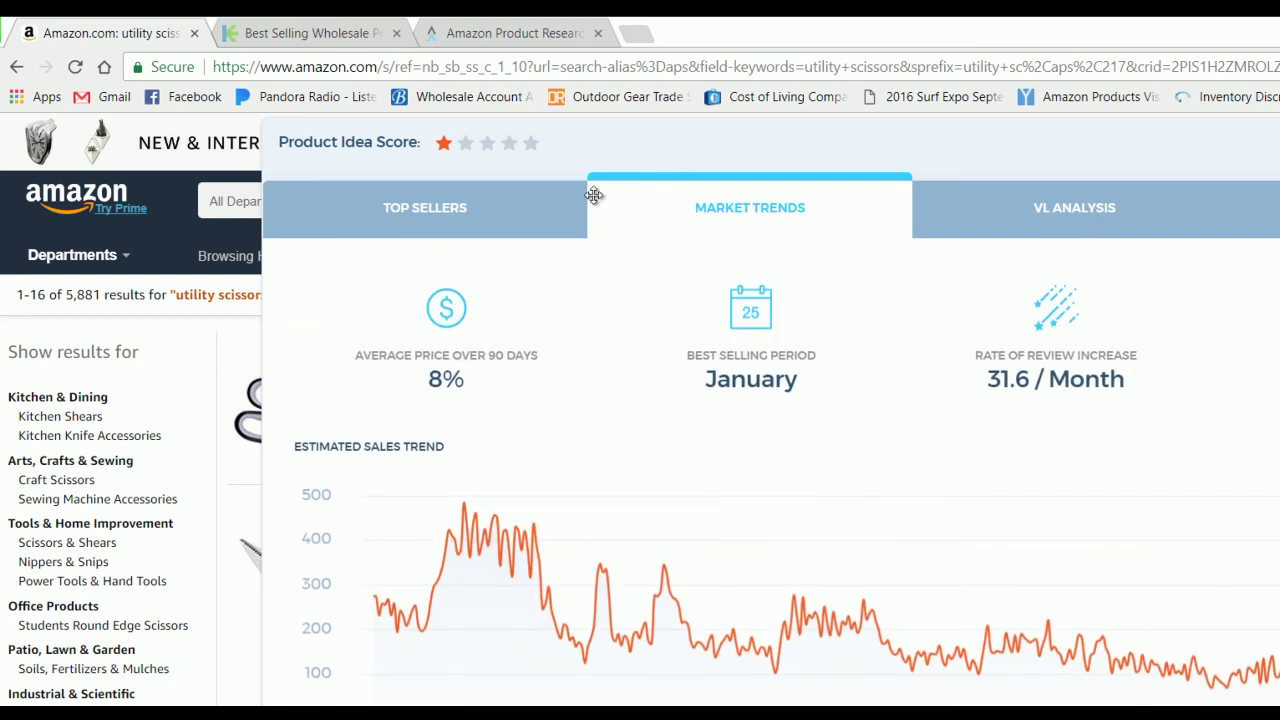
left_click(390, 212)
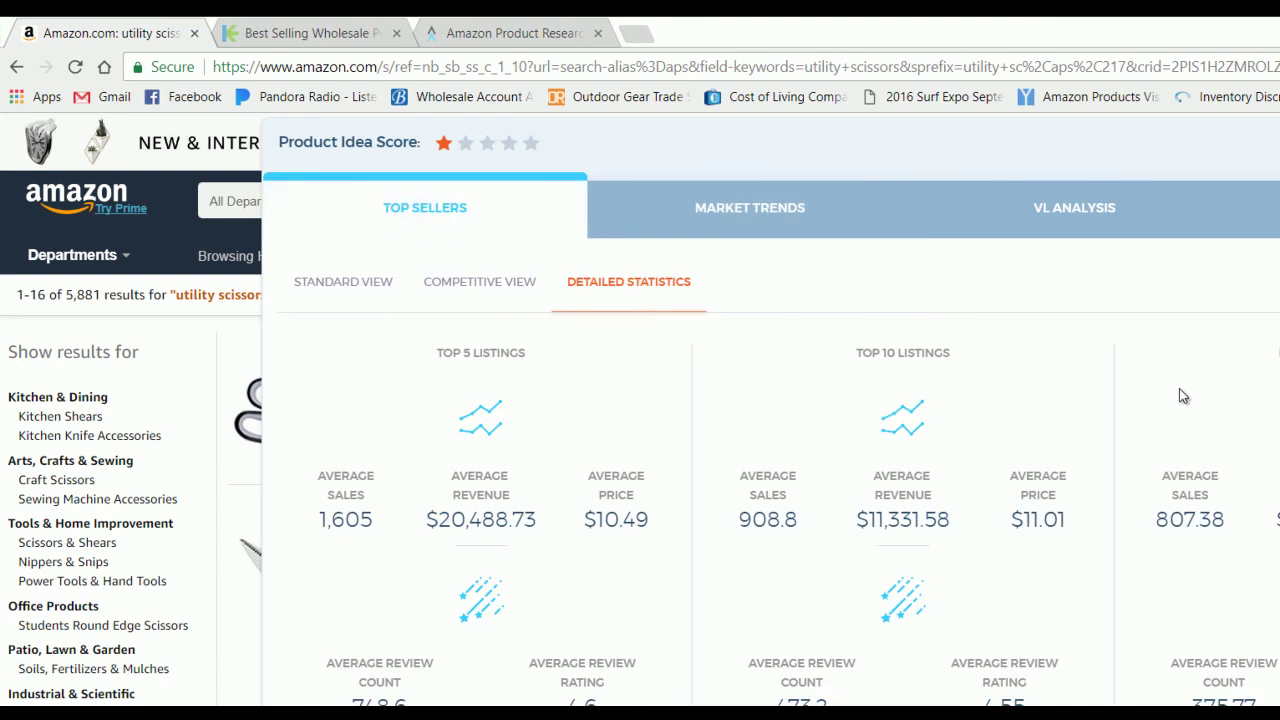
left_click(362, 285)
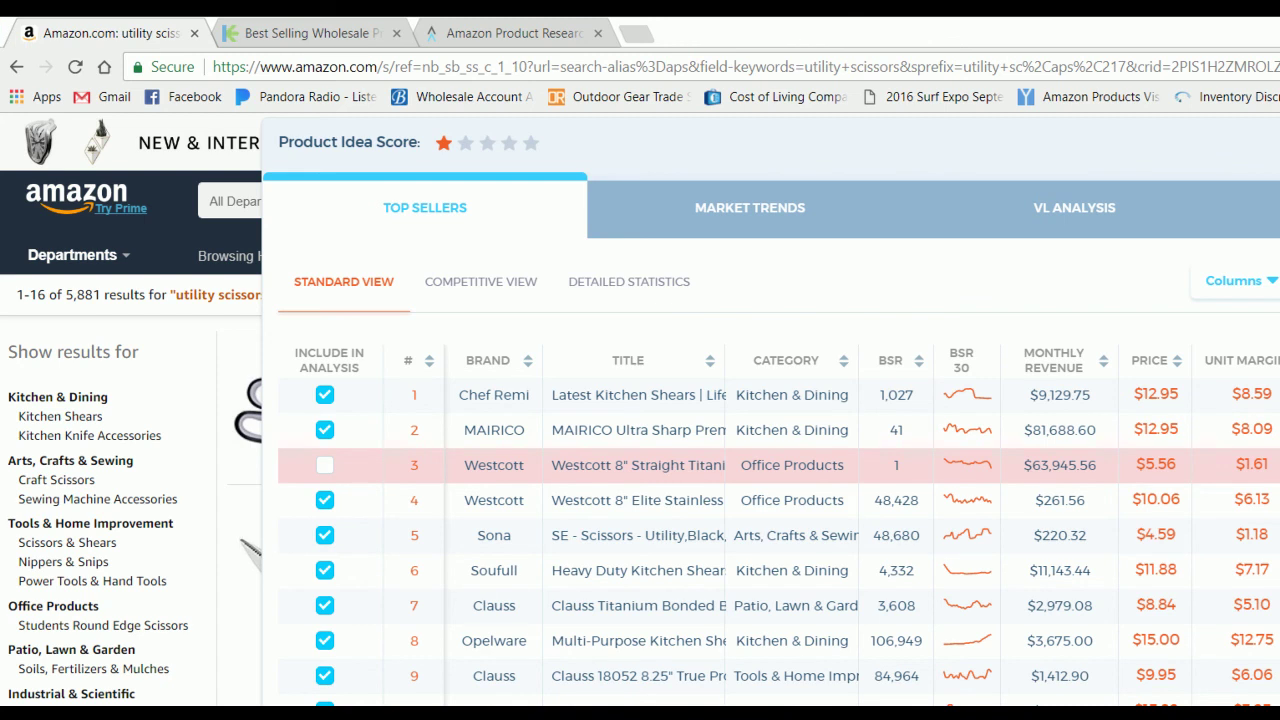
left_click(1279, 142)
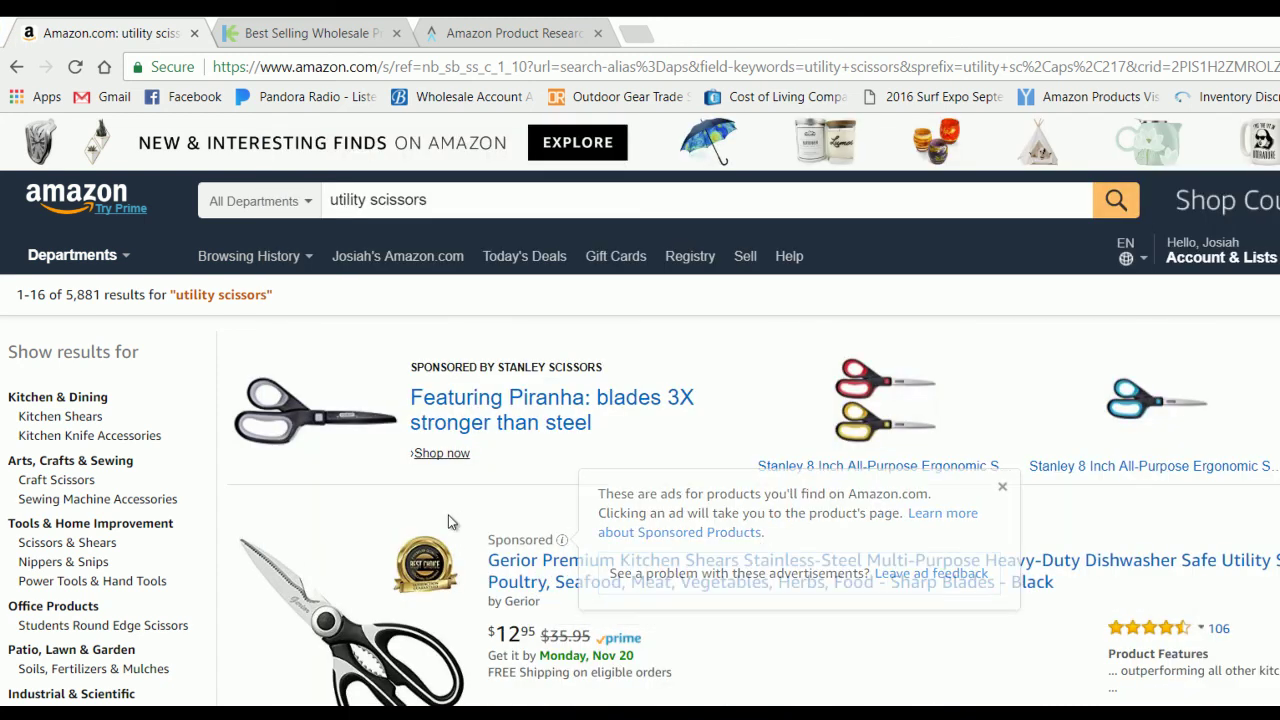
Examine the Amazon utility scissors listings, comparing the product types, prices, ratings and review counts of the competing scissors
scroll(457, 520, "down", 6)
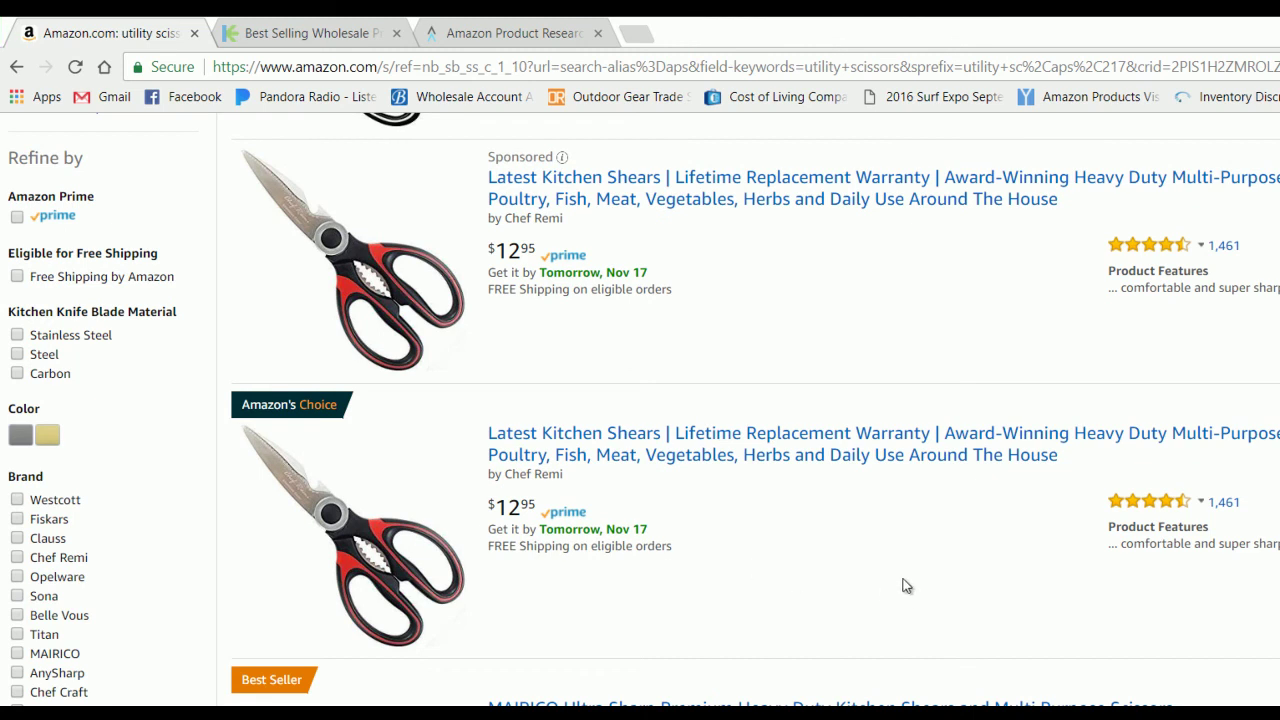
scroll(901, 584, "down", 4)
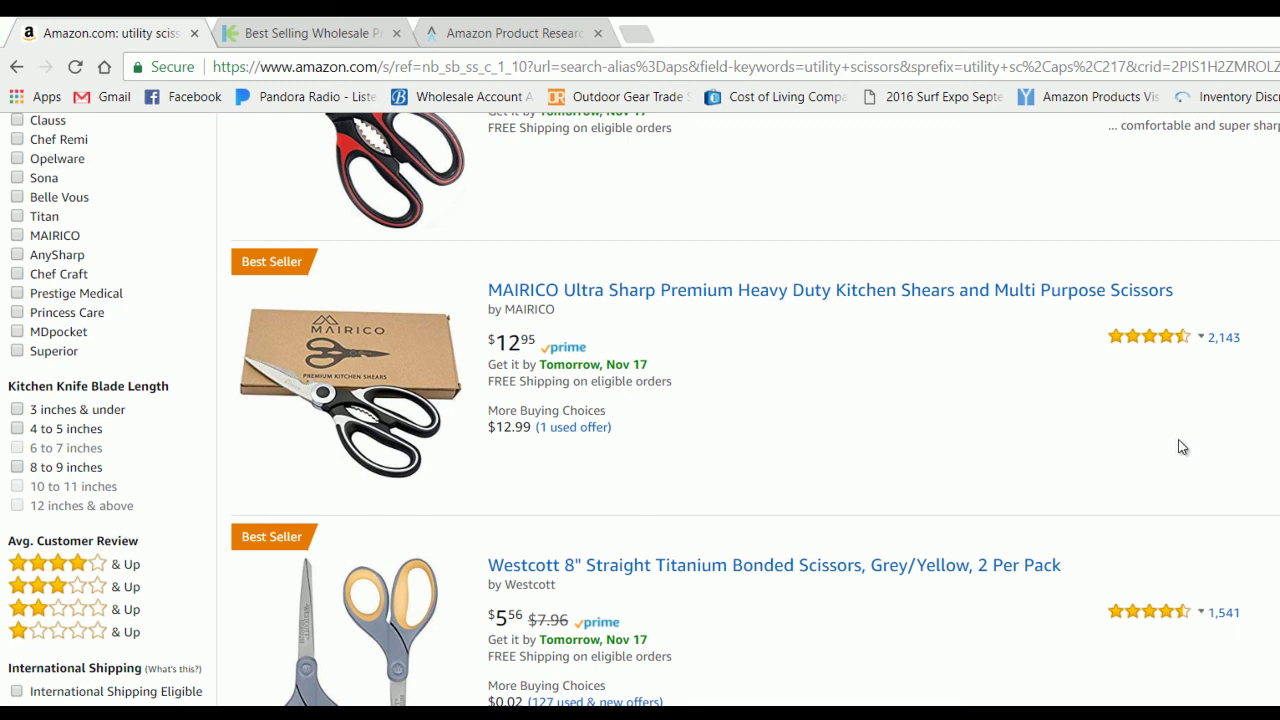
scroll(1120, 448, "down", 2)
scroll(640, 410, "down", 6)
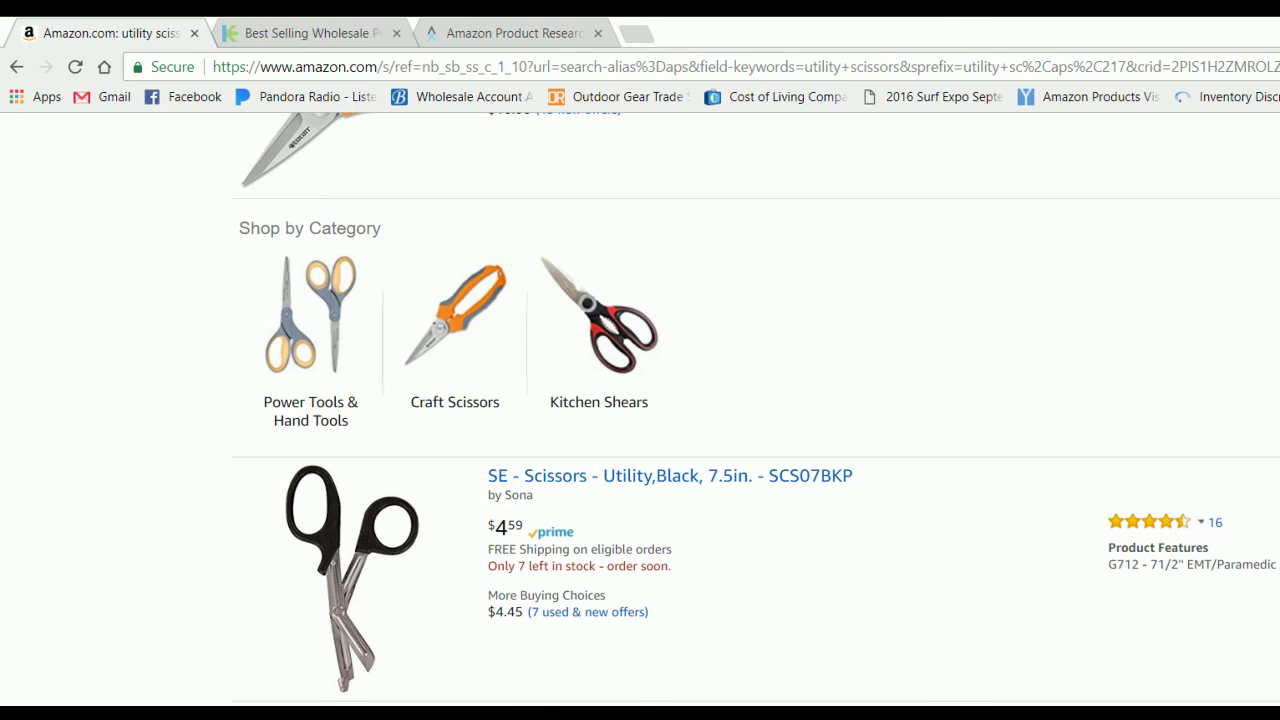
scroll(640, 410, "up", 10)
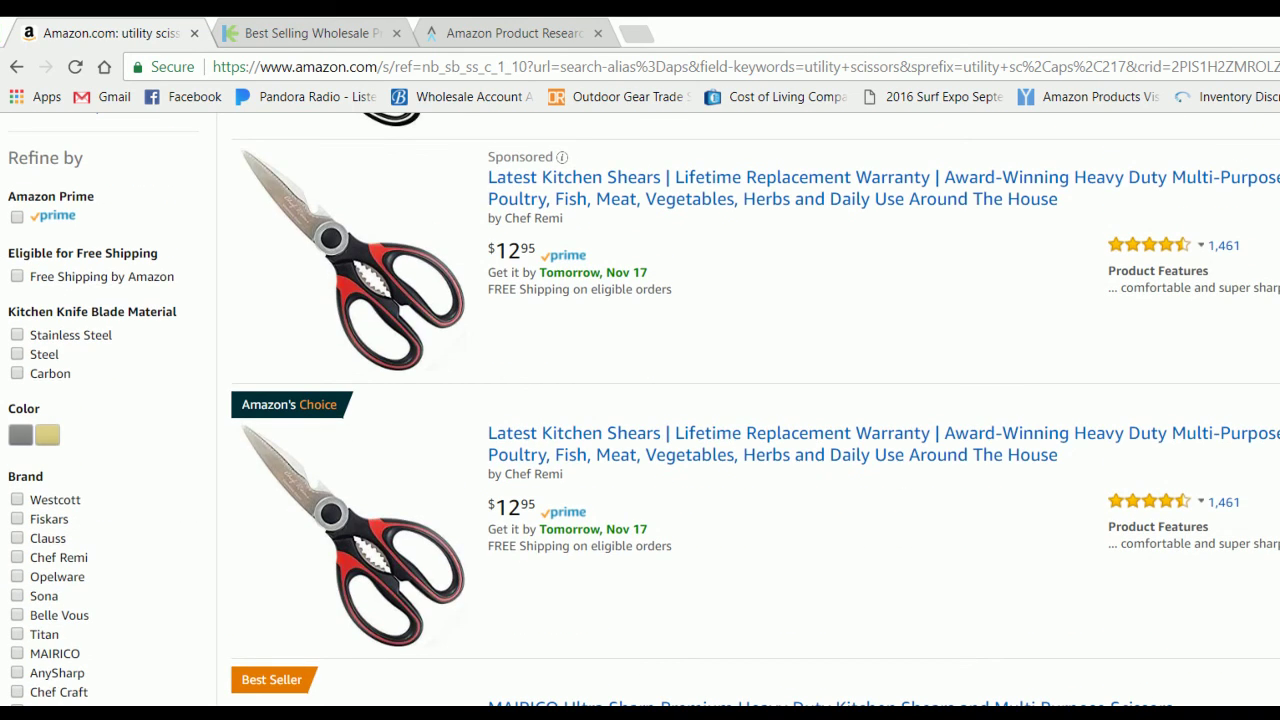
scroll(640, 410, "up", 4)
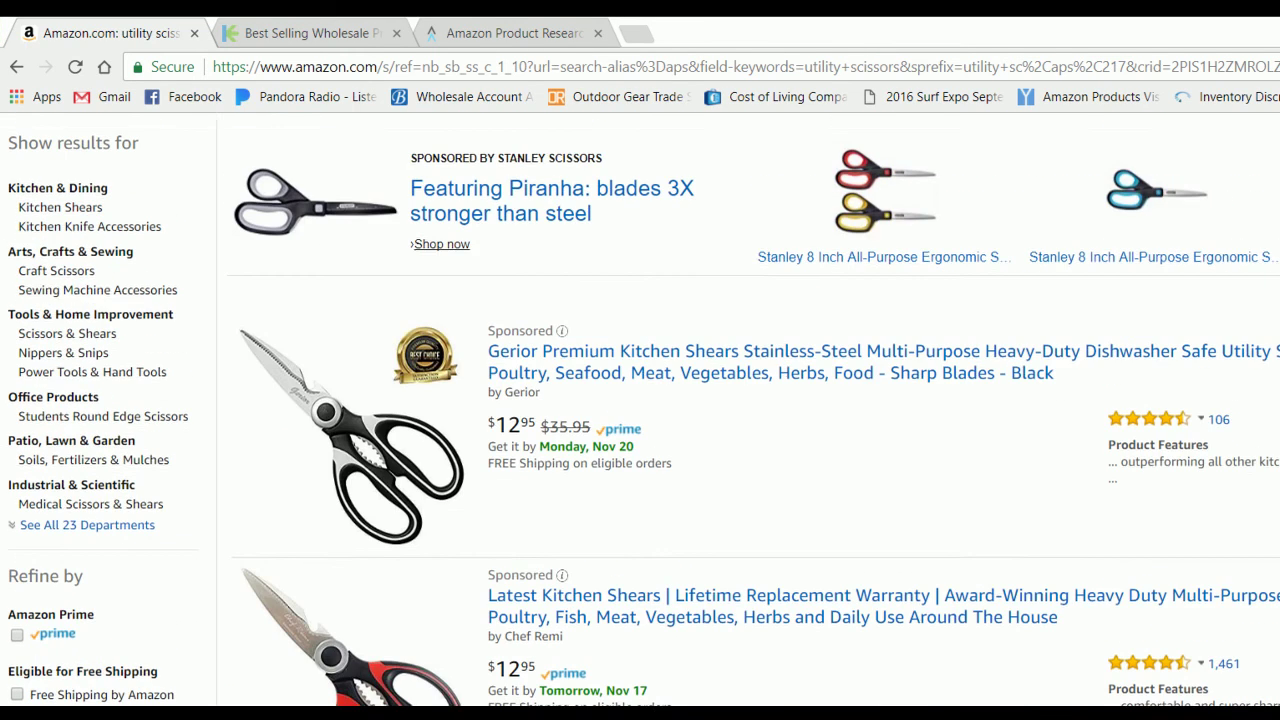
scroll(640, 410, "down", 9)
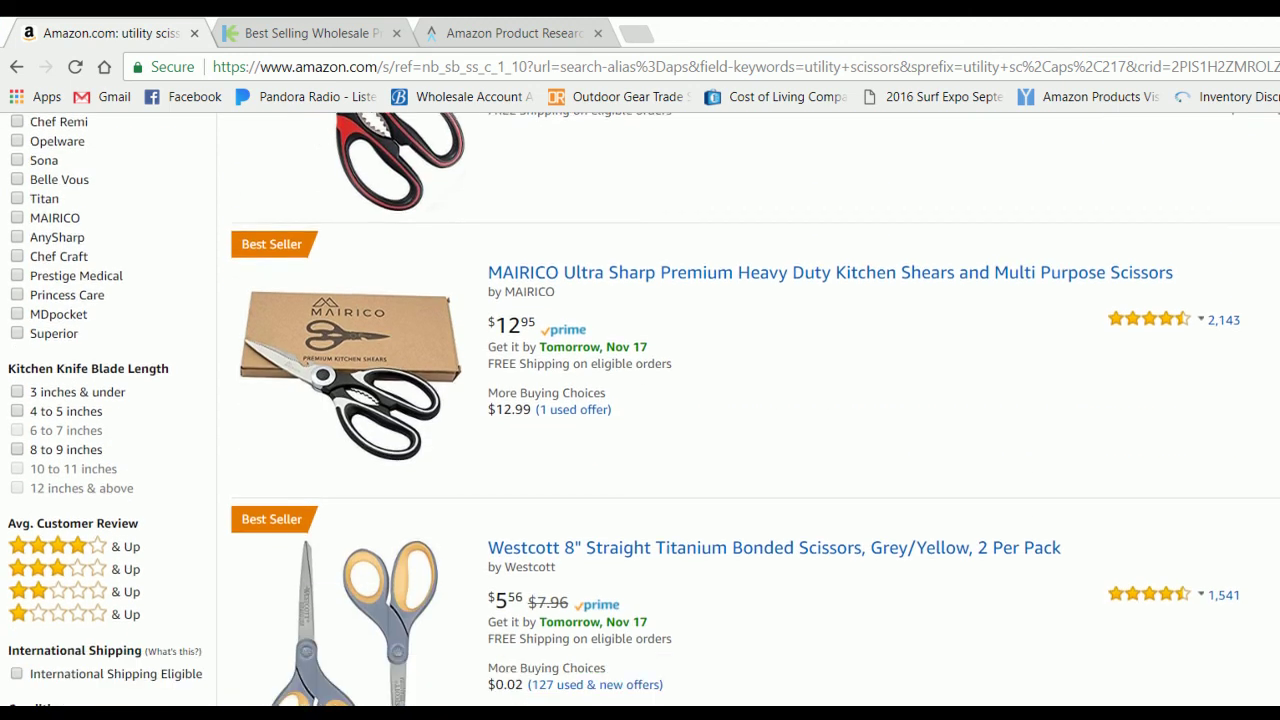
scroll(640, 410, "down", 10)
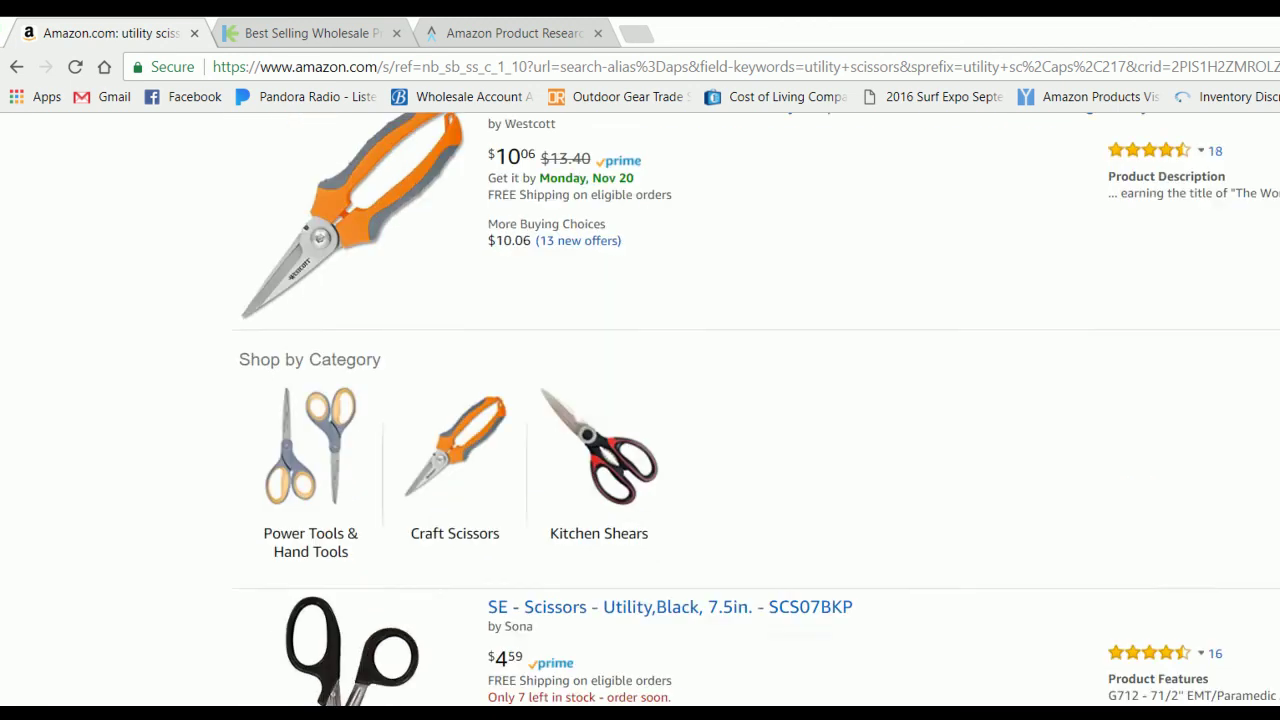
scroll(640, 410, "down", 10)
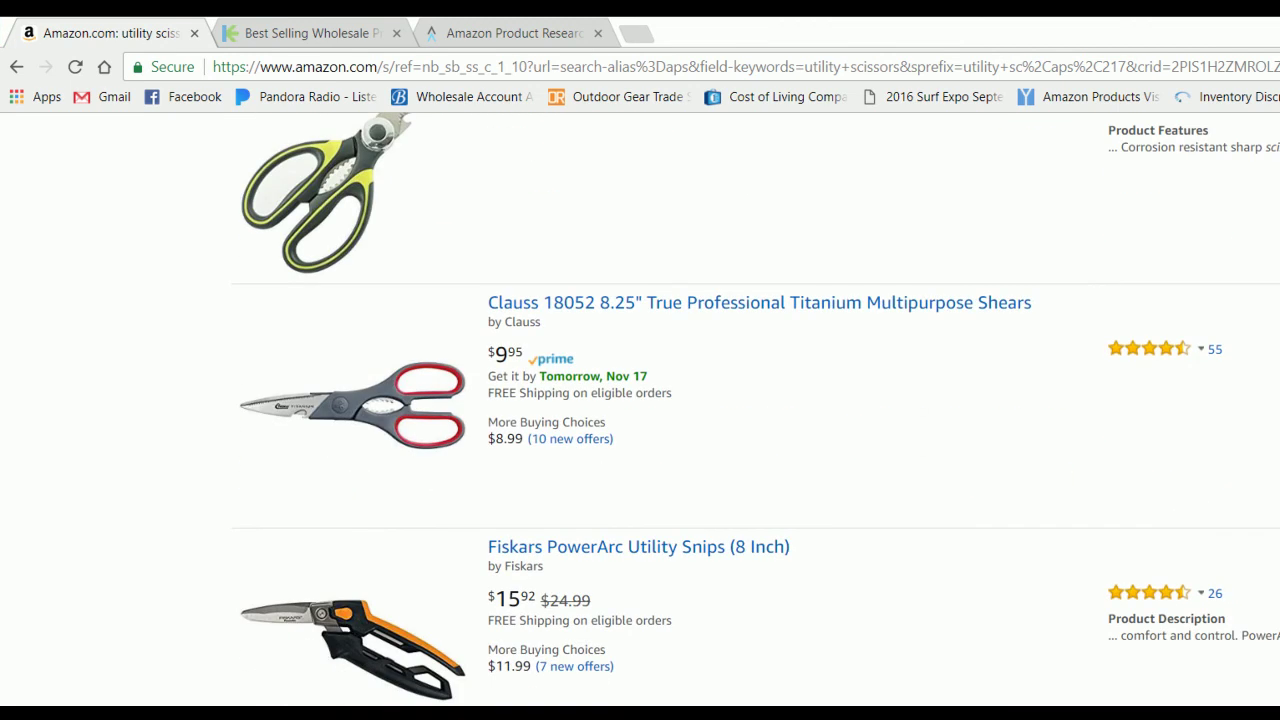
scroll(640, 410, "down", 3)
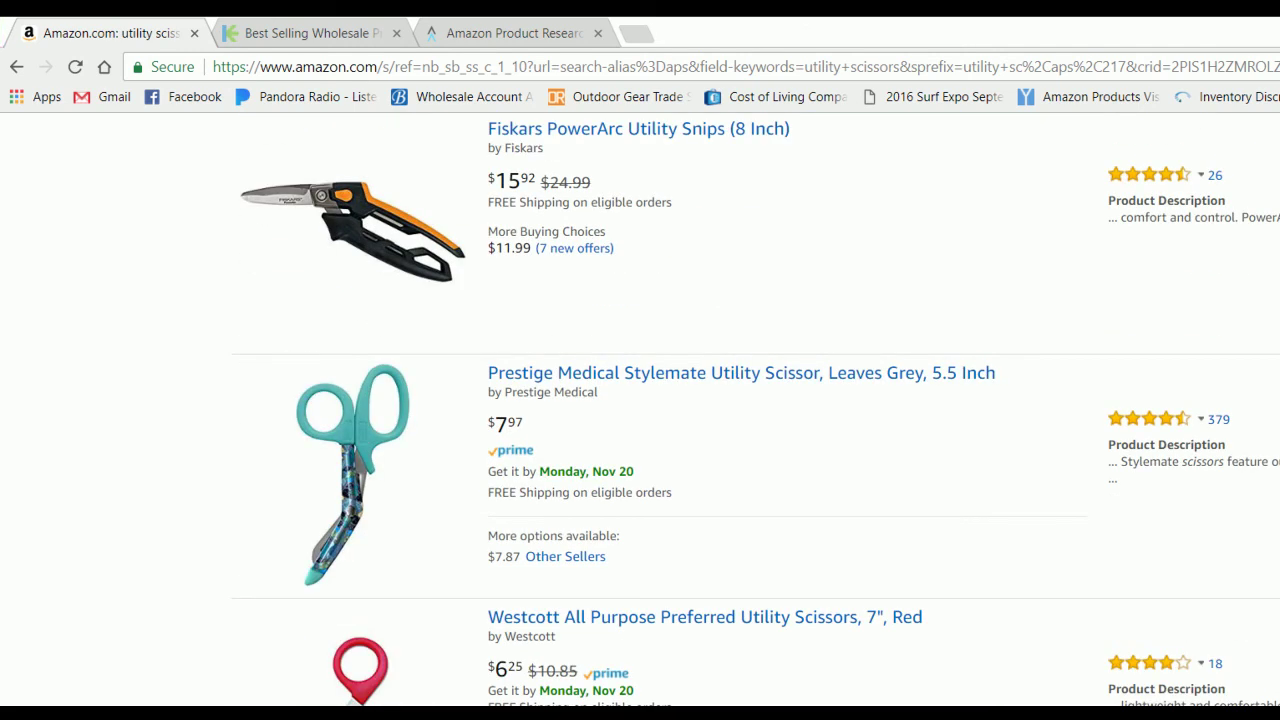
scroll(640, 410, "up", 1)
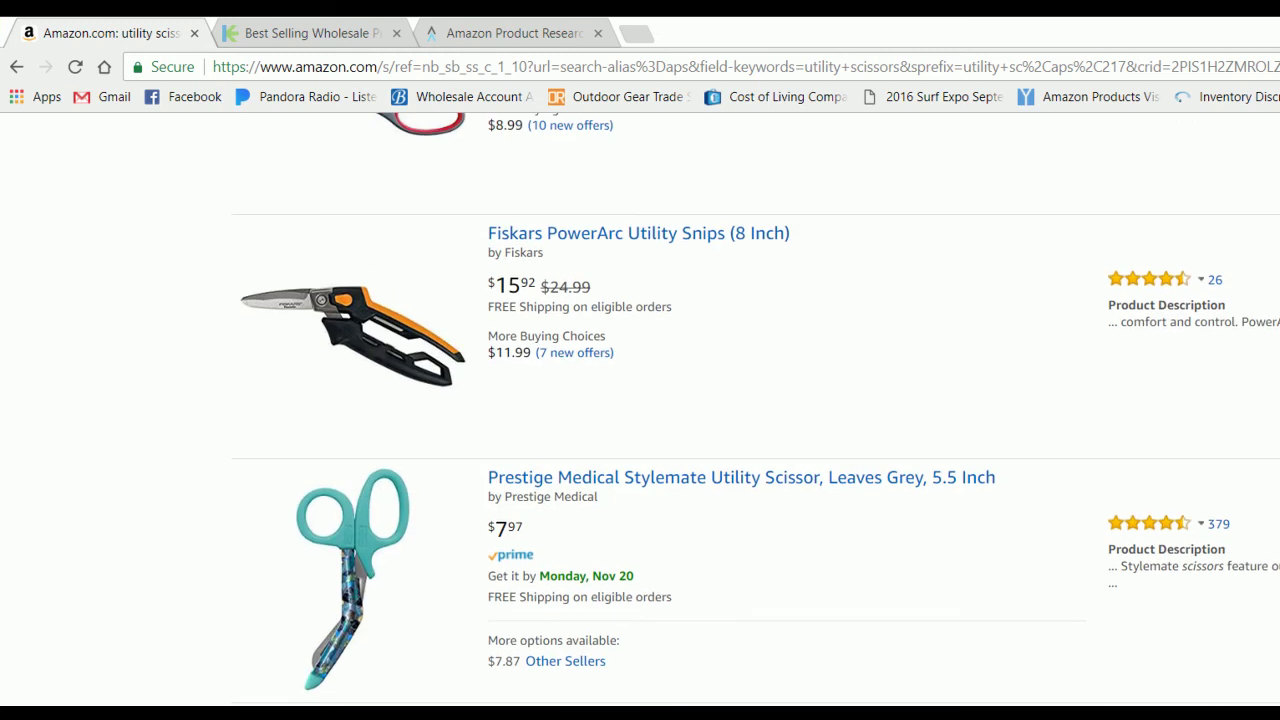
scroll(640, 410, "up", 12)
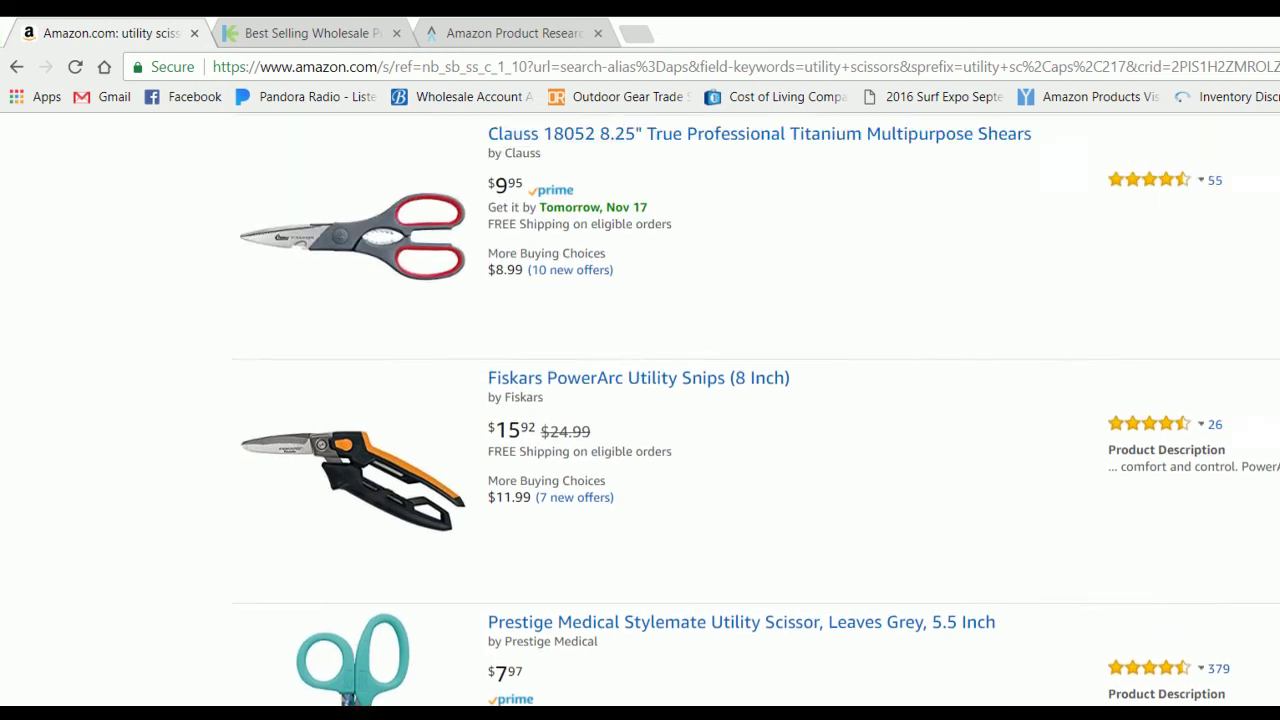
scroll(640, 410, "up", 5)
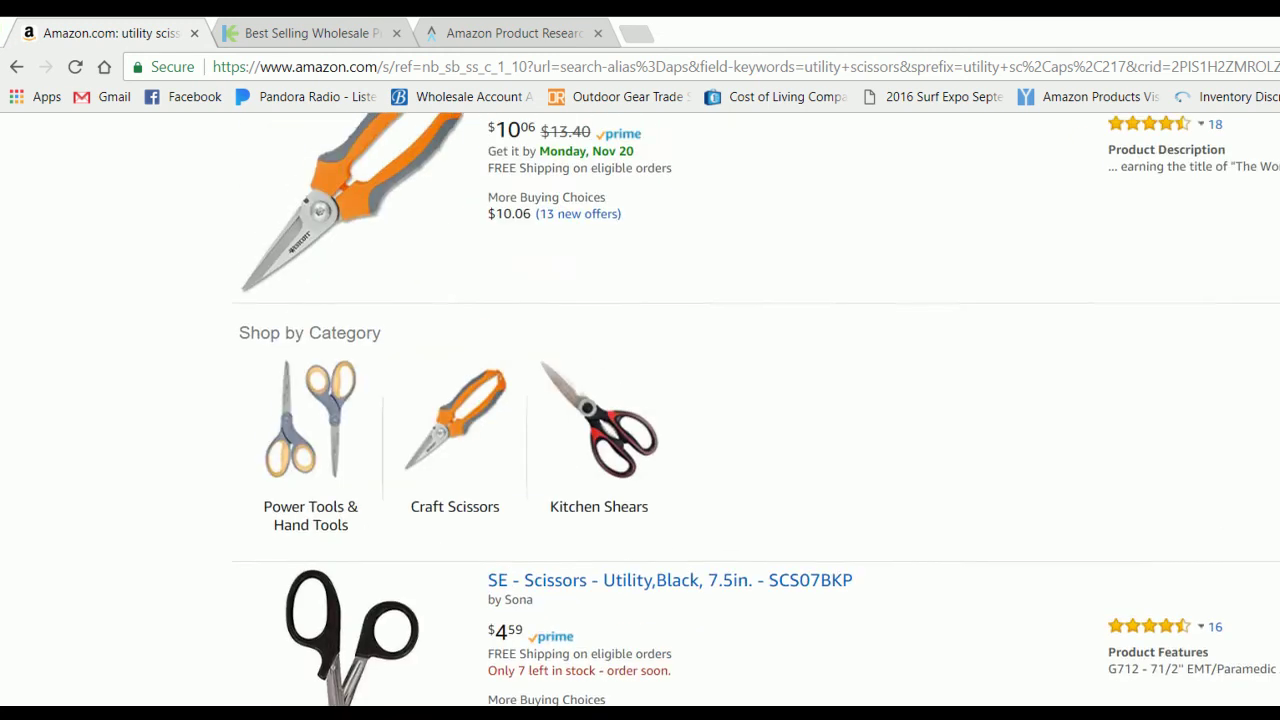
scroll(640, 410, "down", 7)
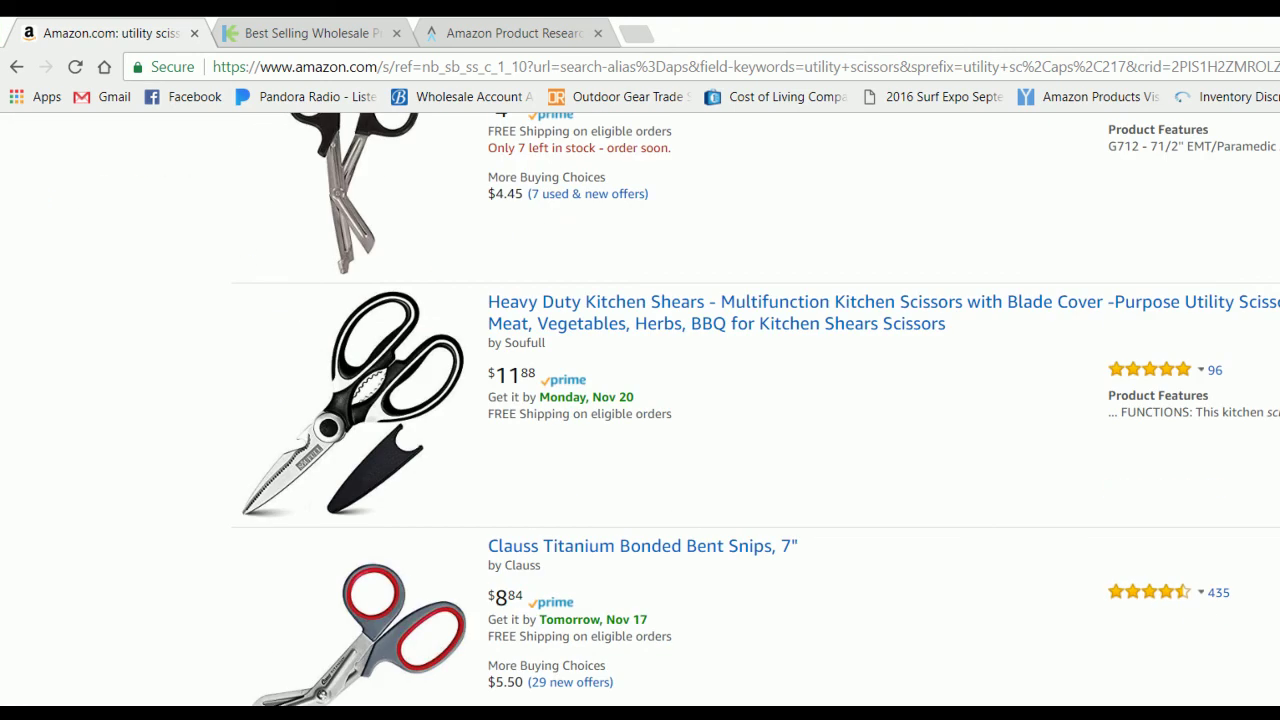